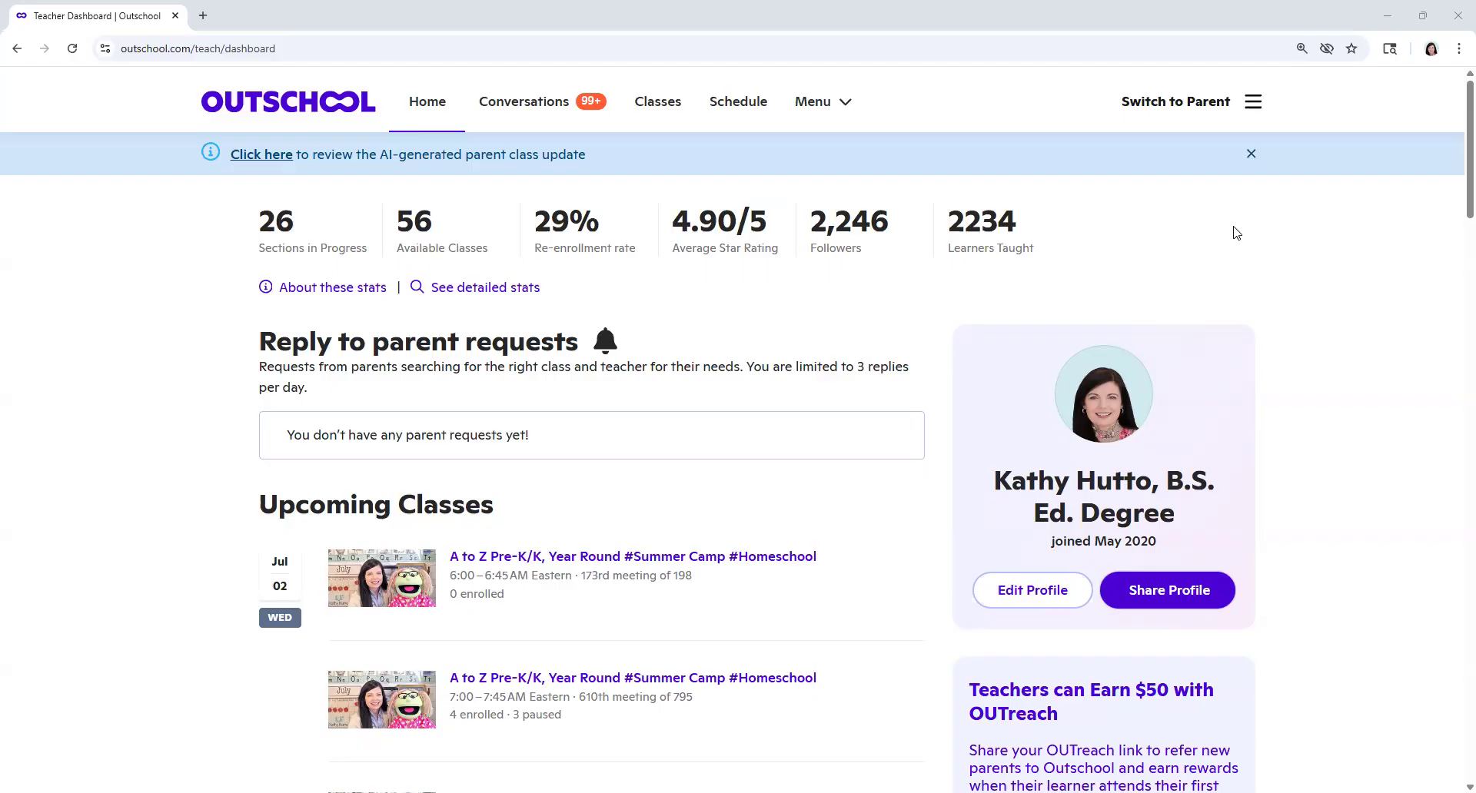
Step: Start creating a new class from the teacher's class list and try to name it "Bugs"
click(663, 103)
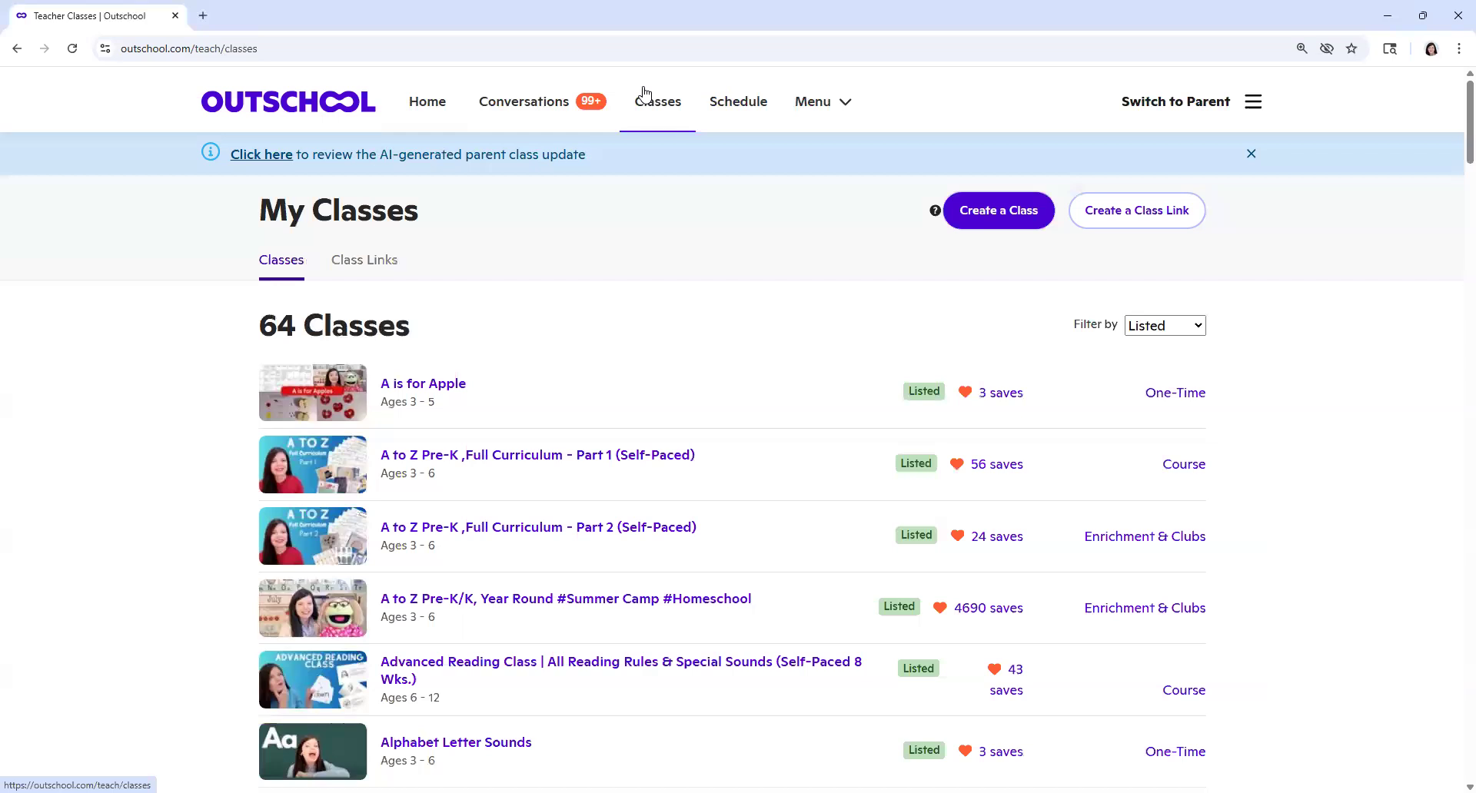
click(1003, 216)
click(1002, 212)
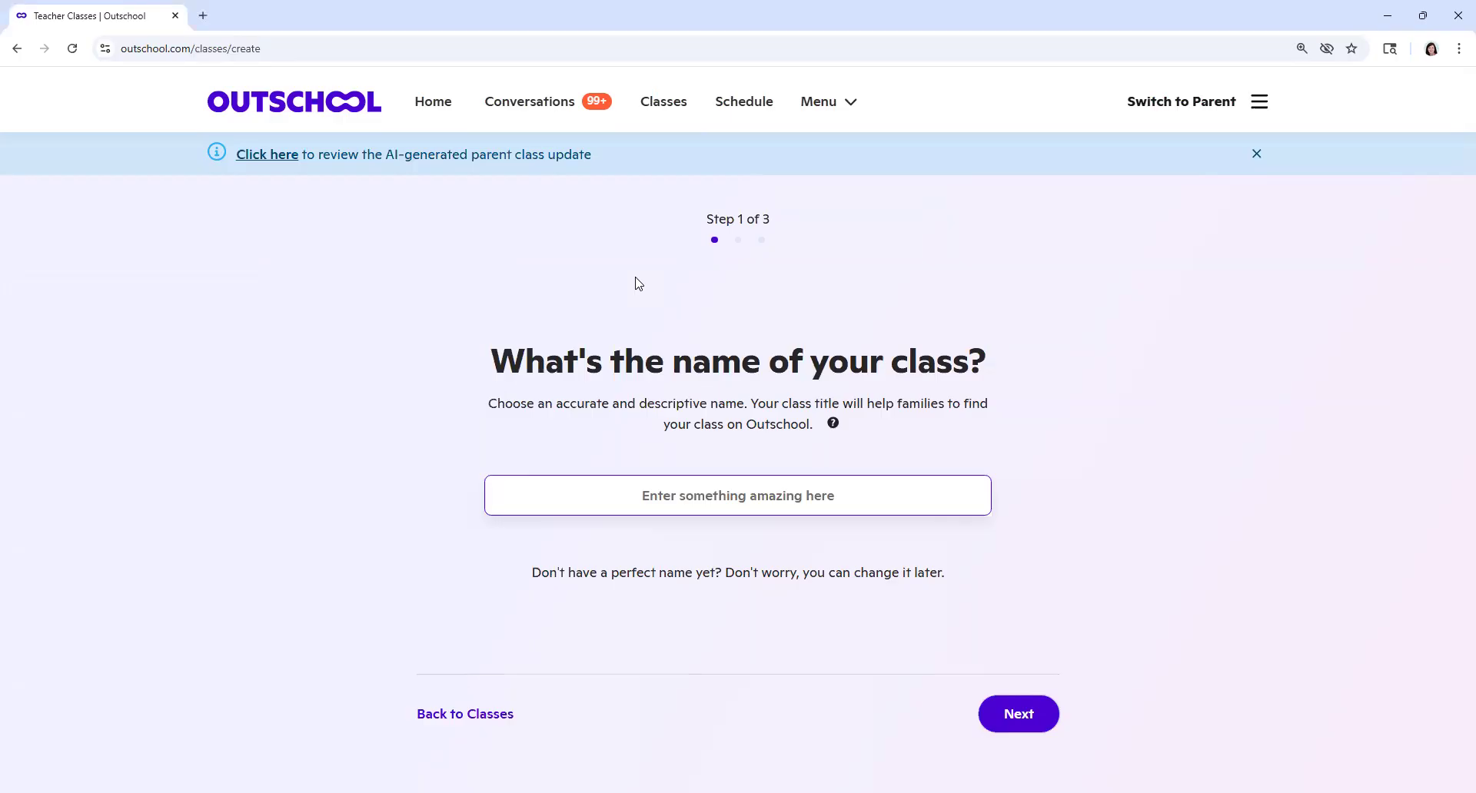
text(Bugs)
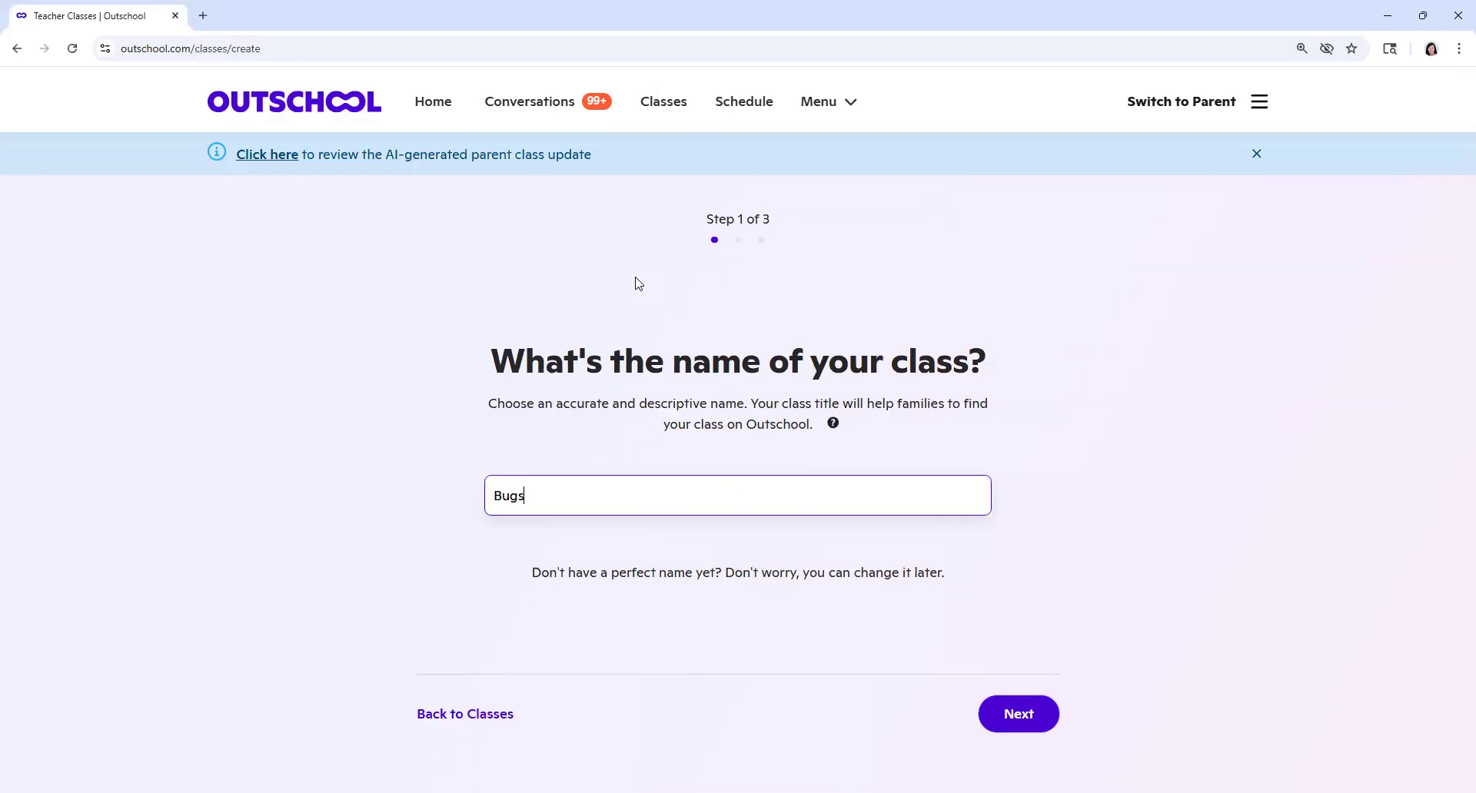
click(1028, 719)
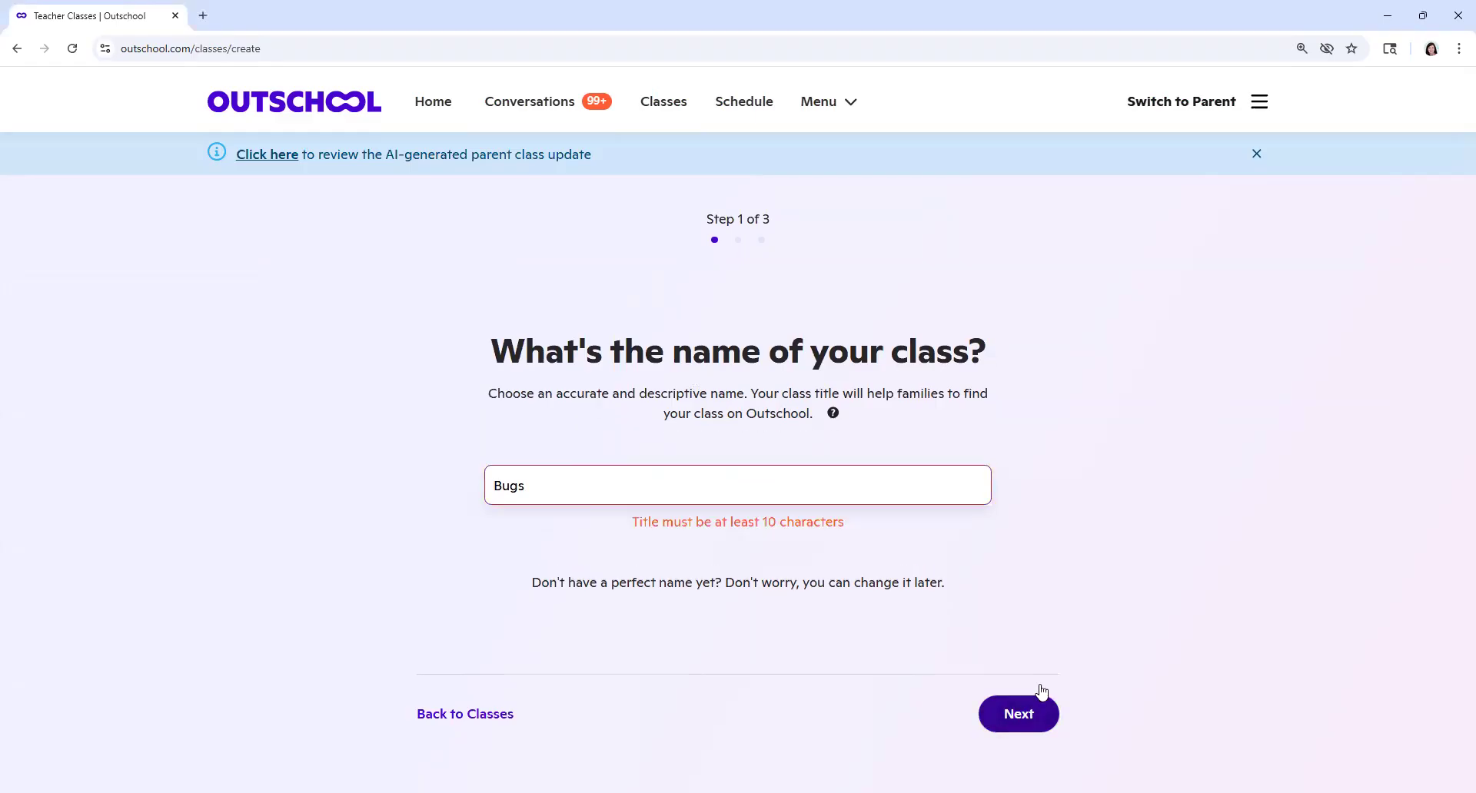
Step: Change the class name to "Summer Learning - Bugs" and continue to the classroom setting
drag(573, 487, 471, 492)
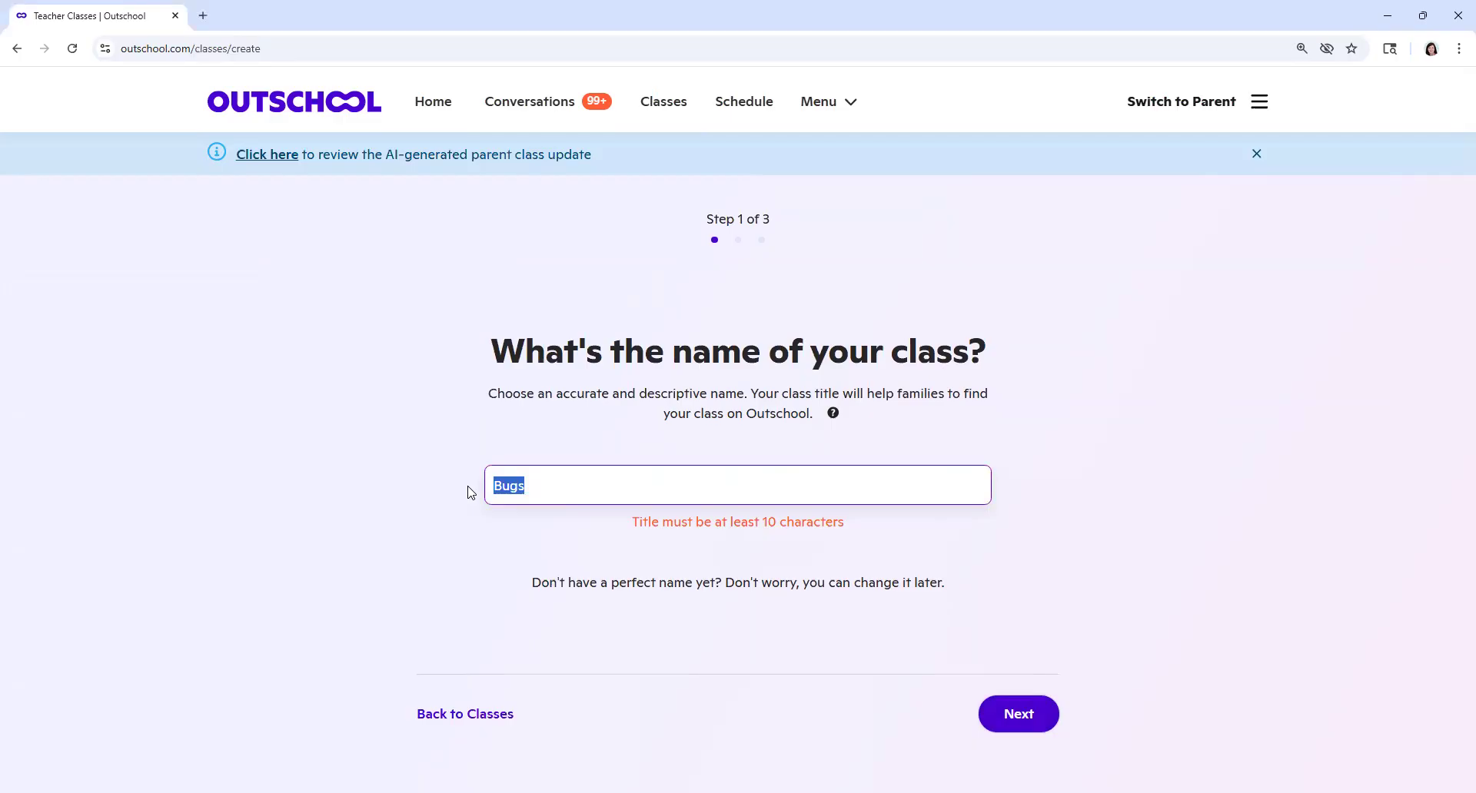
text(Summer)
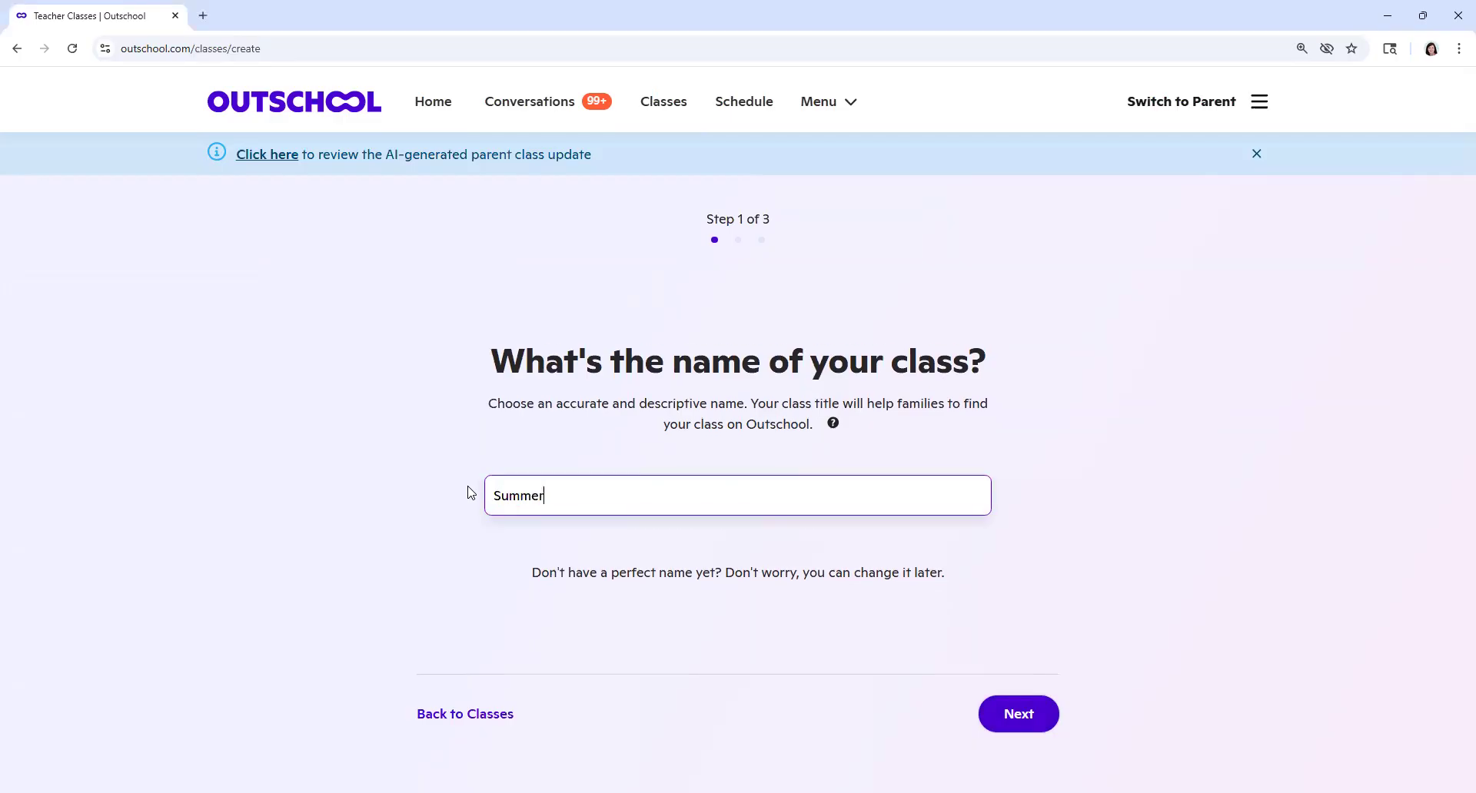
text( Learning - Bugs)
click(1018, 713)
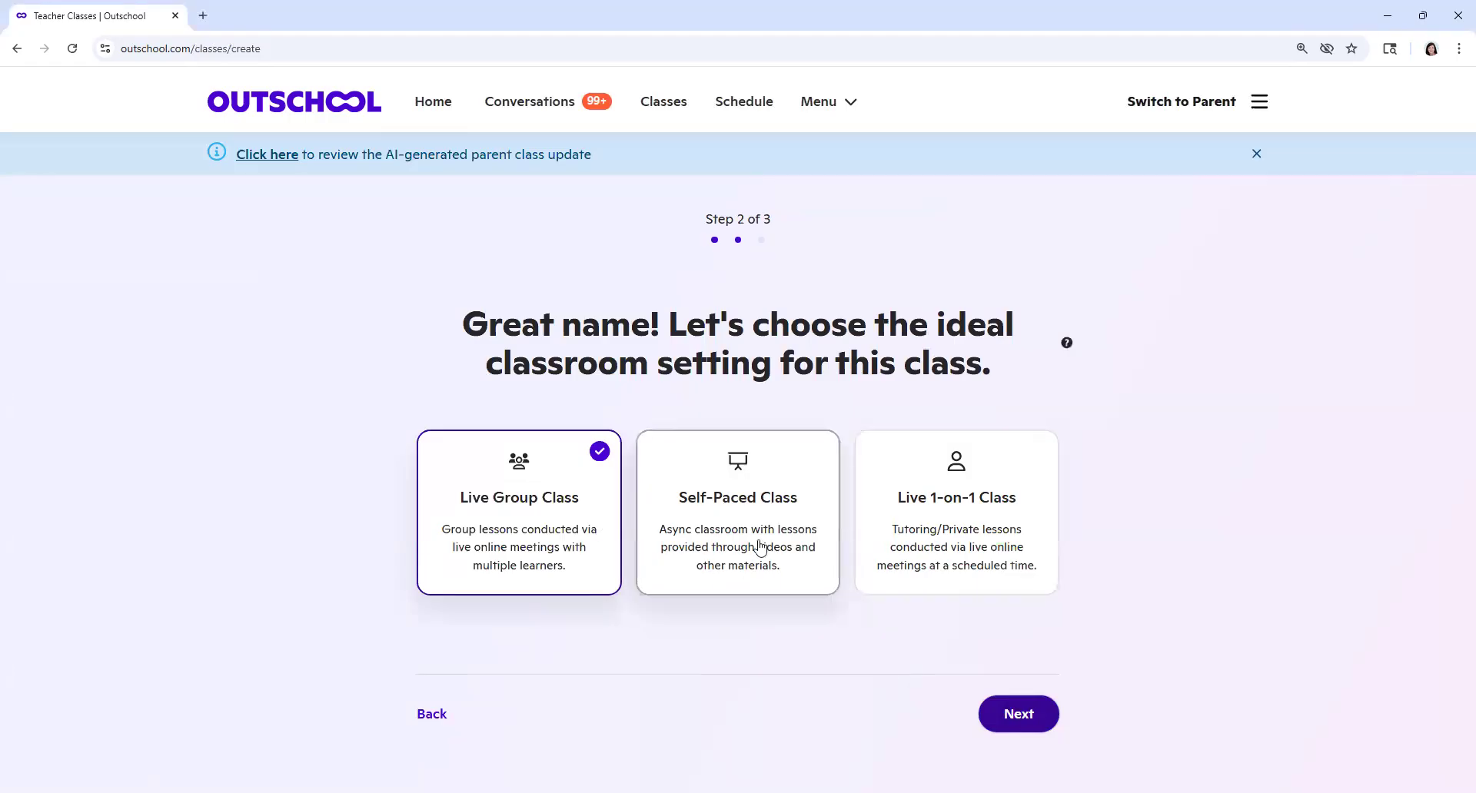
Step: Choose Self-Paced Class as the classroom setting and continue to the format choice
click(739, 498)
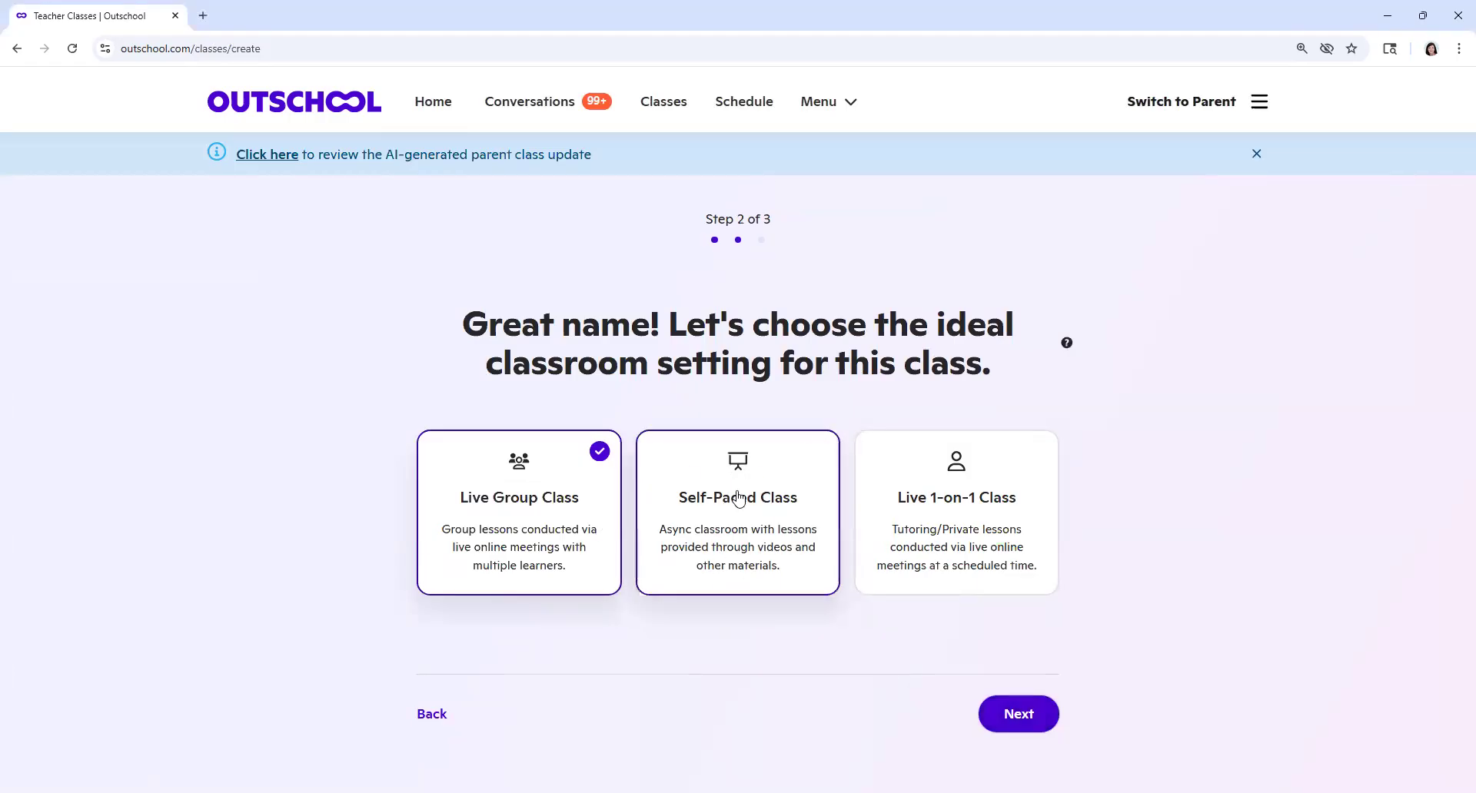
click(739, 498)
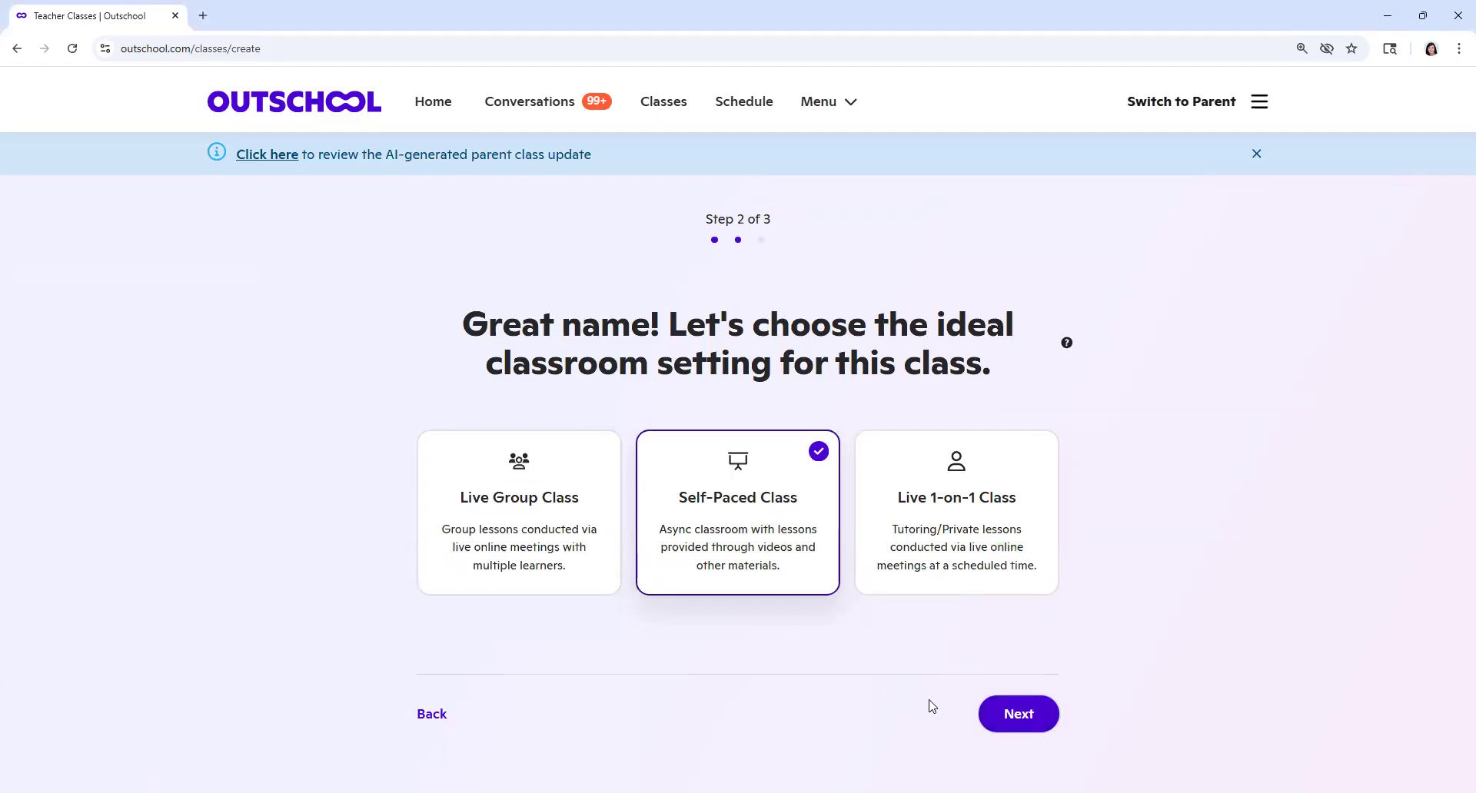
click(1000, 713)
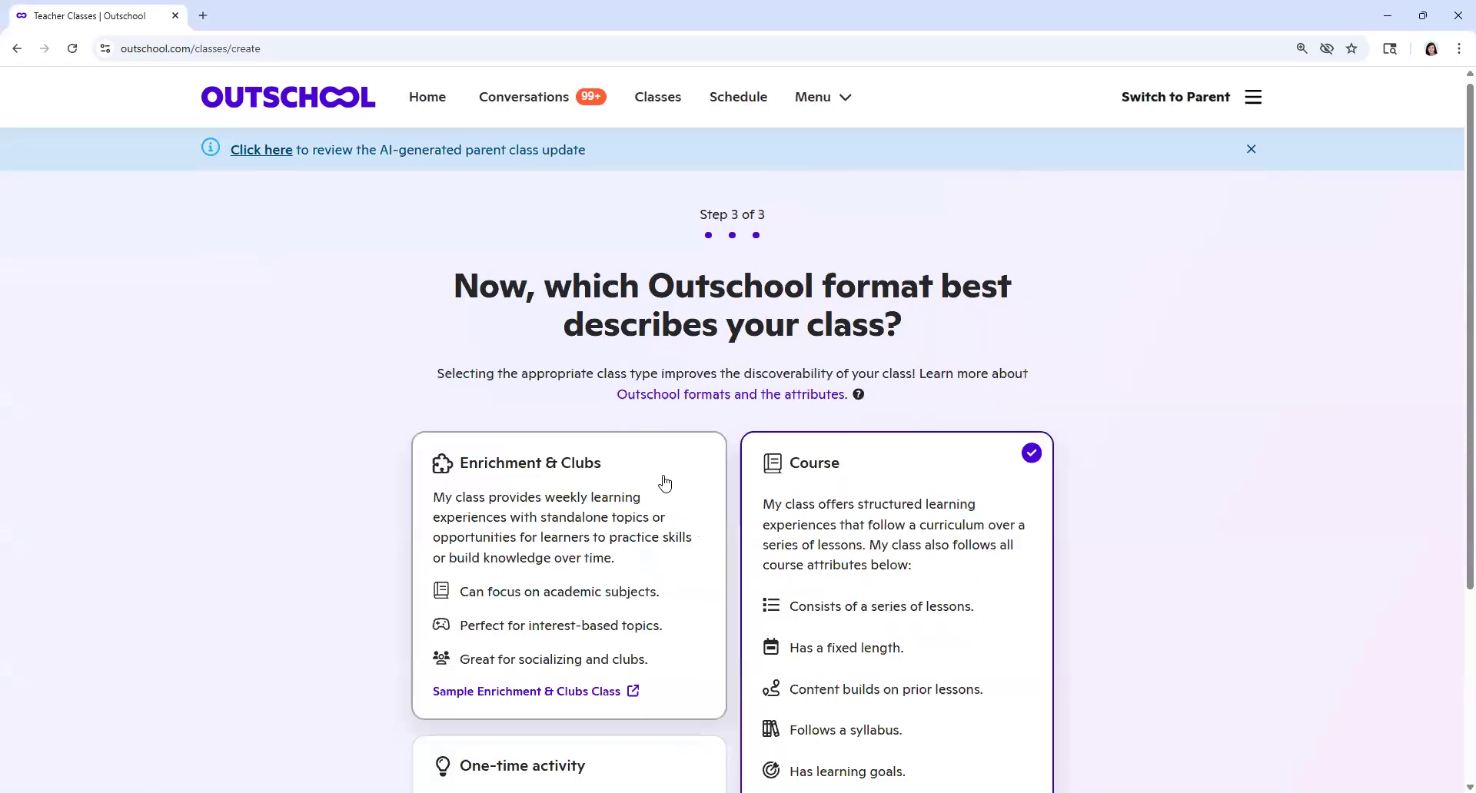
Step: Create the class with the One-time activity format and open its details for editing
scroll(665, 483, down, 3)
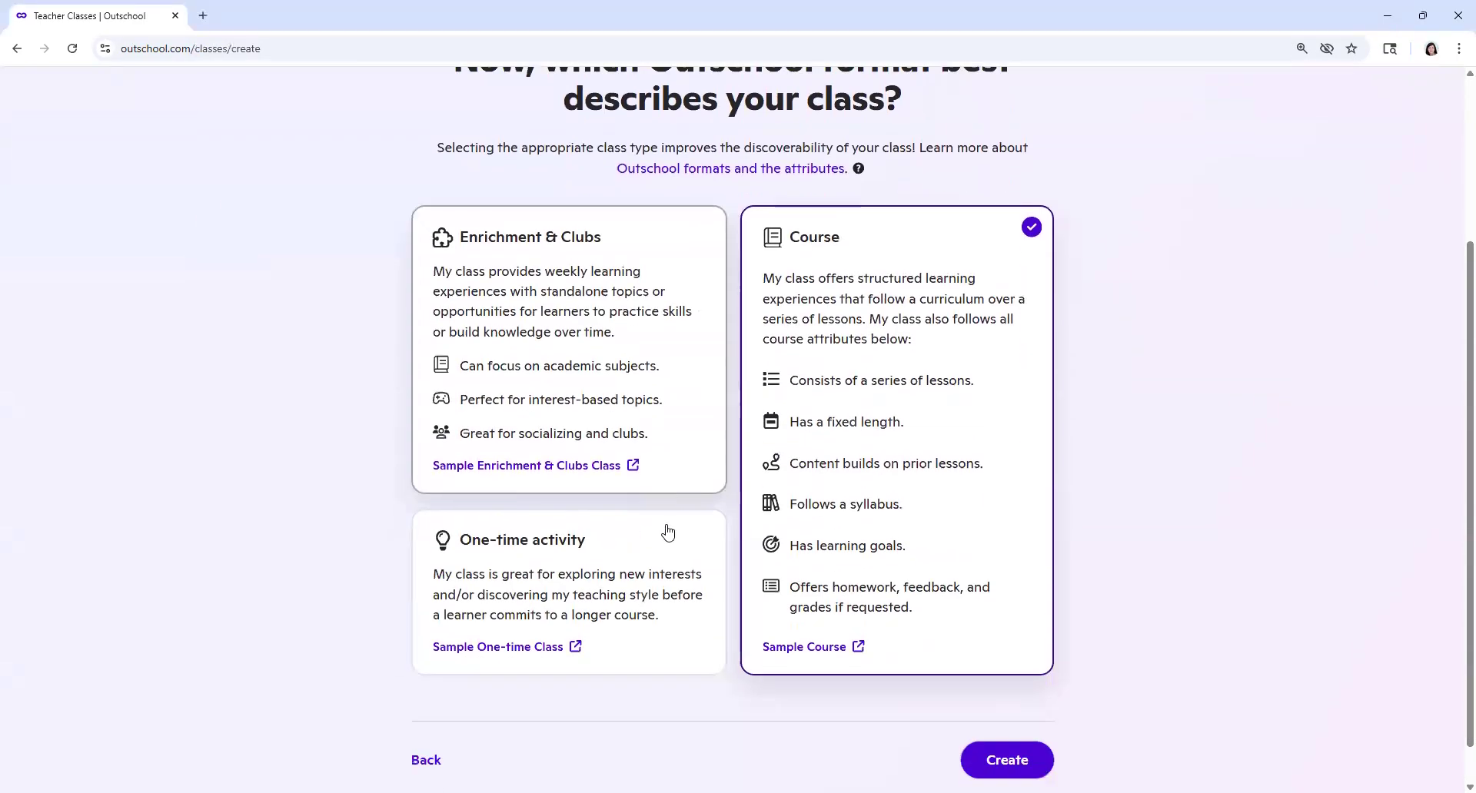
click(565, 584)
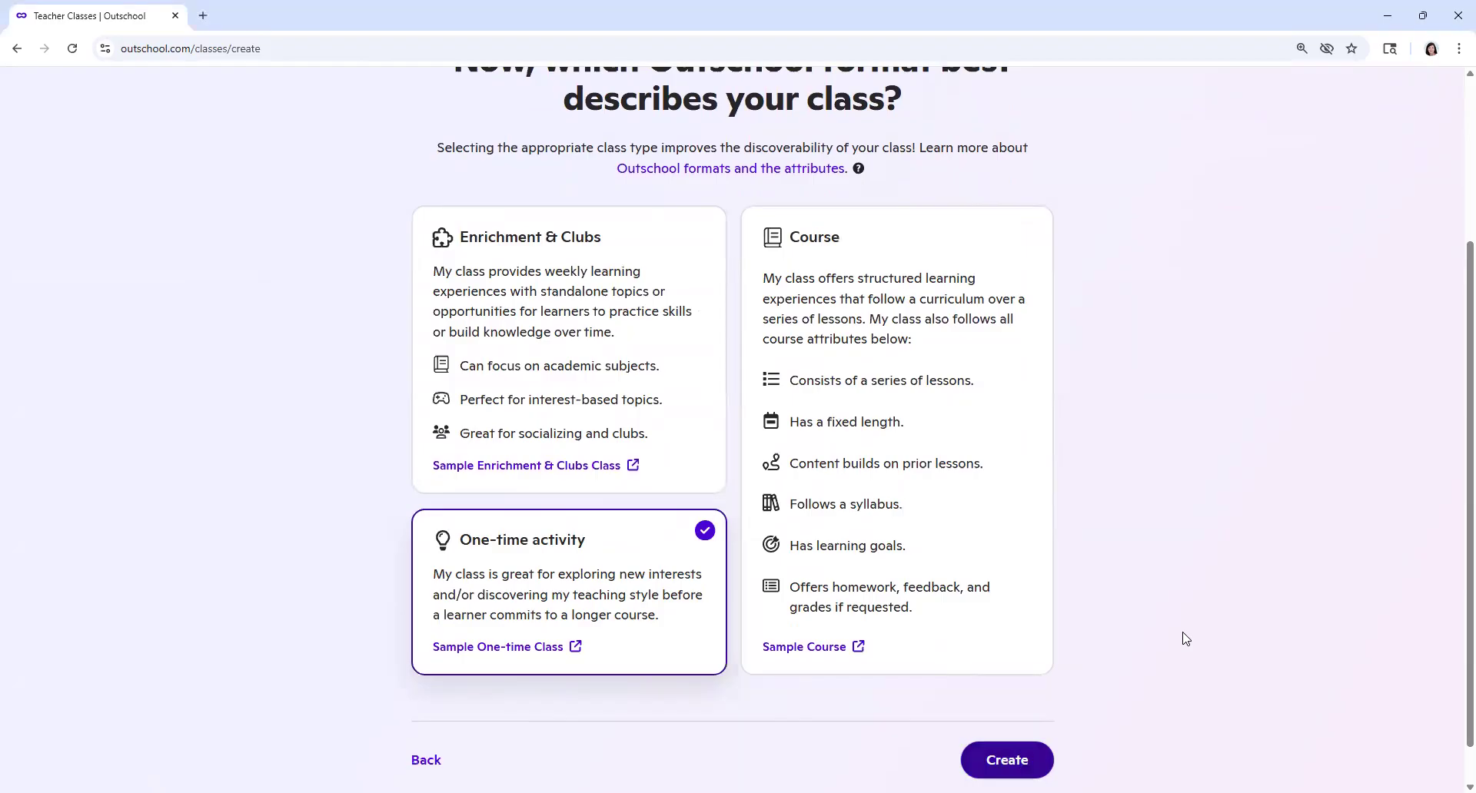
click(994, 761)
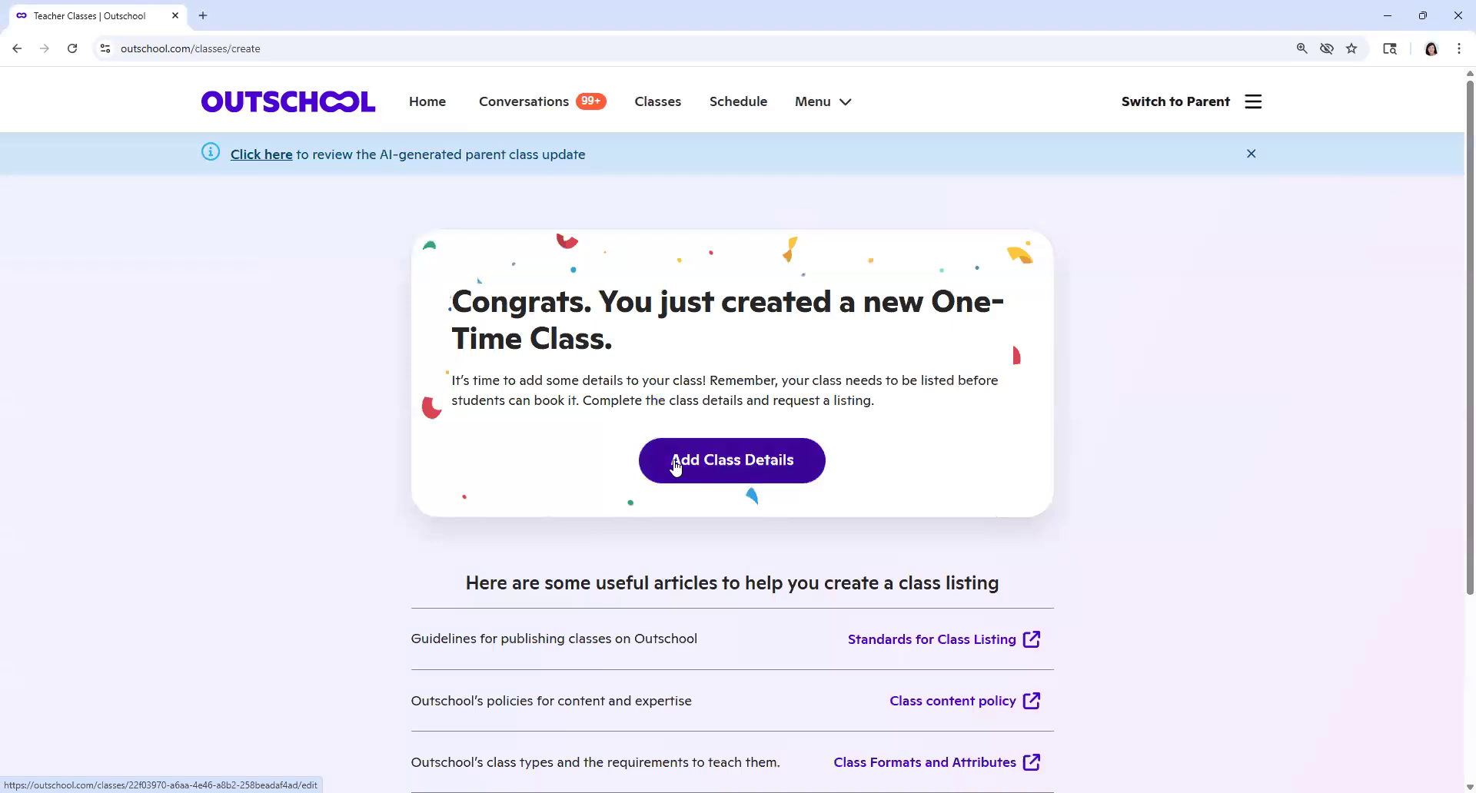
click(771, 463)
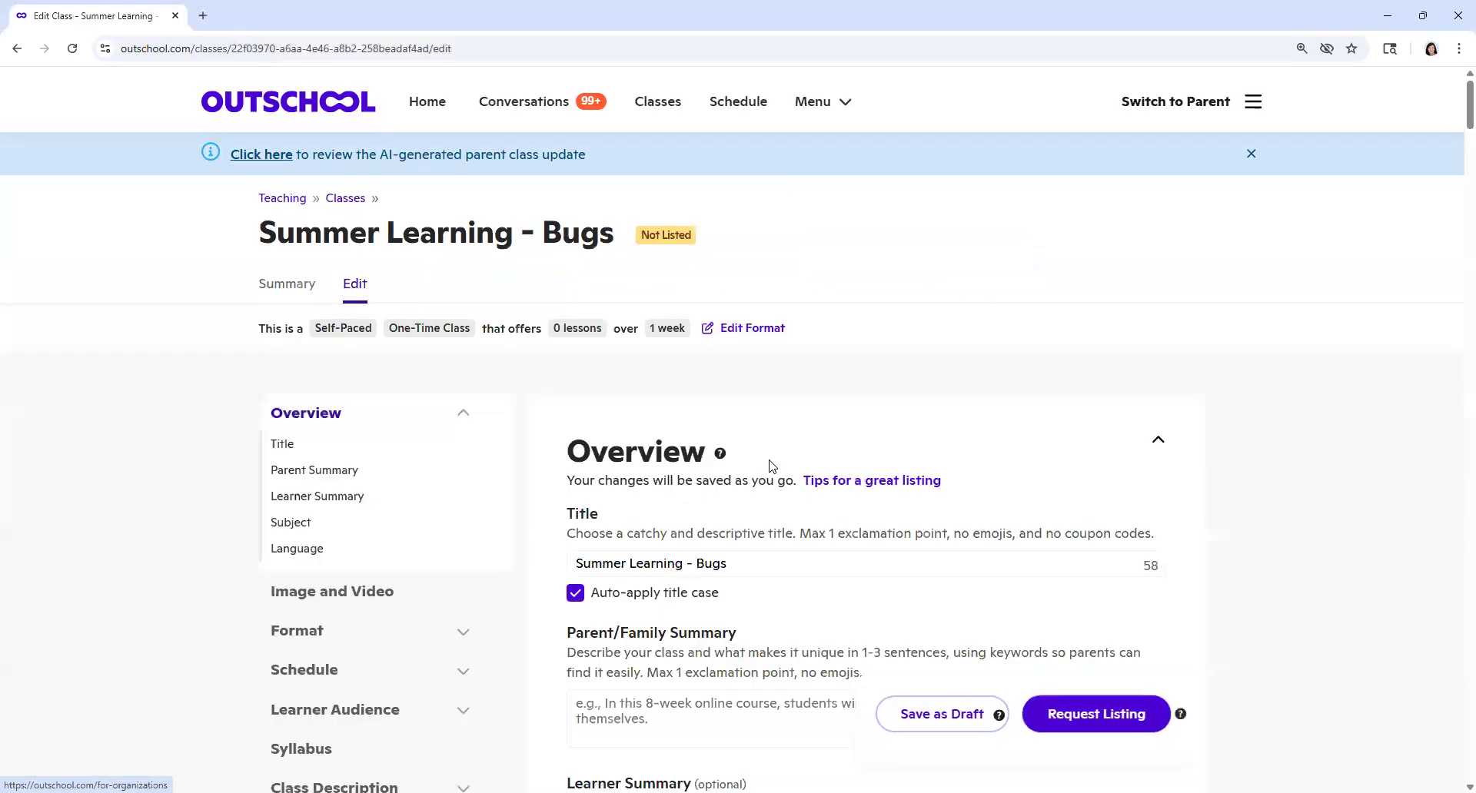
Step: Look over the sections of the class edit form, including Class Description, and return to the Overview
scroll(771, 465, down, 2)
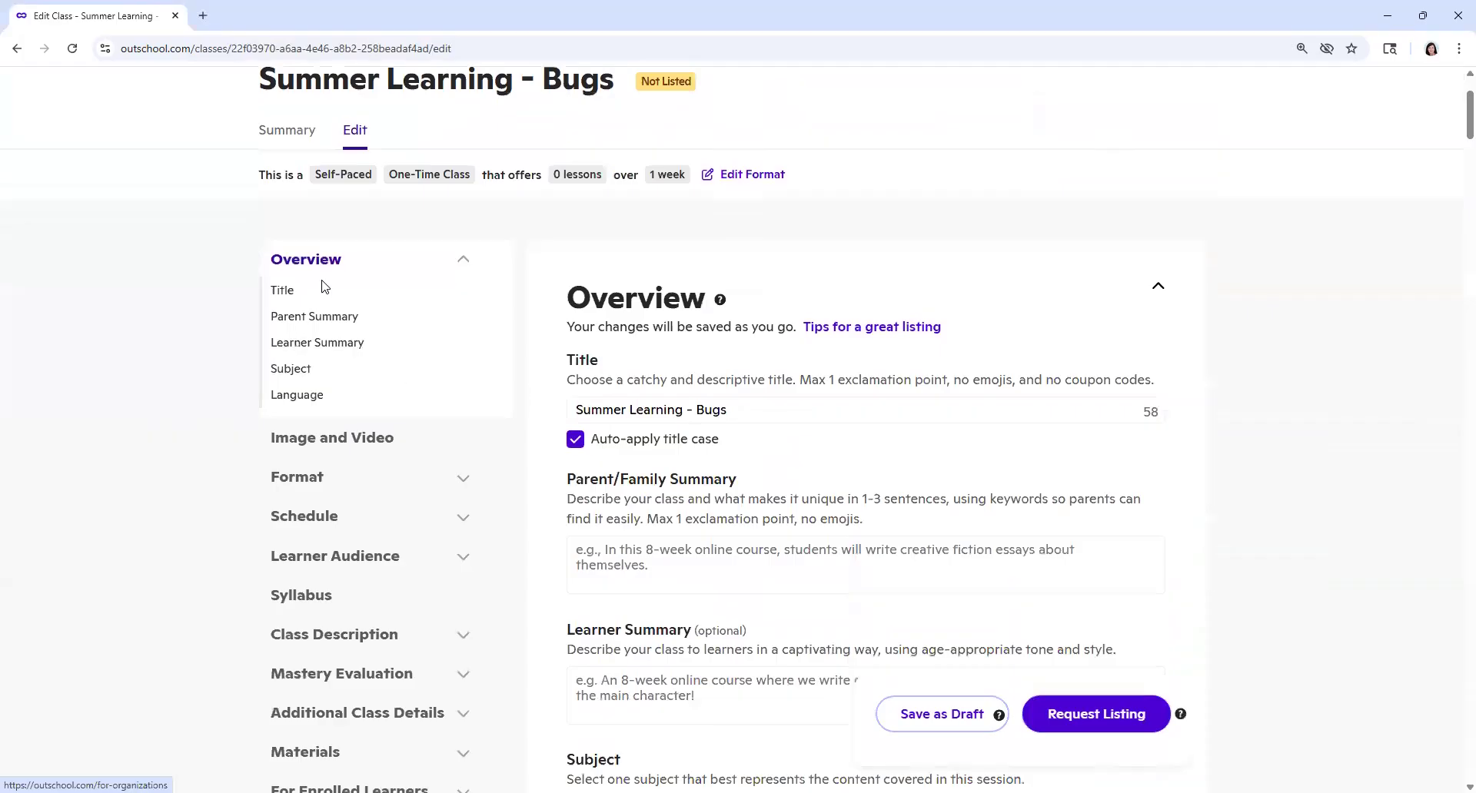
scroll(324, 287, down, 3)
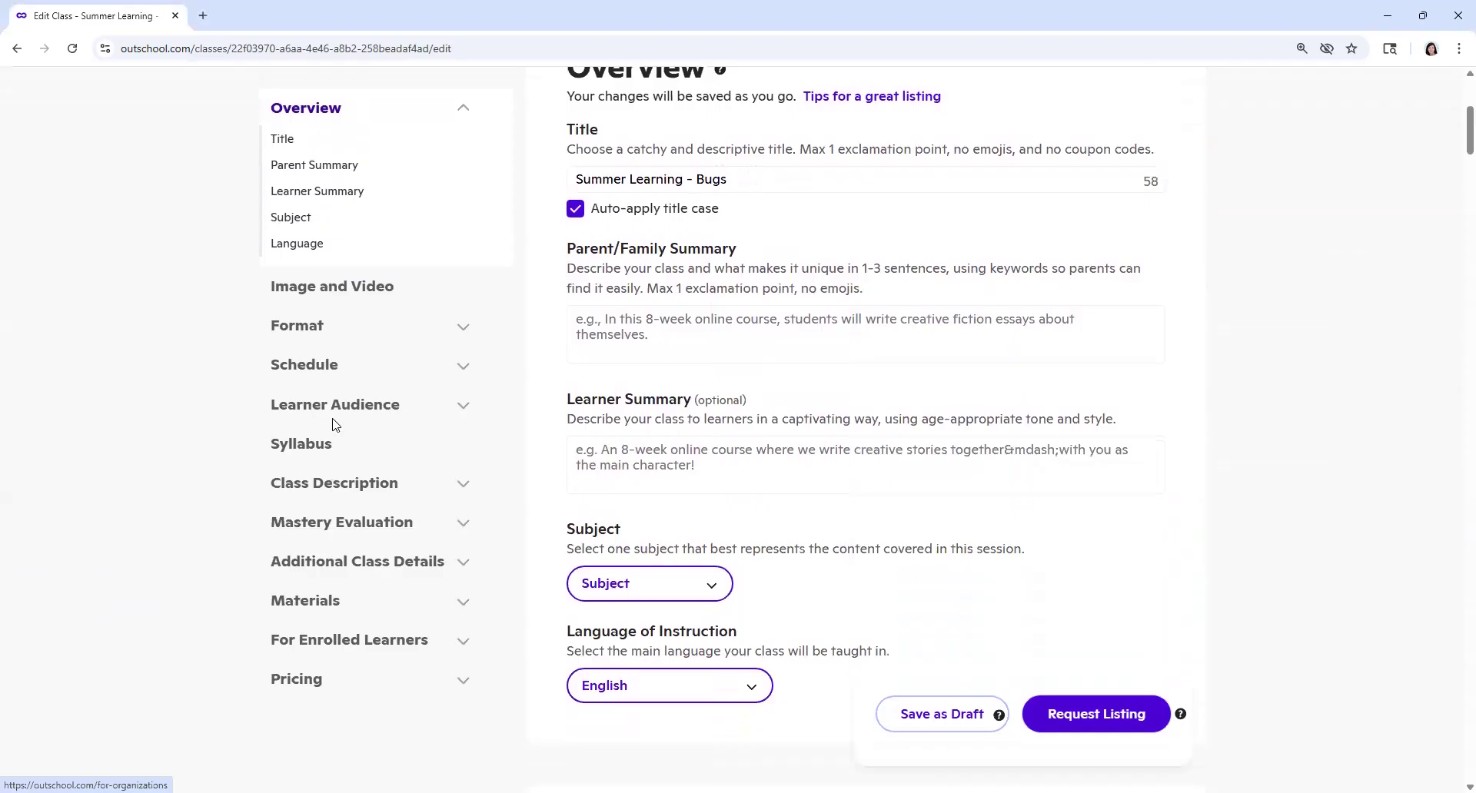
scroll(333, 422, up, 5)
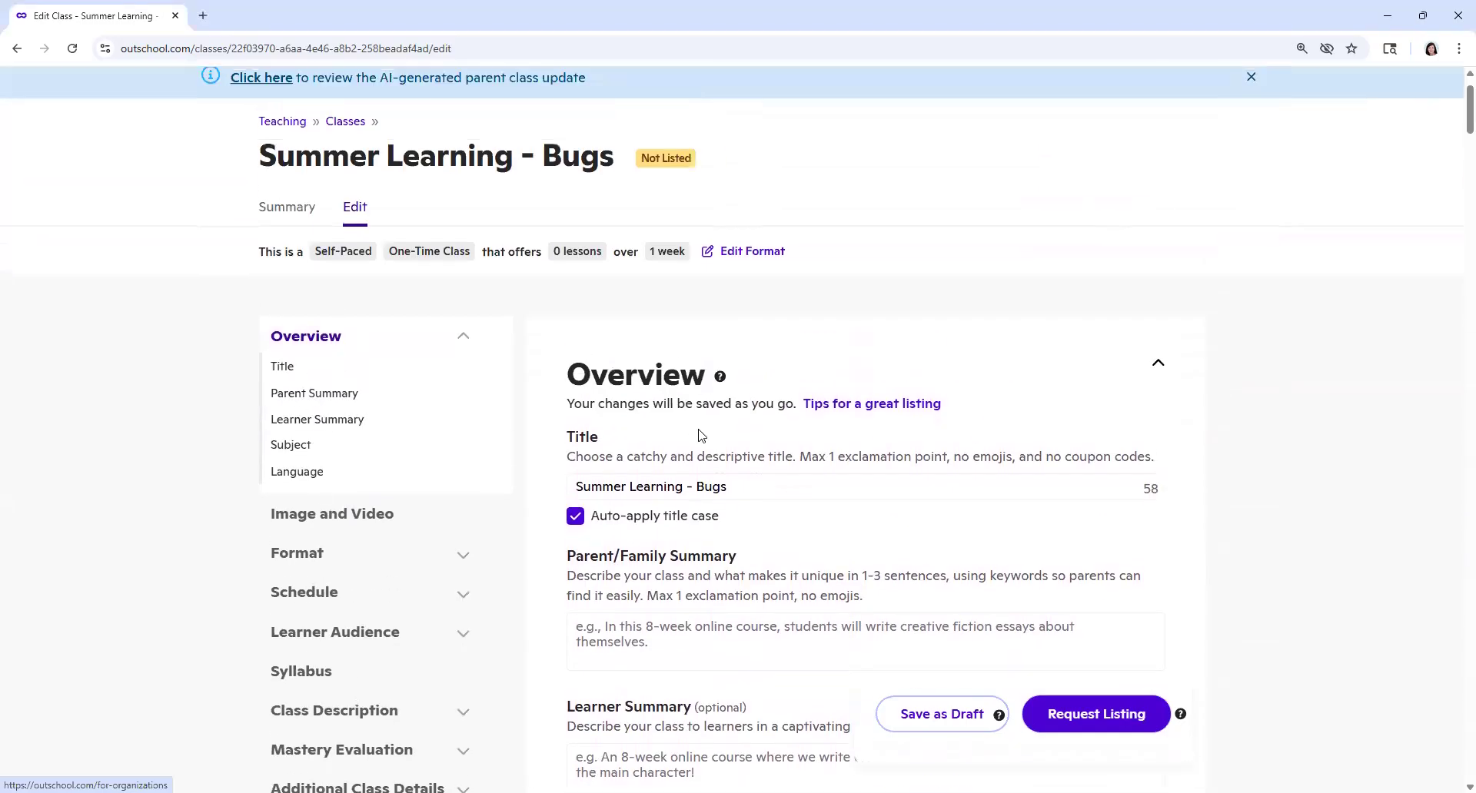
scroll(638, 307, down, 2)
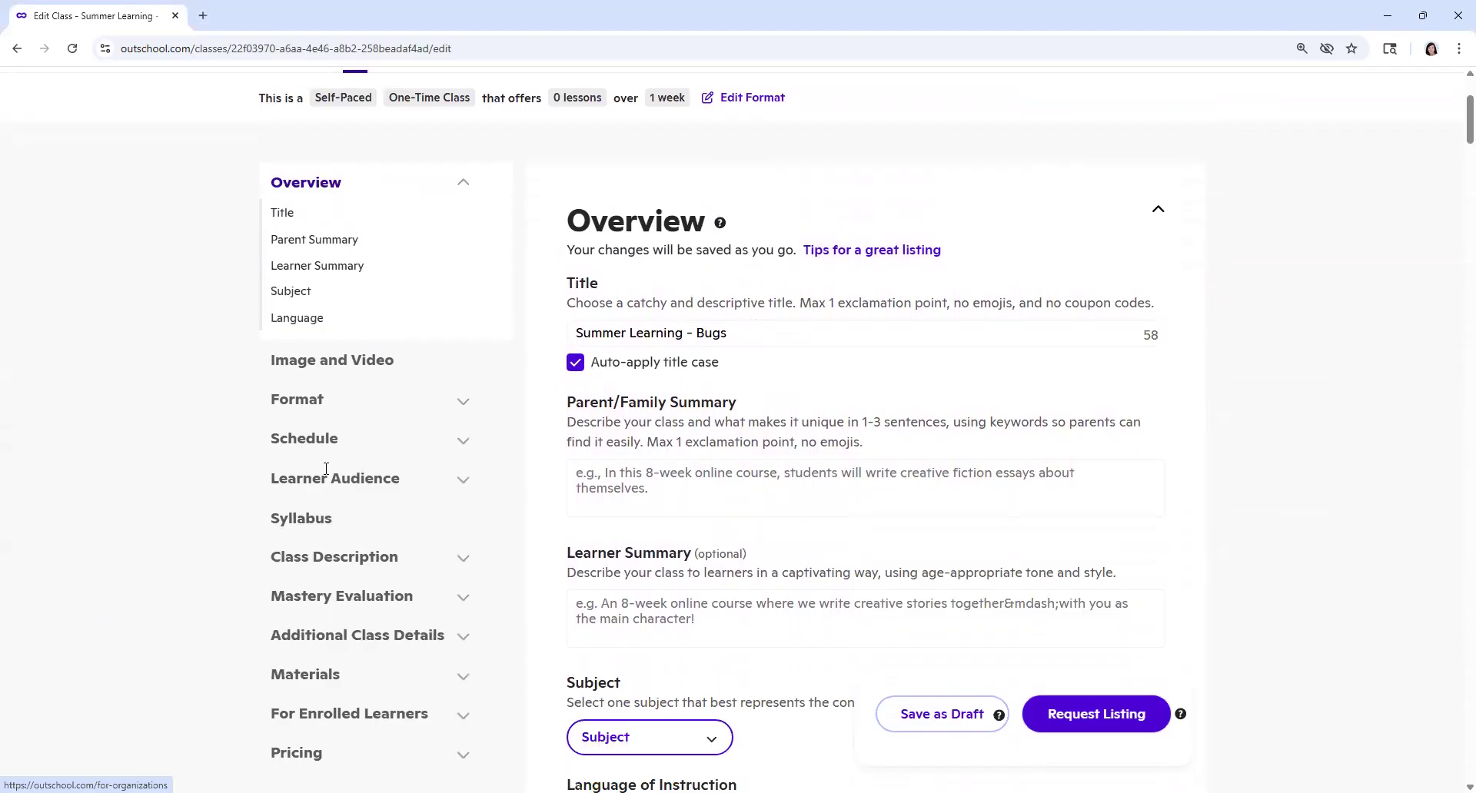
click(332, 559)
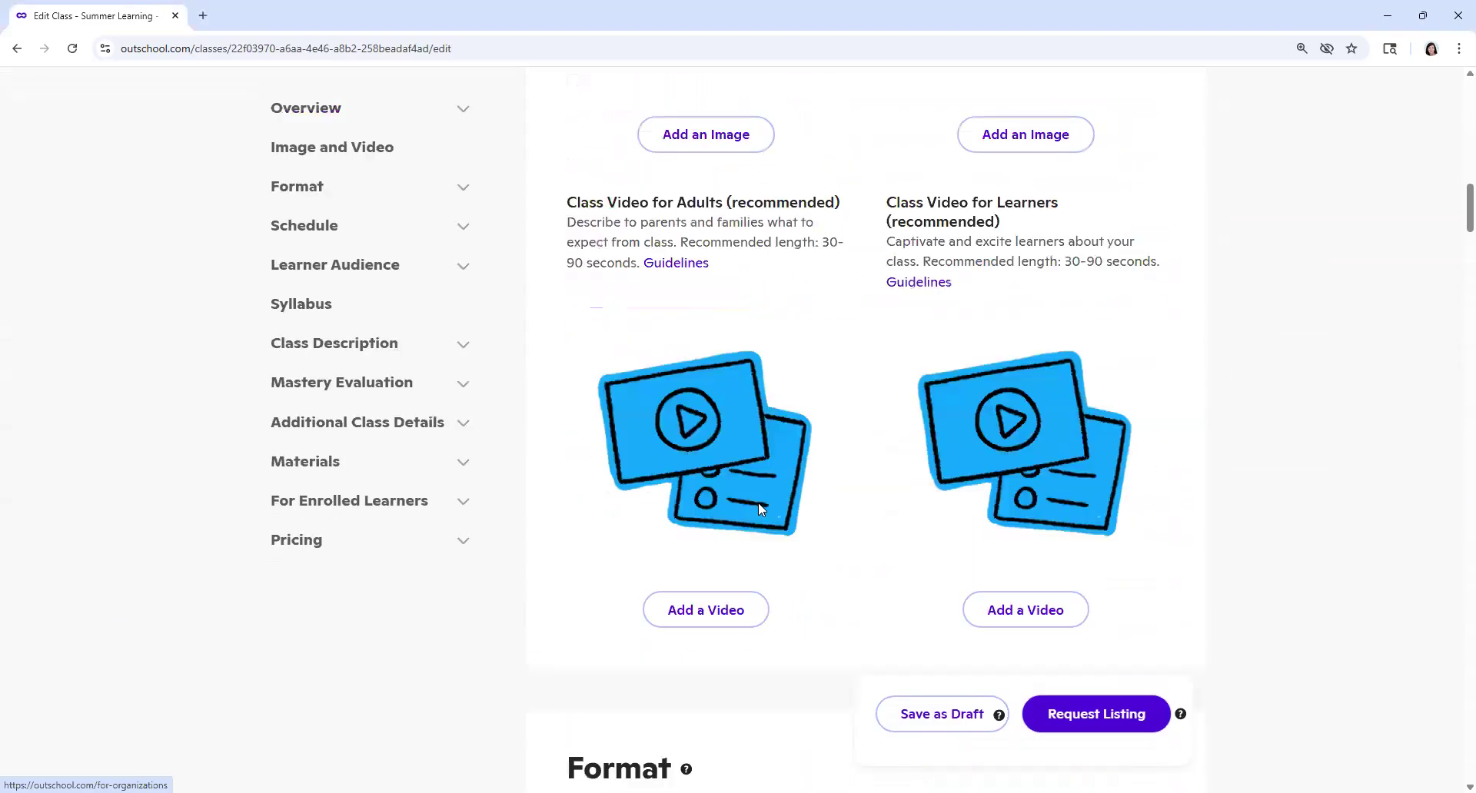
scroll(439, 477, up, 6)
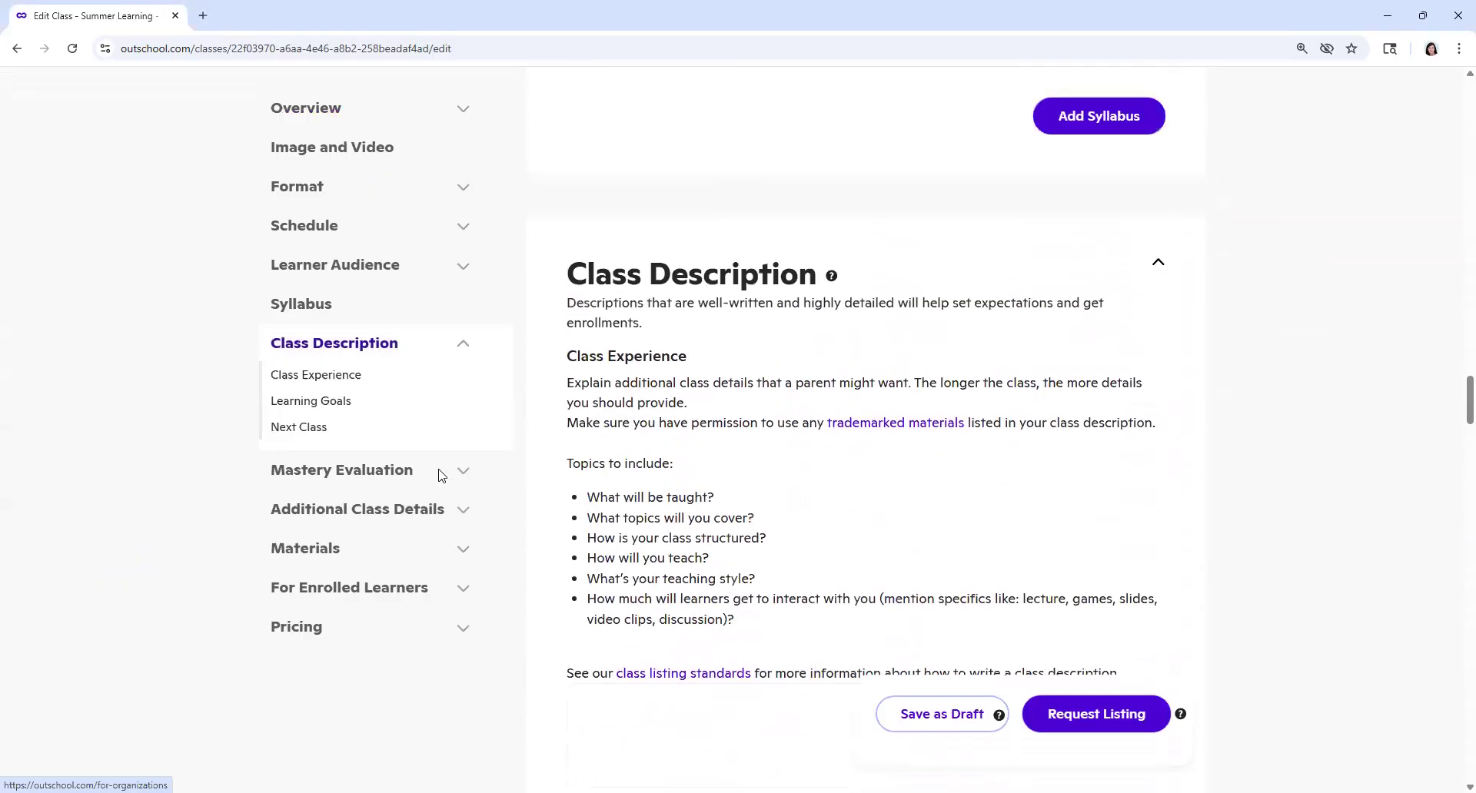
click(315, 112)
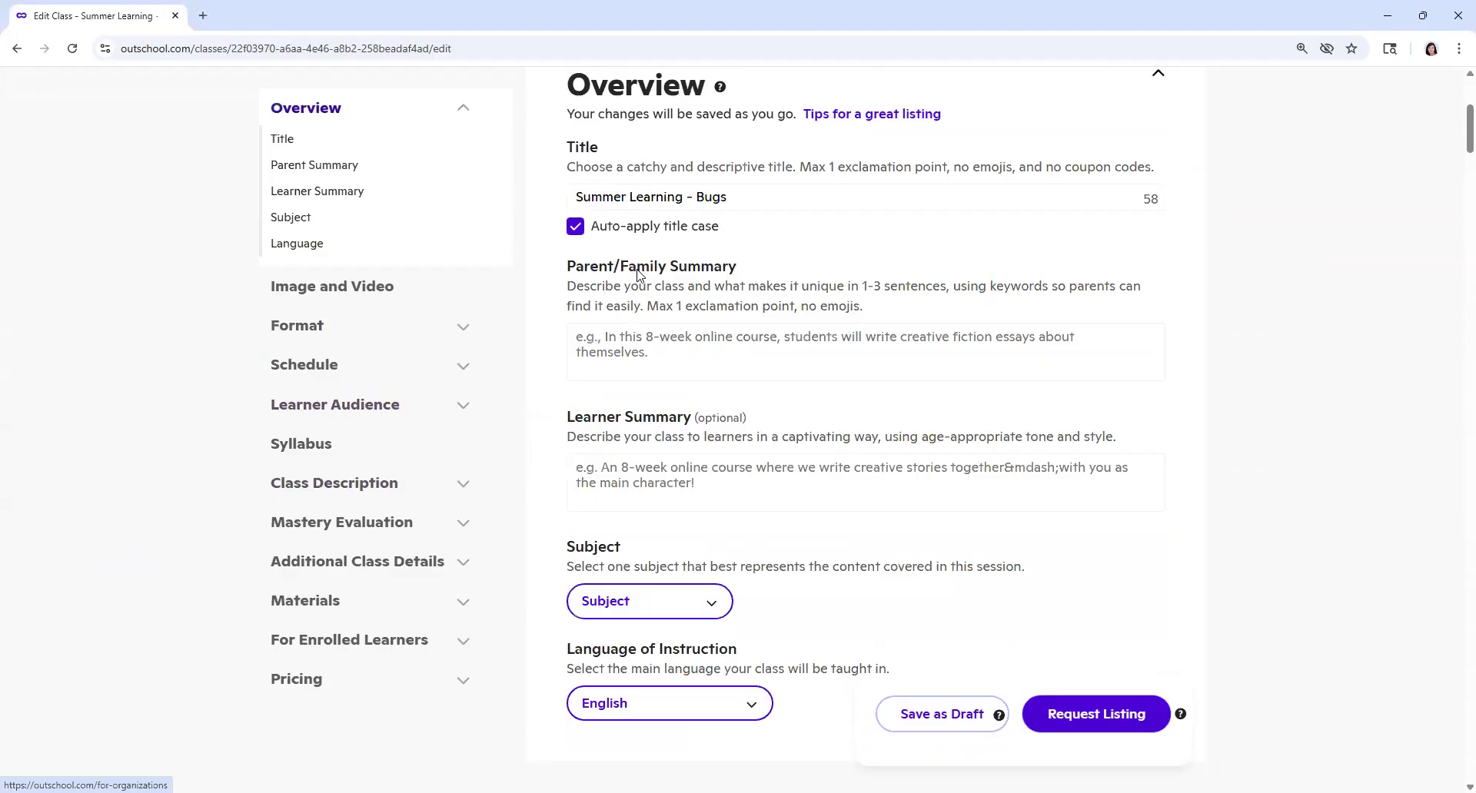
Step: Write the Parent/Family Summary as "This class is a complete unit on the topic Bugs."
click(662, 342)
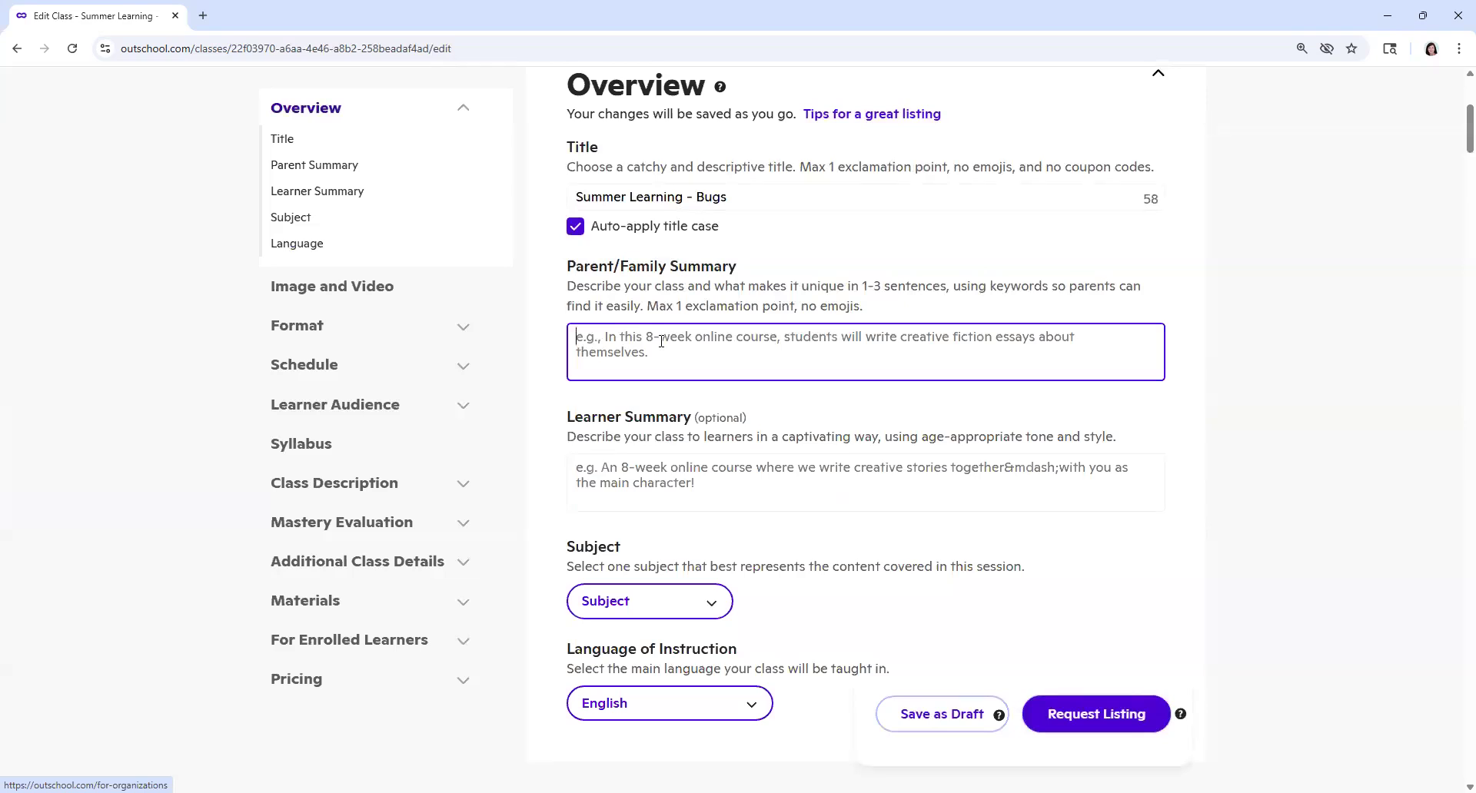
text(This class )
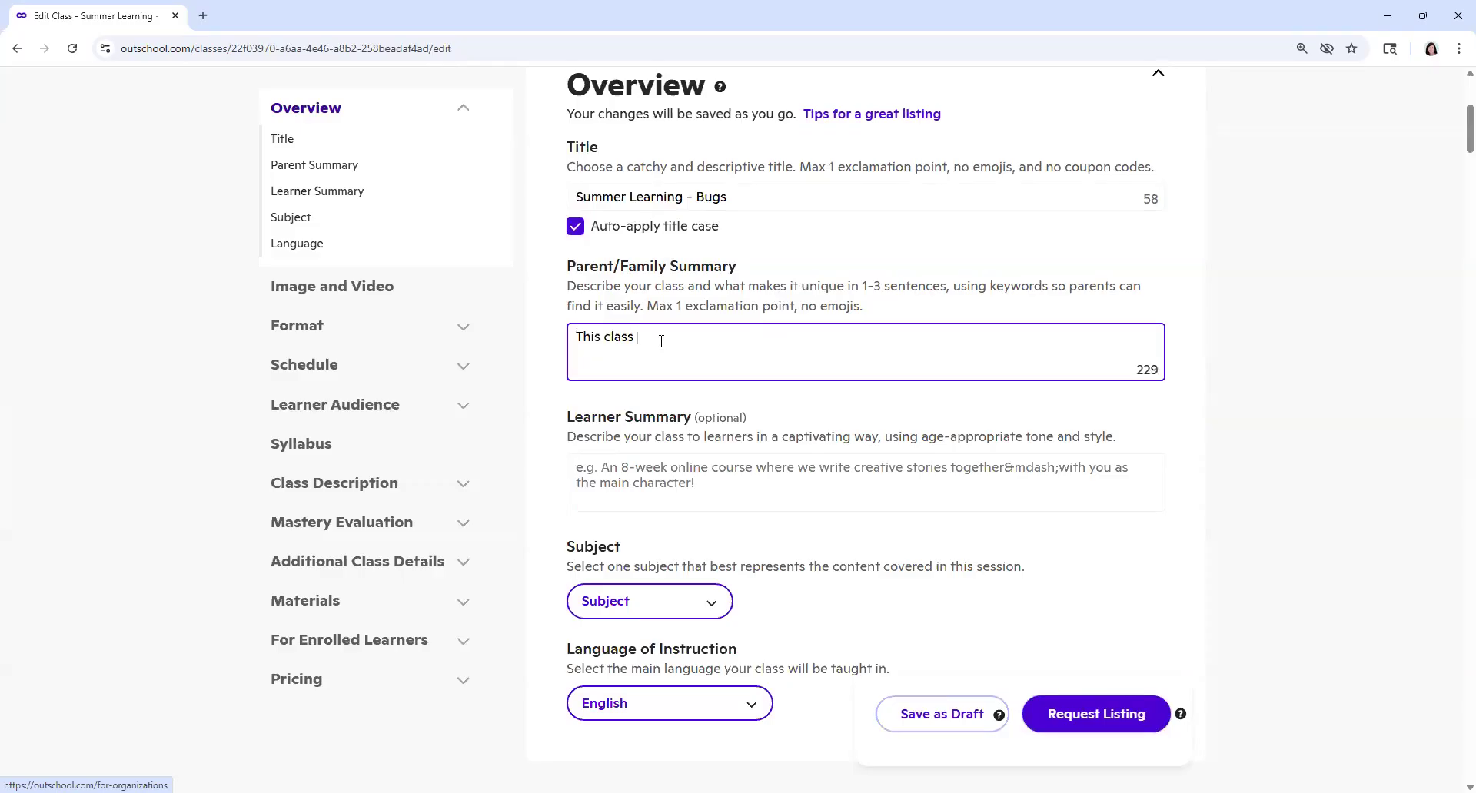
text(is a complete unit on the topic )
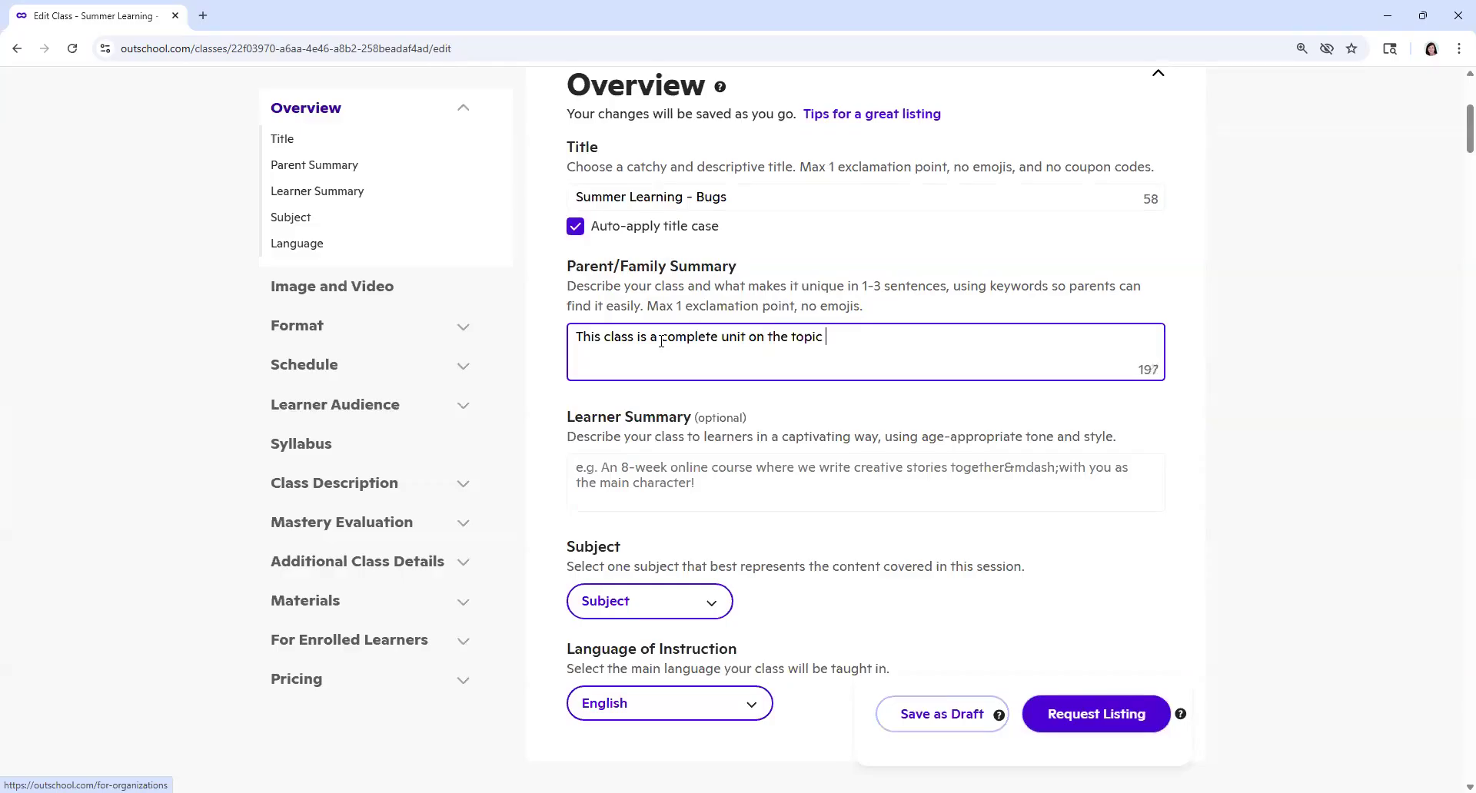
text(Bugs.)
Step: Copy the full Parent/Family Summary text into the Learner Summary
drag(575, 336, 869, 338)
right_click(820, 338)
click(855, 435)
click(715, 483)
right_click(715, 484)
click(730, 309)
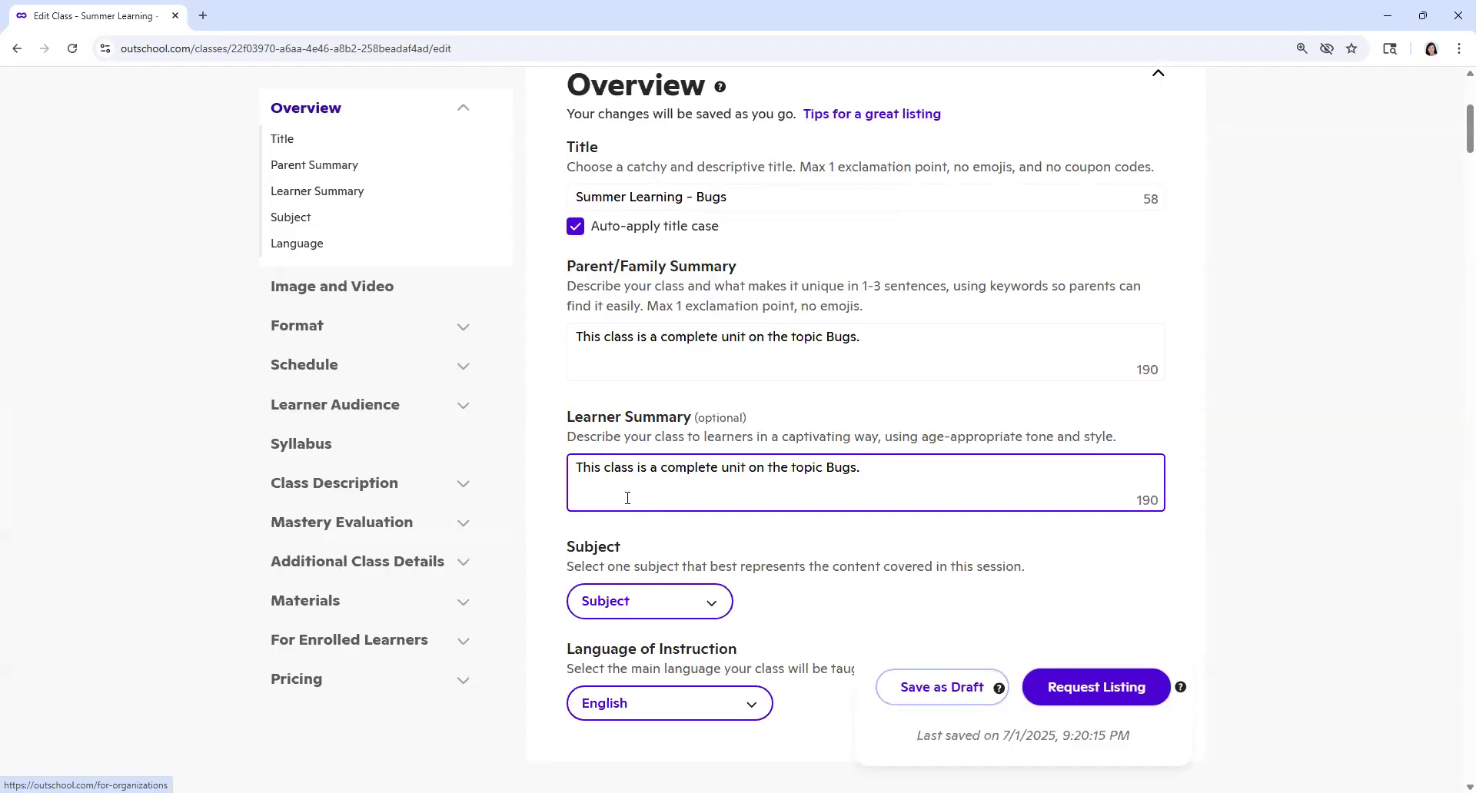
Step: Reword the Learner Summary to "In this class you will complete unit on the topic Bugs."
click(578, 468)
text(In this class youw)
key(BackSpace)
text(wil;)
key(BackSpace)
key(BackSpace)
text(l)
key(Delete)
key(Delete)
key(Delete)
key(Delete)
key(Delete)
key(Delete)
key(Delete)
key(Delete)
key(Delete)
key(Delete)
key(Delete)
key(Delete)
key(Delete)
key(Delete)
key(Delete)
key(Delete)
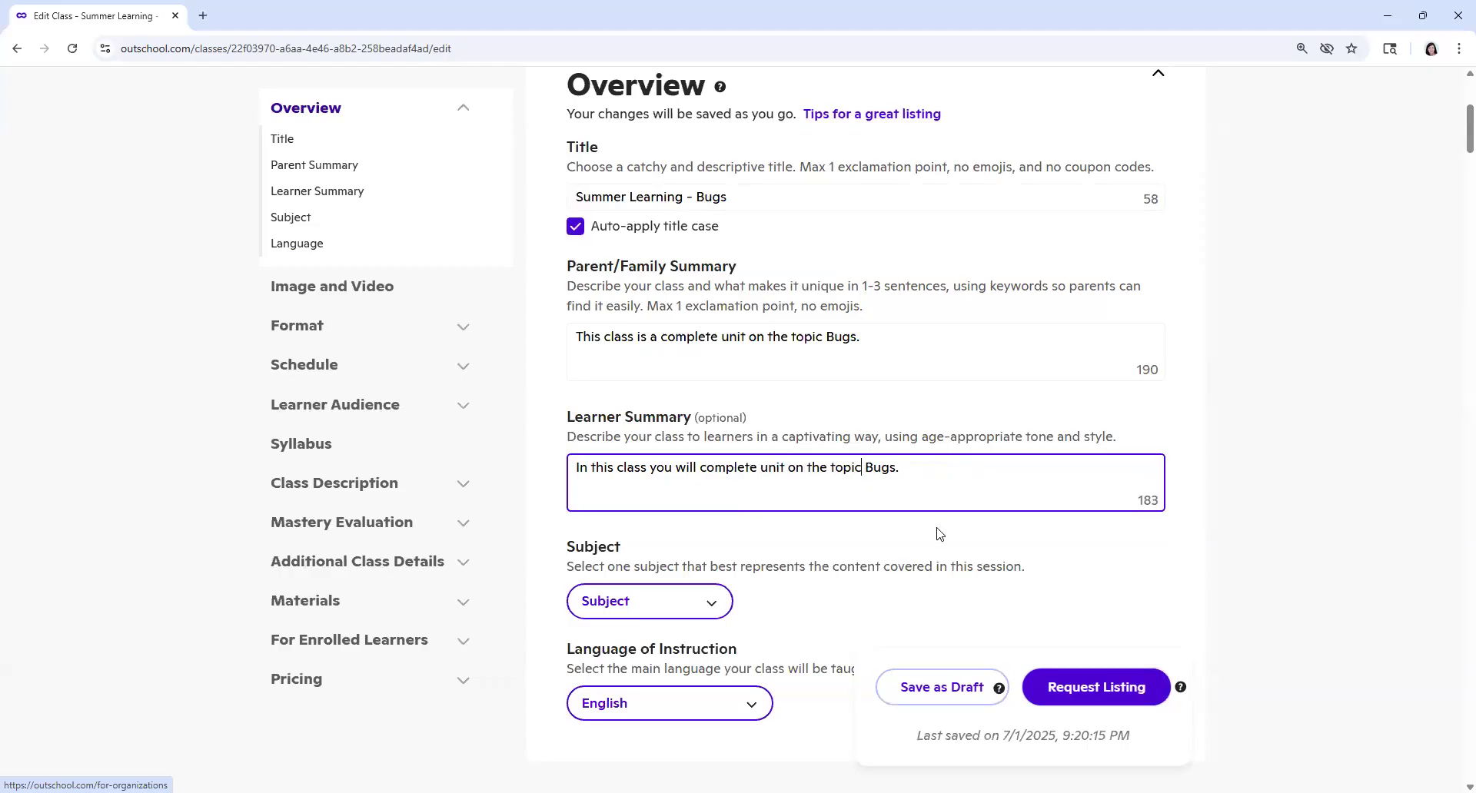
Step: Insert a comma after "topic" in both the Learner Summary and the Parent/Family Summary
text(,)
click(823, 338)
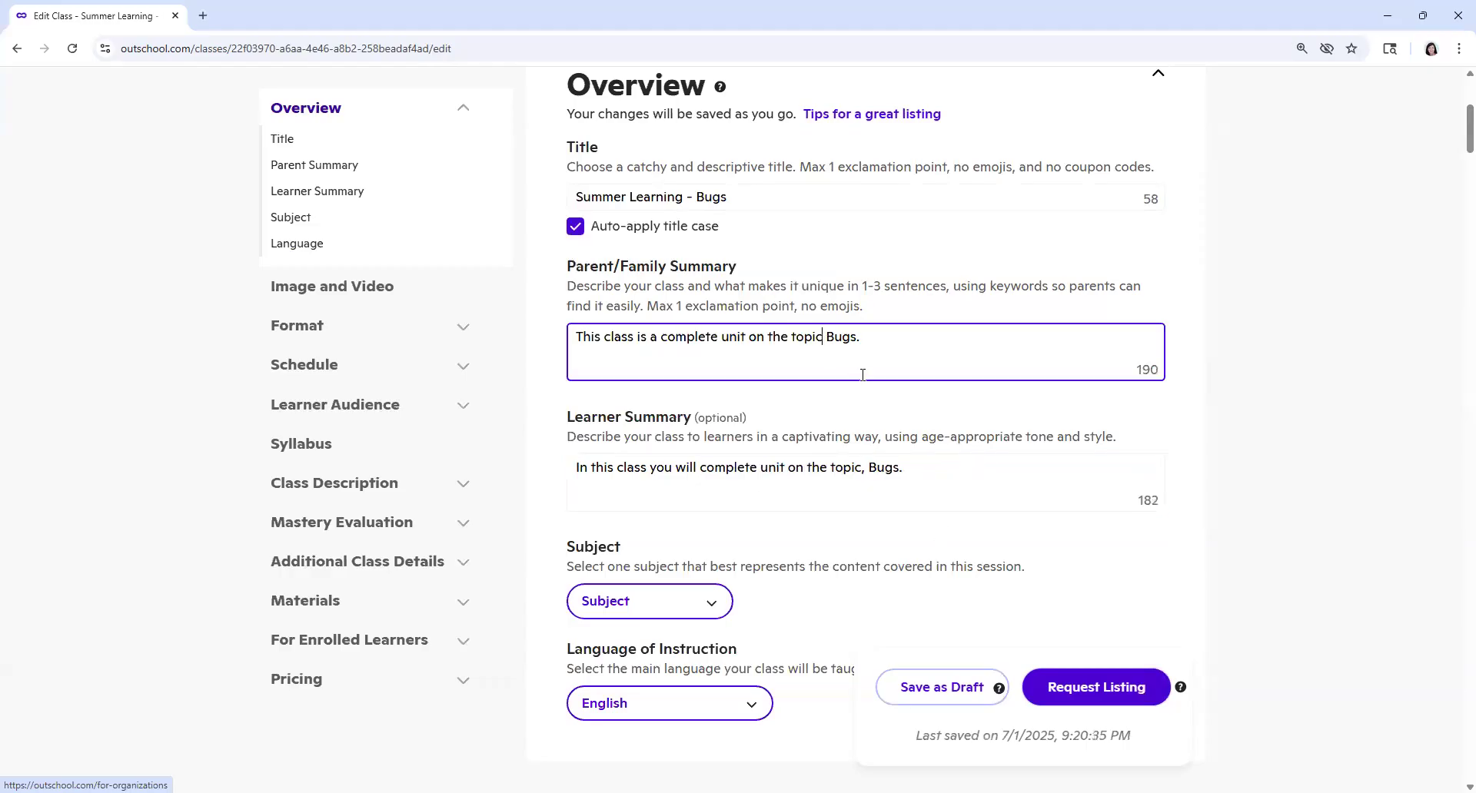
text(,)
Step: Set the class subject to Early Education
scroll(823, 439, down, 2)
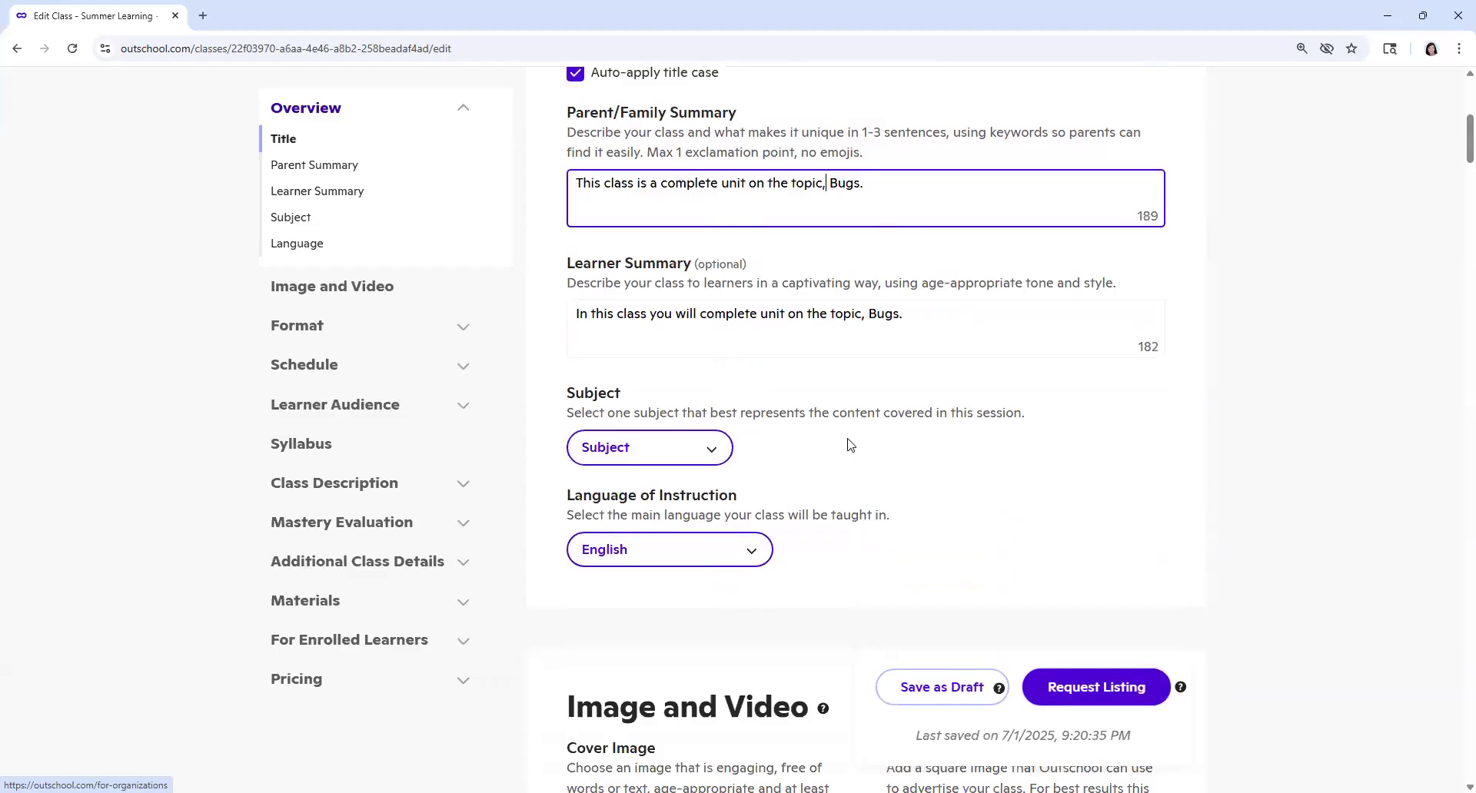
click(717, 454)
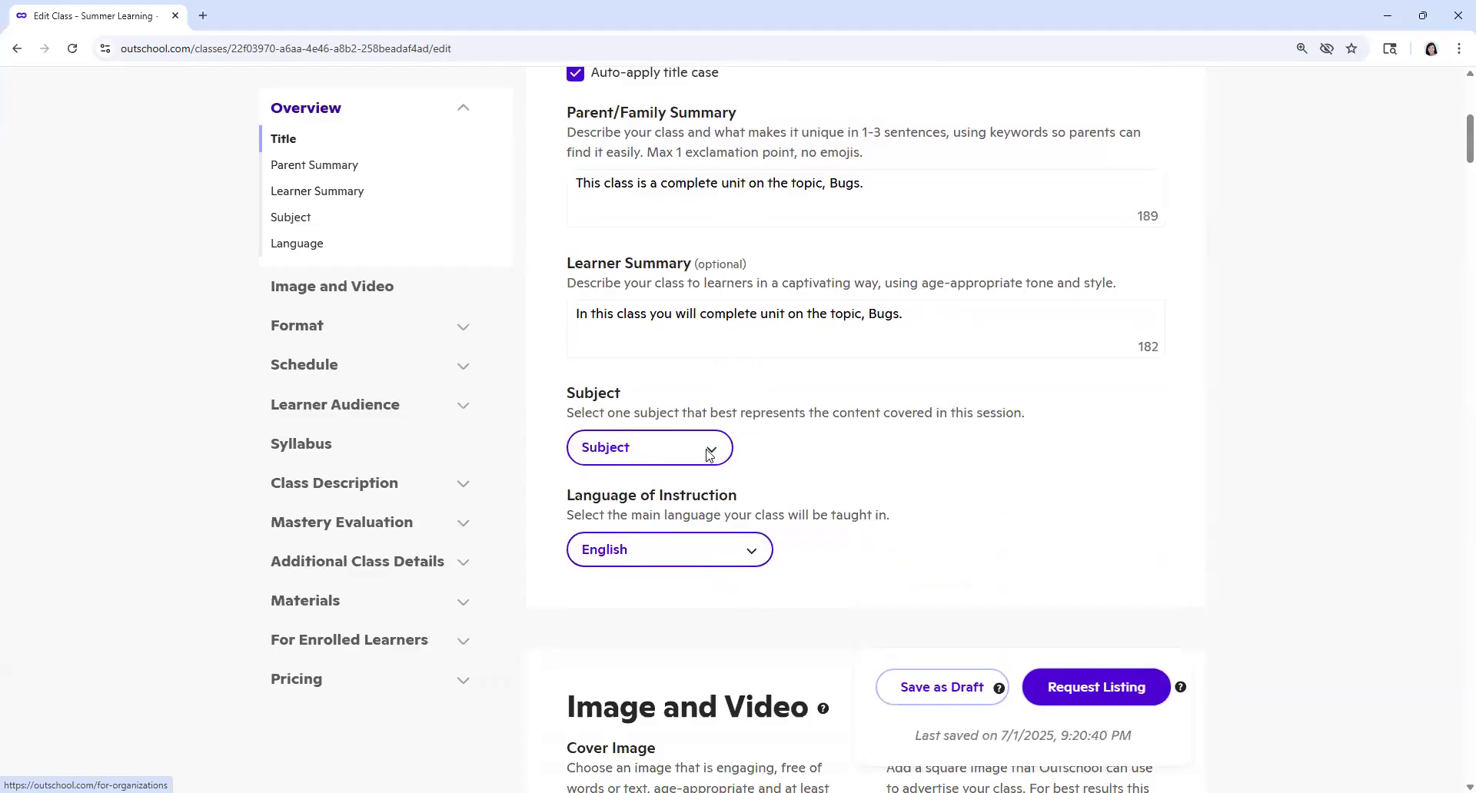
click(708, 453)
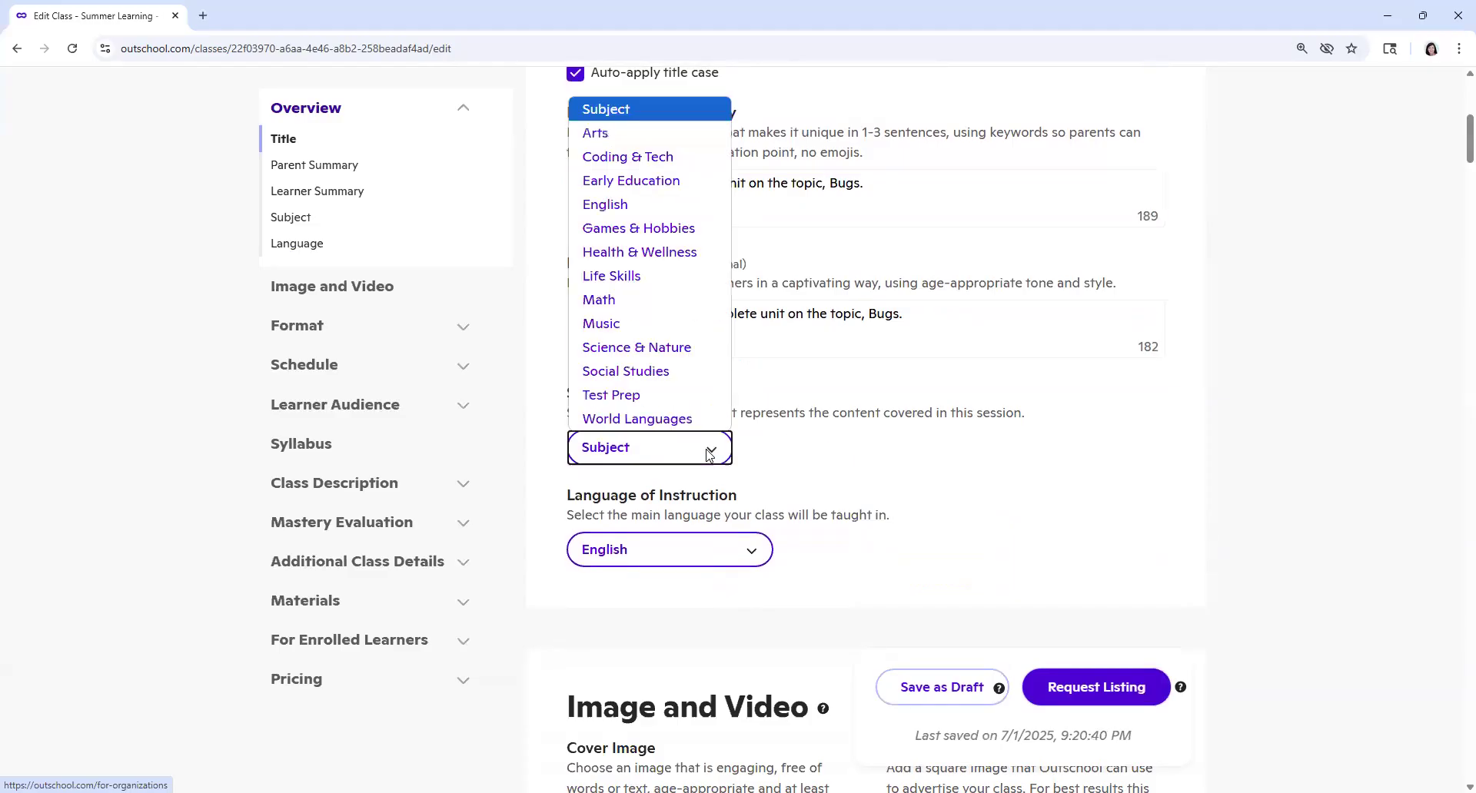
click(658, 186)
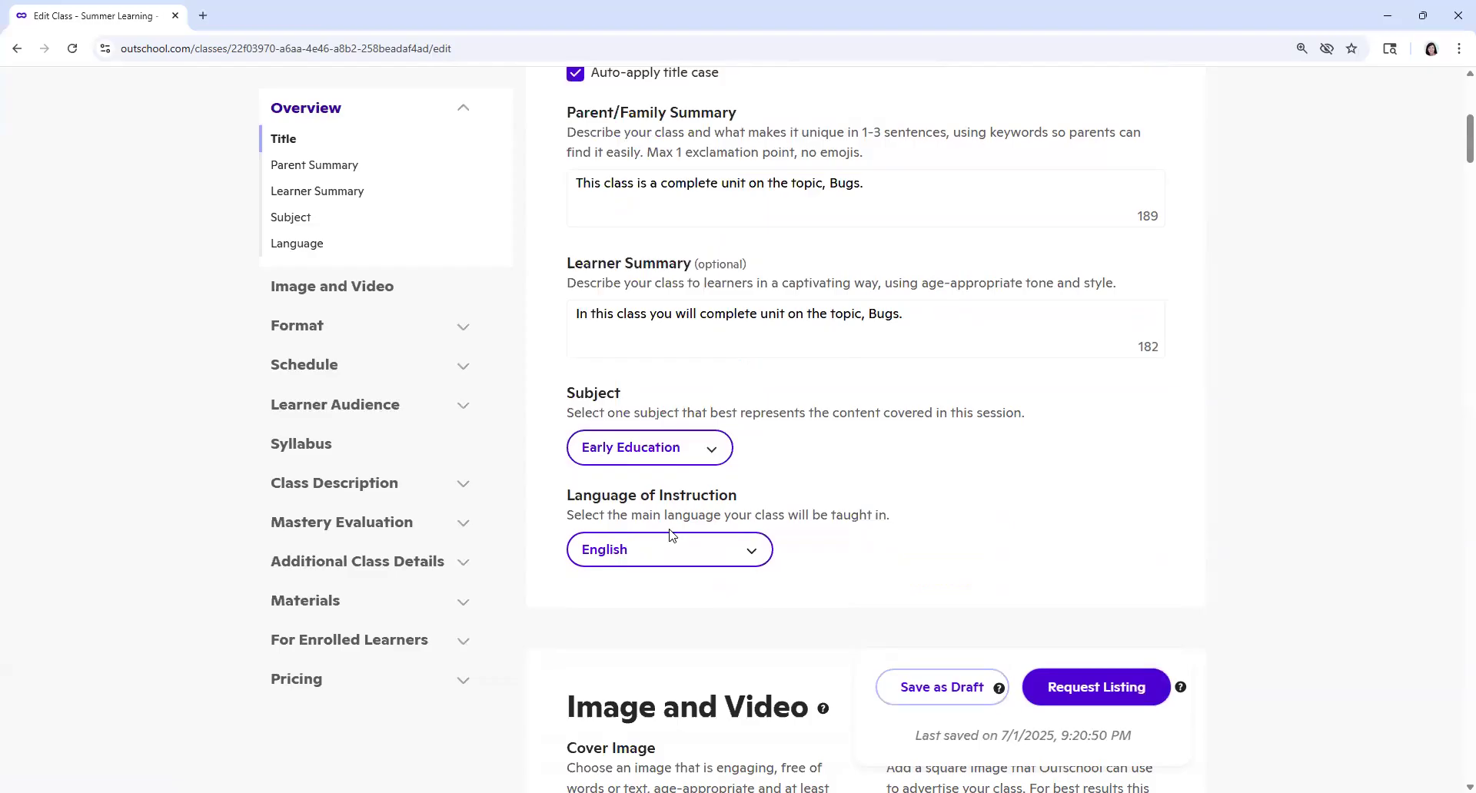
Step: Reach the listing's Image and Video section, and switch to Canva in a new browser tab
scroll(671, 535, down, 3)
scroll(721, 508, down, 2)
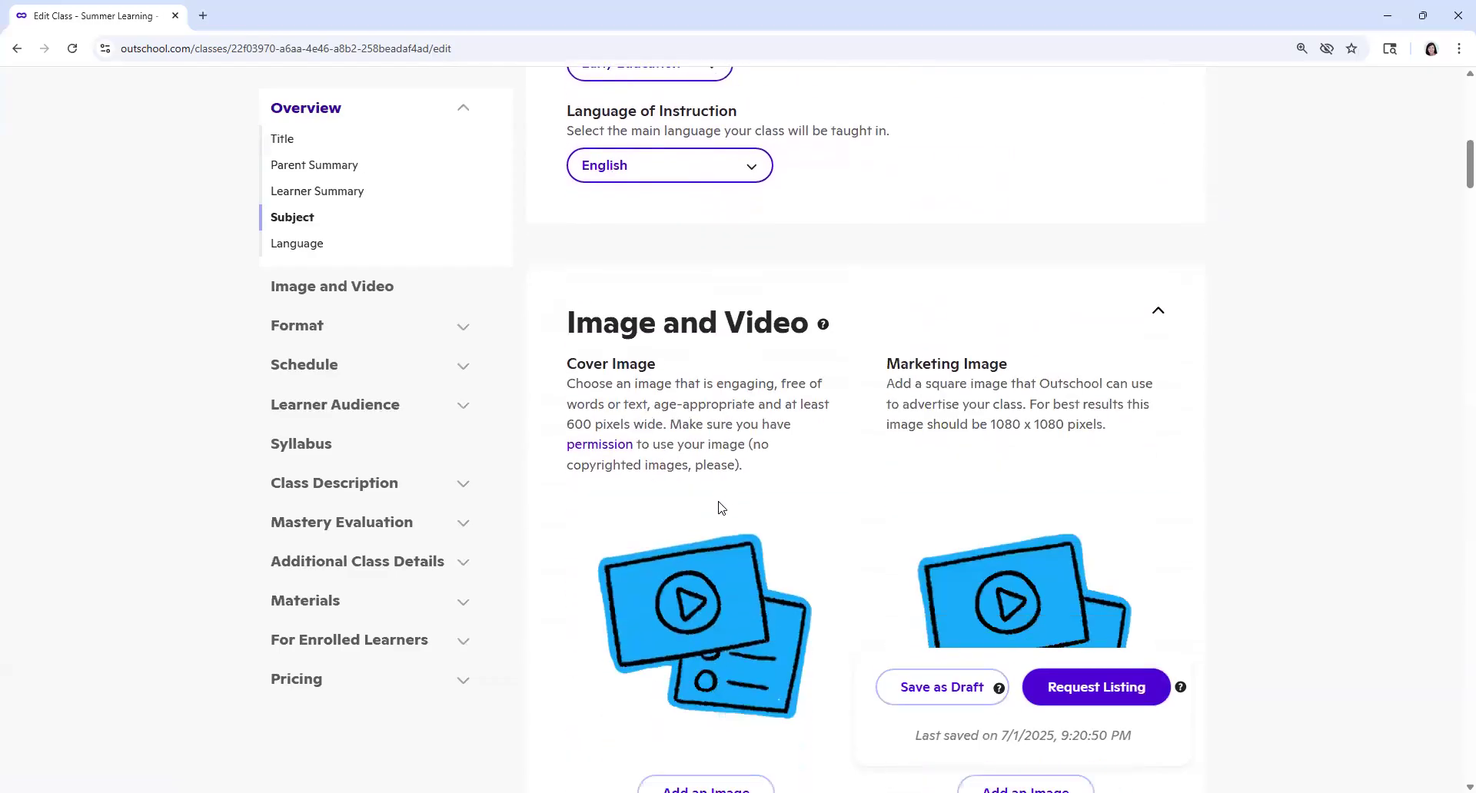
scroll(721, 507, down, 2)
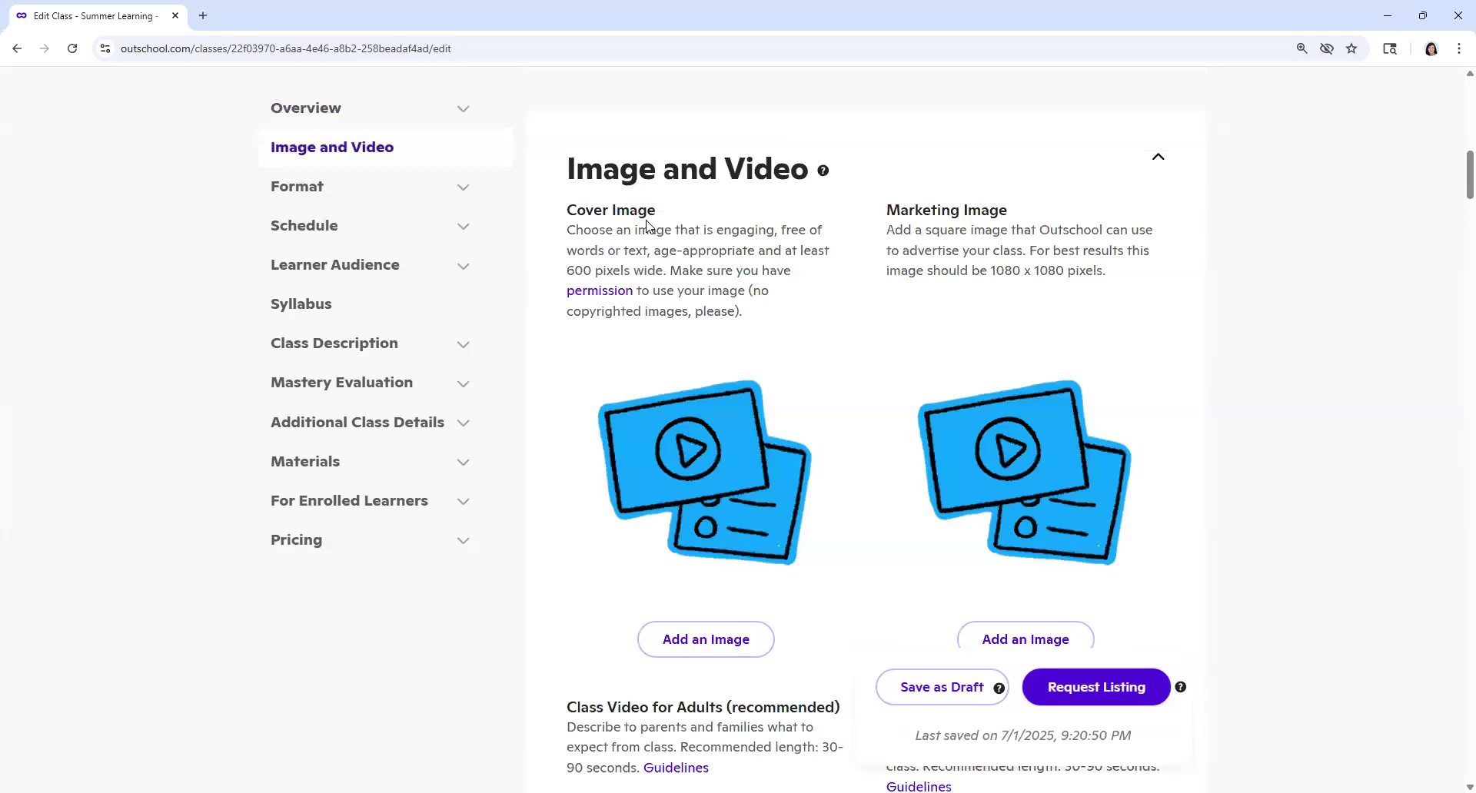
click(201, 15)
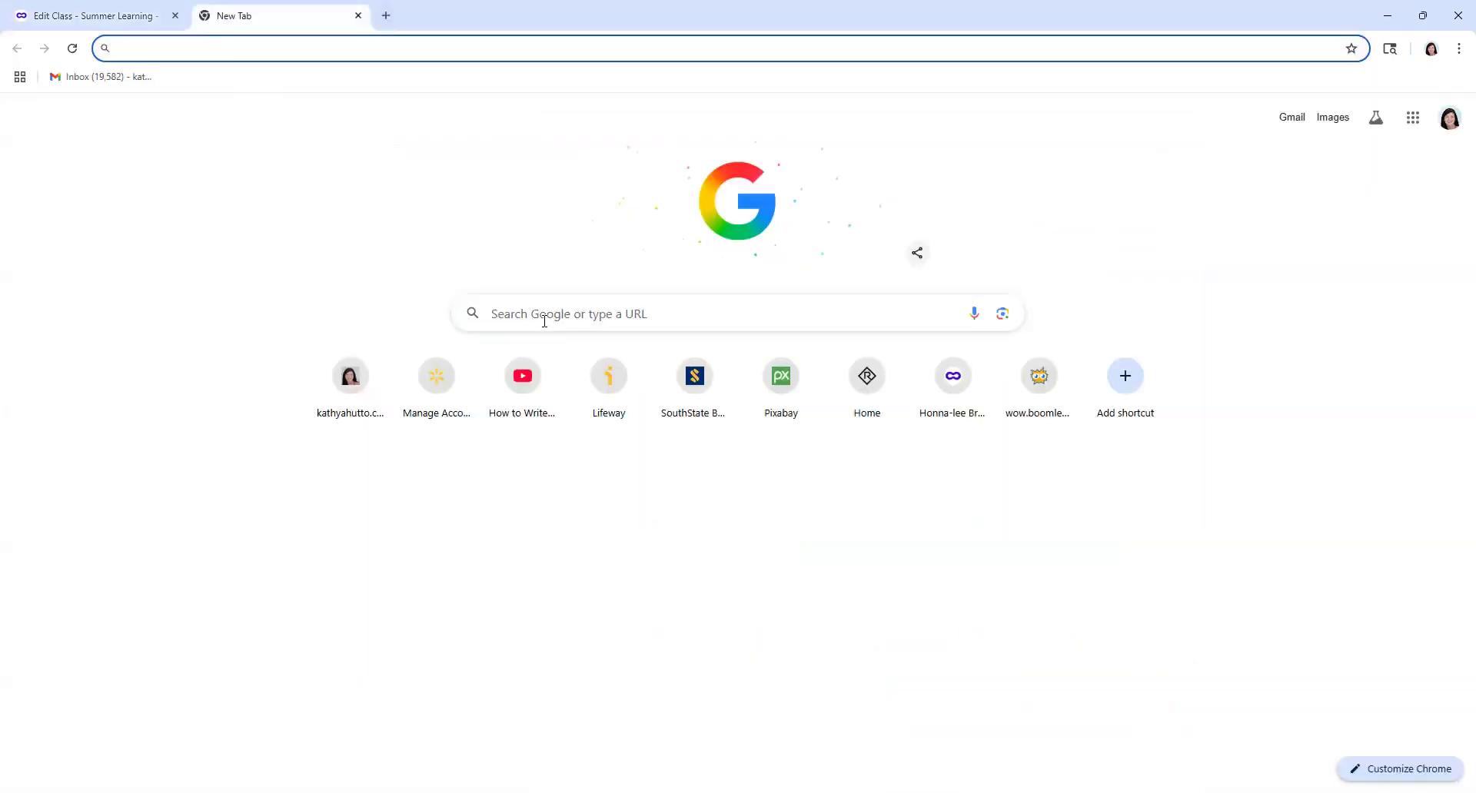
click(543, 318)
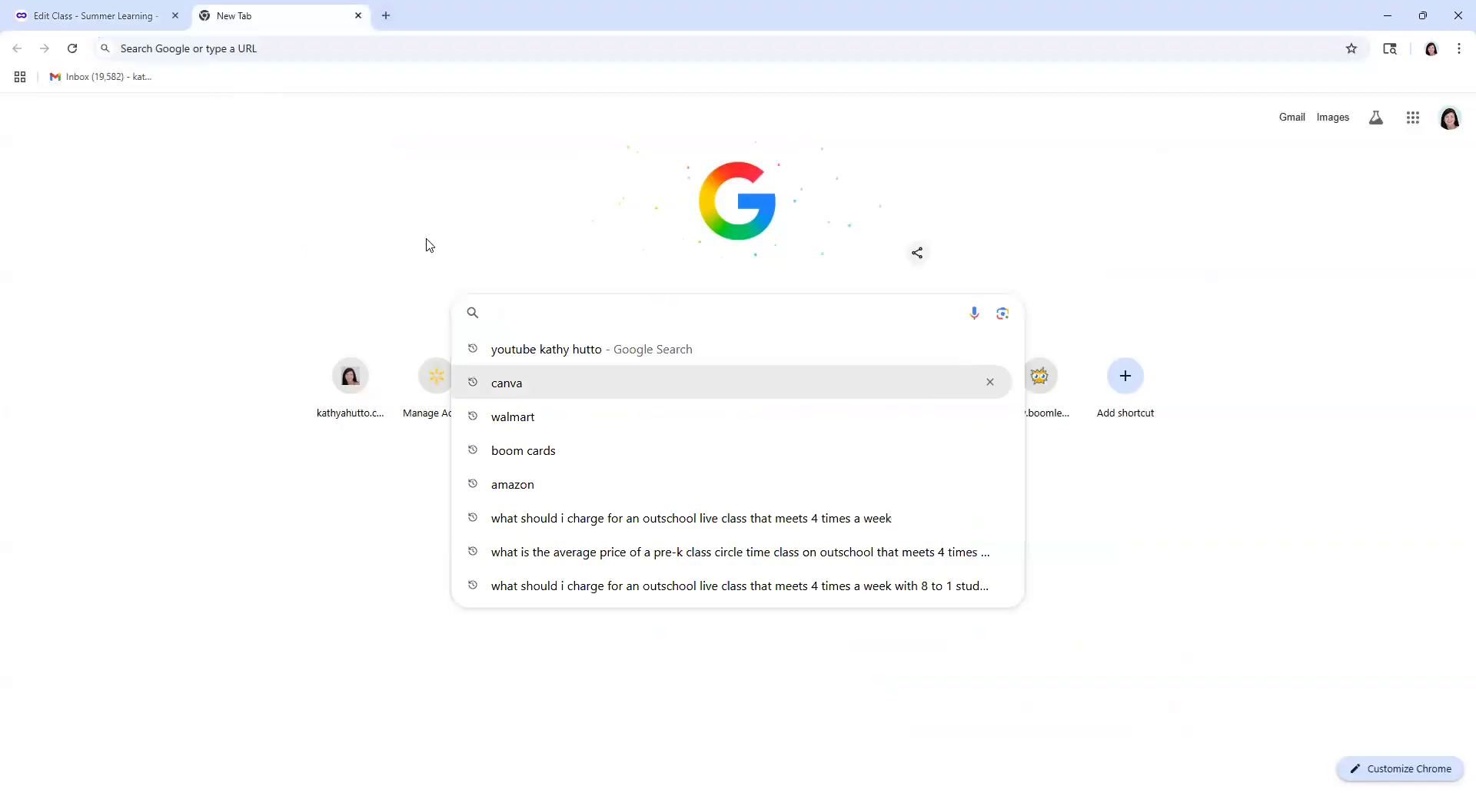
click(296, 247)
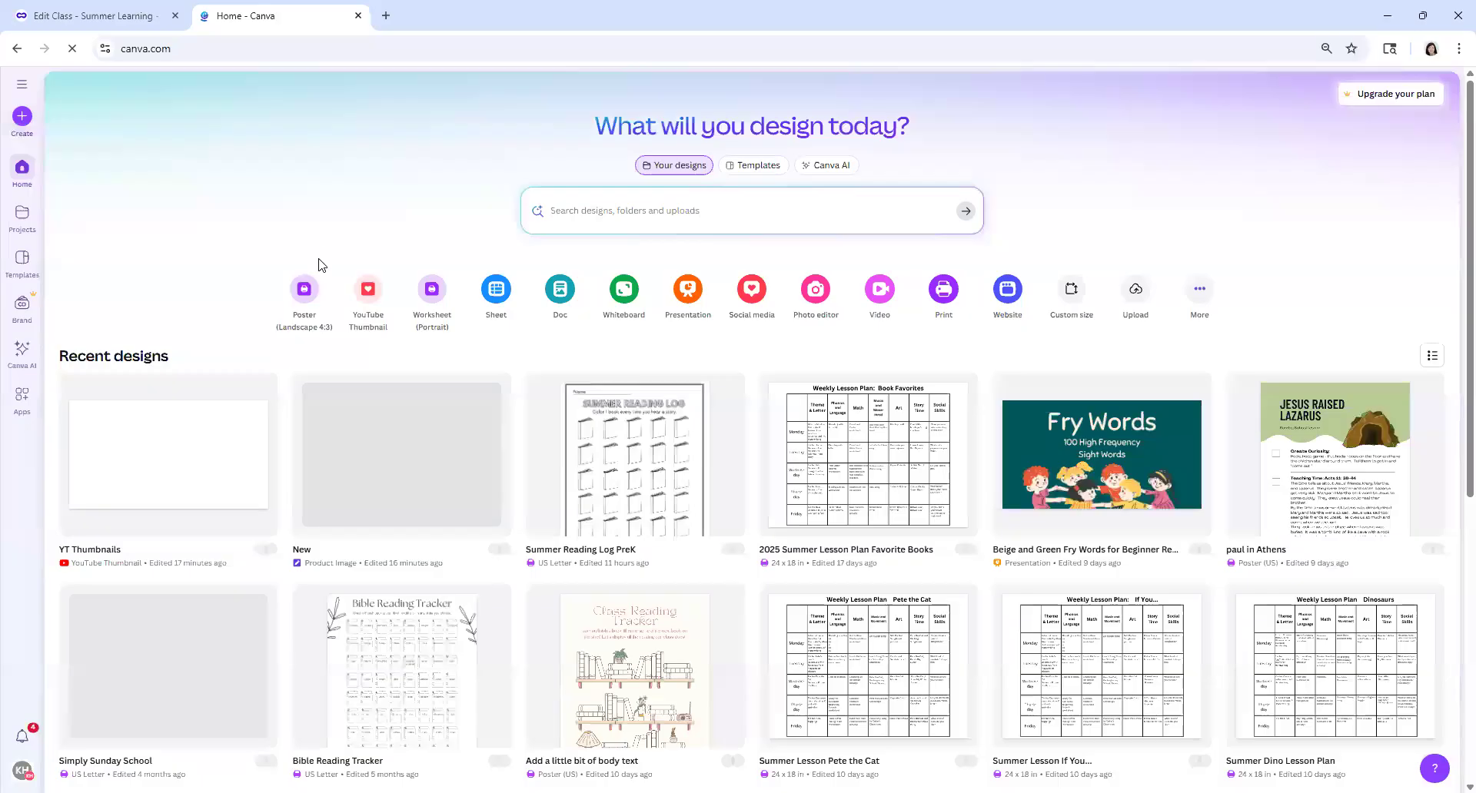
Step: Open the "YT Thumbnails" design, close the Canva home page, and add a blank page after page 1
click(163, 436)
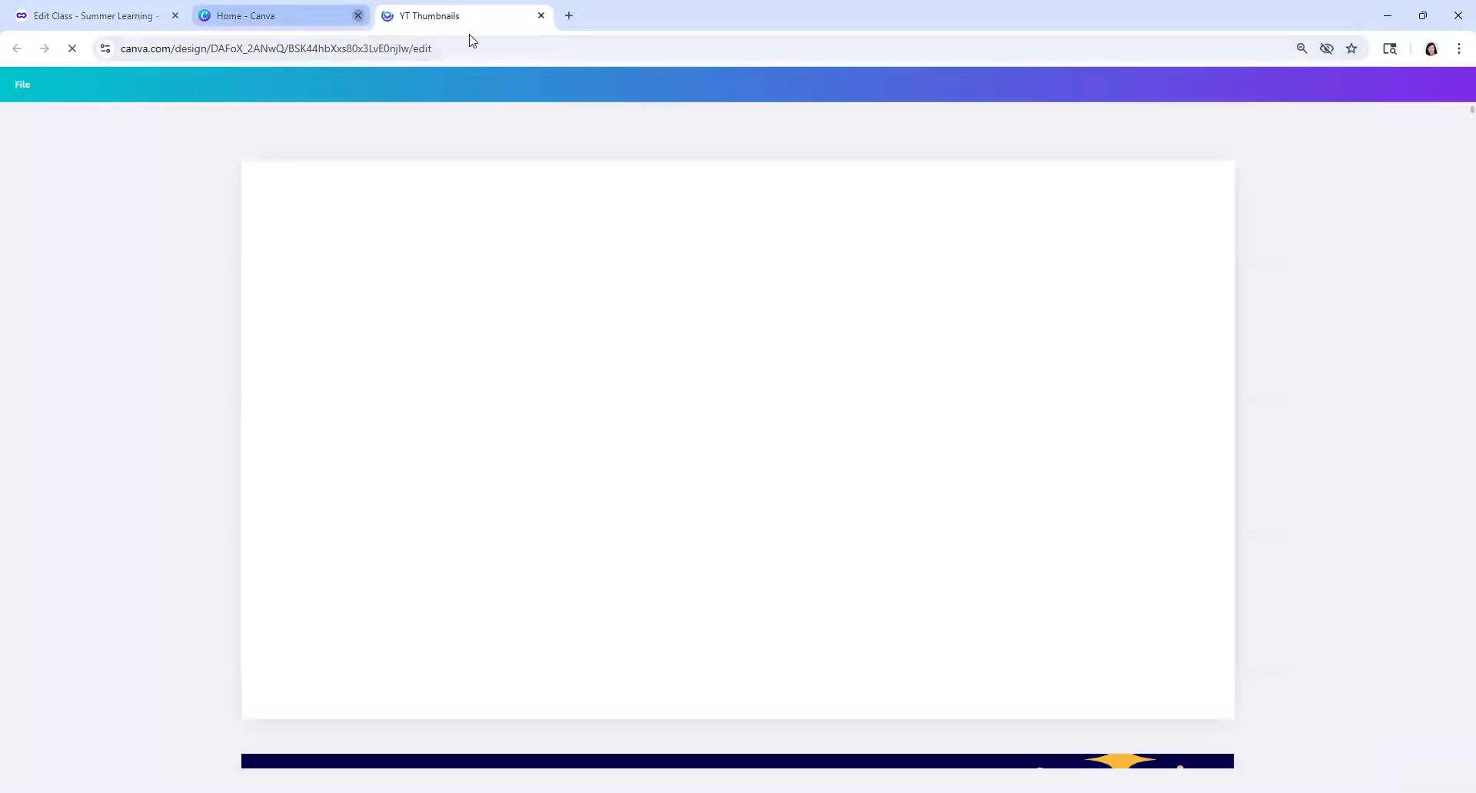
click(359, 15)
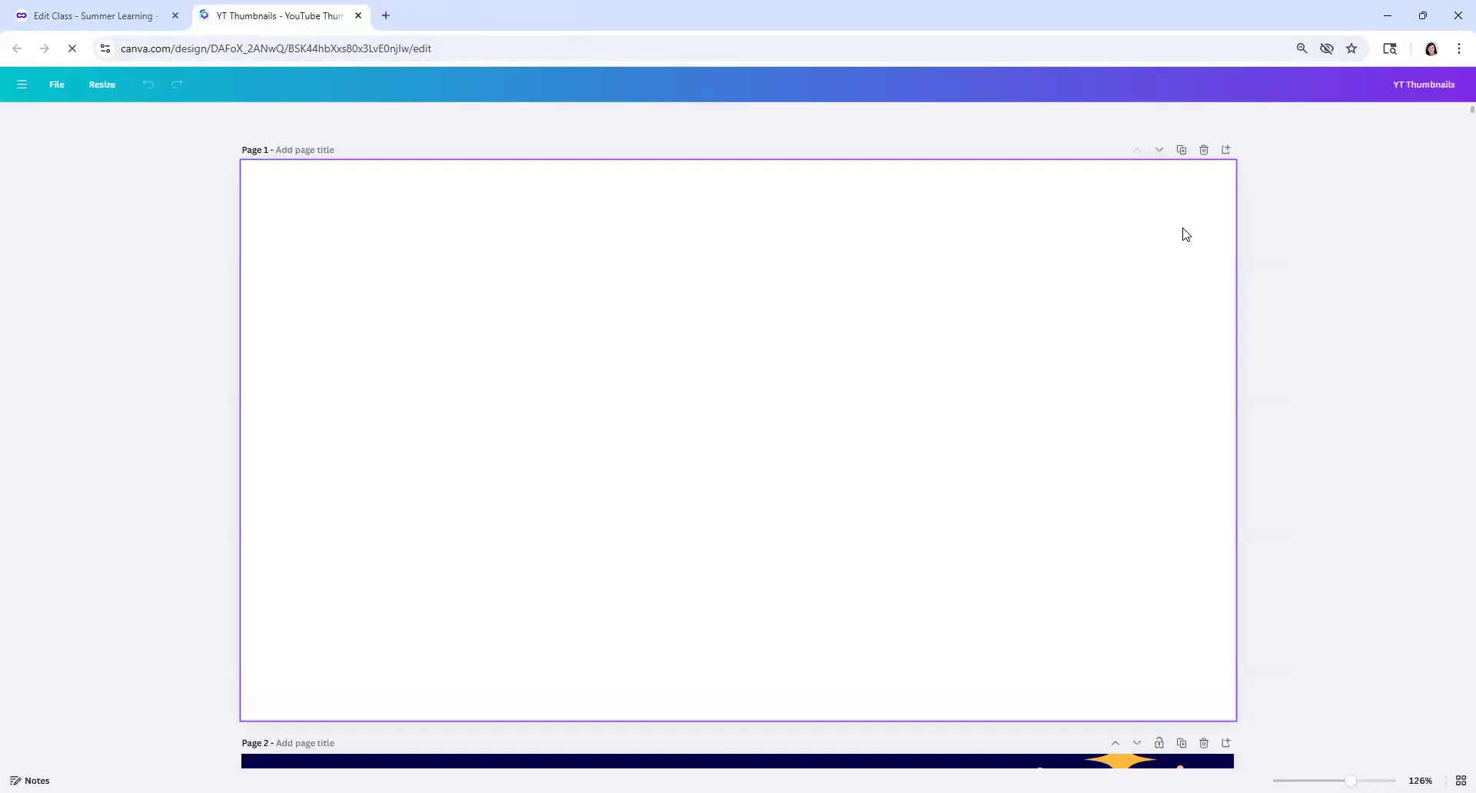
click(1226, 152)
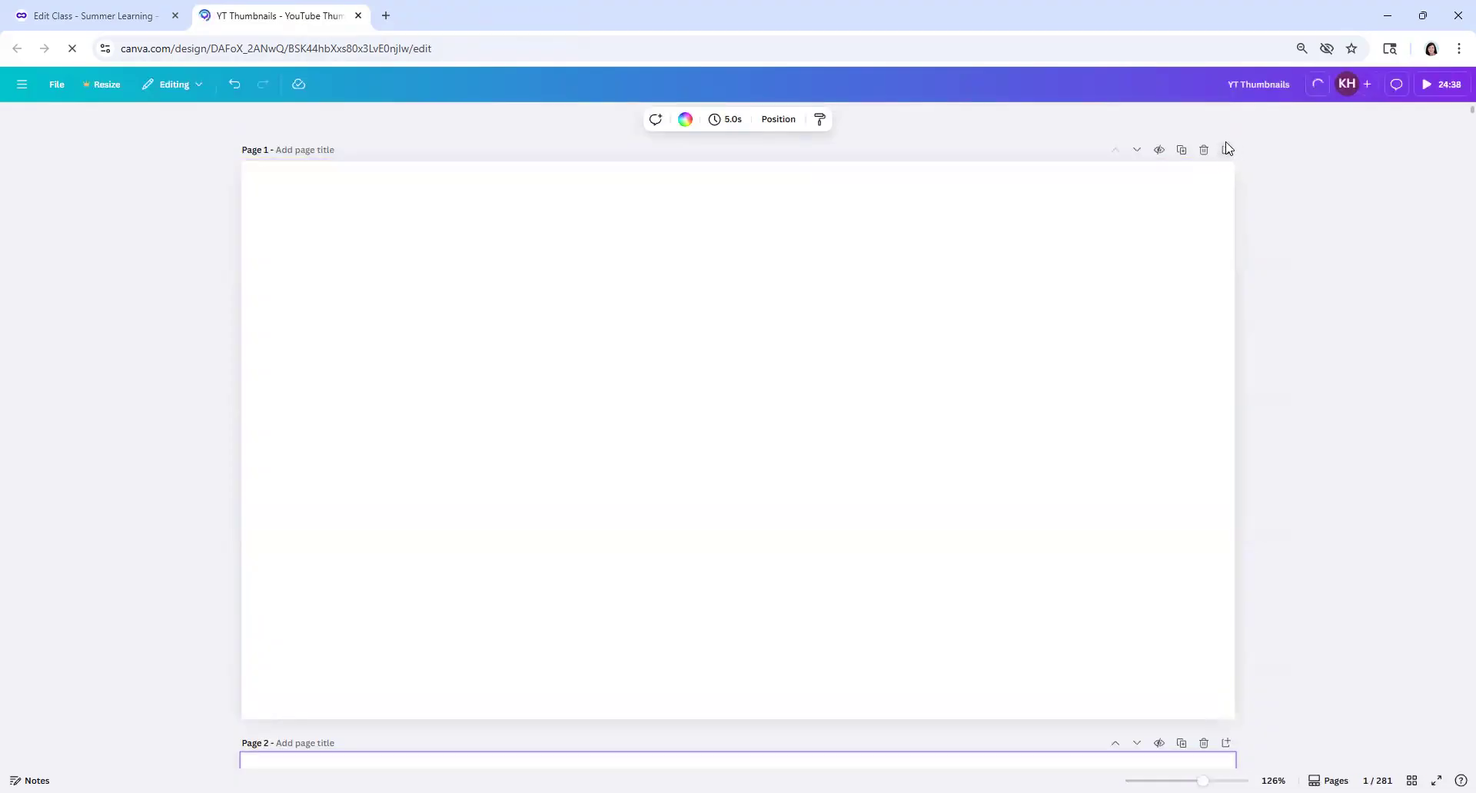
click(442, 308)
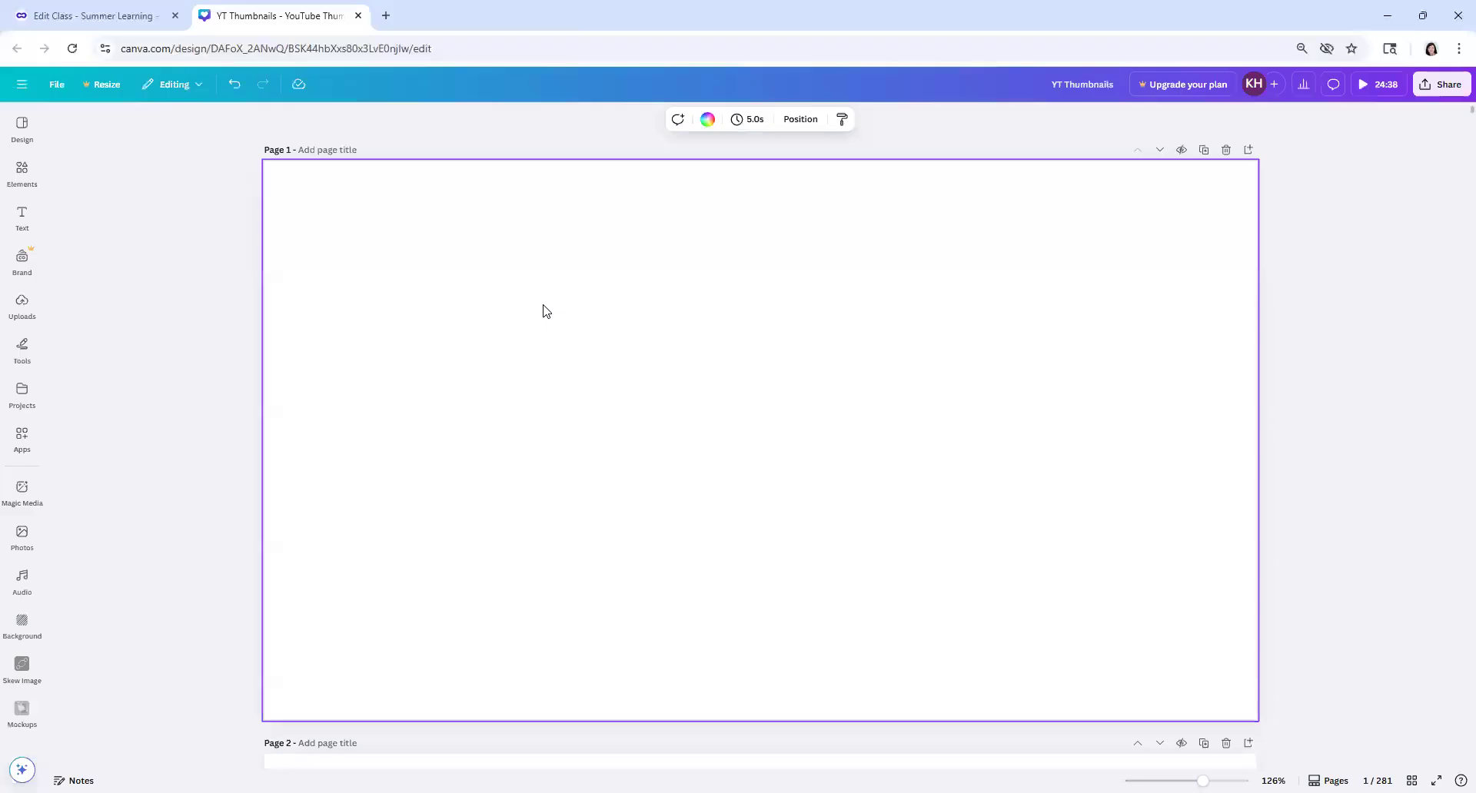
Step: Search the design templates for "bugs"
click(22, 216)
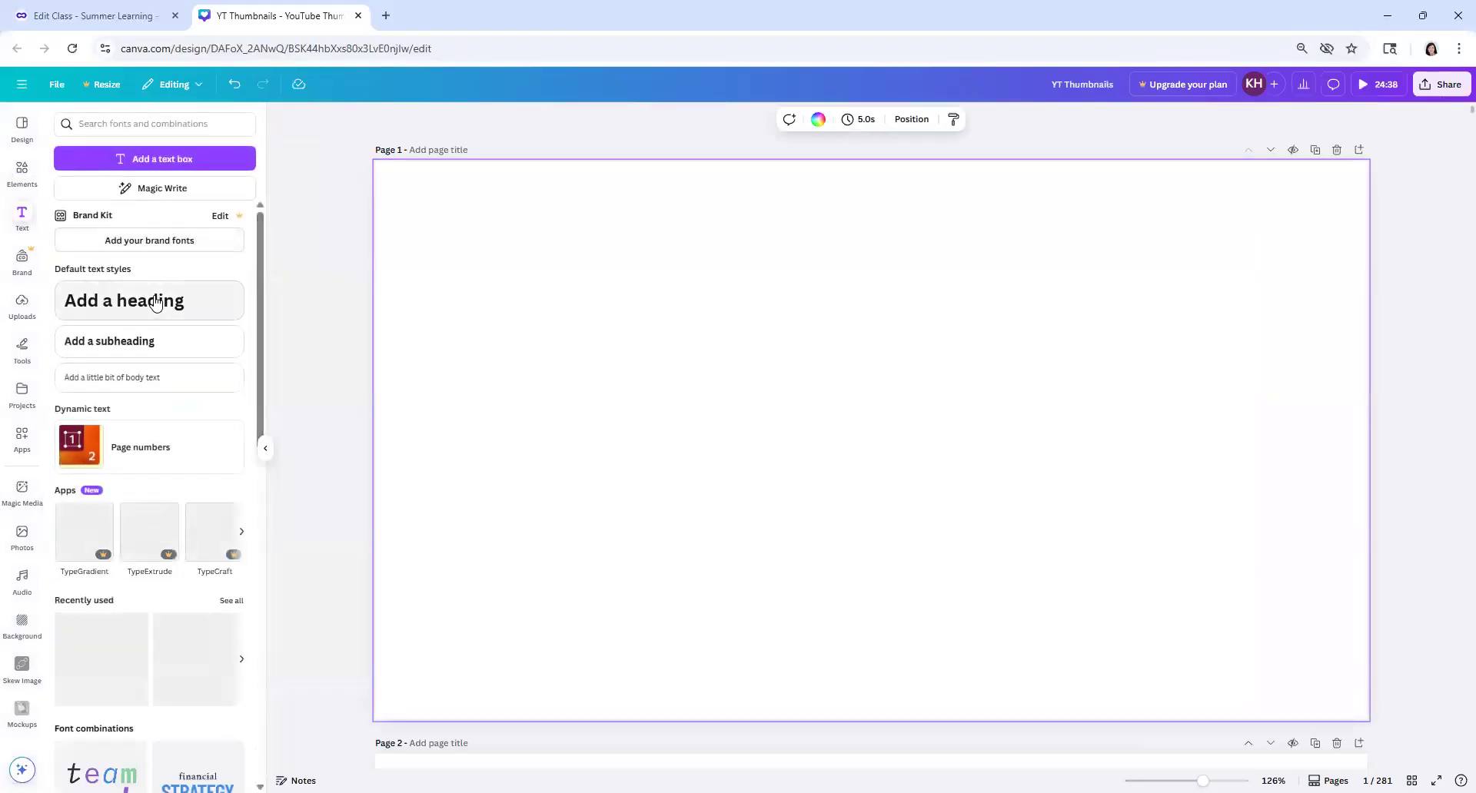
click(21, 129)
click(149, 124)
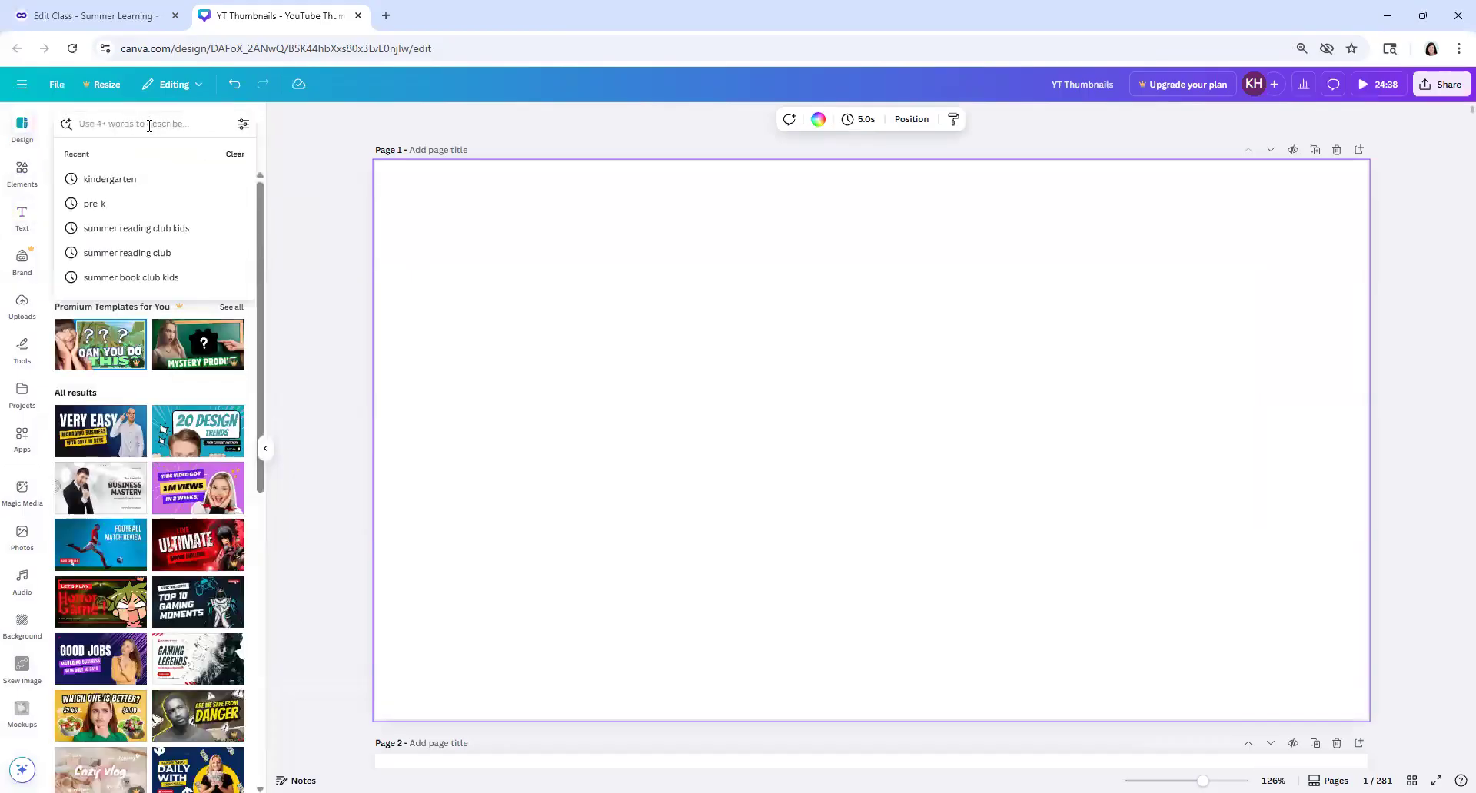
text(bugs)
key(Return)
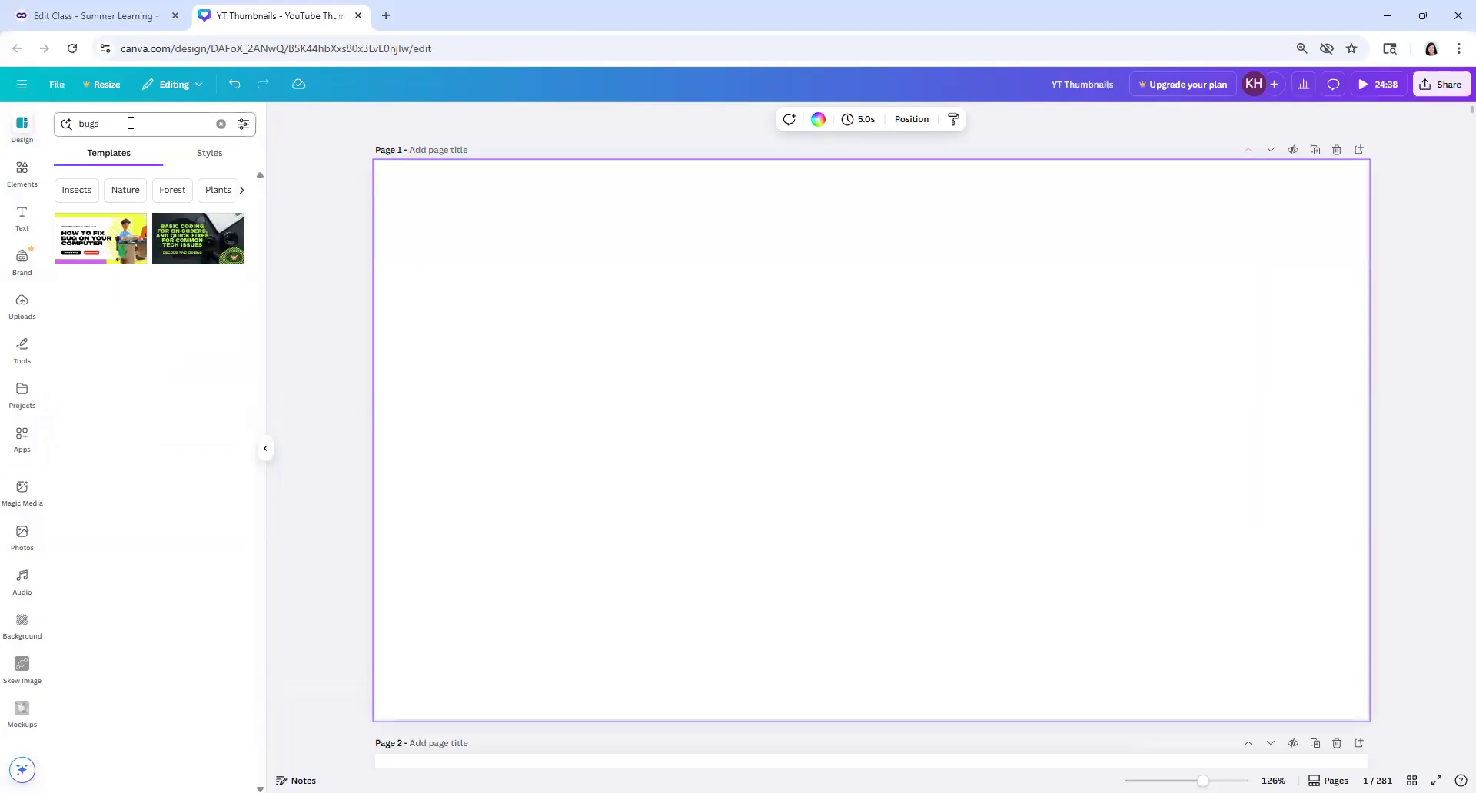
Step: Search the design templates for "insects" and look over the matching thumbnails, and clear the search
drag(128, 124, 28, 128)
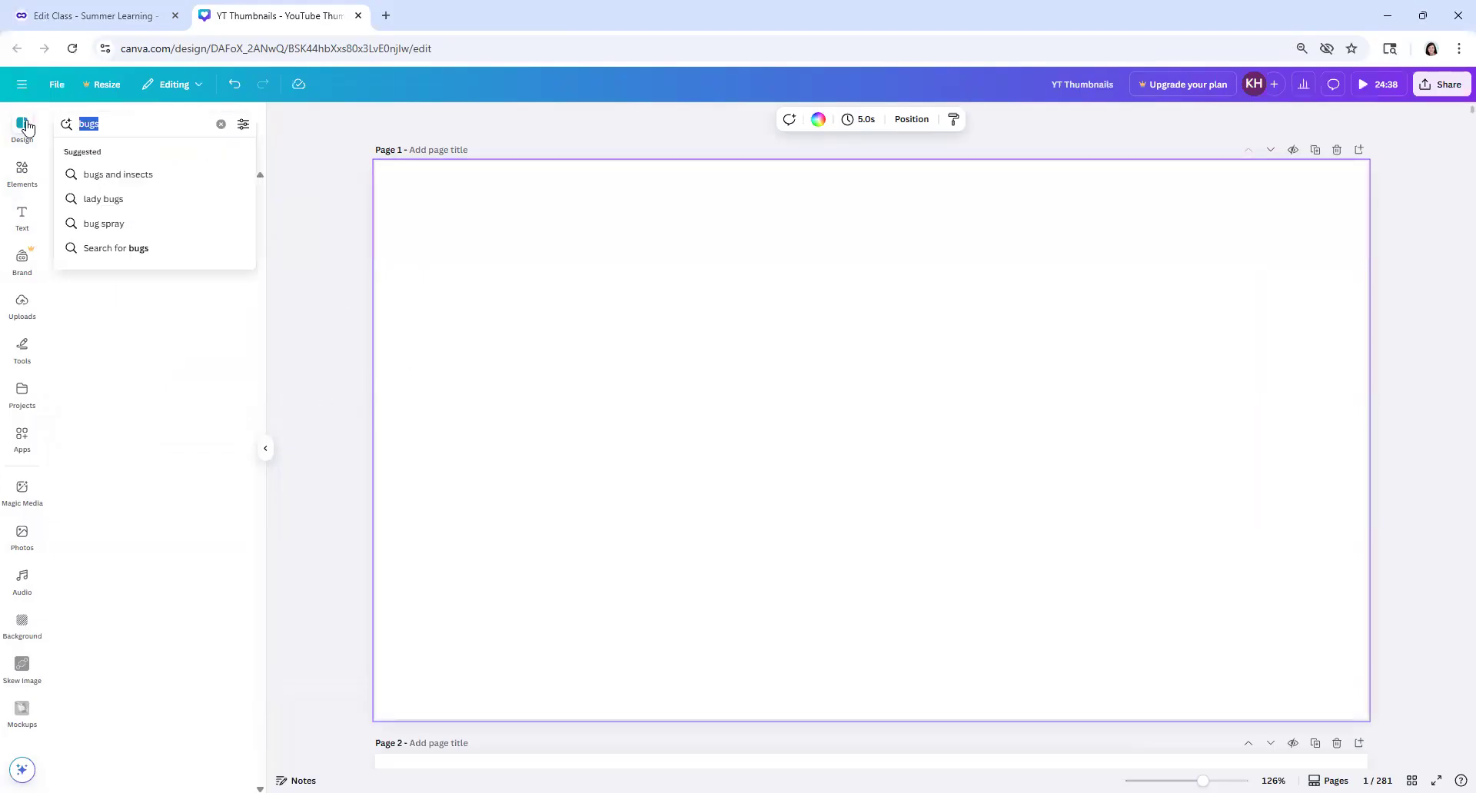
text(insects)
key(Return)
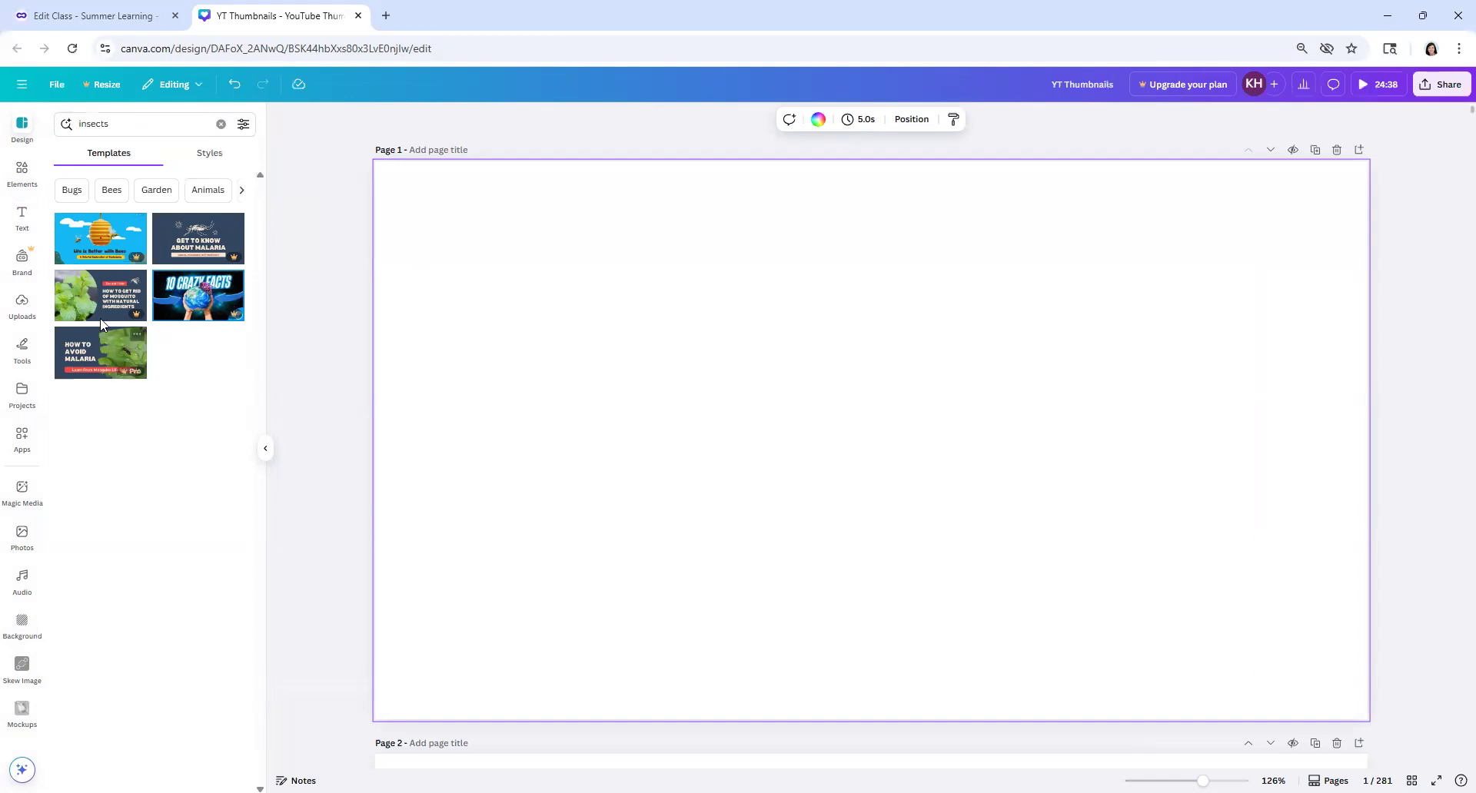
mouse_move(131, 255)
click(220, 123)
Step: Add a text box to page 1 and replace its placeholder text with "SUMMER LEARNING"
click(22, 217)
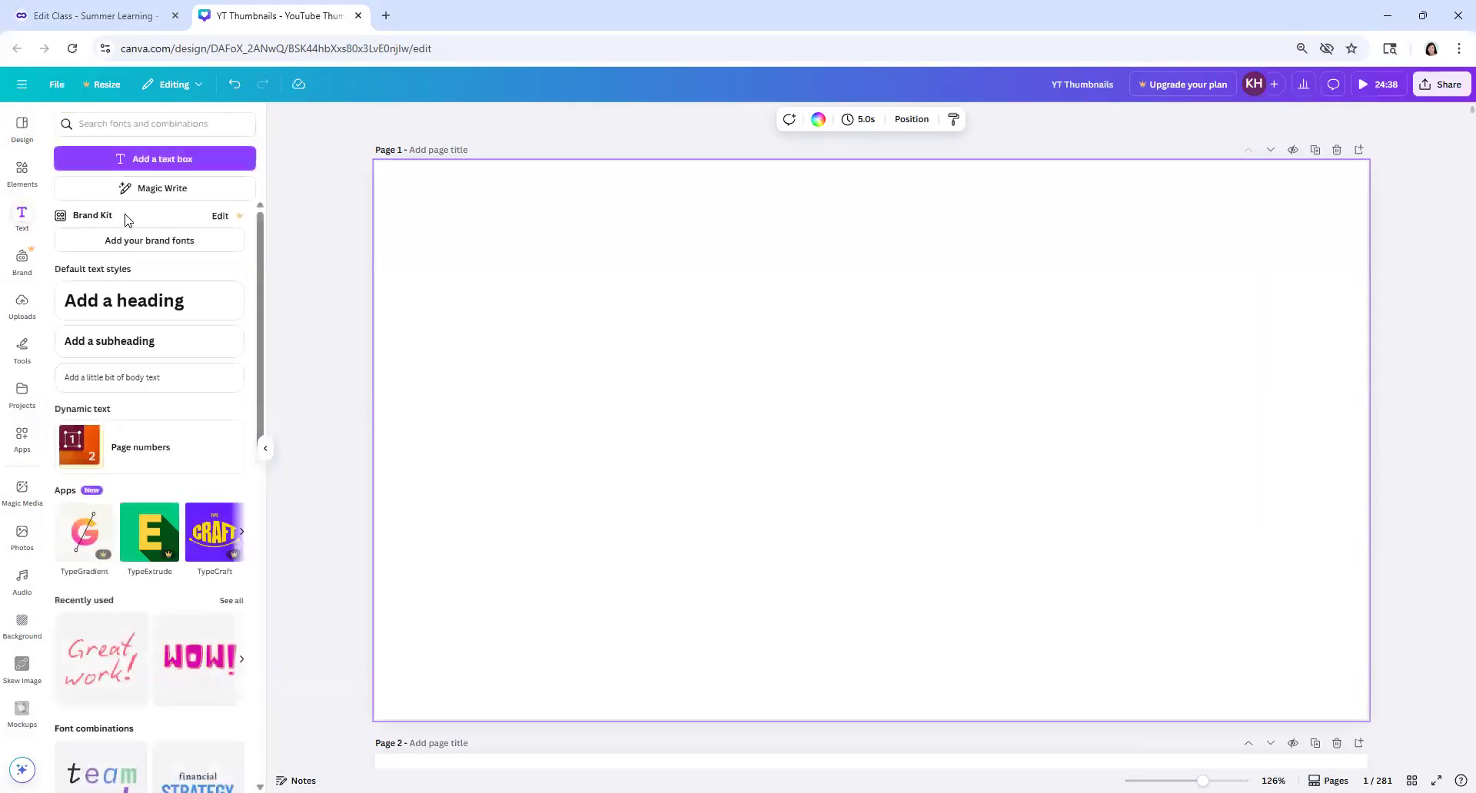
click(171, 157)
click(690, 450)
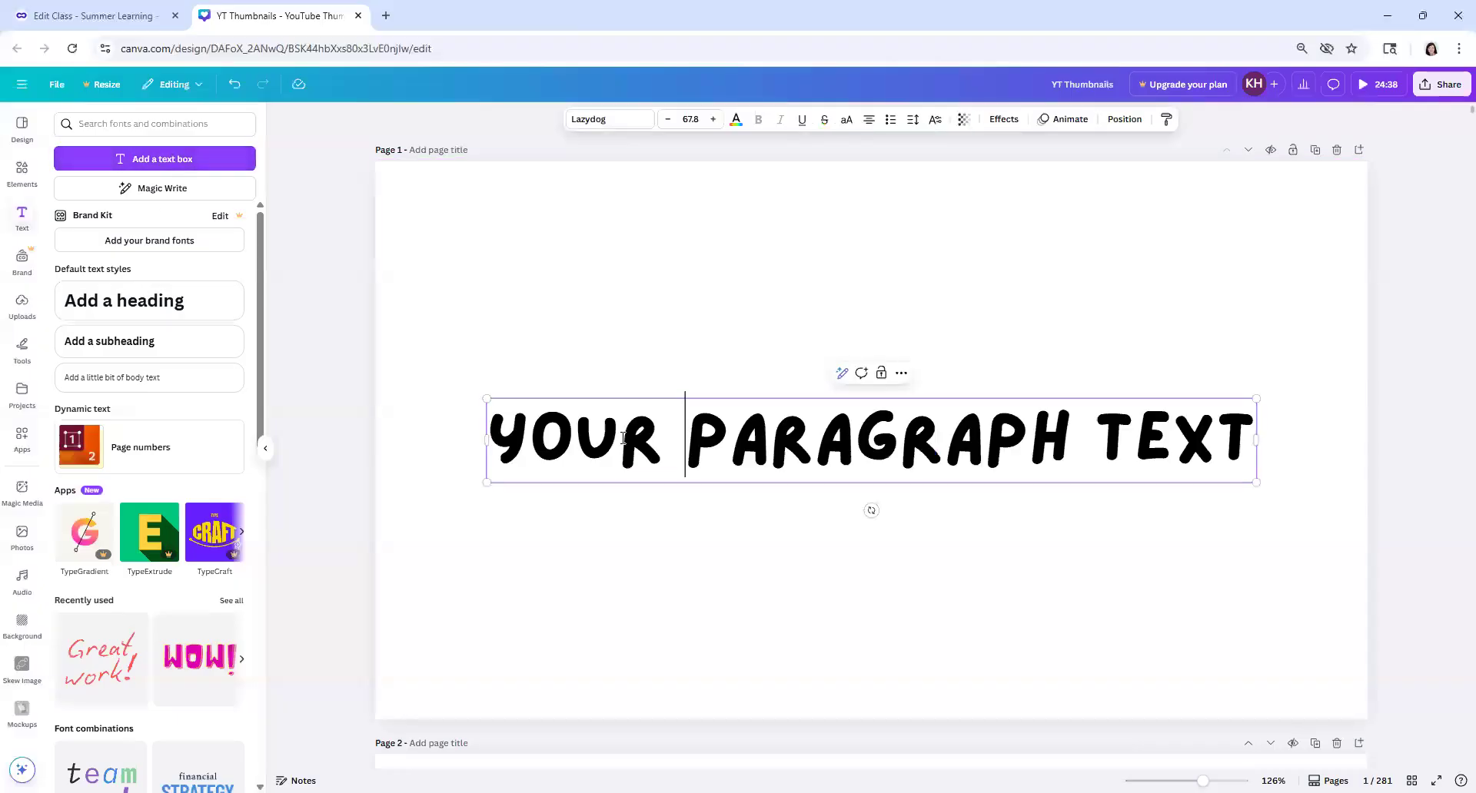
click(783, 436)
drag(507, 443, 1256, 447)
text(SUMMER LEARNING)
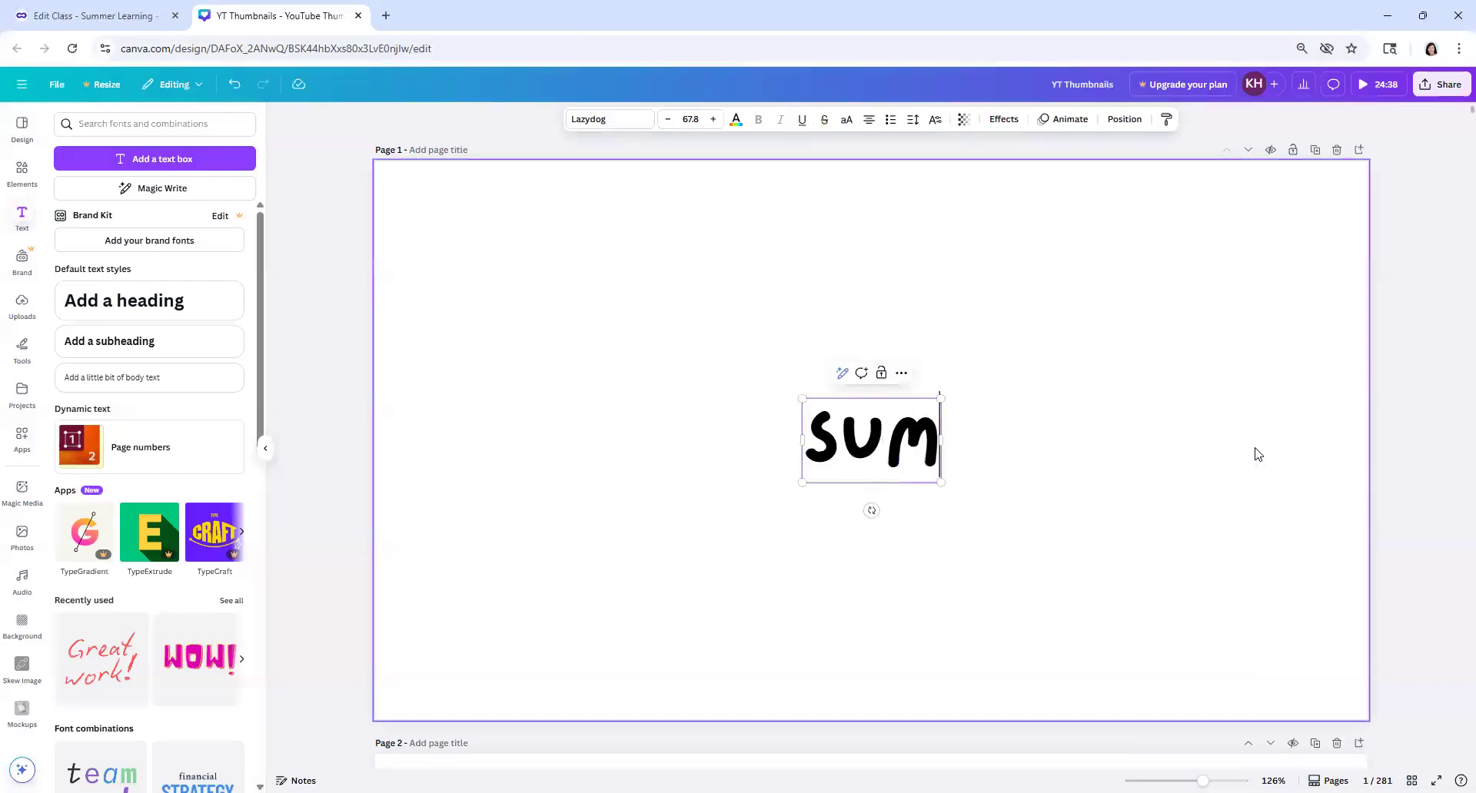
Step: Add the line "BUGS" to the same text box, two blank lines below "SUMMER LEARNING"
key(Return)
key(Return)
key(Return)
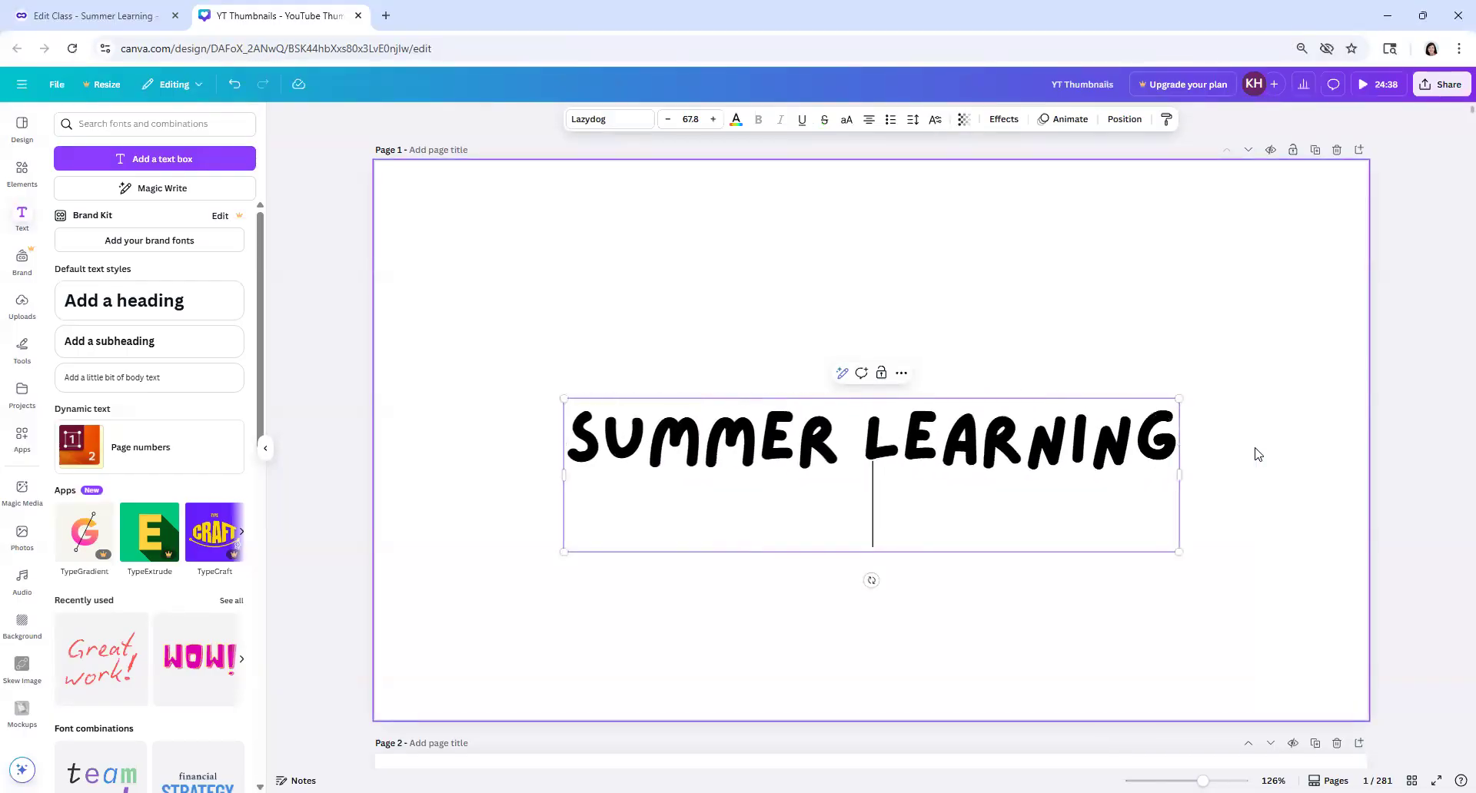
text(BUGS)
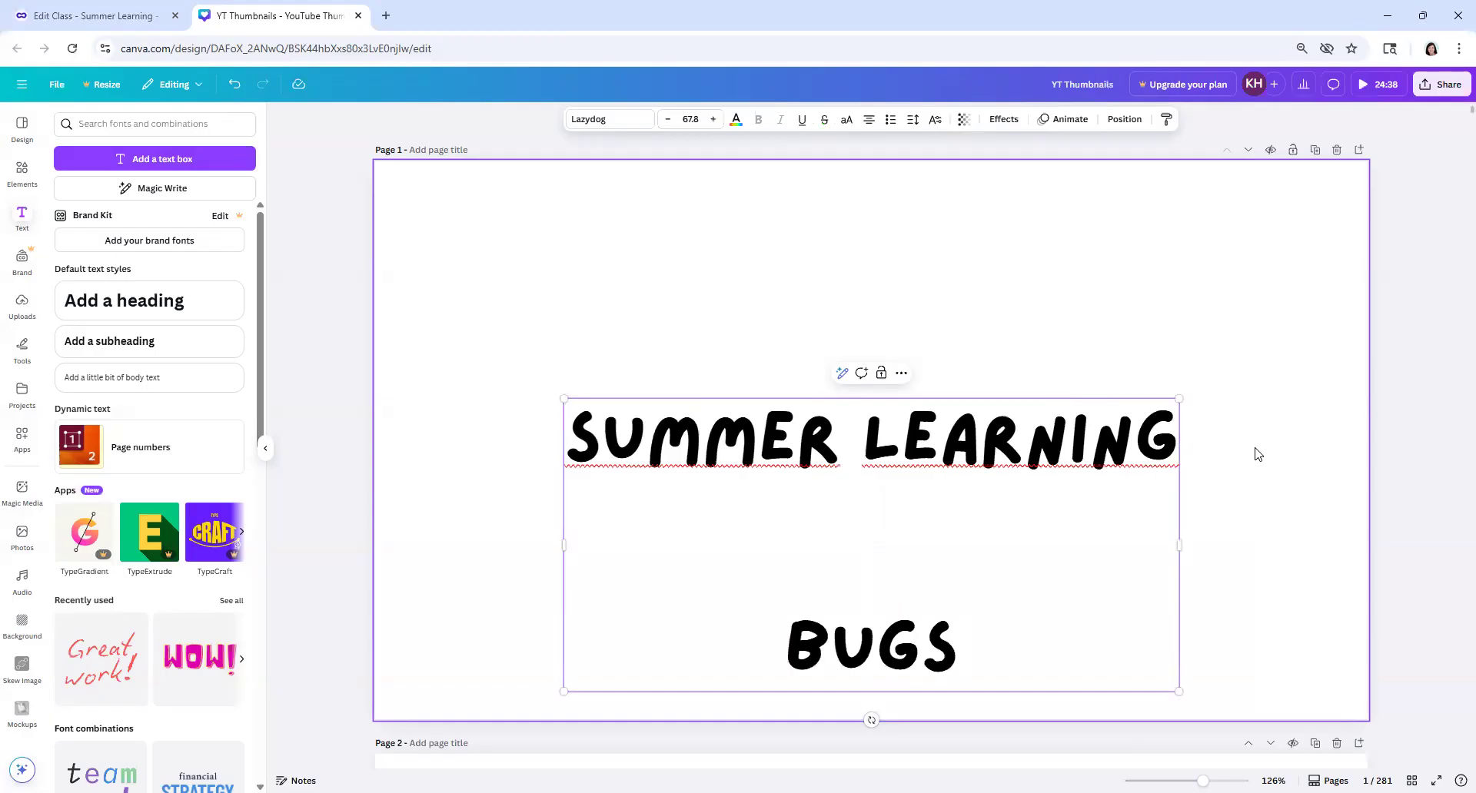
Step: Move the text box up near the page's upper edge and insert three more blank lines above "BUGS"
drag(850, 547, 865, 508)
click(992, 338)
drag(988, 468, 981, 273)
click(913, 330)
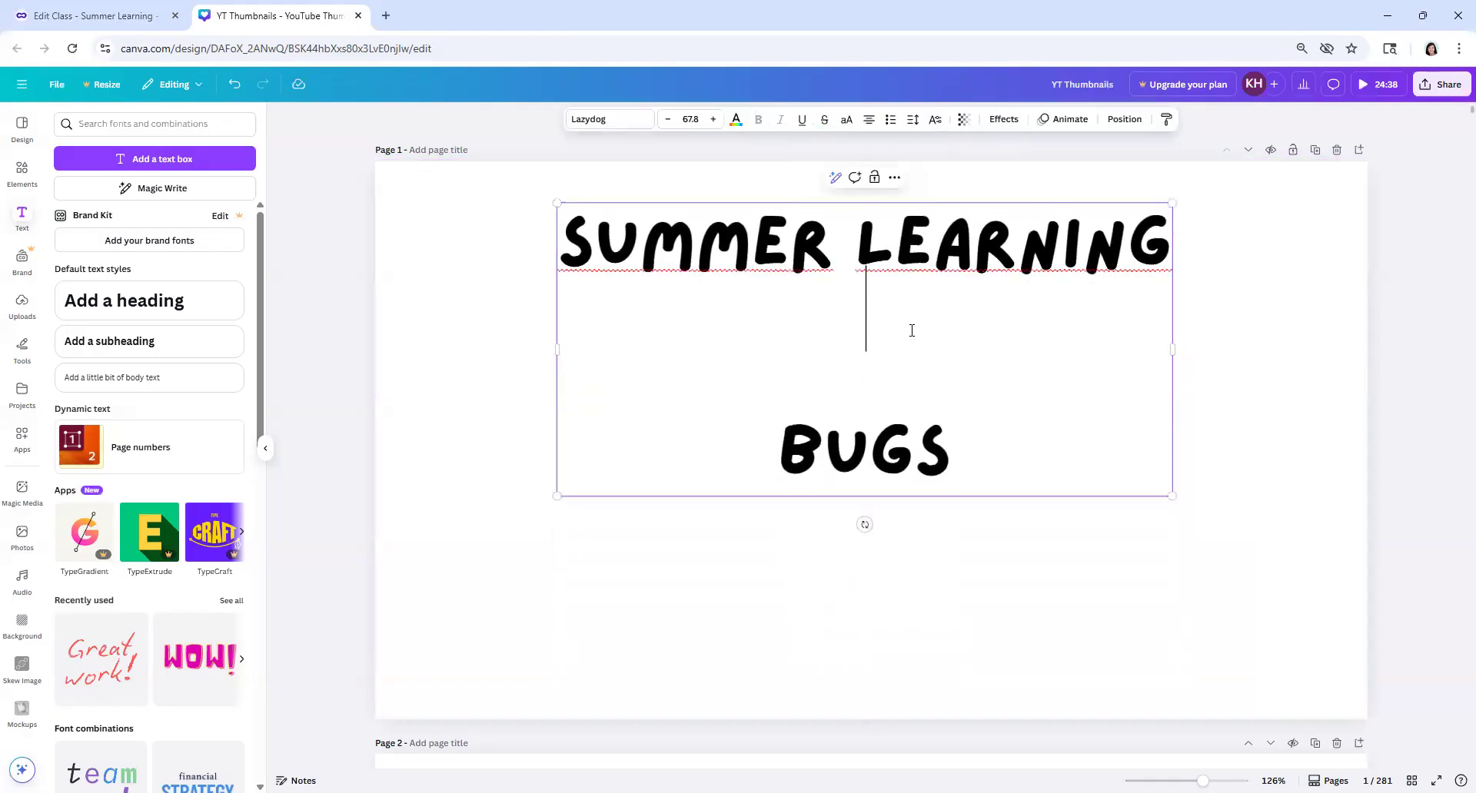
key(Return)
key(Return)
key(Return)
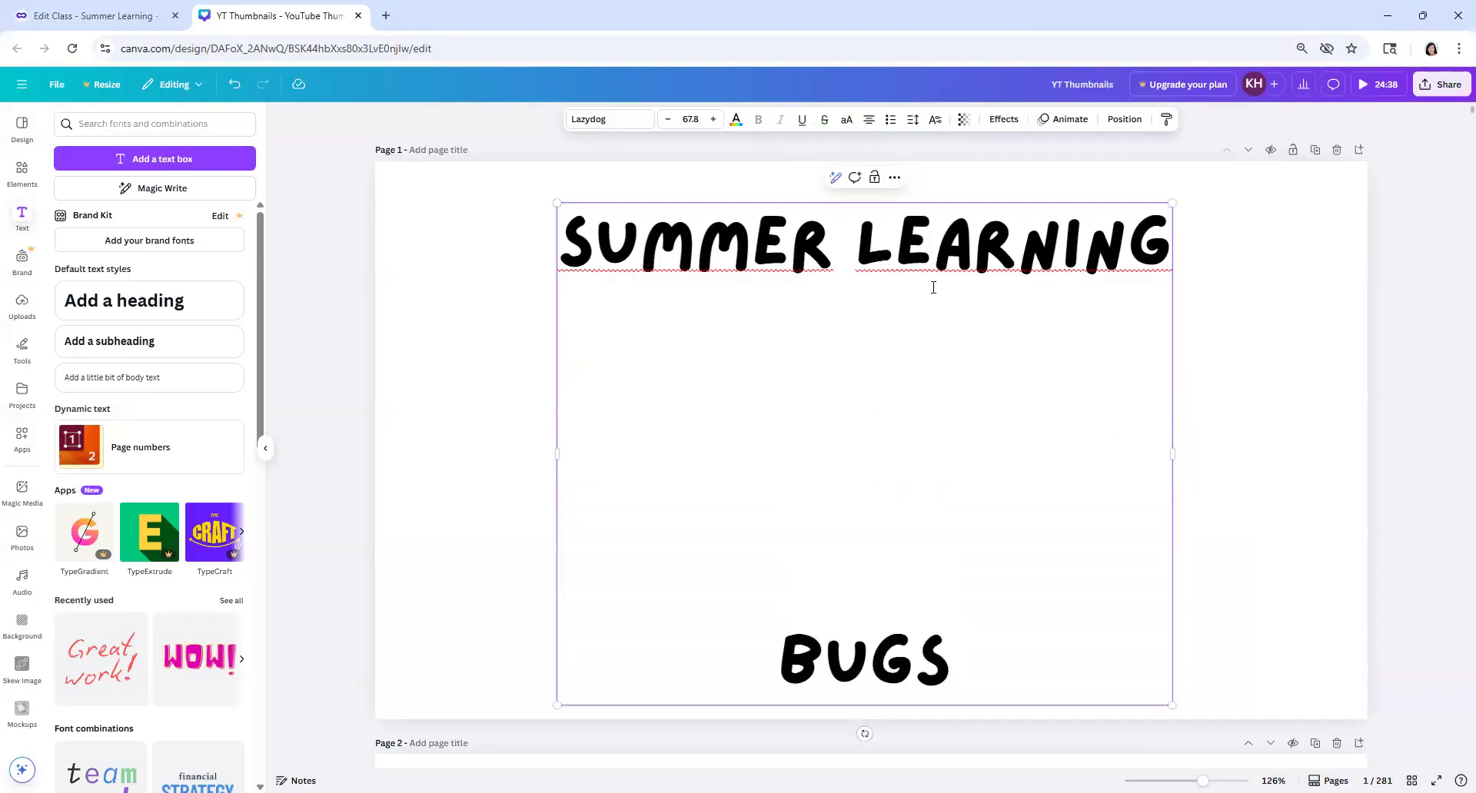
click(1224, 340)
Step: Search the elements library for "bugs" and show all matching graphics
click(22, 172)
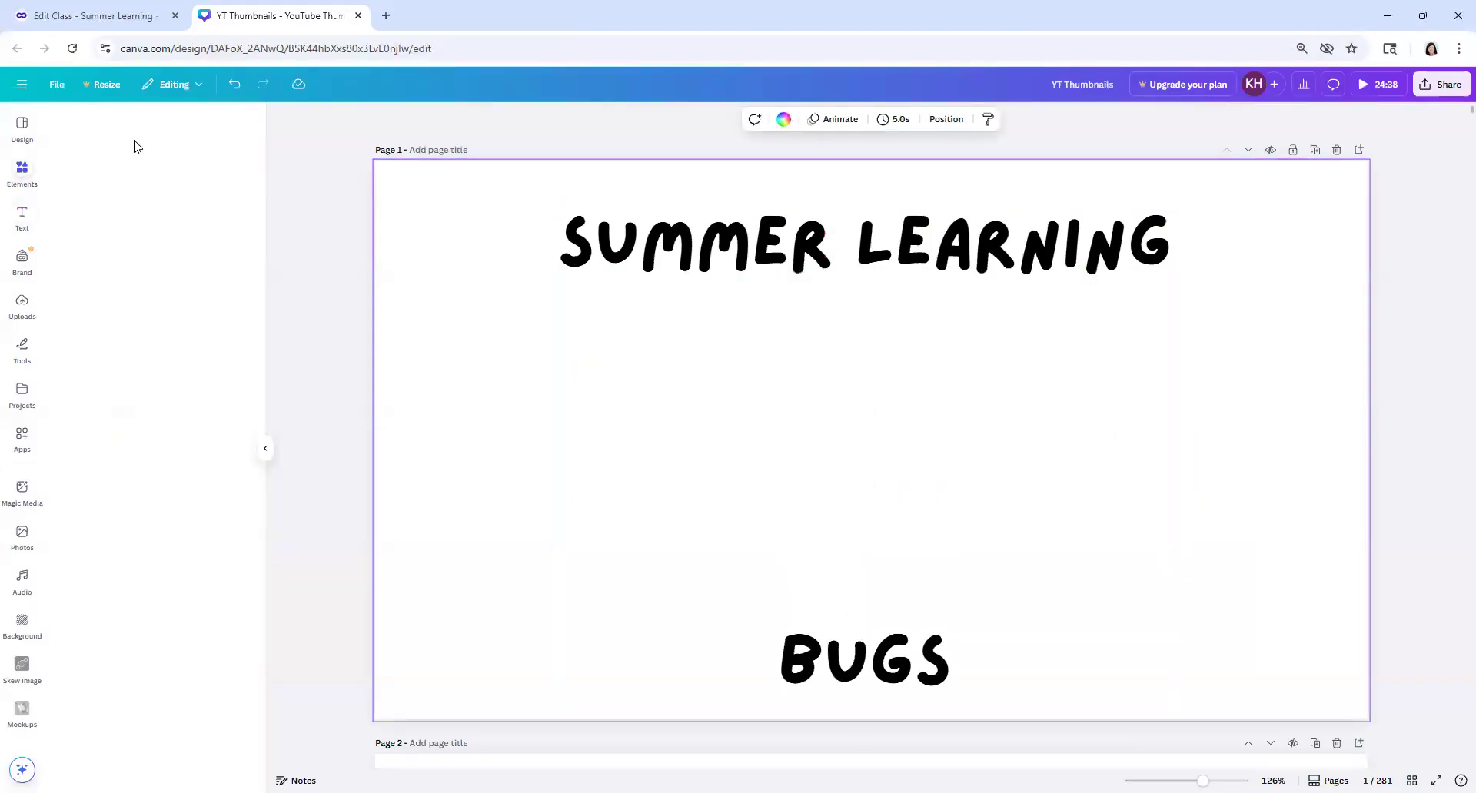
click(141, 124)
text(b)
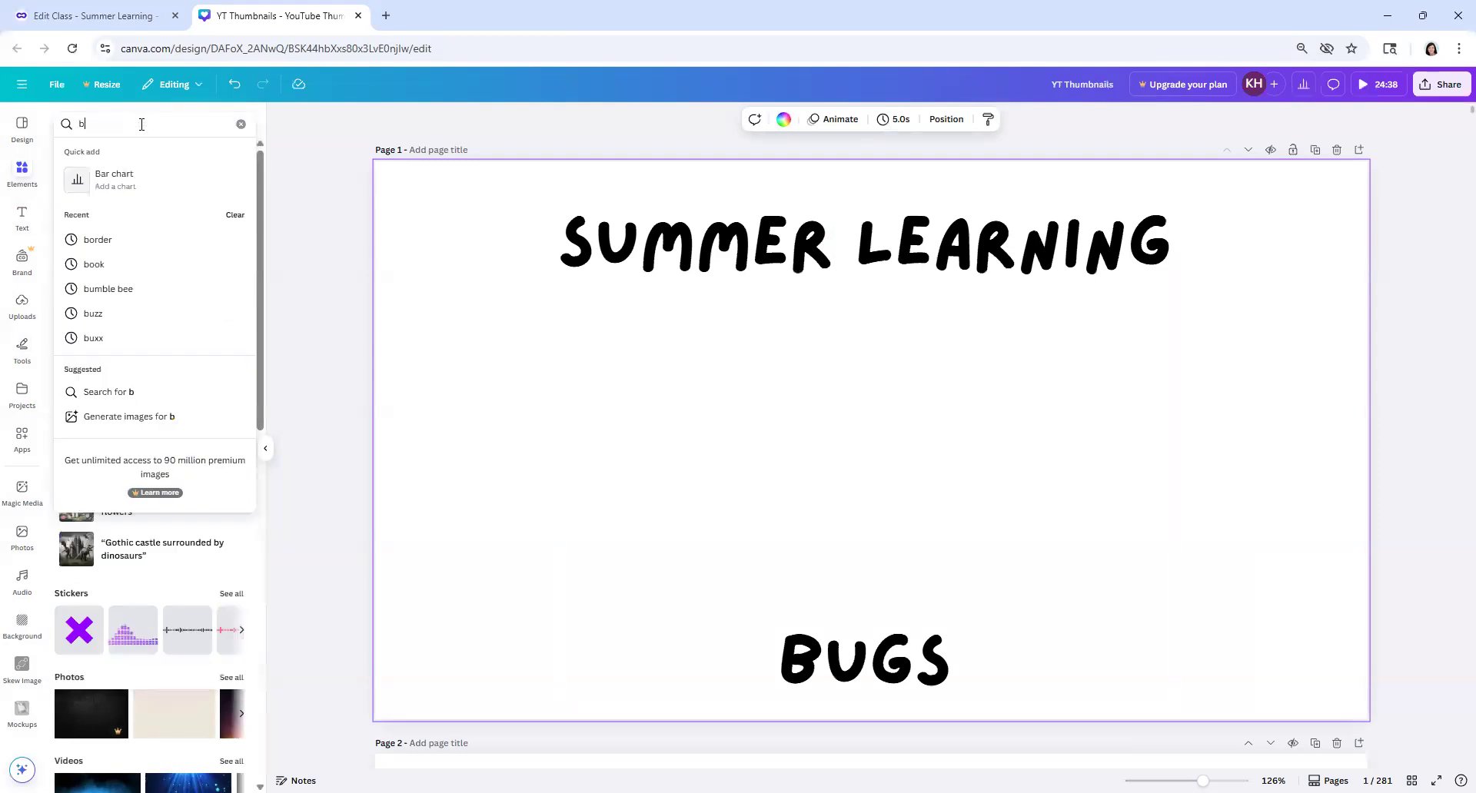
text(ugs)
key(Return)
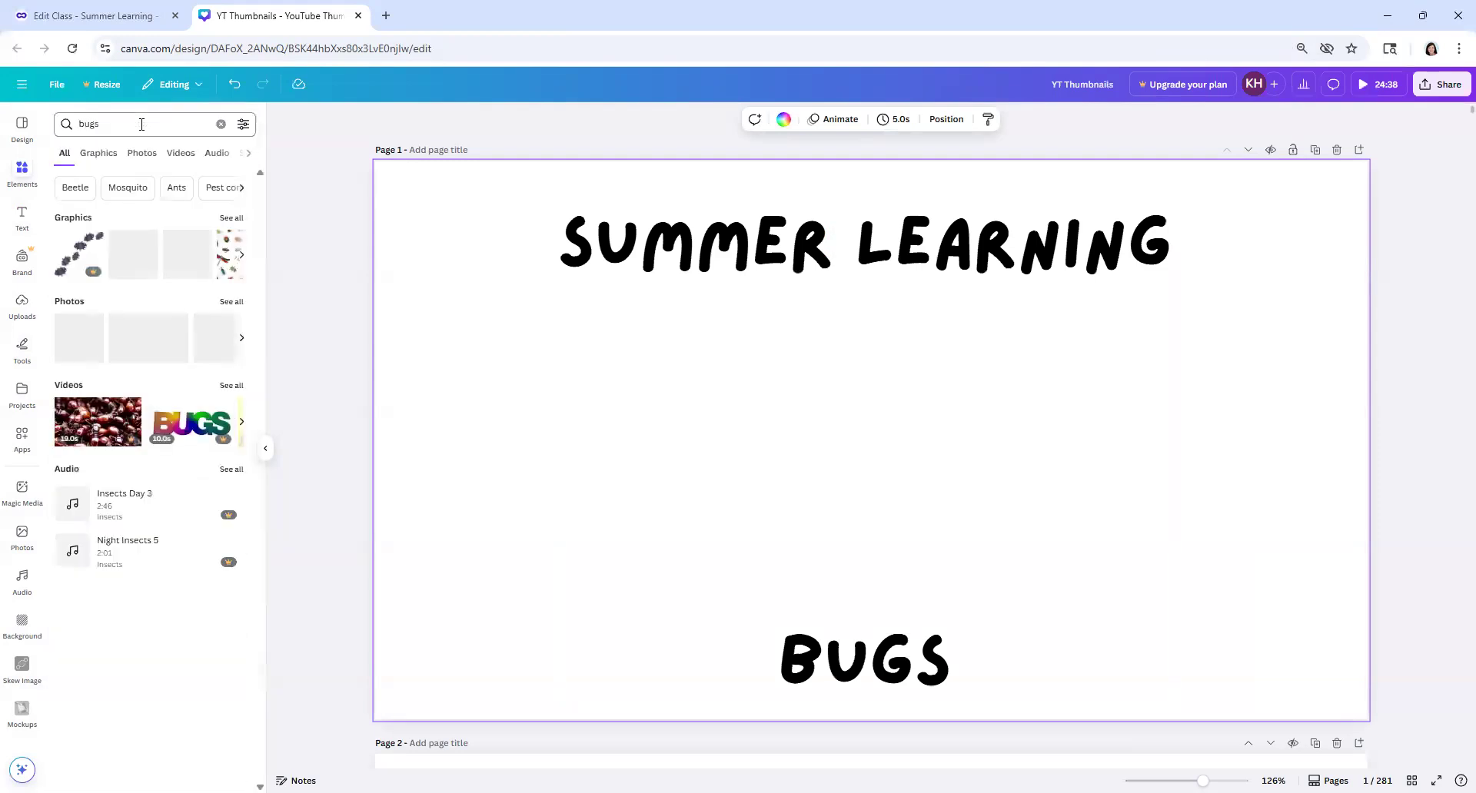
click(232, 218)
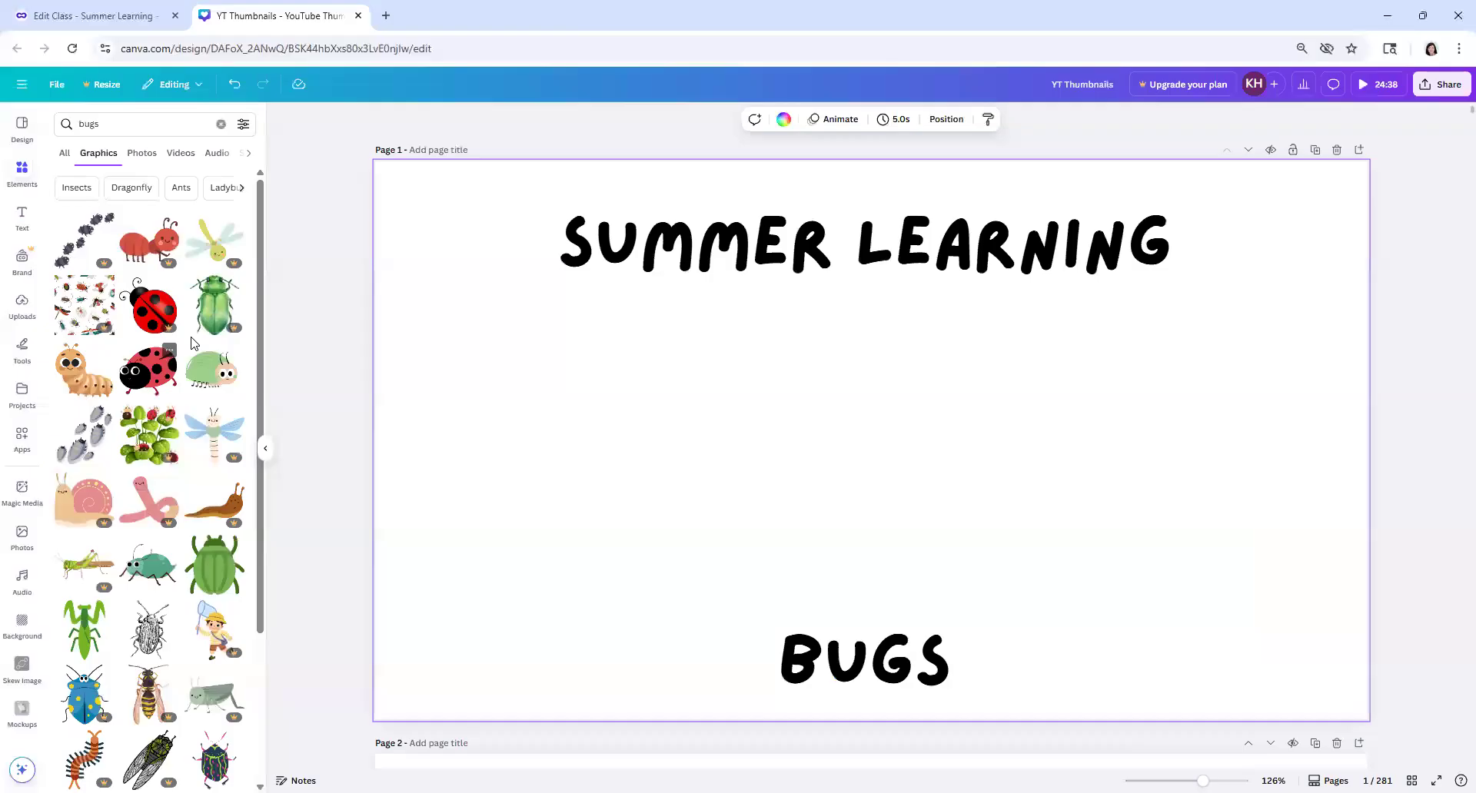
Step: Add the green bug graphic with the smiling face and position it centrally between "SUMMER LEARNING" and "BUGS"
click(203, 376)
mouse_move(774, 491)
mouse_down()
mouse_move(567, 528)
mouse_move(748, 494)
mouse_up()
click(1137, 449)
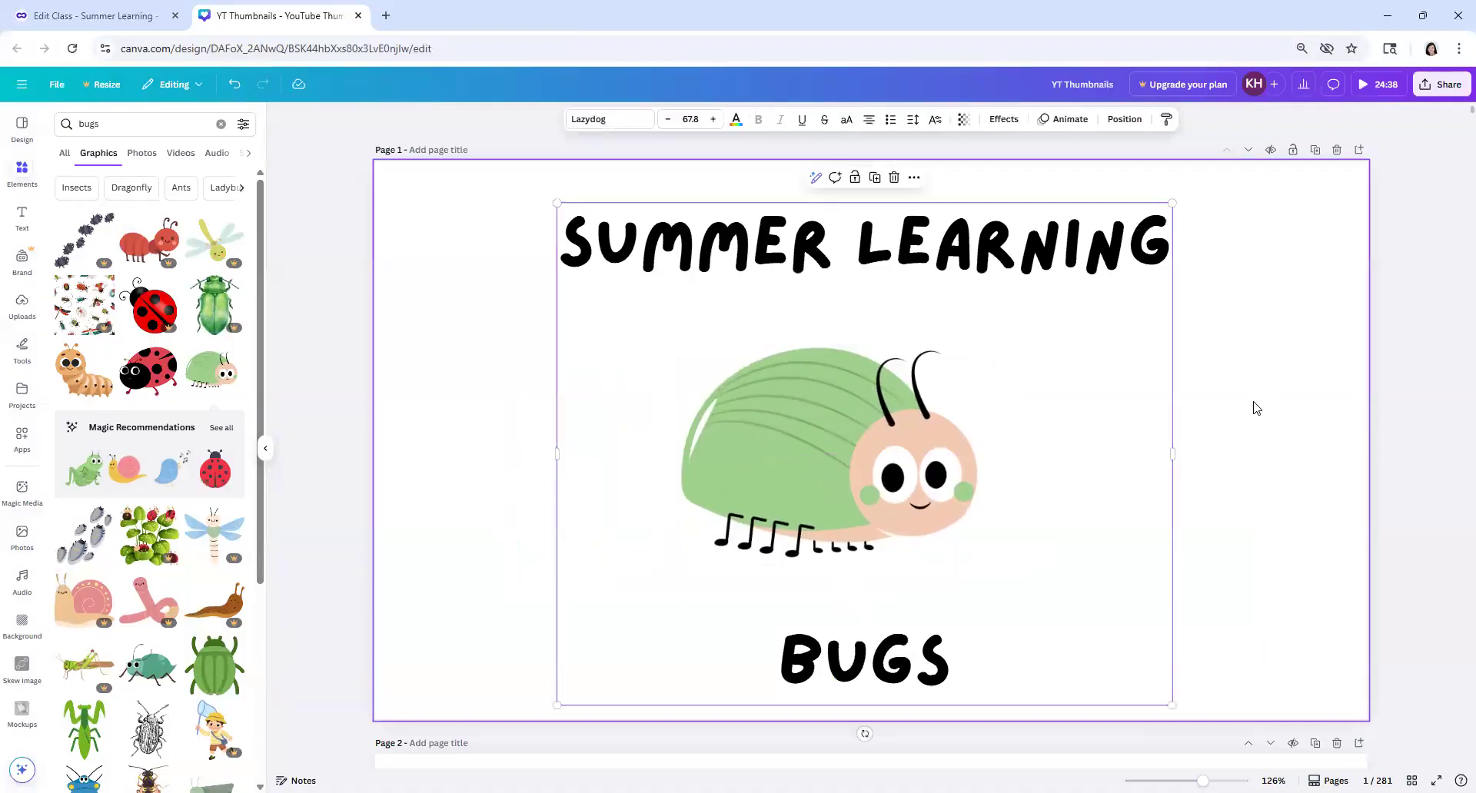
click(999, 441)
drag(965, 437, 977, 431)
click(1335, 336)
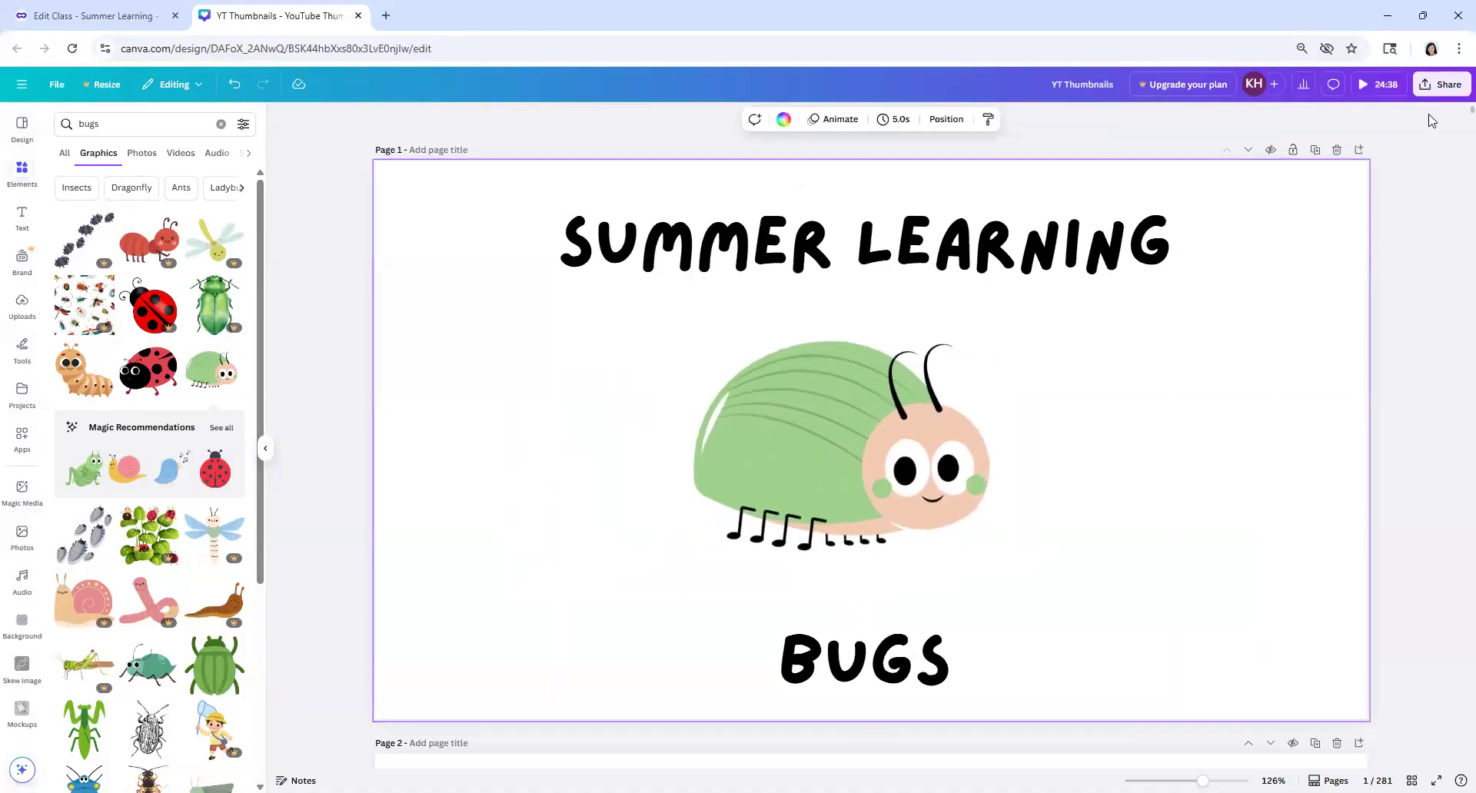
Step: Open the design's download options and set the file type to PNG
click(1440, 84)
click(1251, 338)
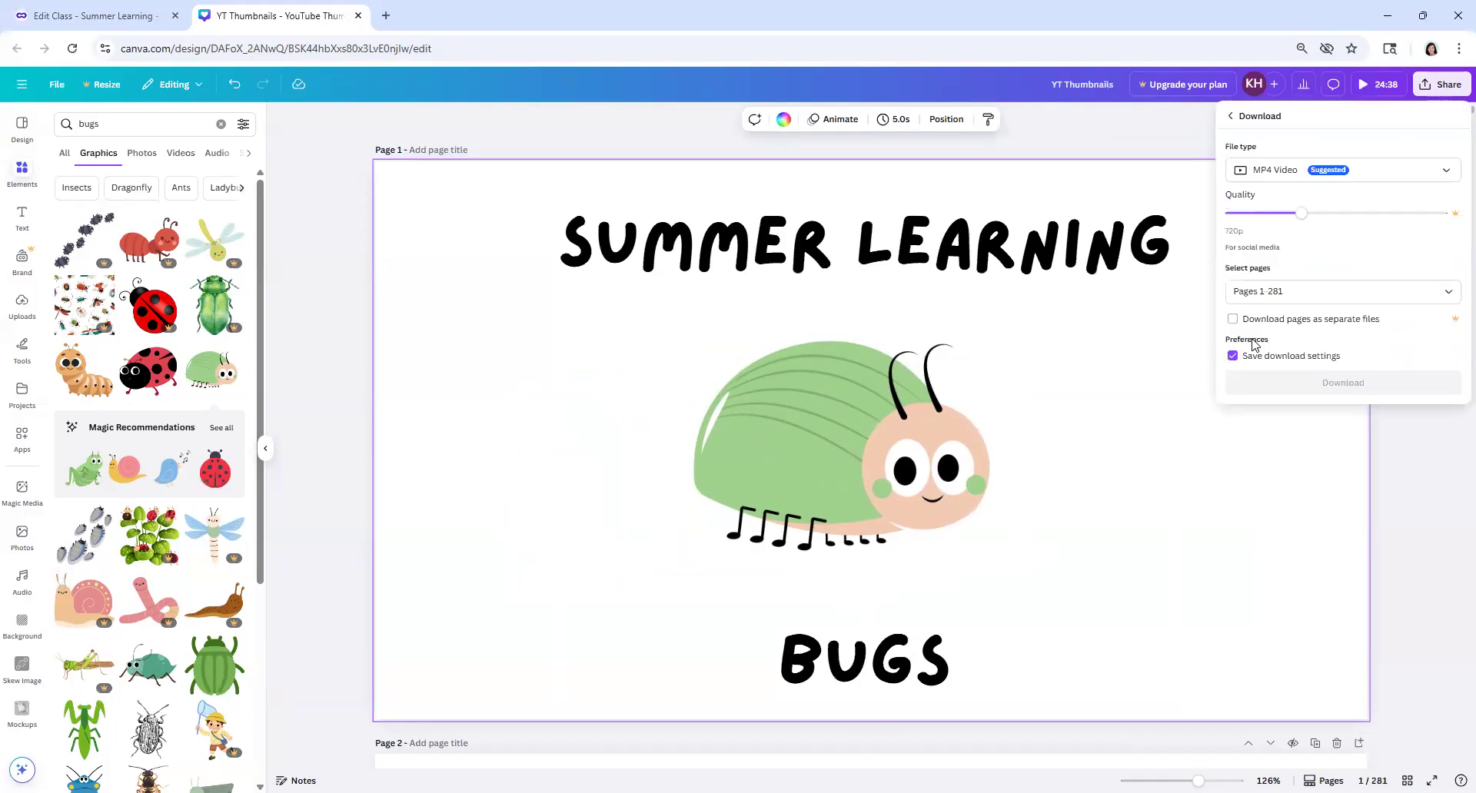
click(1269, 173)
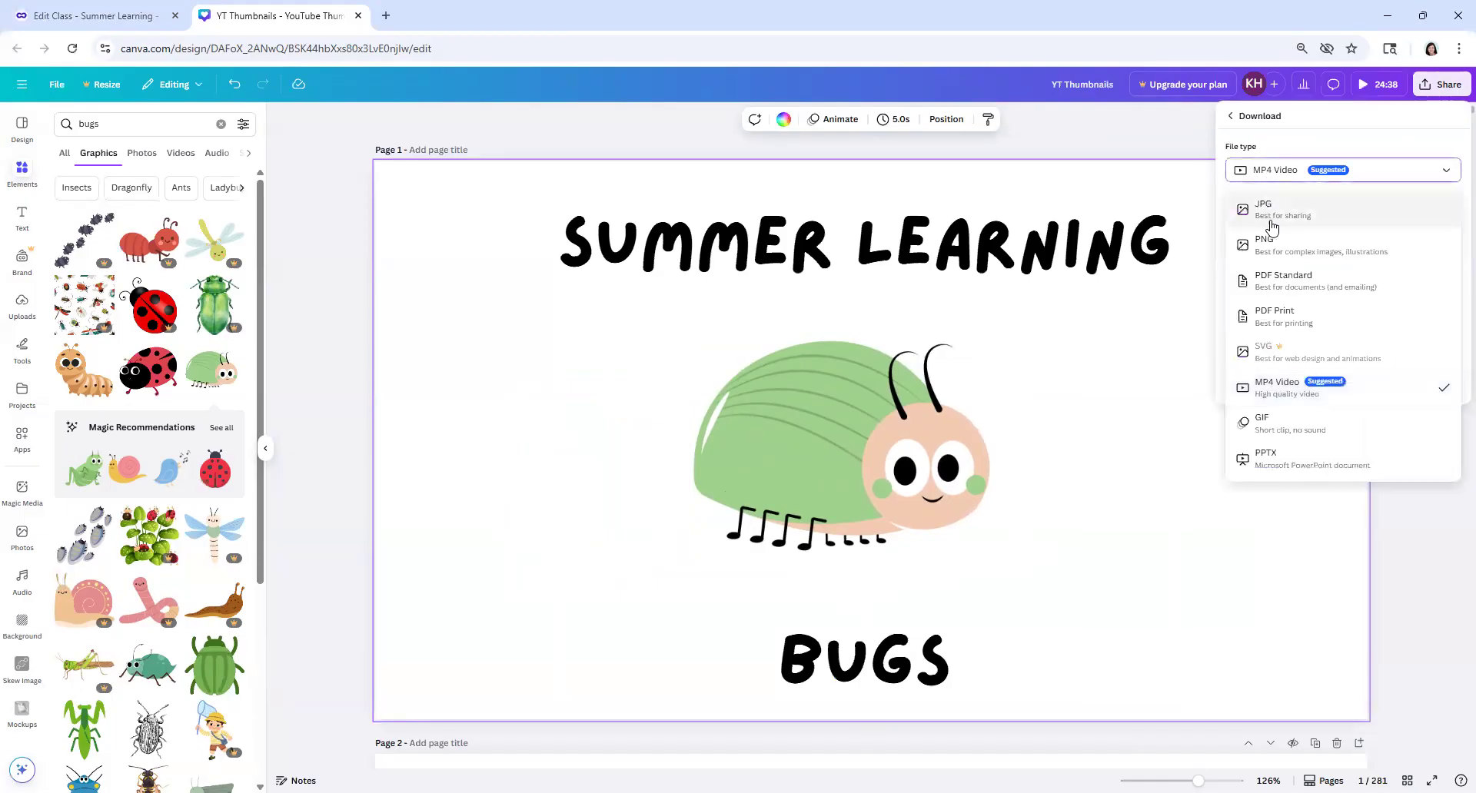
click(1270, 246)
Step: Limit the download to the current page (Page 1) and download the thumbnail
click(1454, 346)
click(1449, 344)
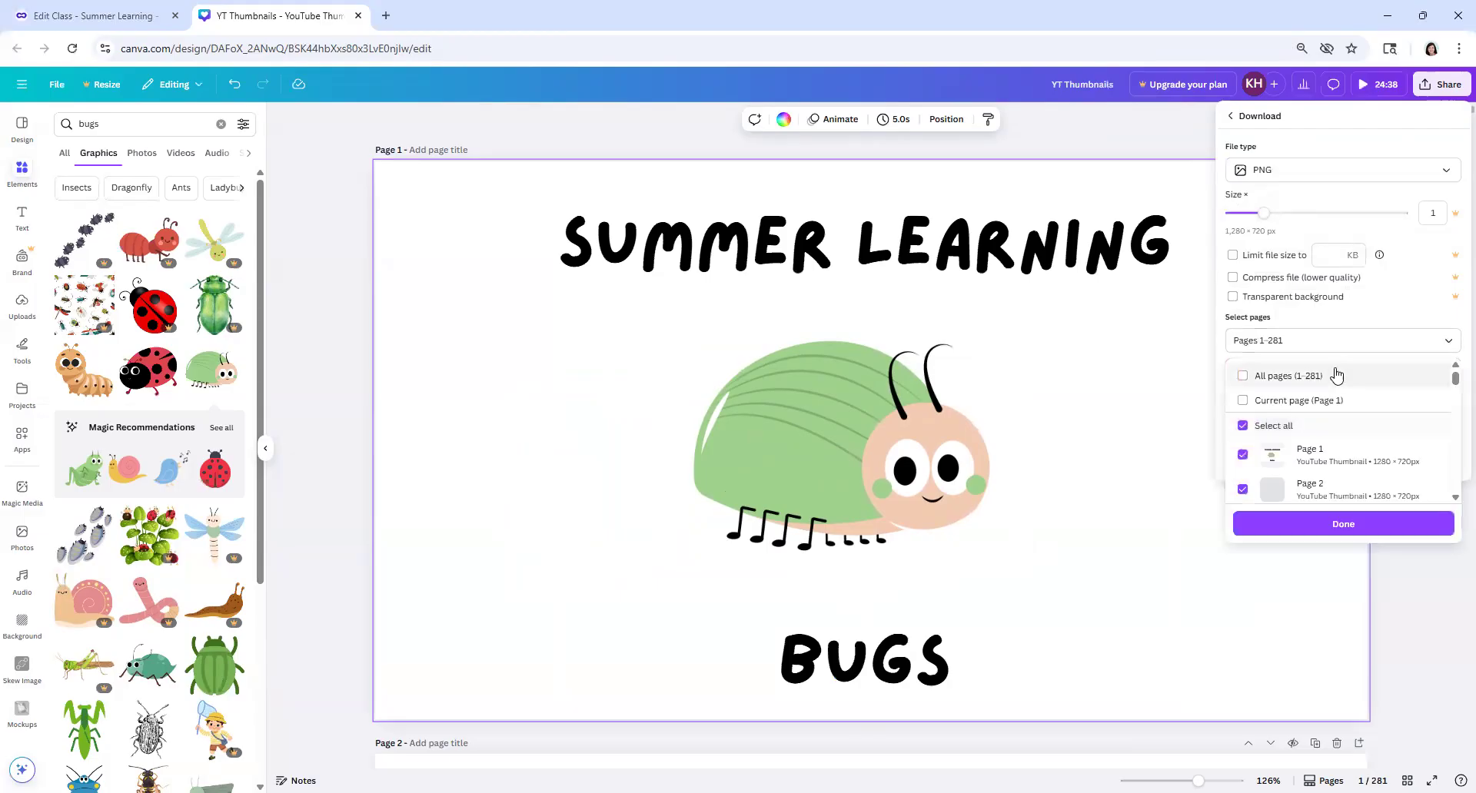
click(1277, 401)
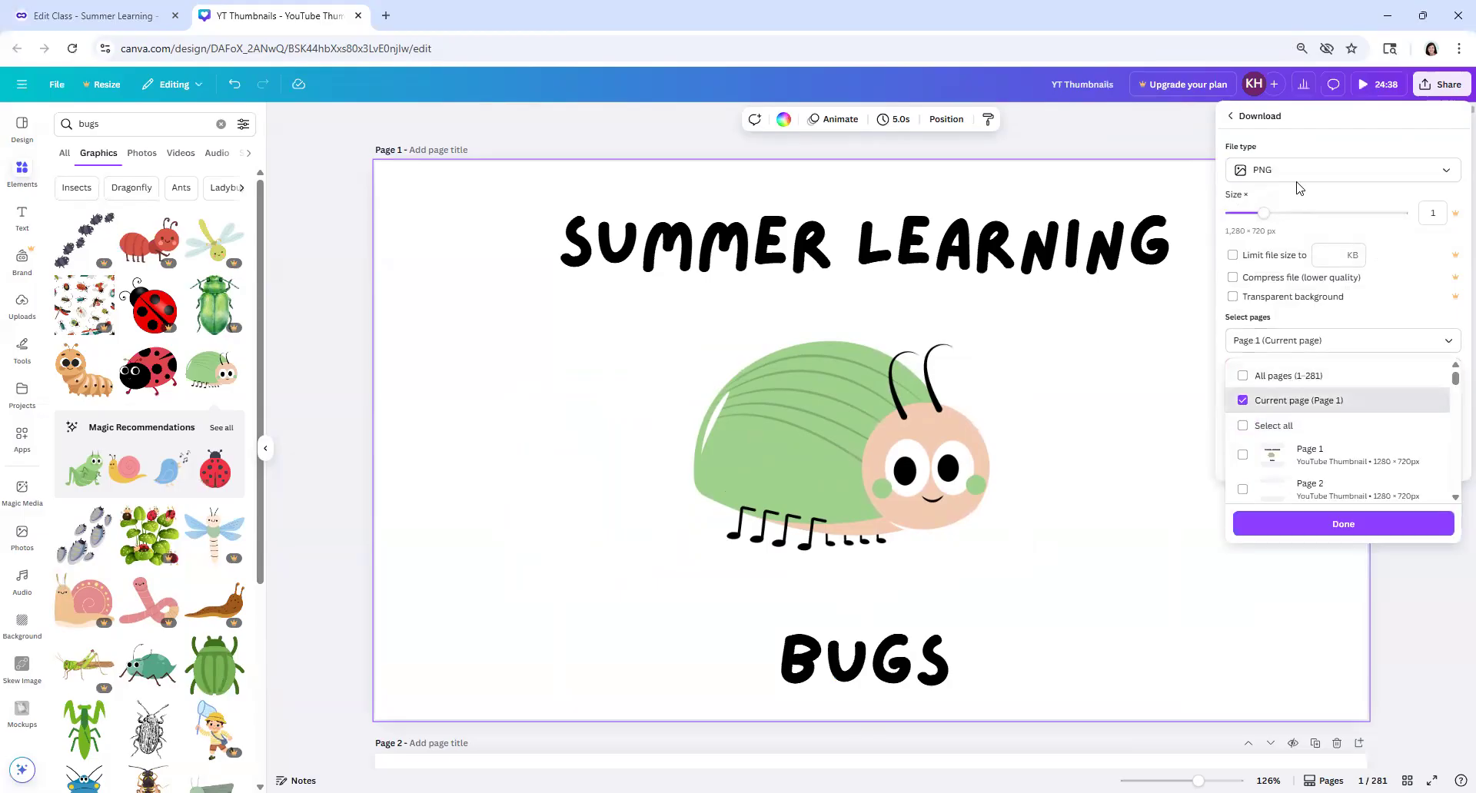
click(1325, 529)
click(1323, 464)
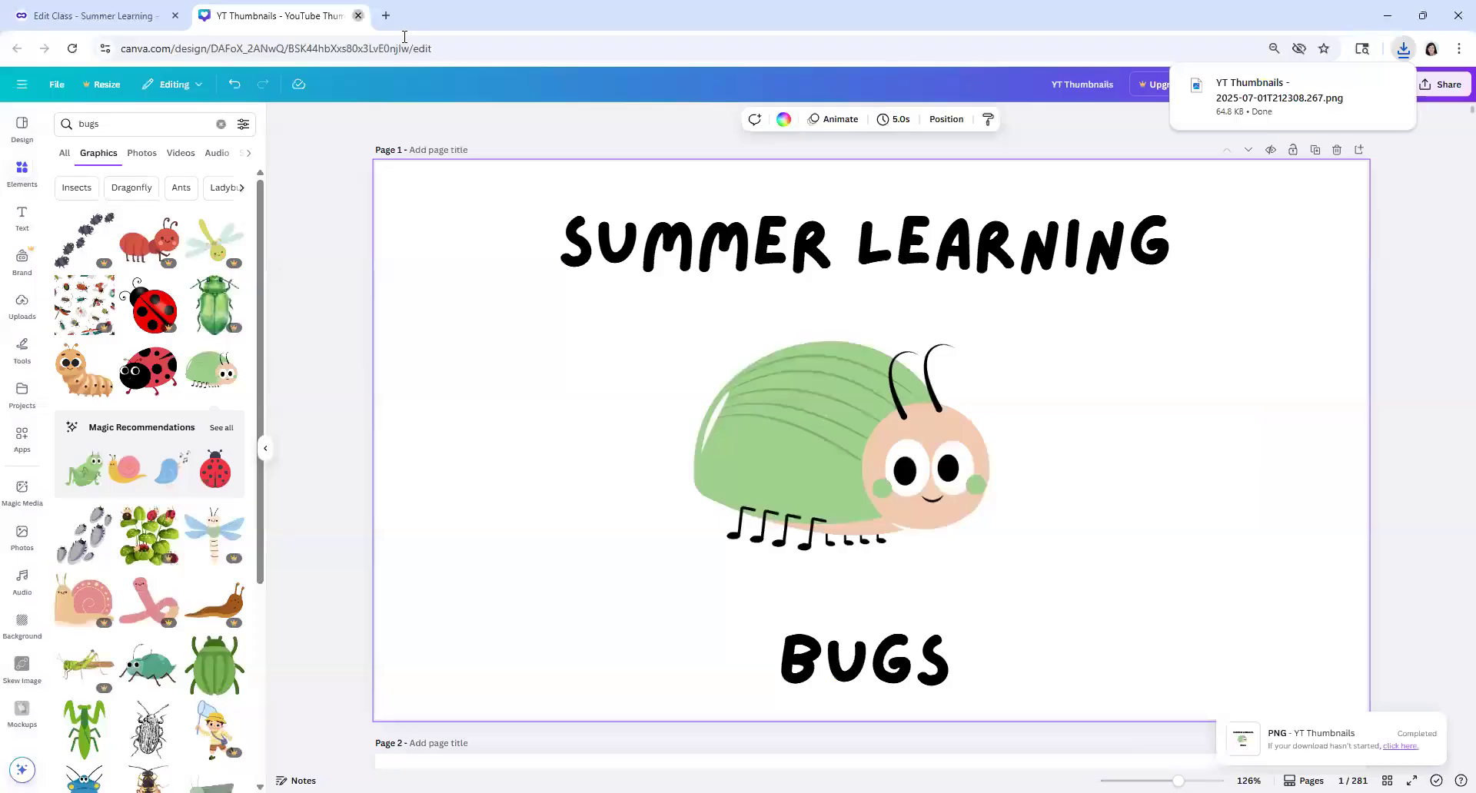
Step: Close the Canva design and upload the downloaded YT Thumbnails PNG from Downloads as the class's cover image in Outschool
click(358, 16)
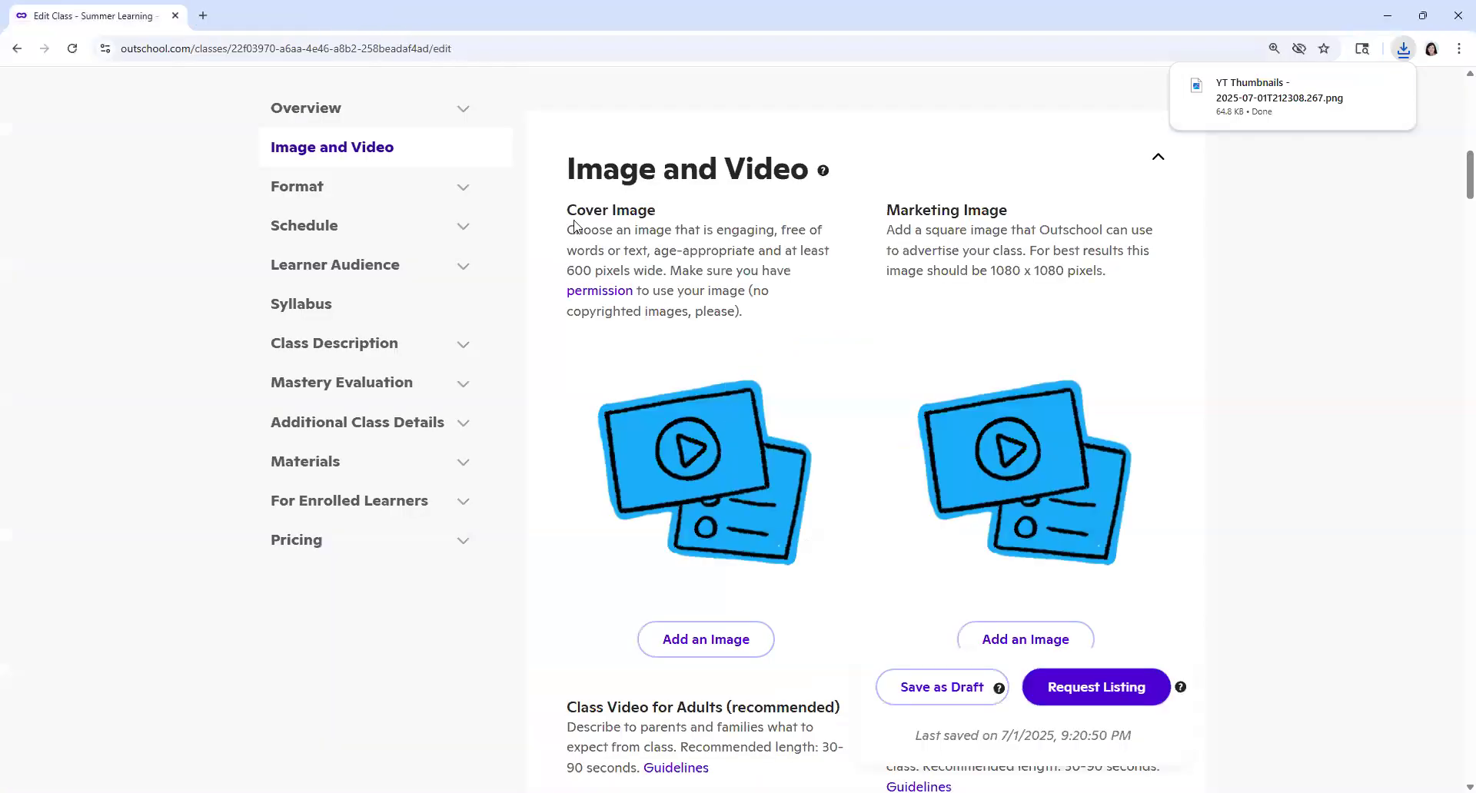
click(703, 640)
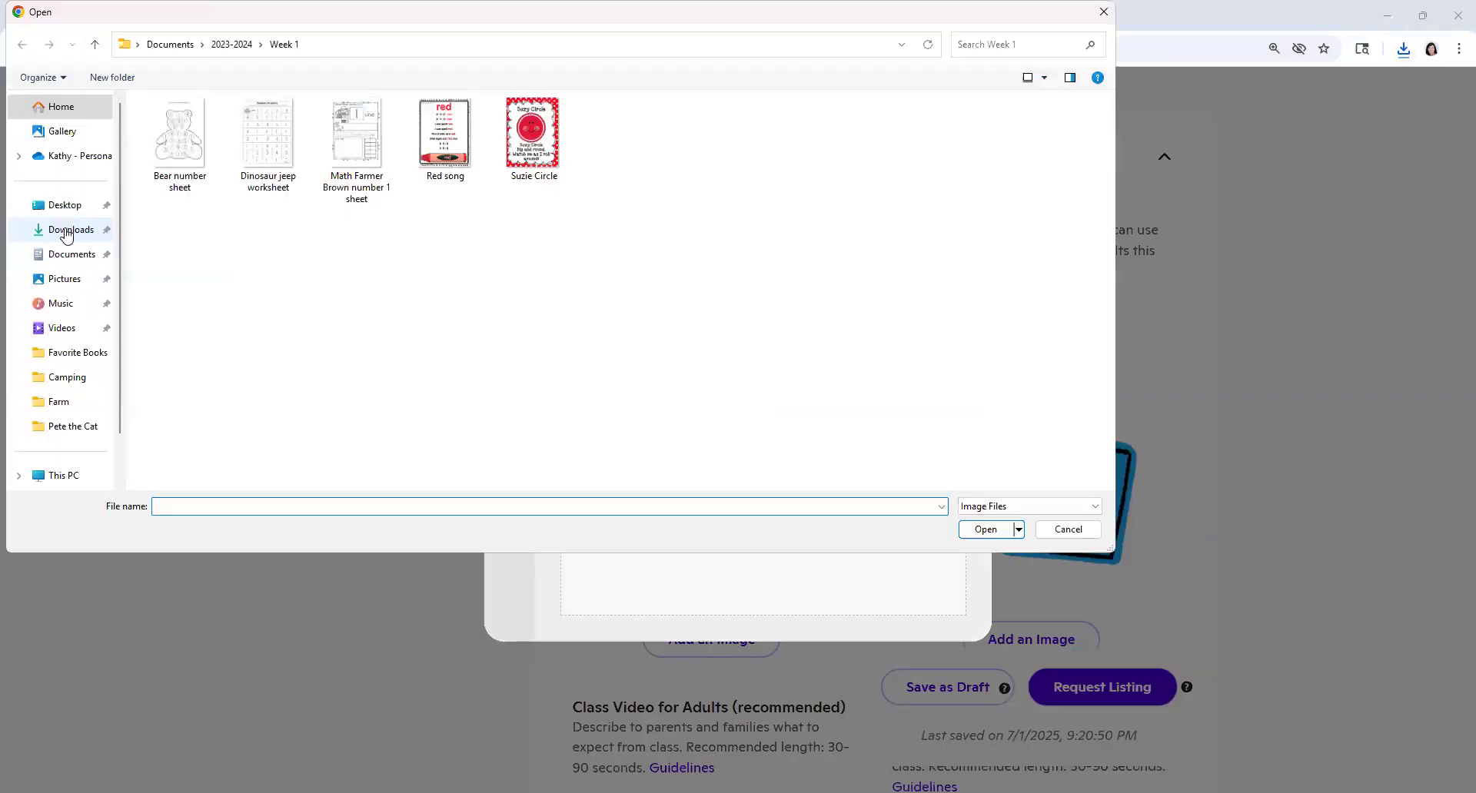
click(60, 230)
click(158, 163)
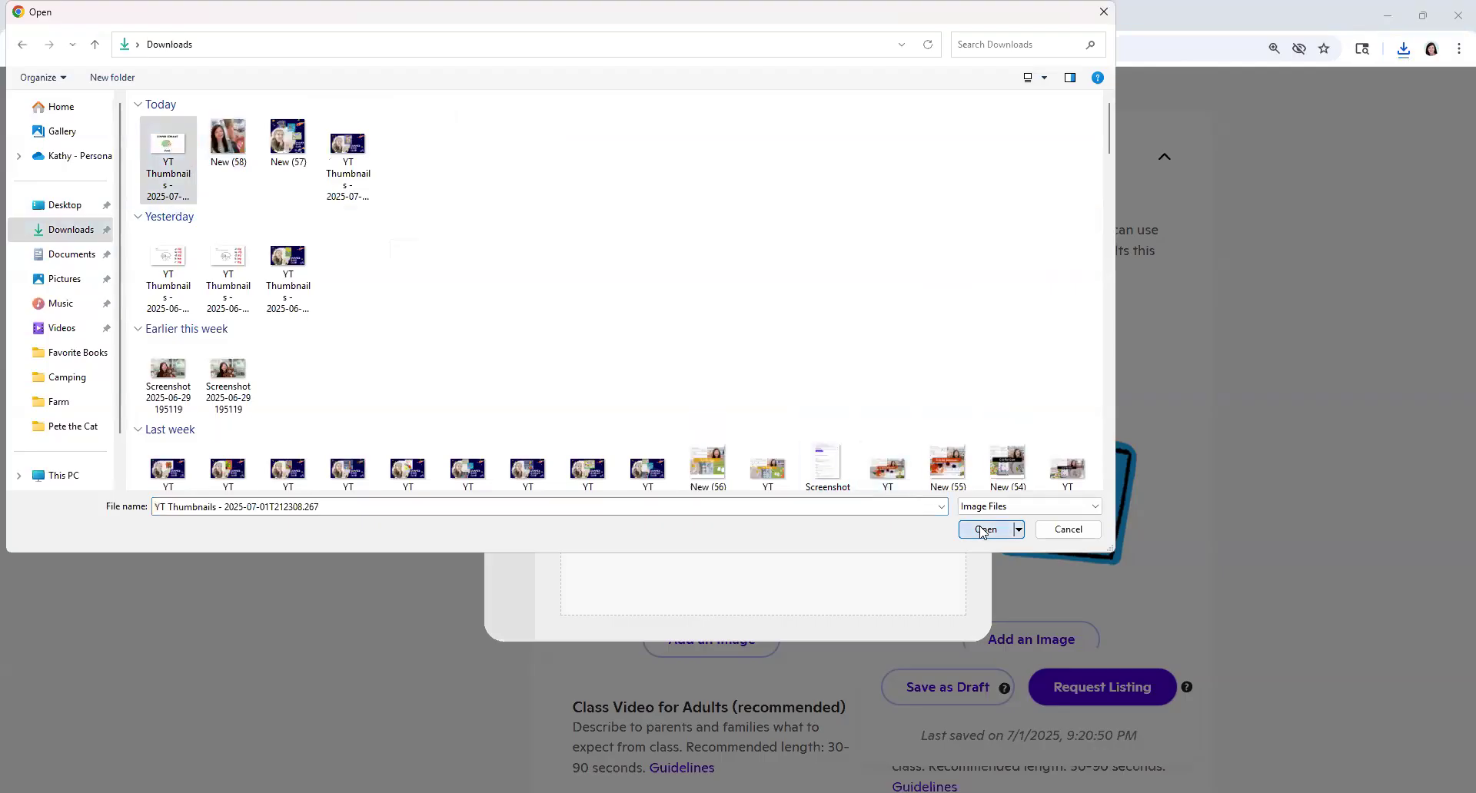
click(984, 530)
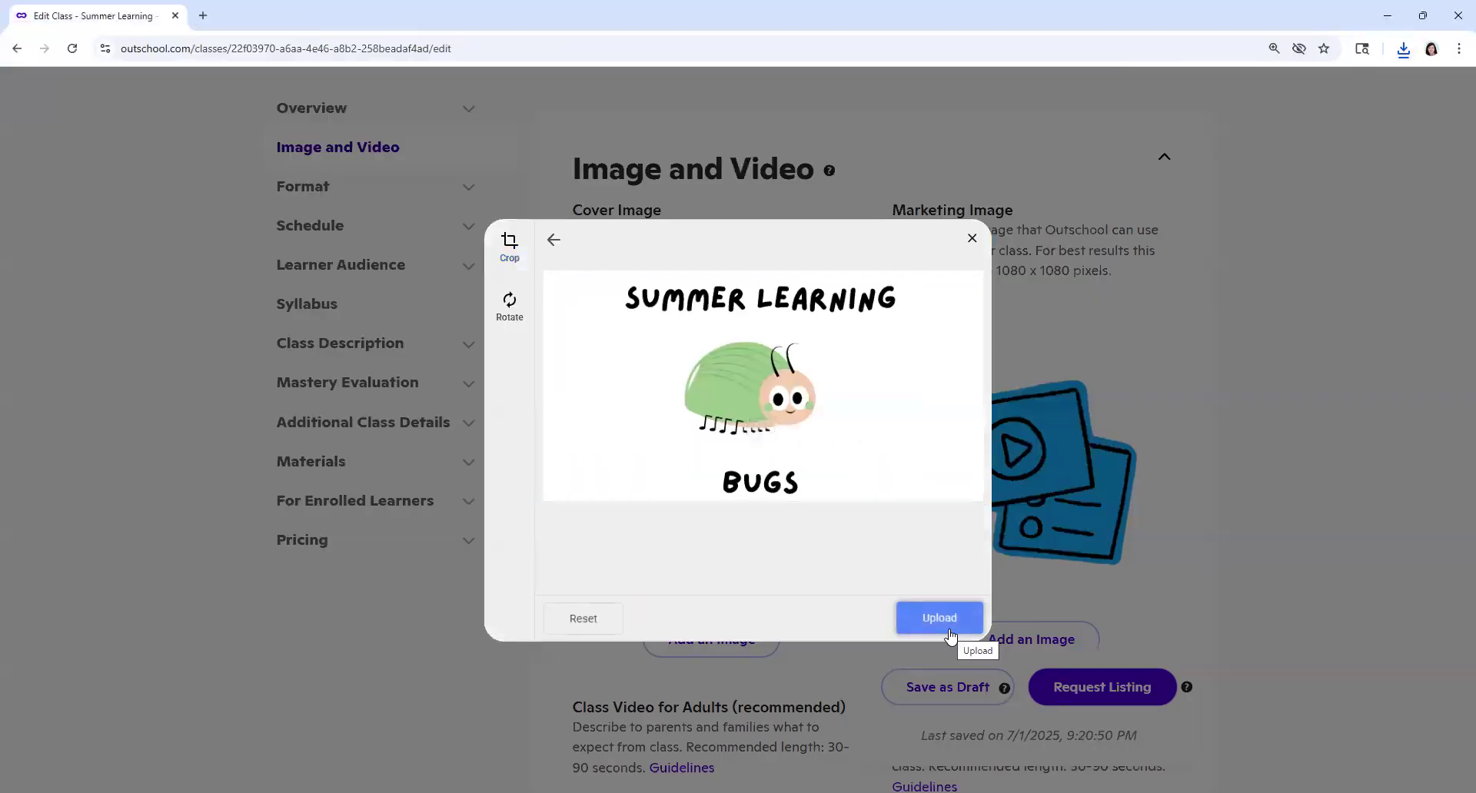
click(950, 632)
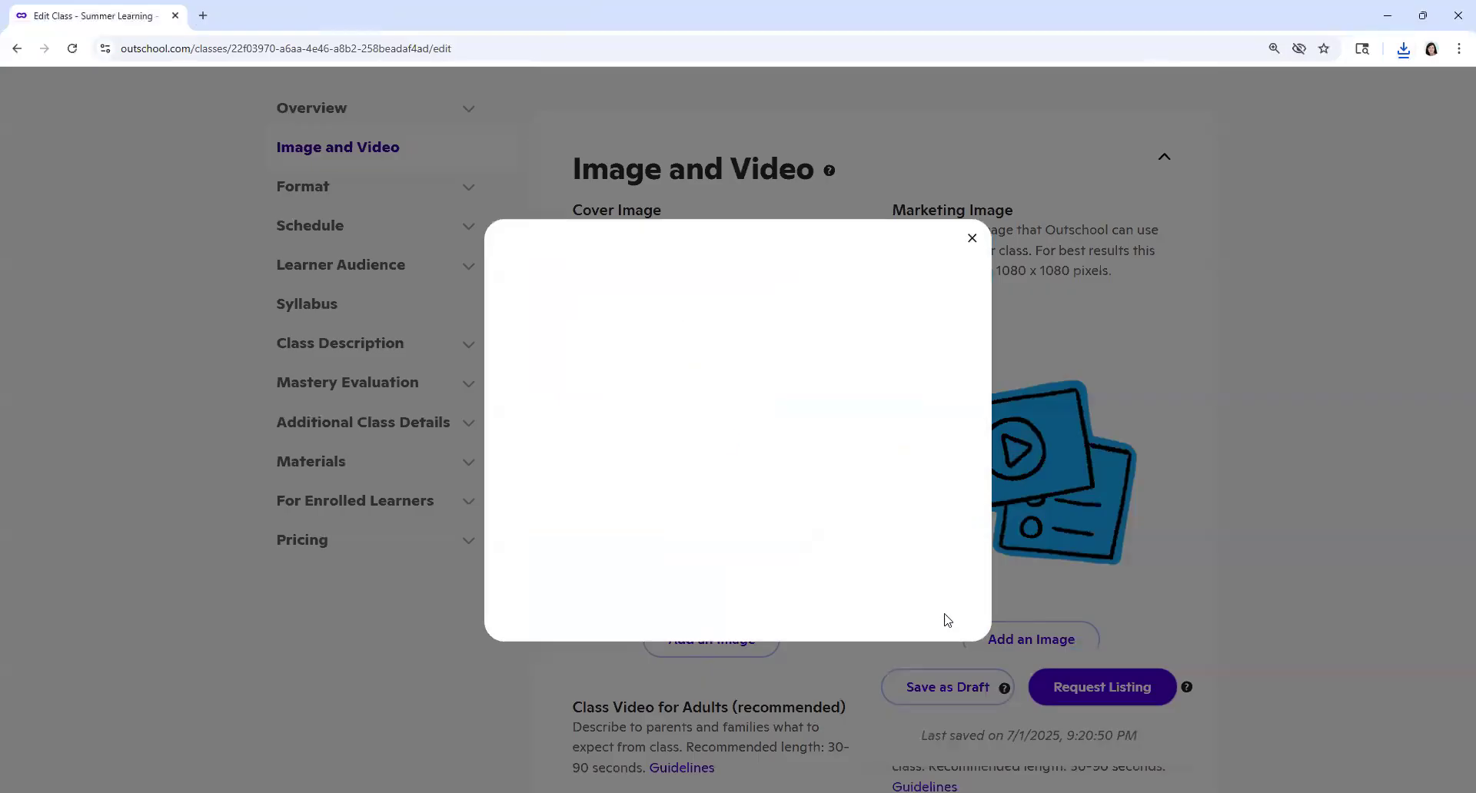
click(972, 238)
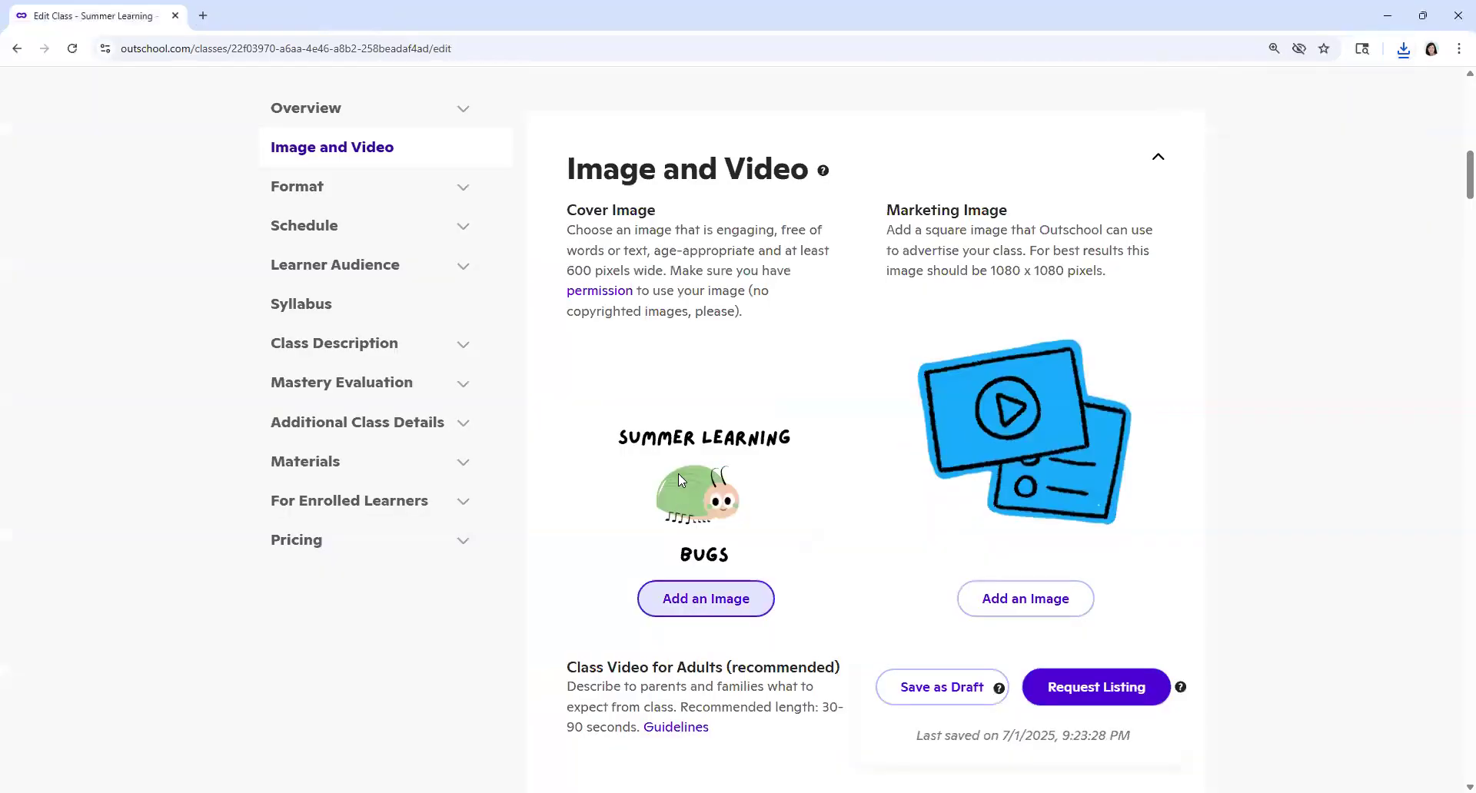
Step: Check the marketing image requirements and its upload window without adding an image
click(1026, 599)
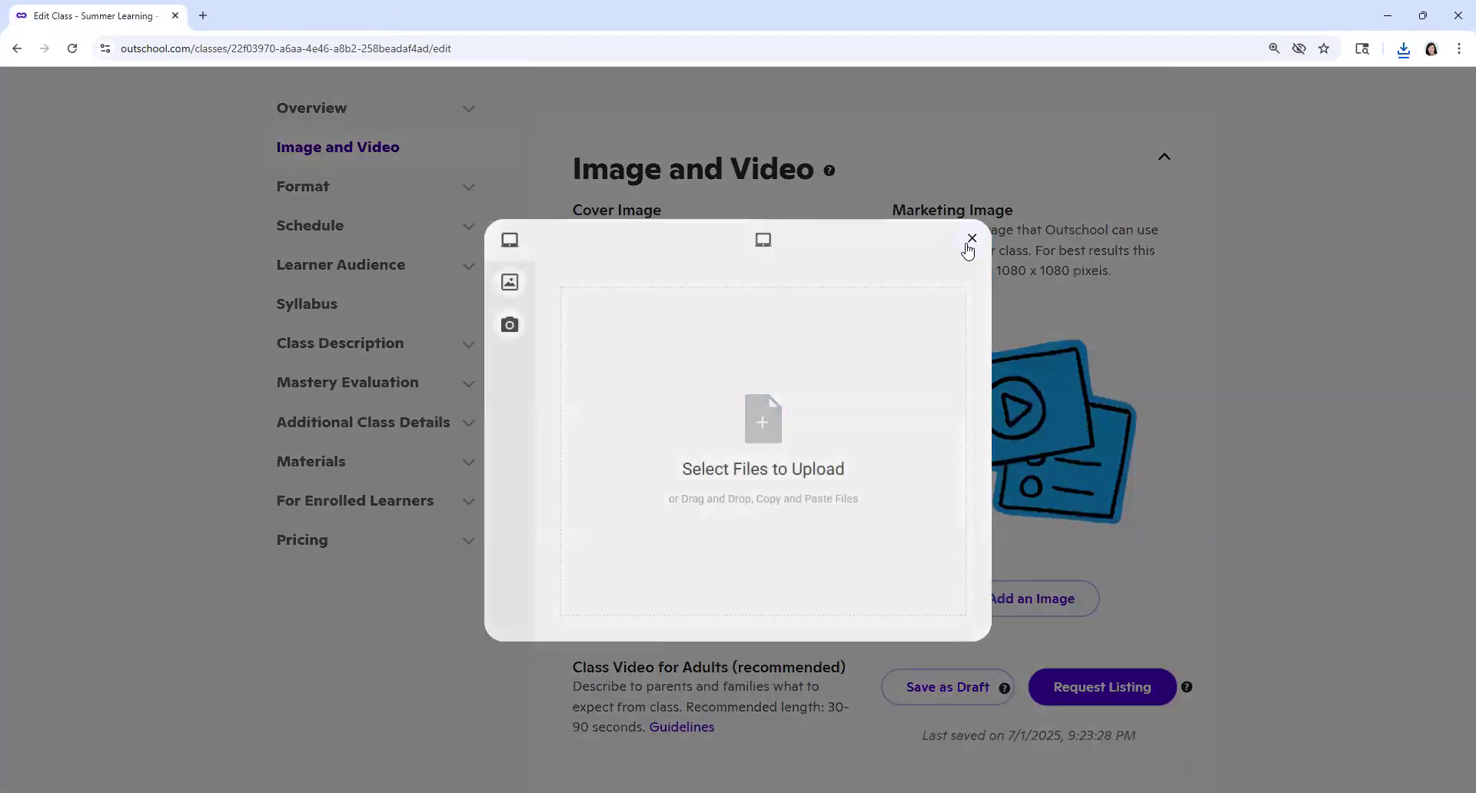
click(970, 240)
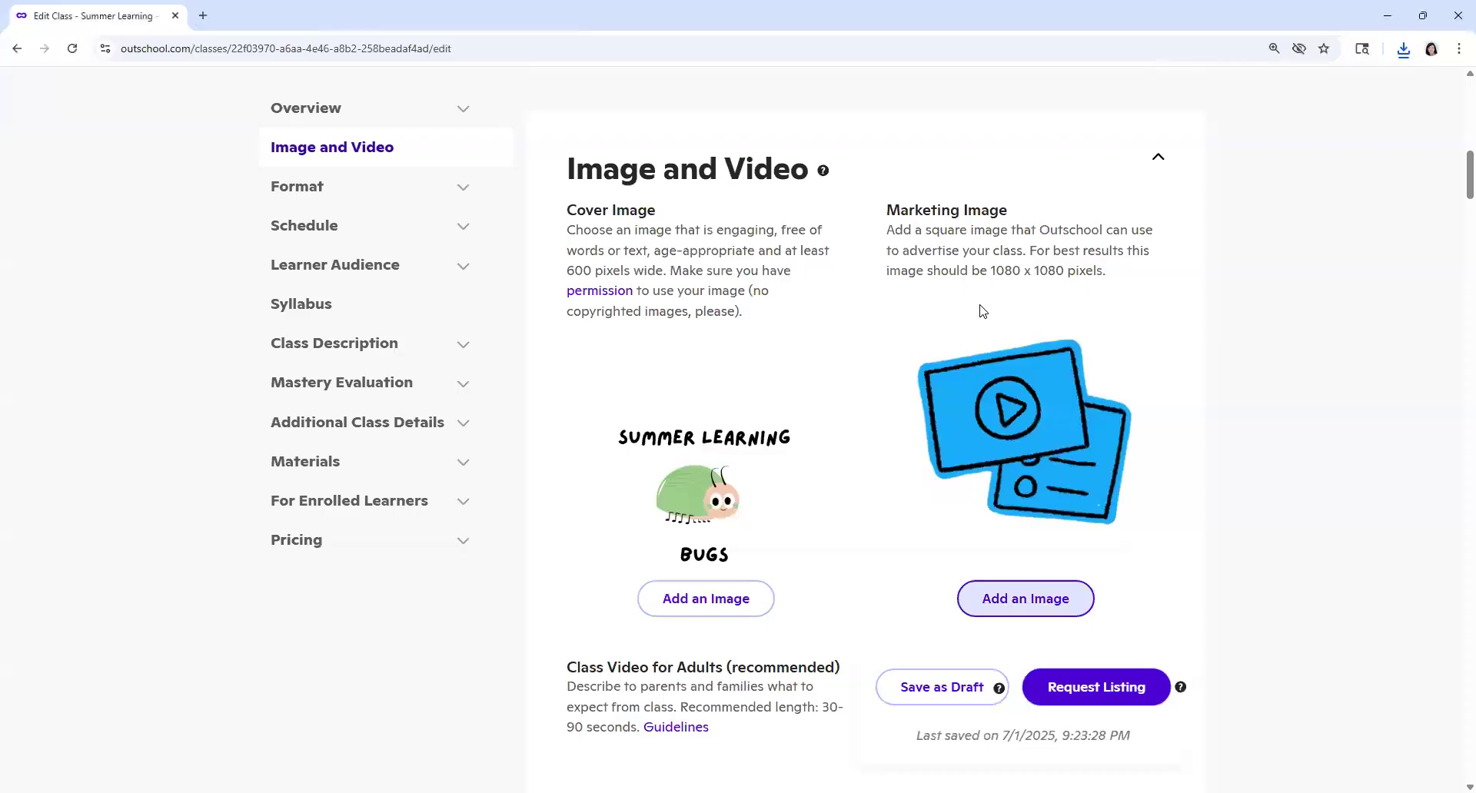
drag(889, 215, 1027, 224)
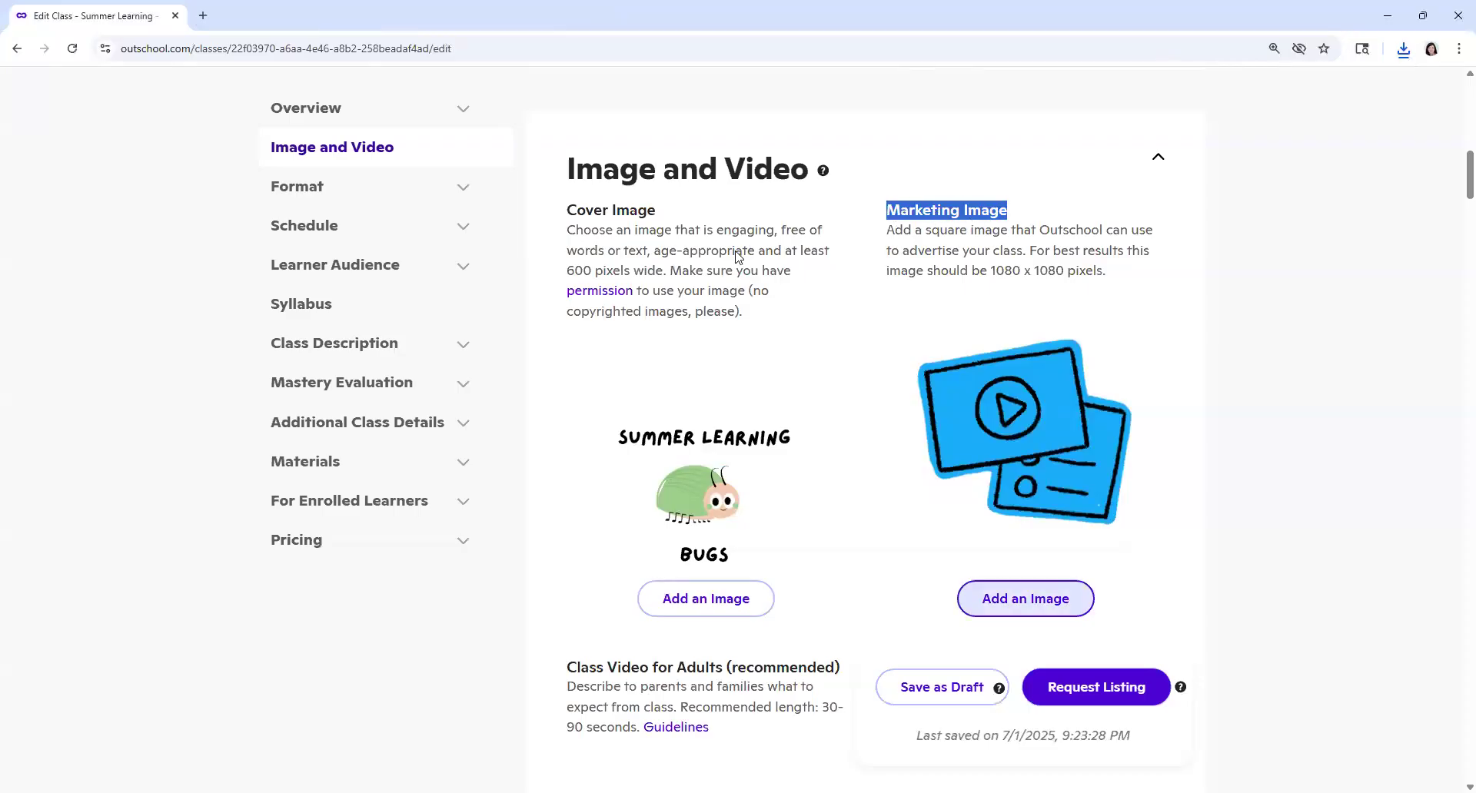
click(940, 235)
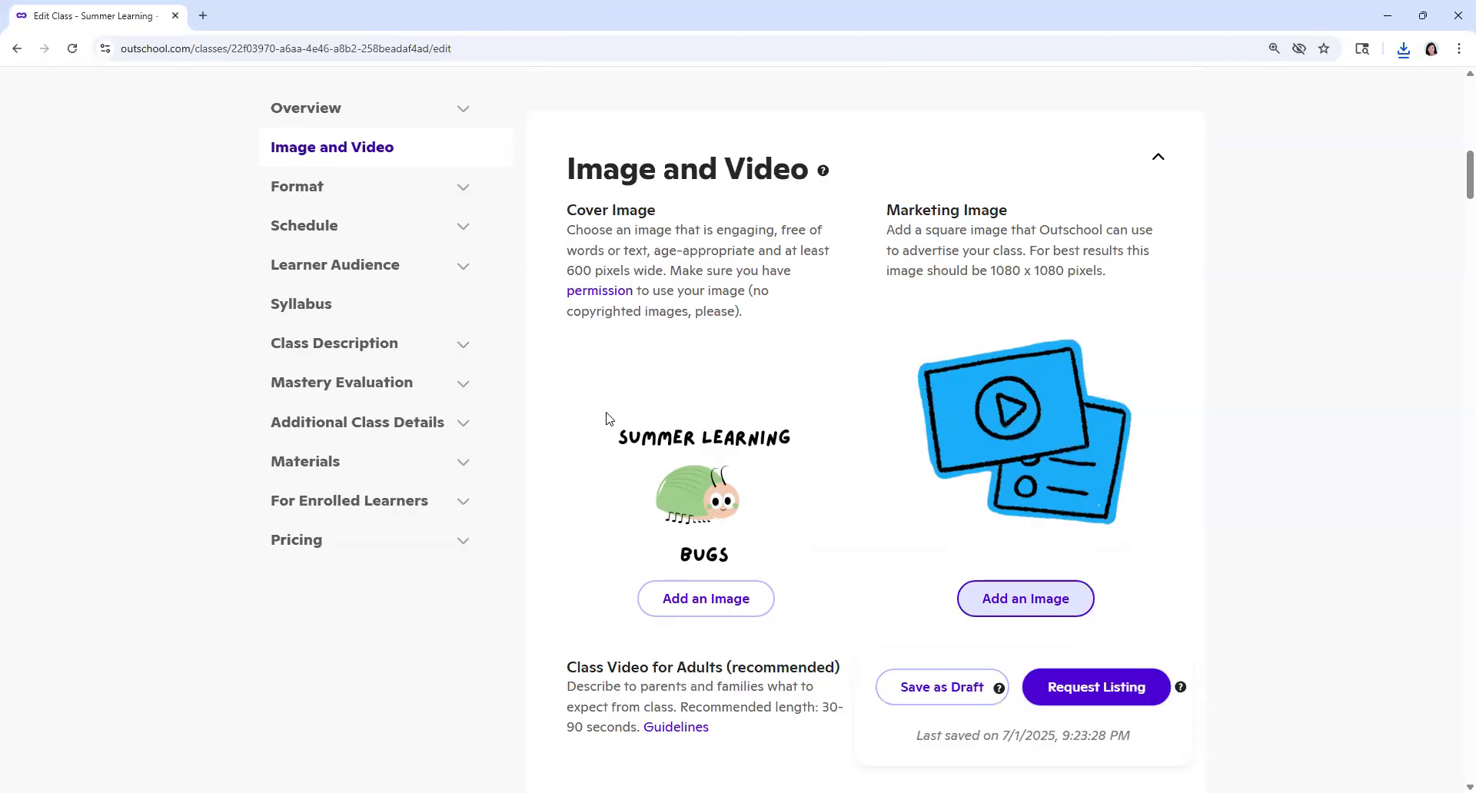
Step: Review the class video, format and schedule settings of the listing
scroll(860, 590, down, 3)
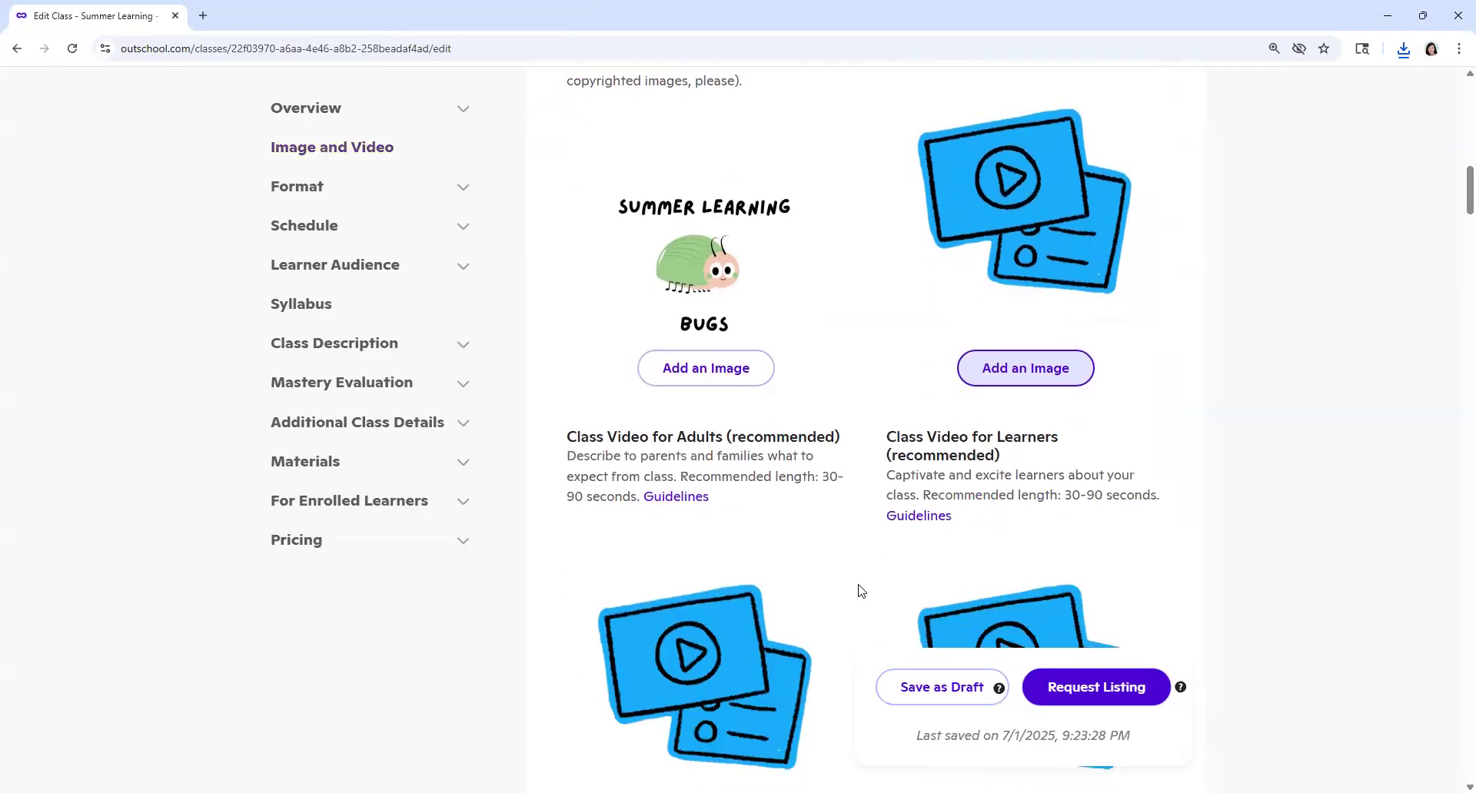
scroll(860, 590, down, 2)
scroll(860, 590, down, 3)
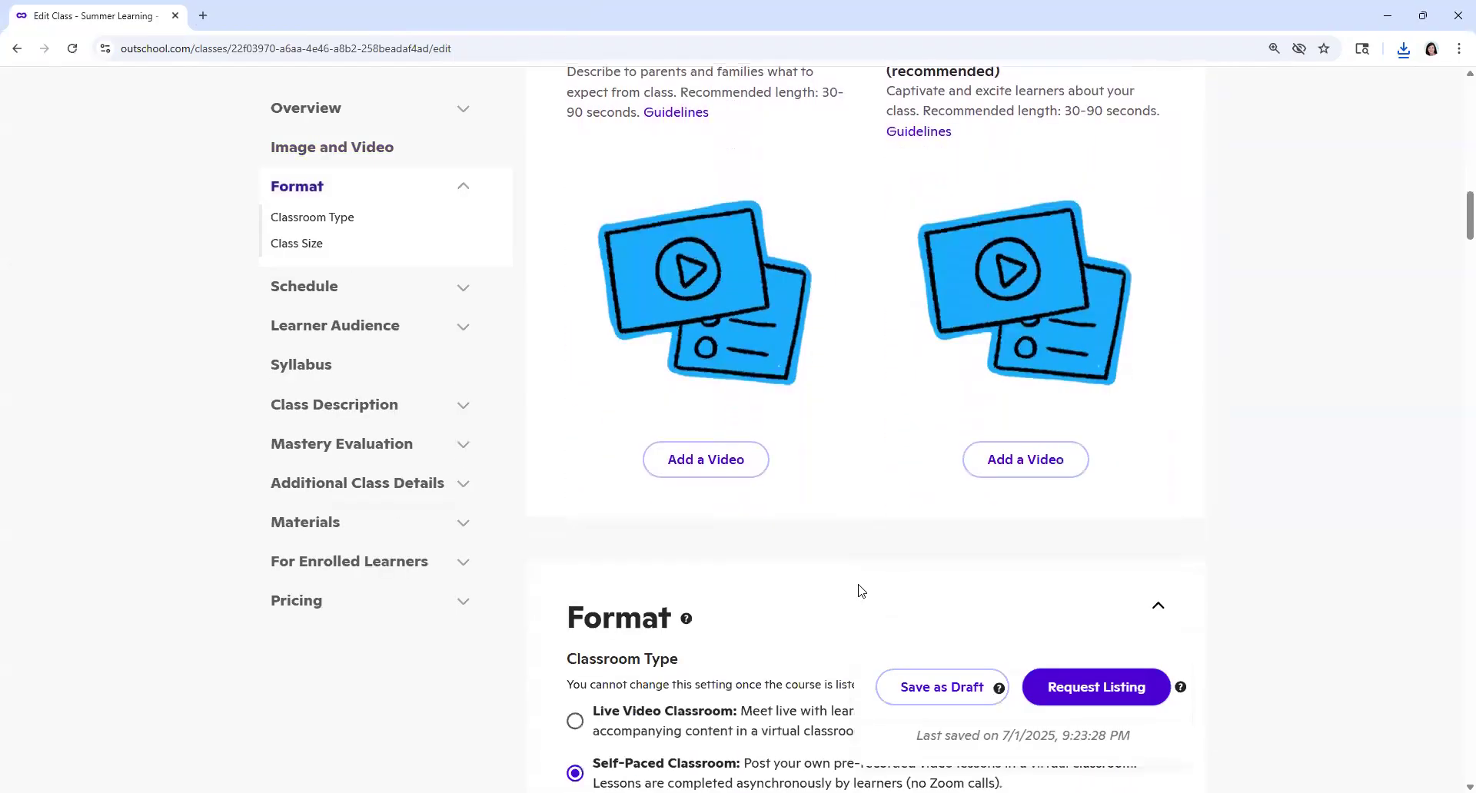
scroll(859, 591, down, 6)
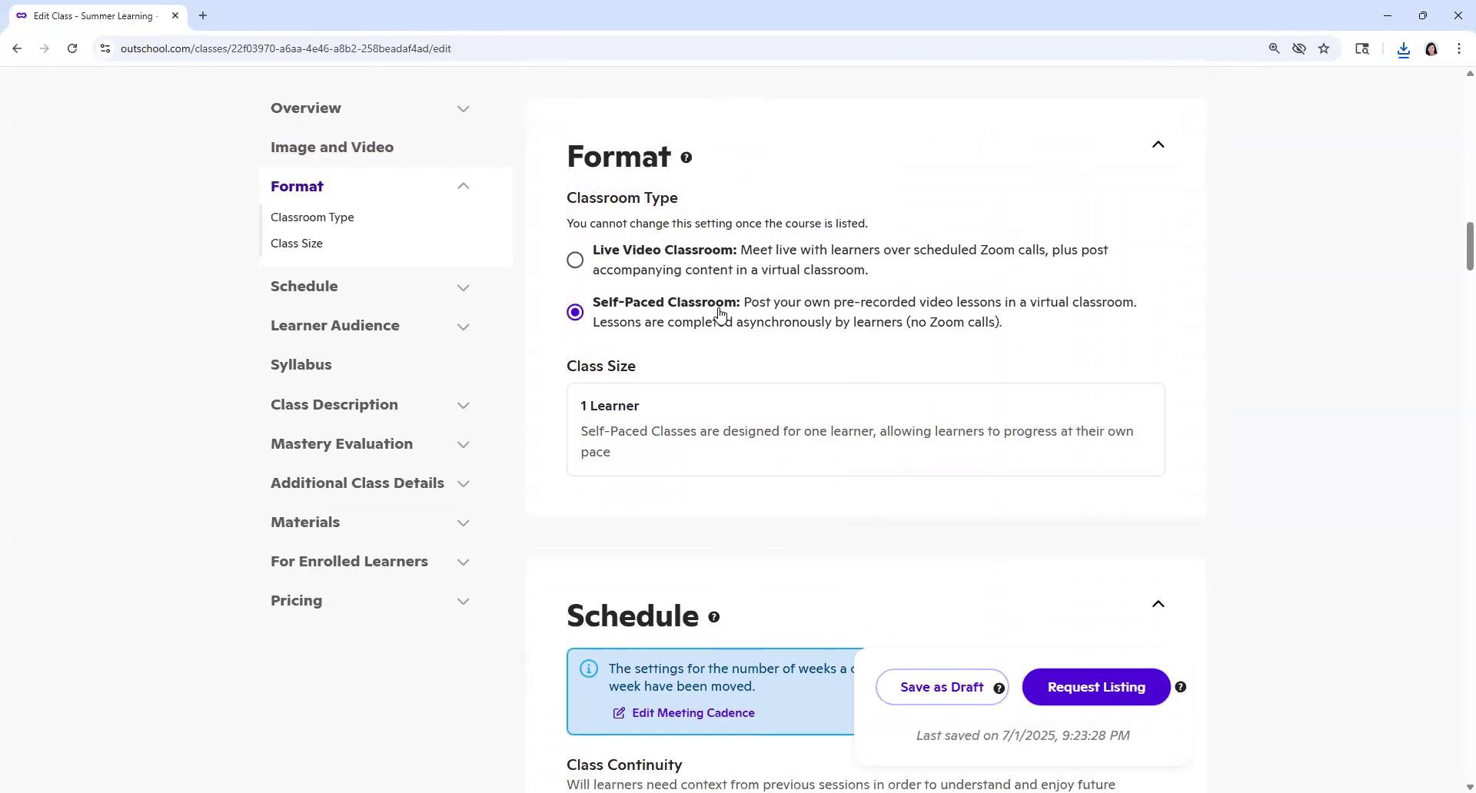
scroll(774, 577, down, 1)
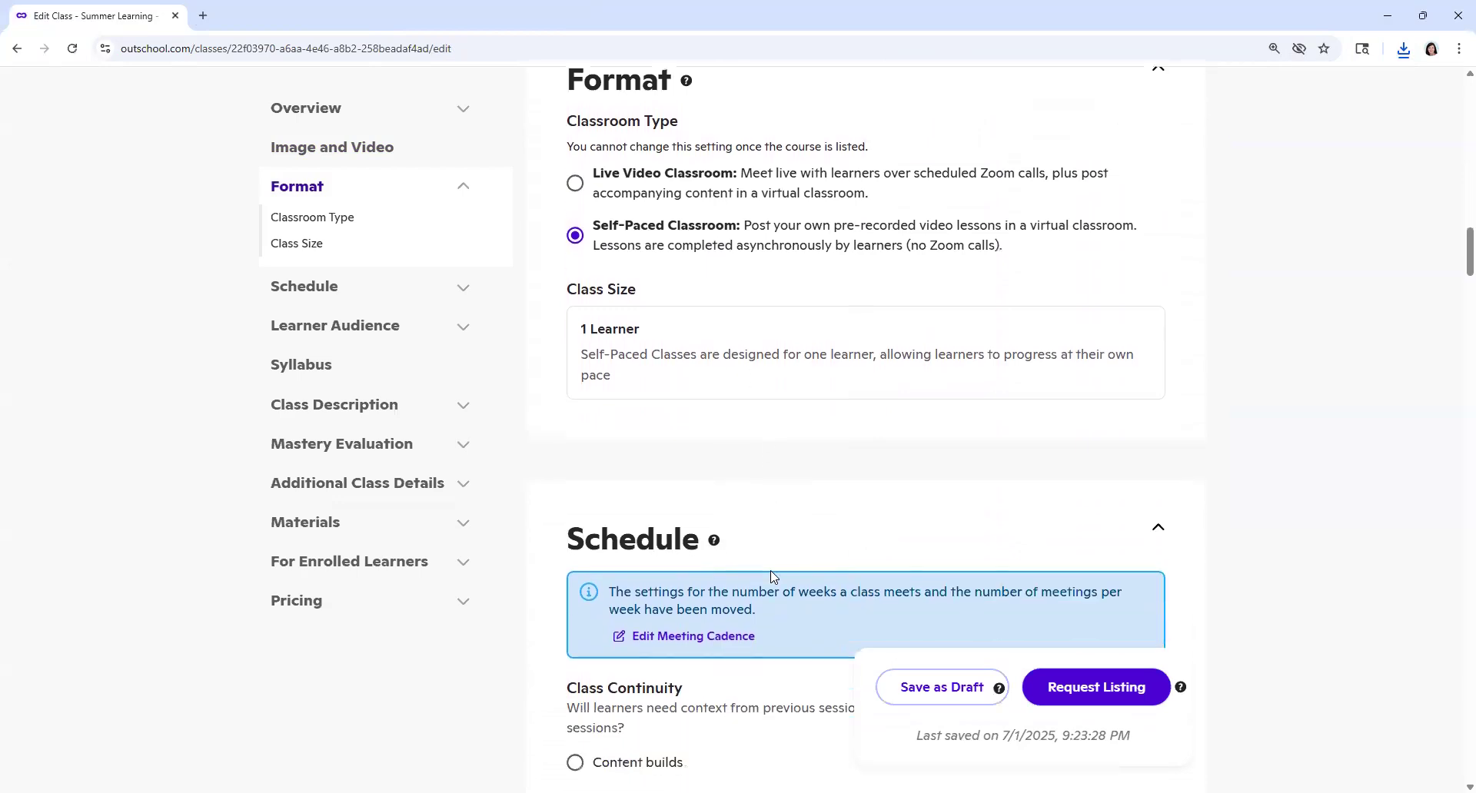
scroll(774, 577, down, 1)
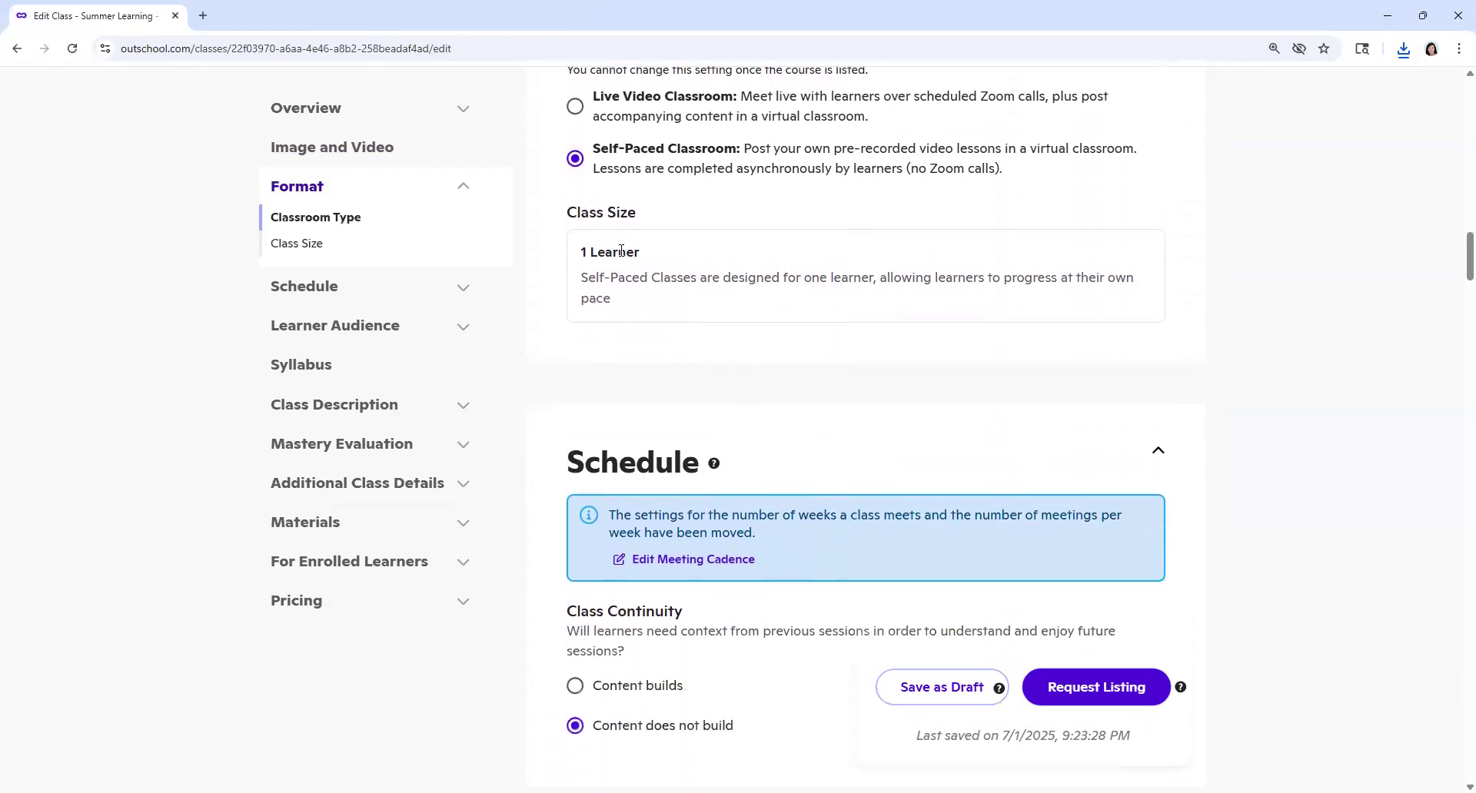
scroll(696, 379, down, 5)
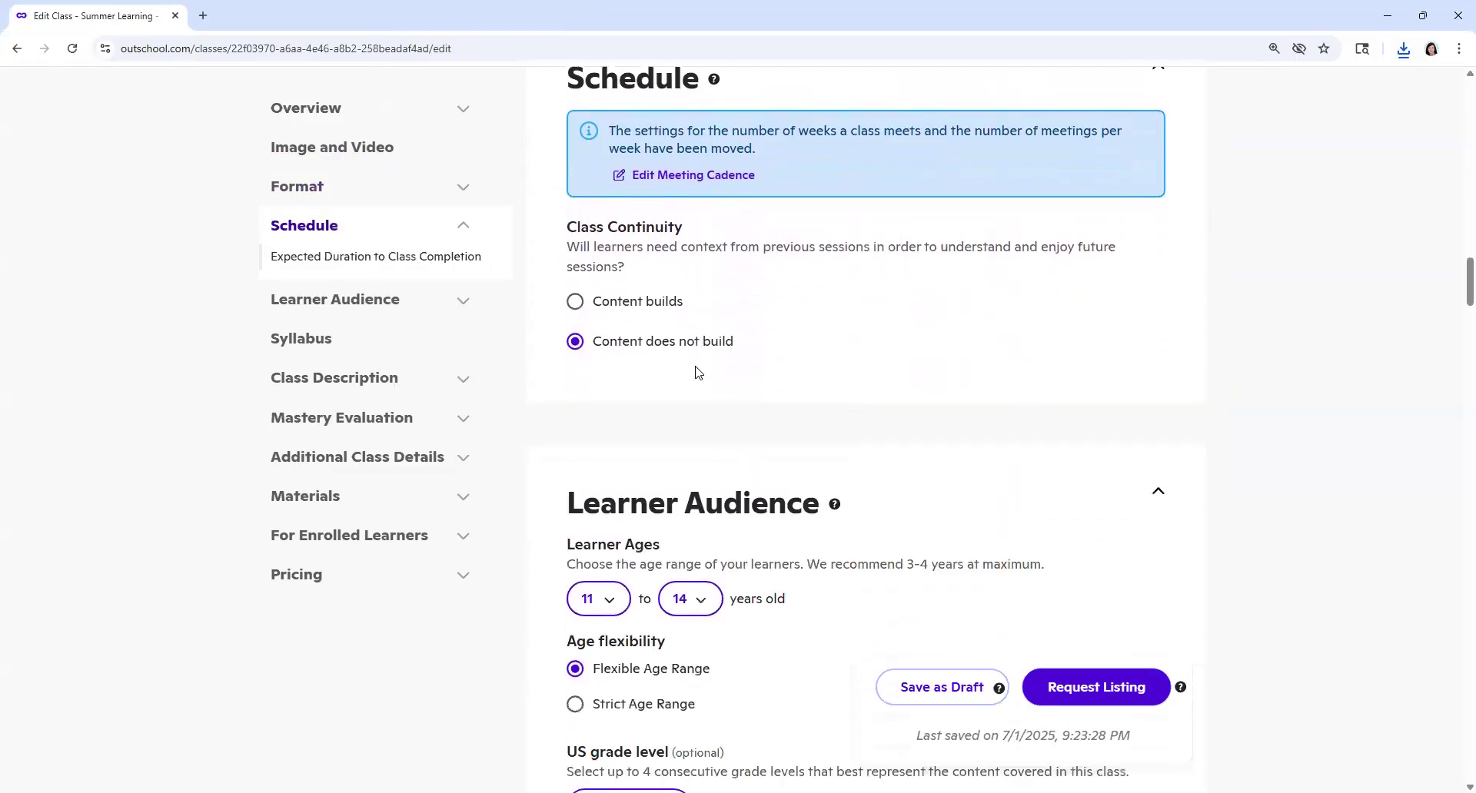
scroll(796, 462, down, 3)
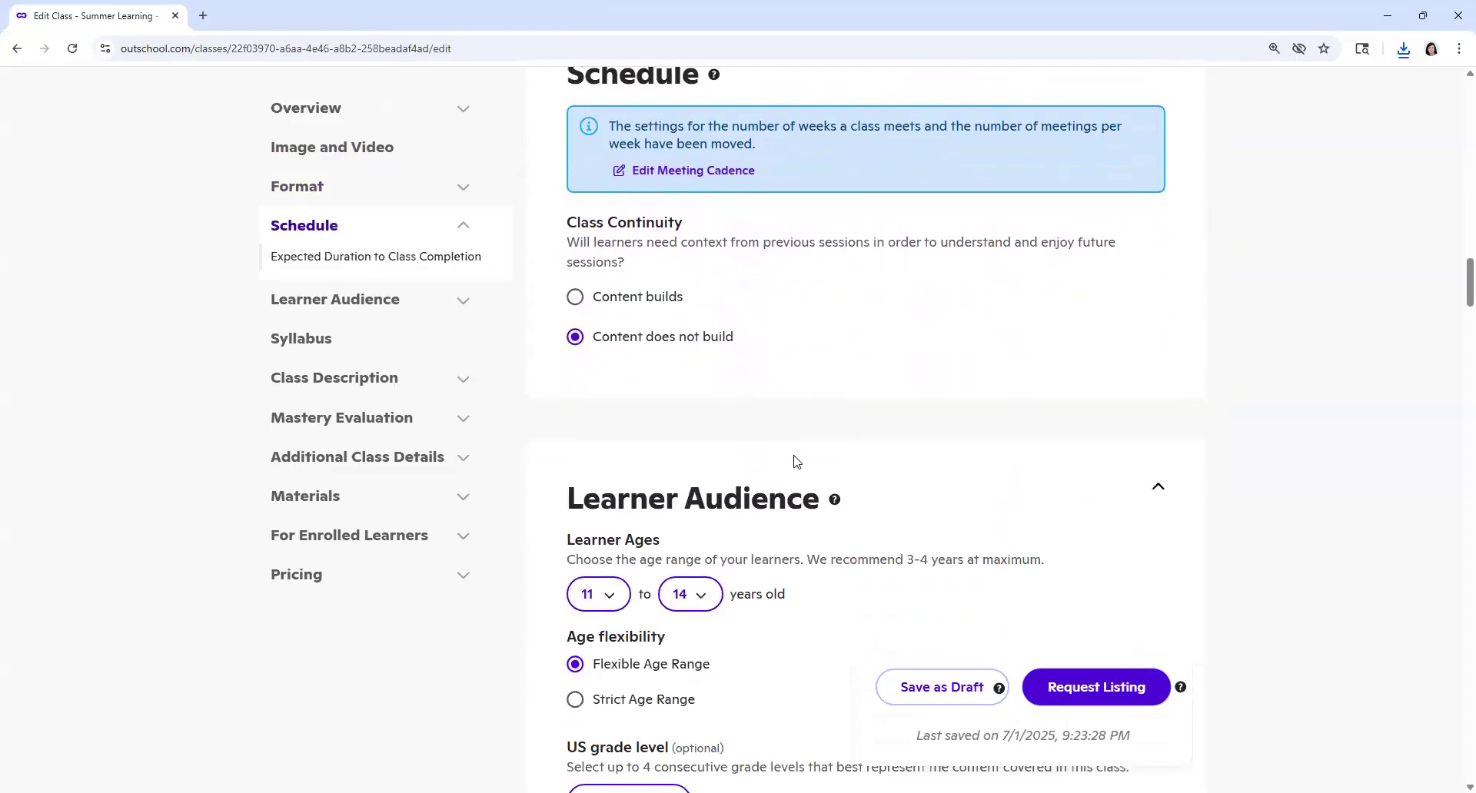
Step: Set the learner age range to 3 to 5 years old
scroll(709, 458, down, 1)
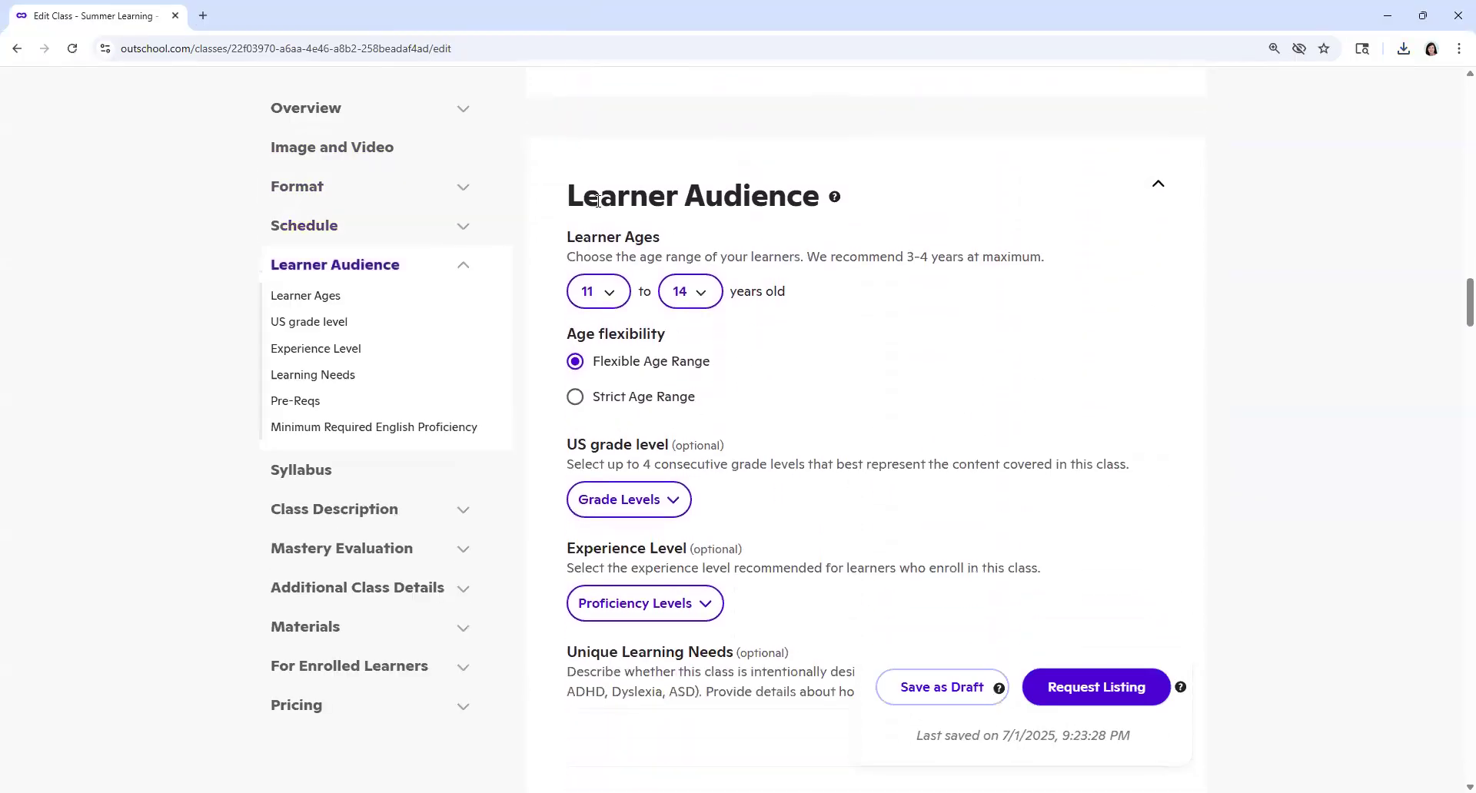
click(609, 294)
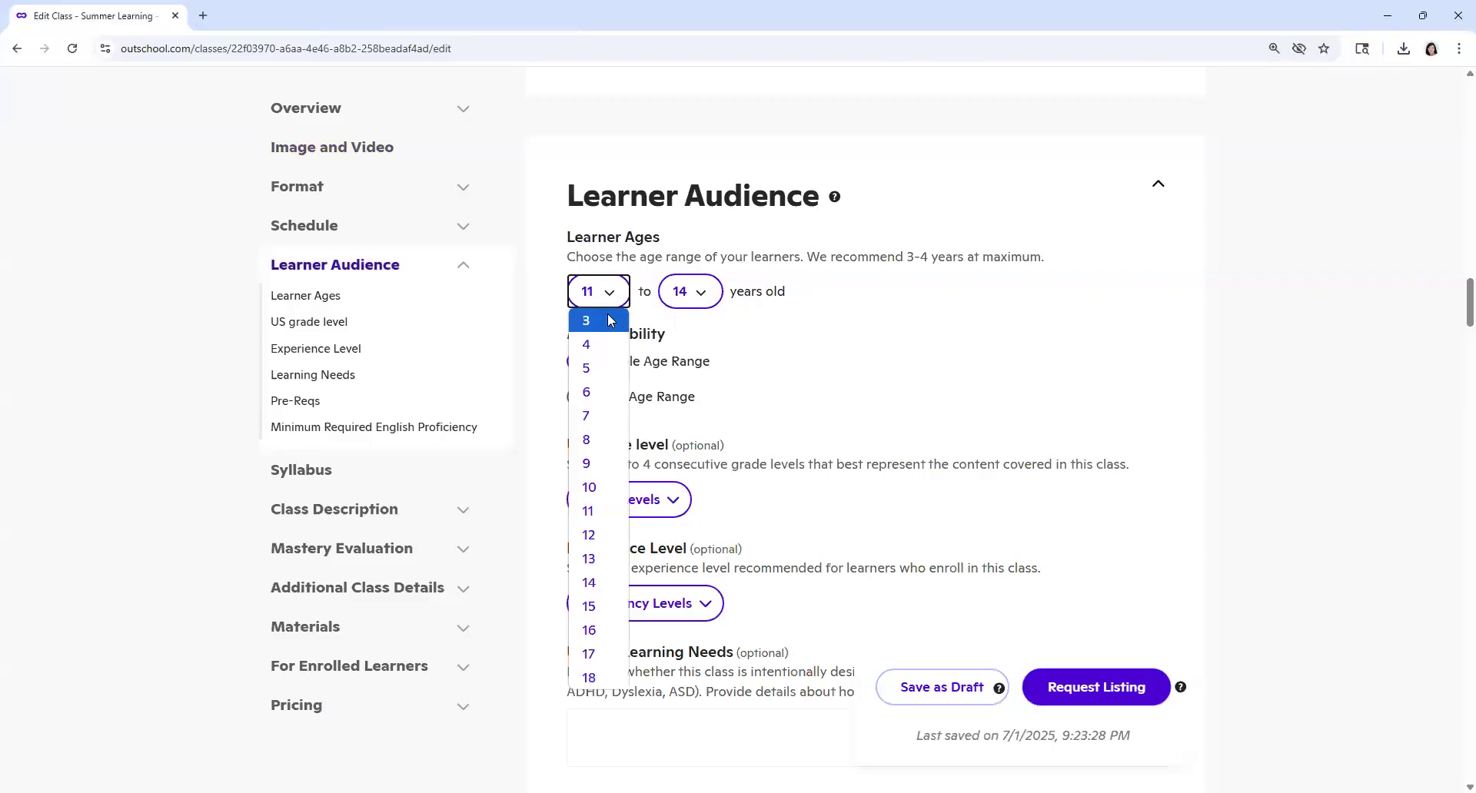
click(611, 321)
click(695, 294)
click(694, 371)
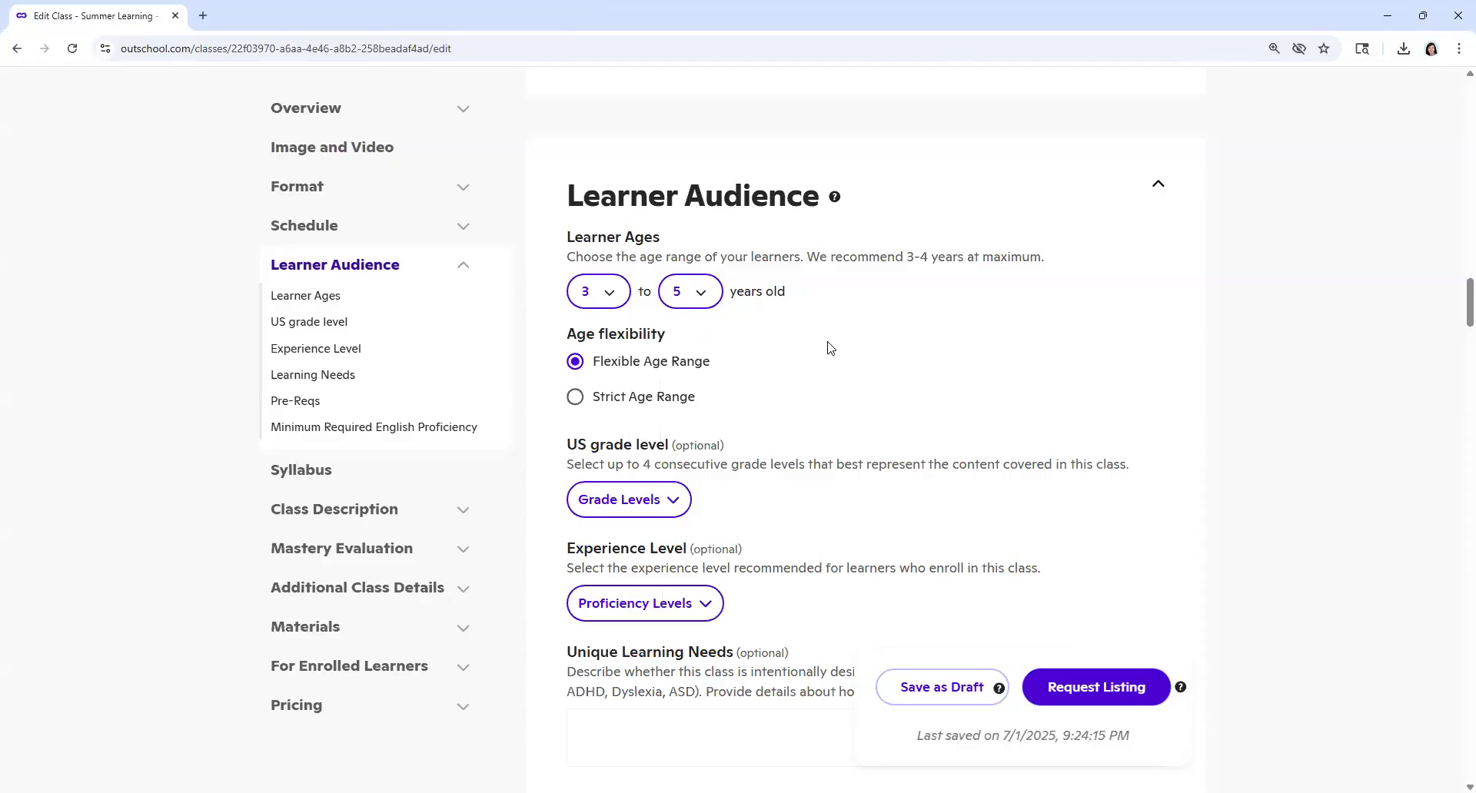
Step: Select Preschool, Pre-Kindergarten and Kindergarten as the US grade levels for the class
scroll(738, 371, down, 2)
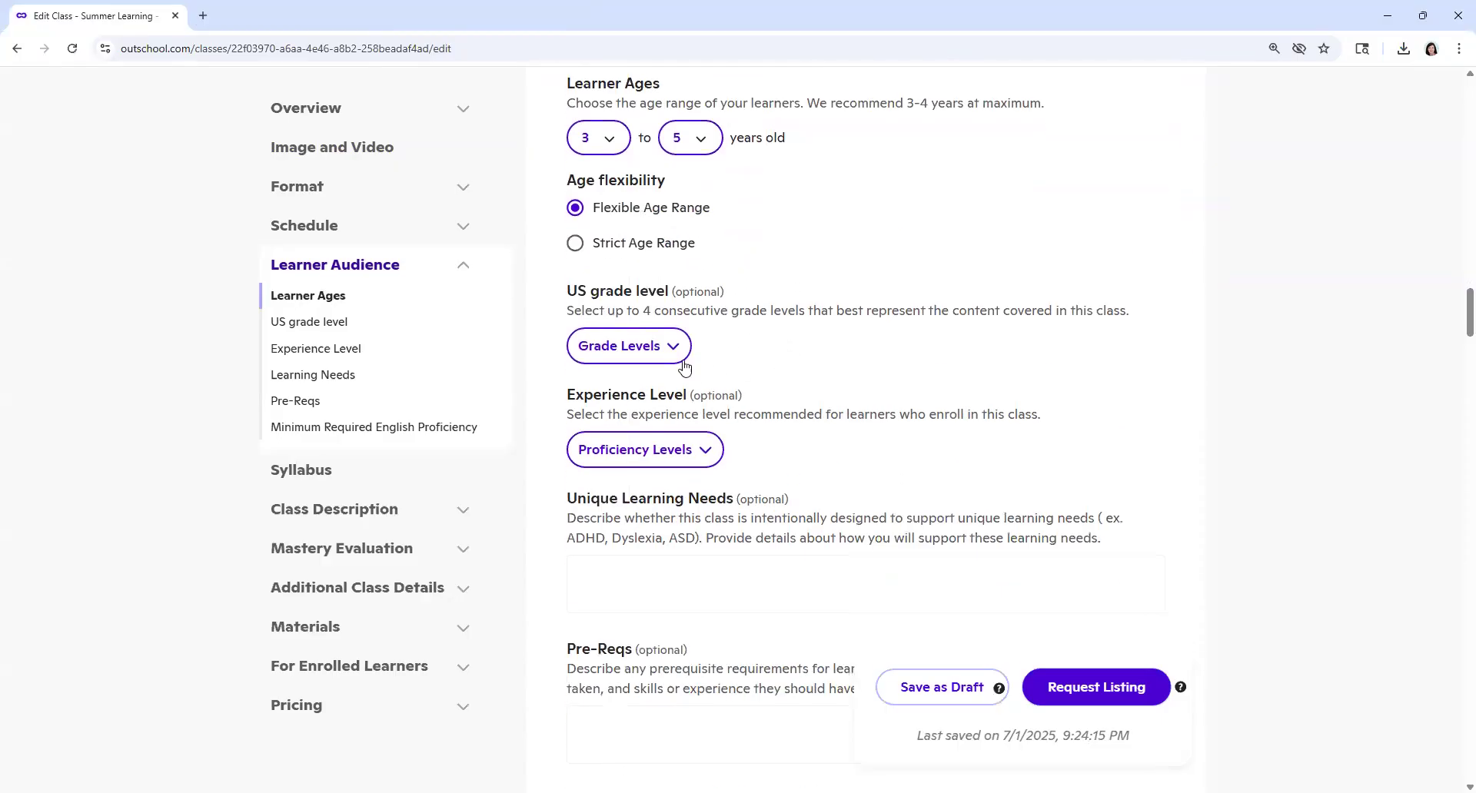
click(679, 355)
click(644, 420)
click(697, 360)
click(646, 356)
click(634, 448)
click(813, 366)
click(775, 351)
click(649, 472)
click(815, 414)
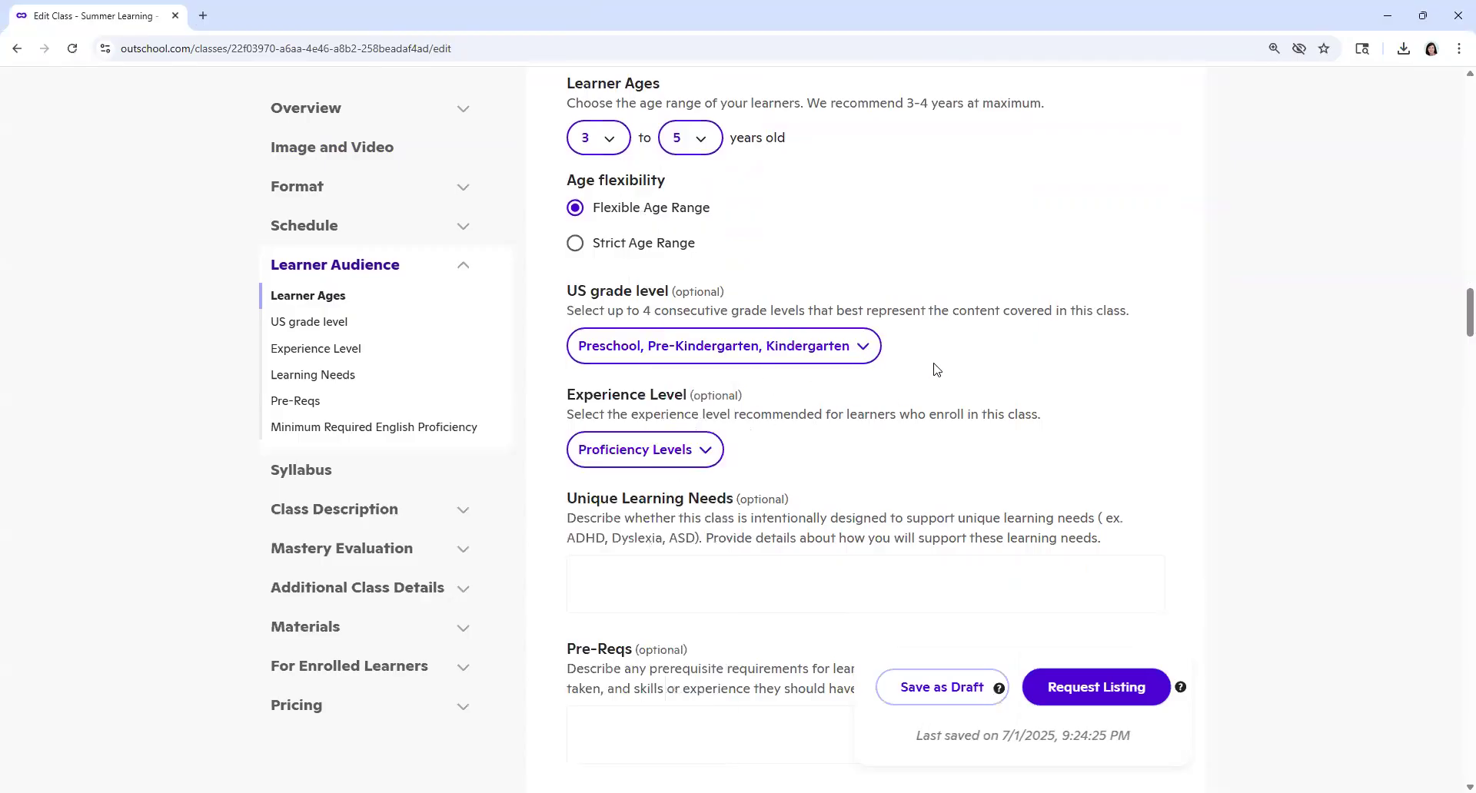
Step: Set the recommended experience level for learners to Beginner
scroll(936, 369, down, 2)
click(696, 298)
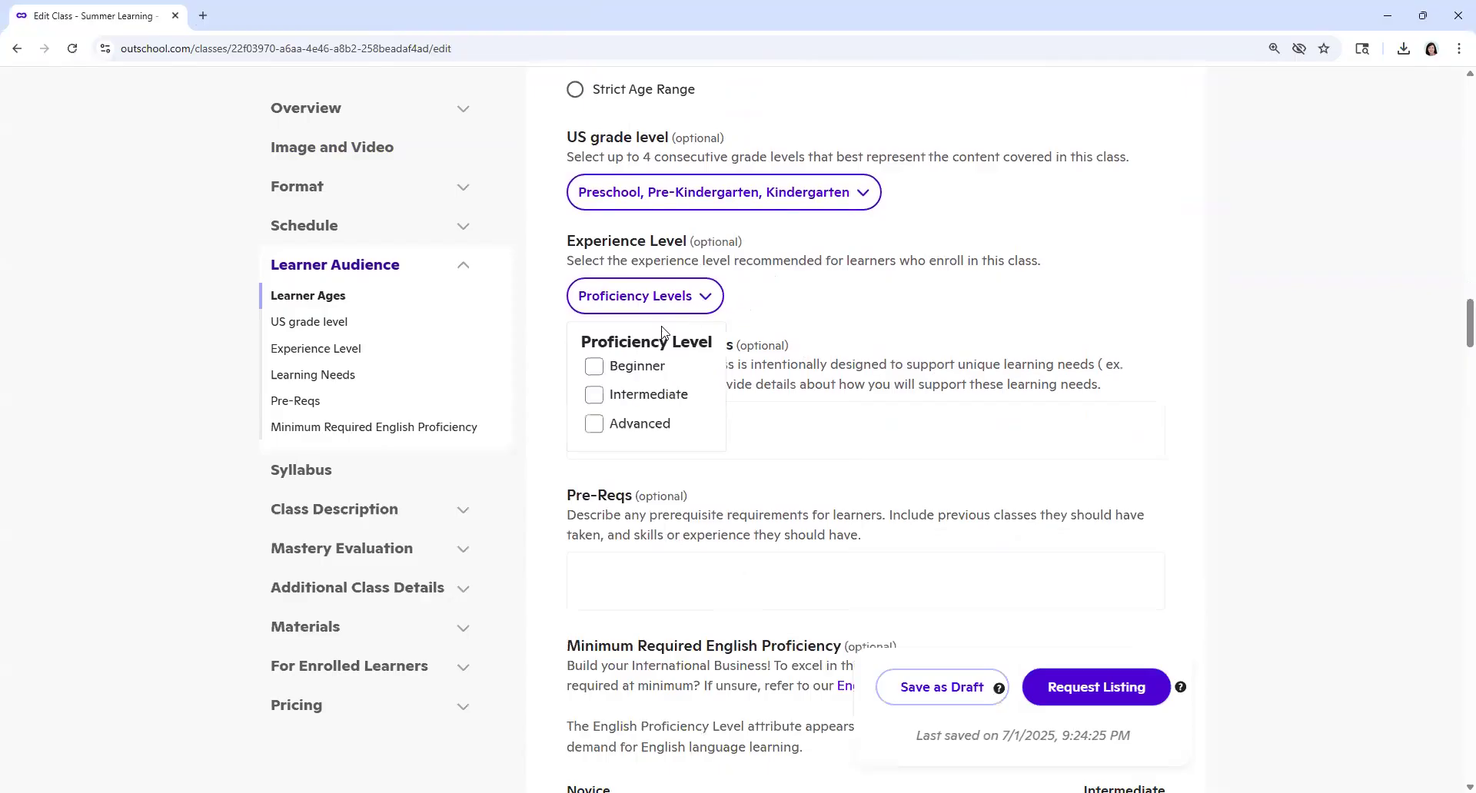
click(597, 368)
click(771, 349)
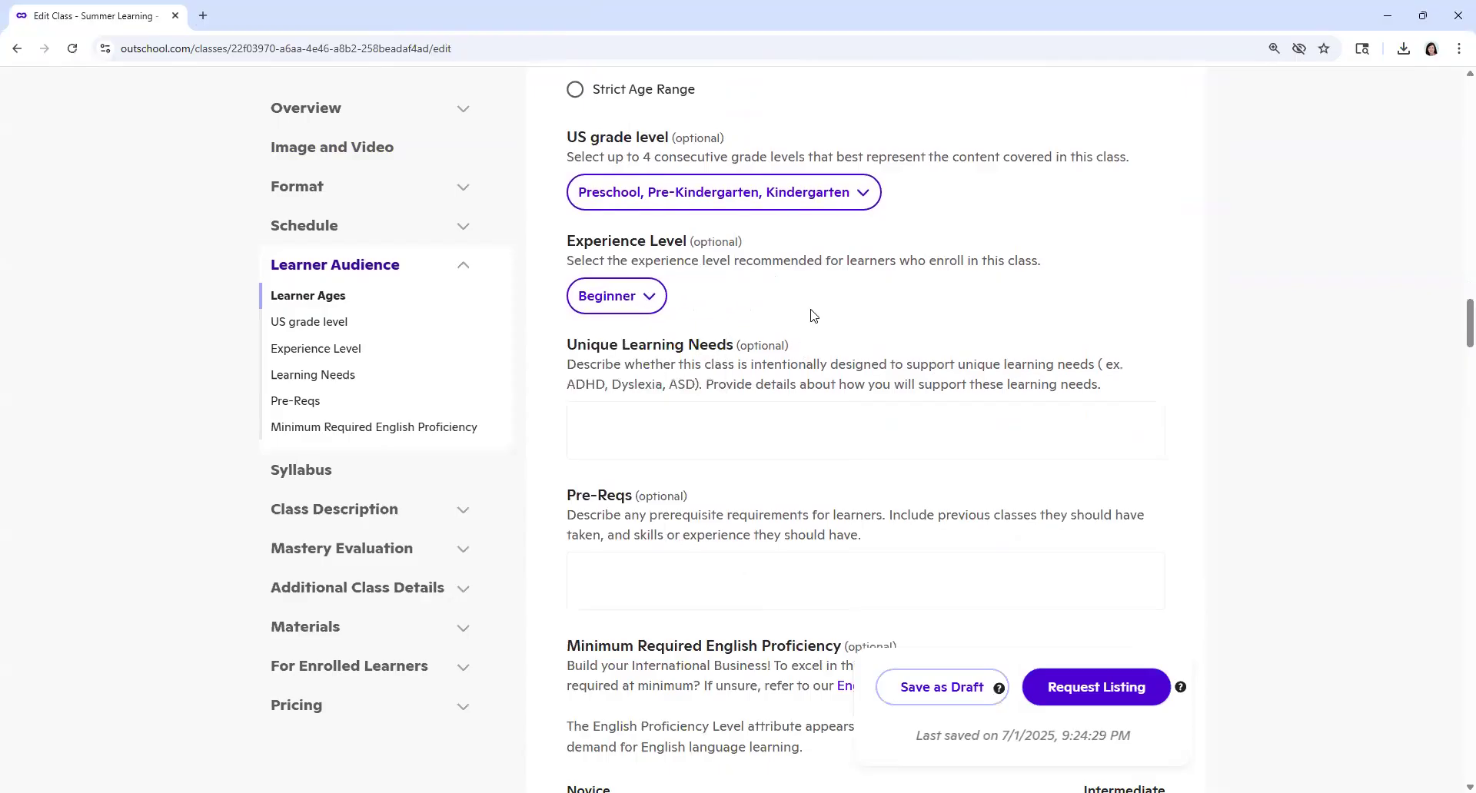
Step: Set the minimum required English proficiency to A0 and highlight the description of that level
scroll(813, 315, down, 3)
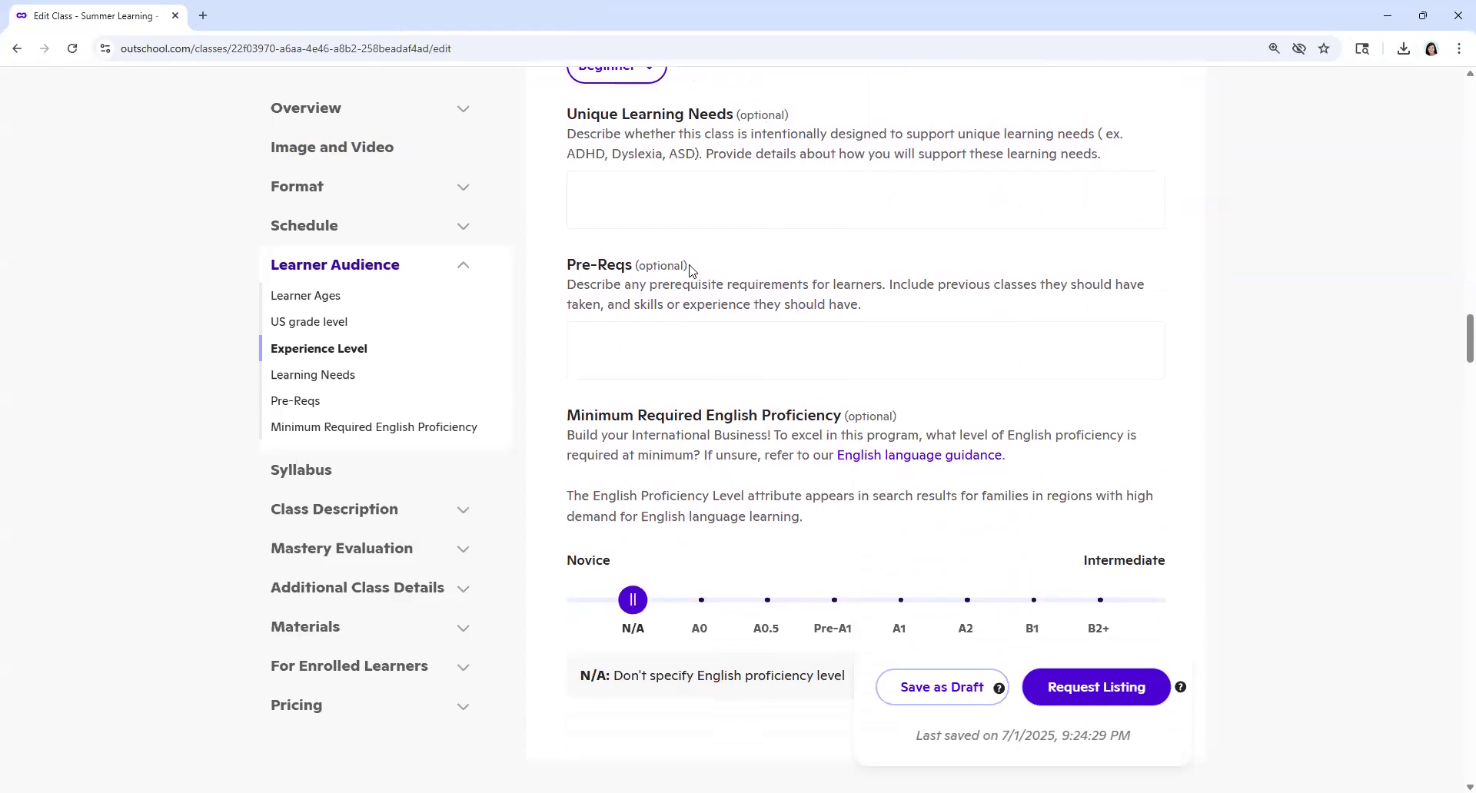
scroll(872, 429, down, 3)
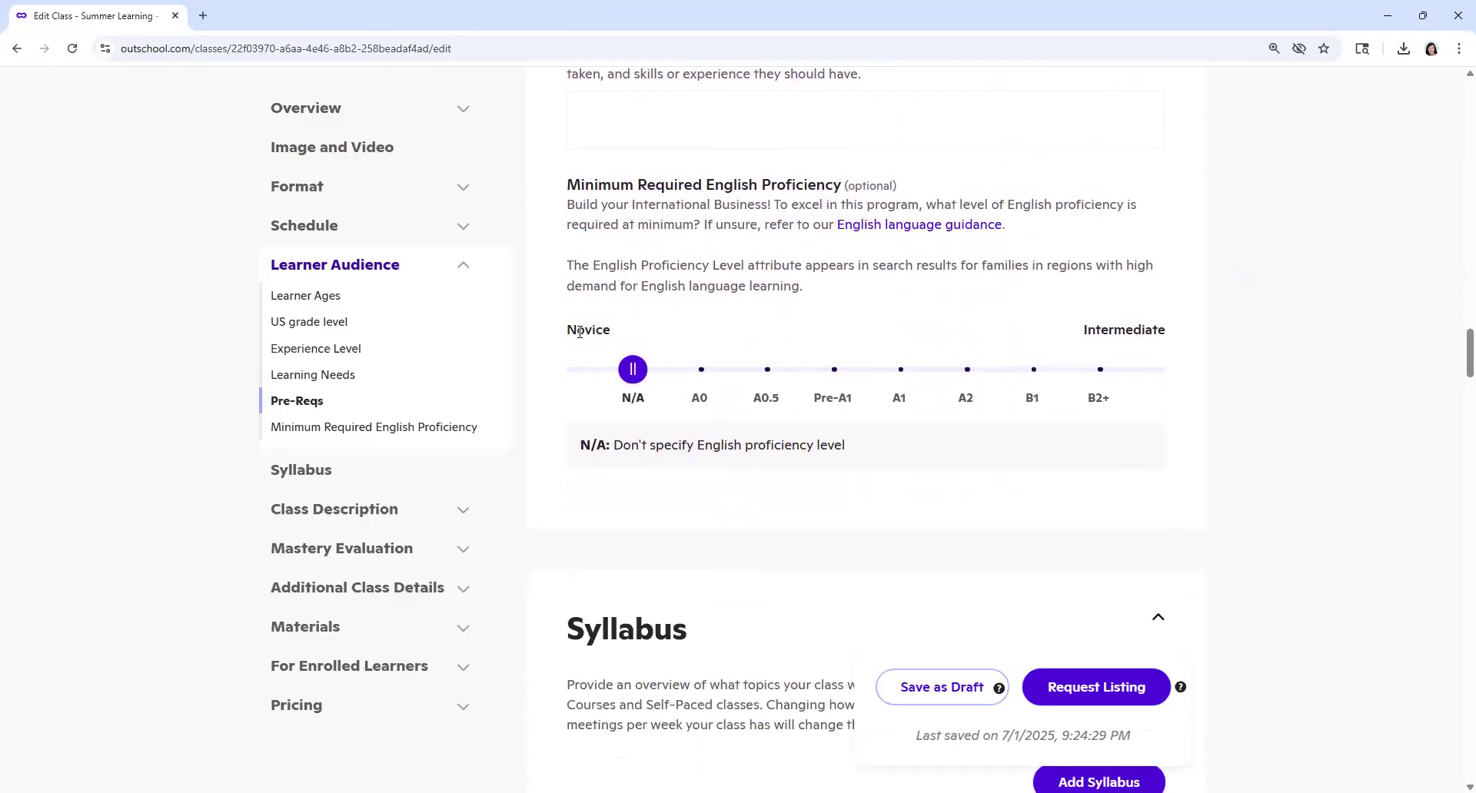
click(703, 376)
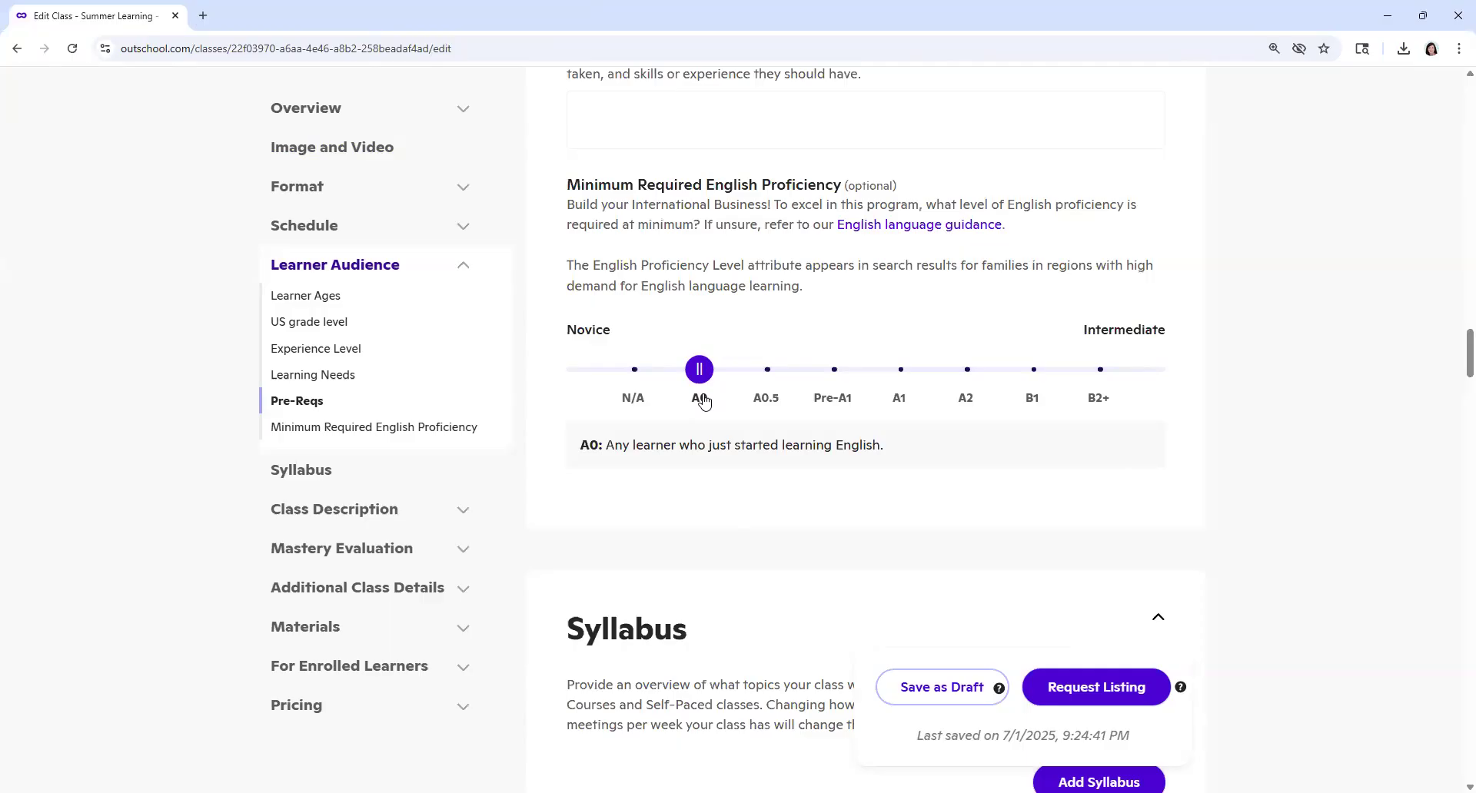
drag(609, 448, 891, 450)
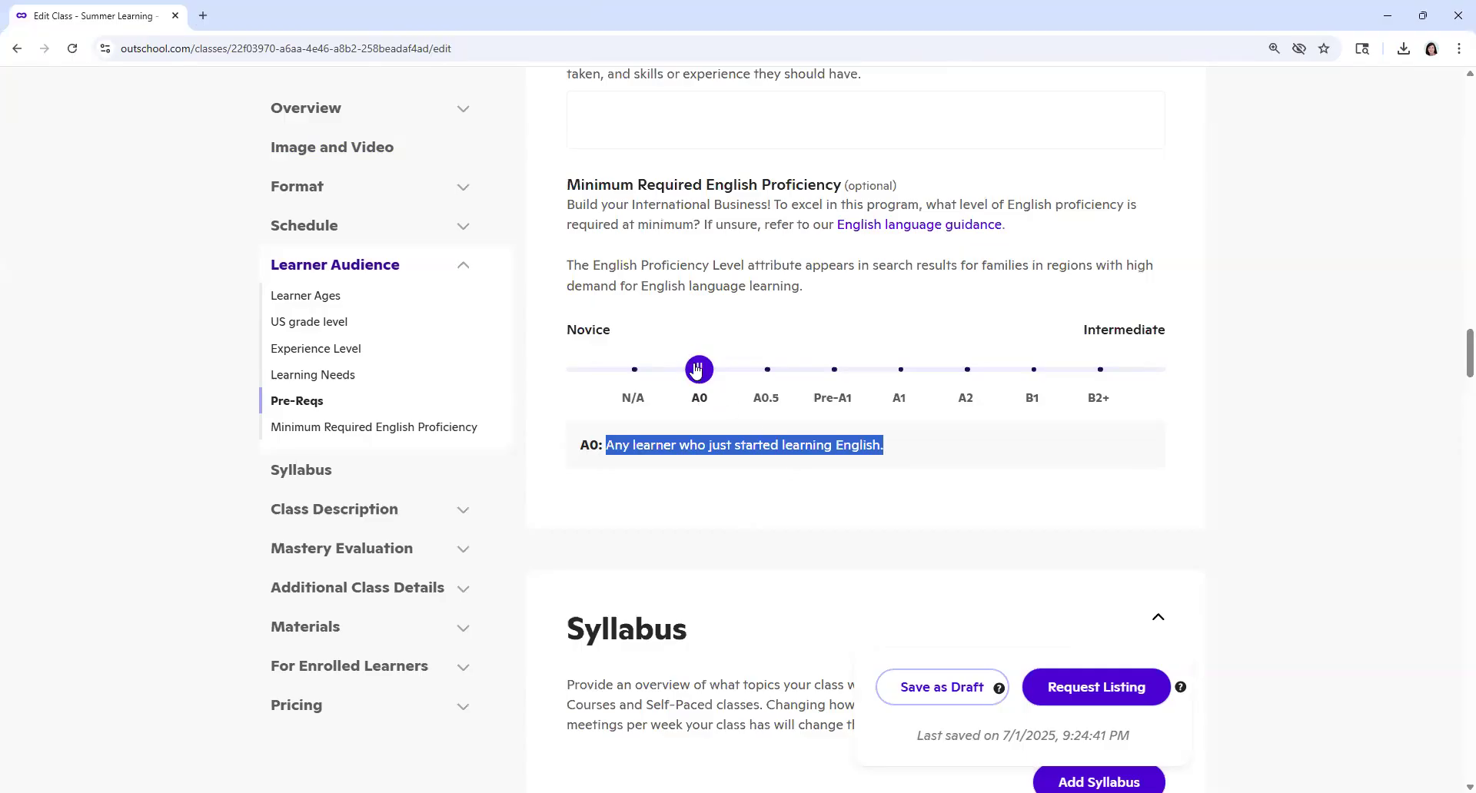
Step: Start adding a syllabus from the class listing's Syllabus section
scroll(723, 469, down, 2)
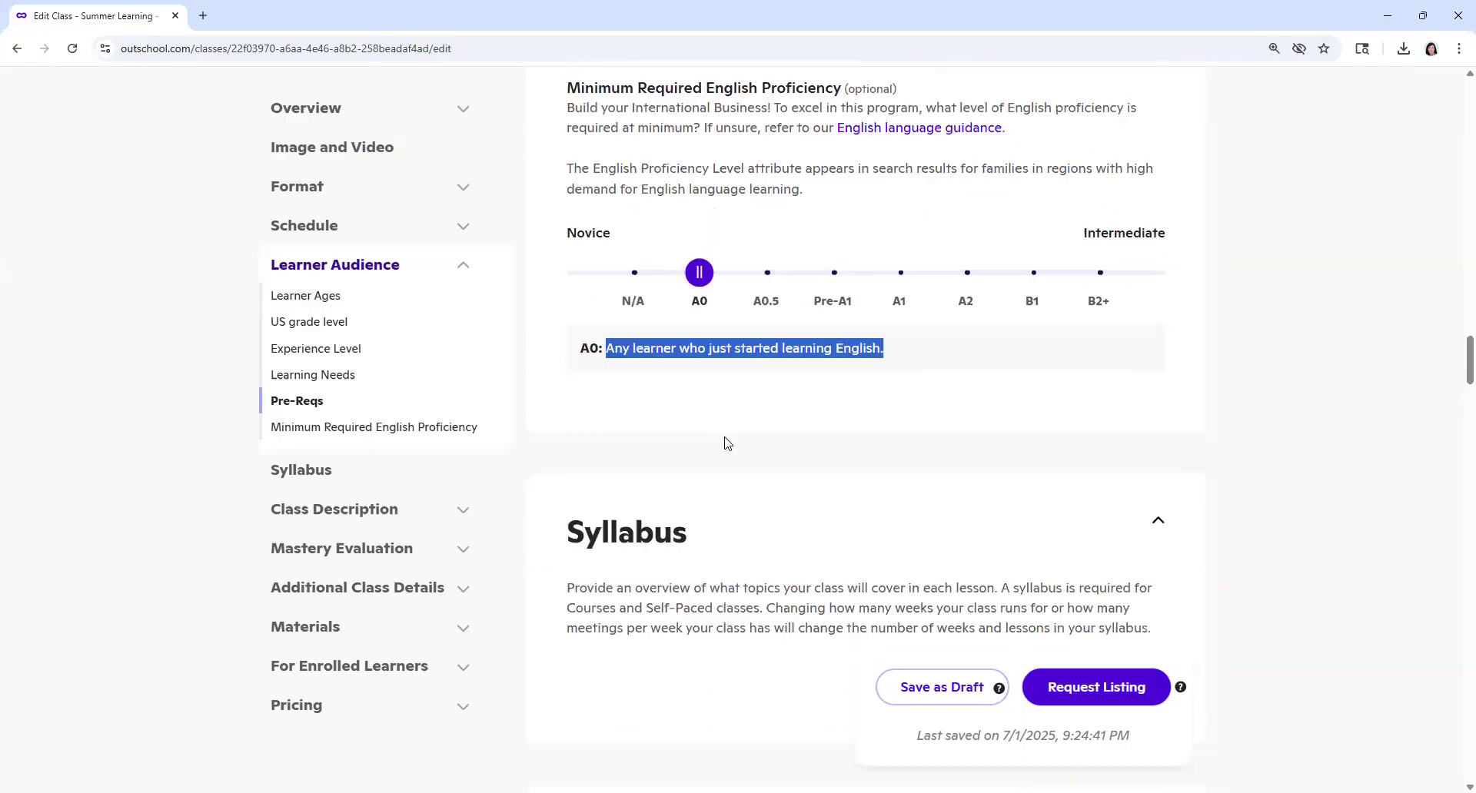
scroll(752, 416, down, 4)
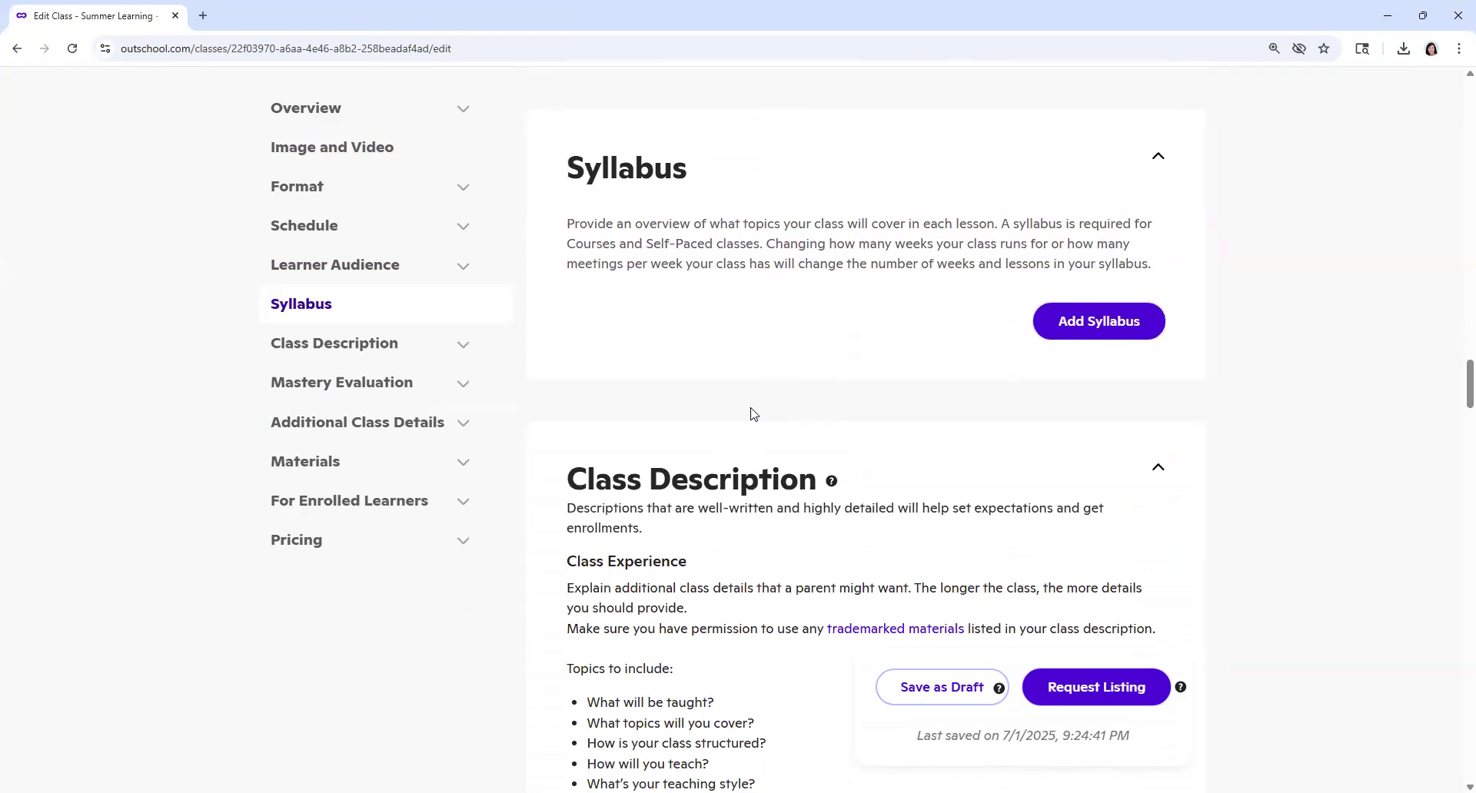
drag(569, 168, 708, 177)
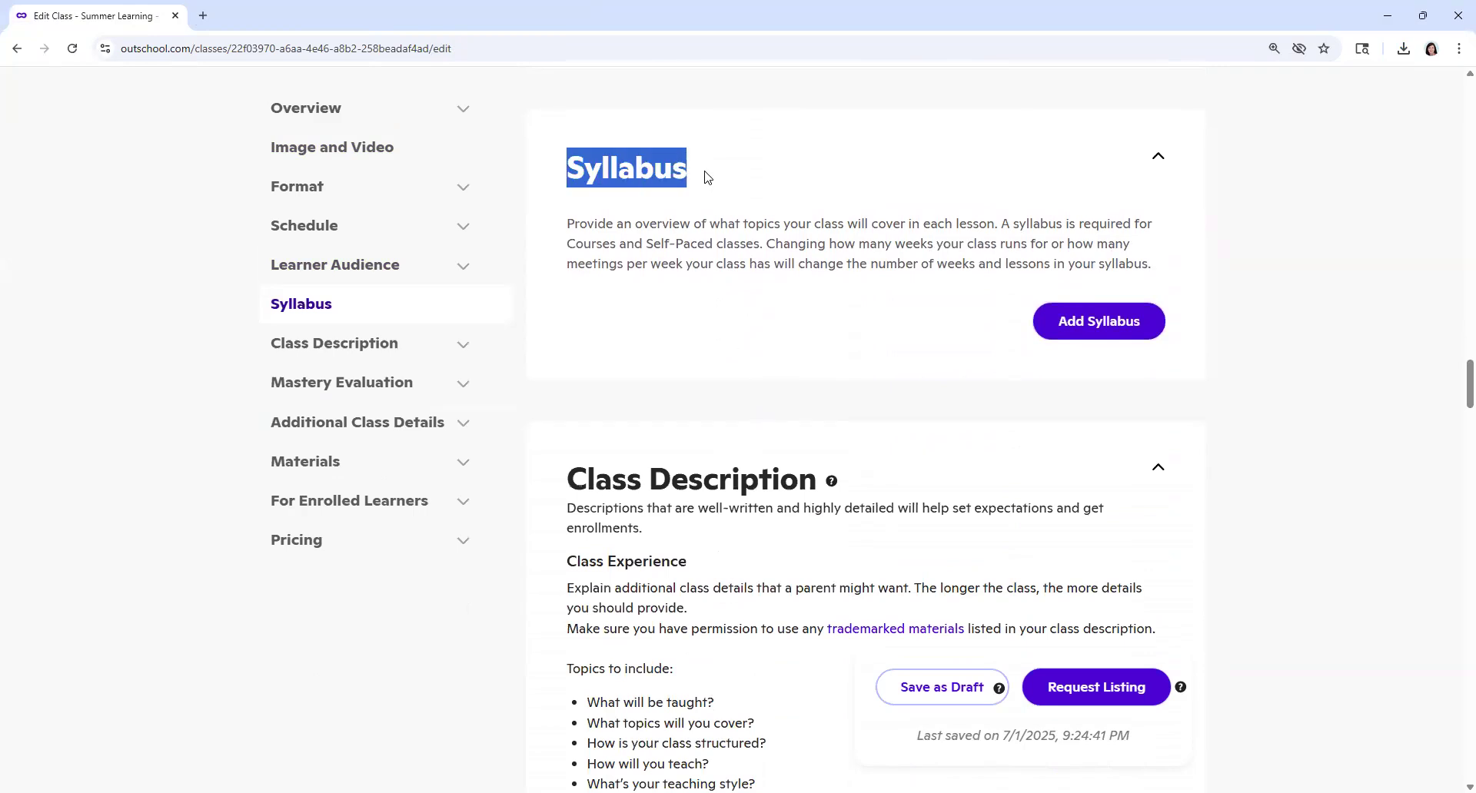
click(1100, 321)
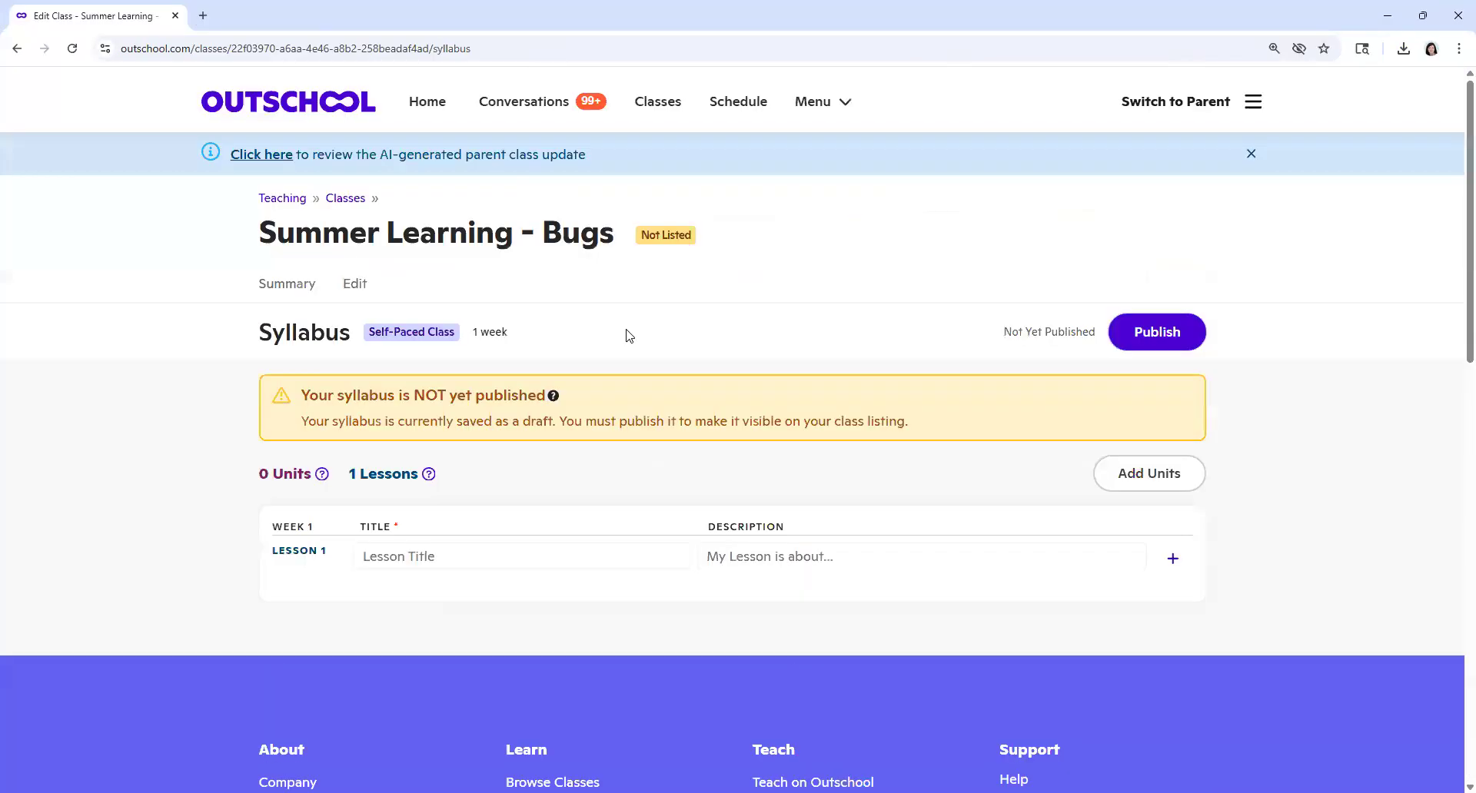
Step: Title Lesson 1 "Bugs Unit" and give it the description "My lesson is about bugs."
click(464, 550)
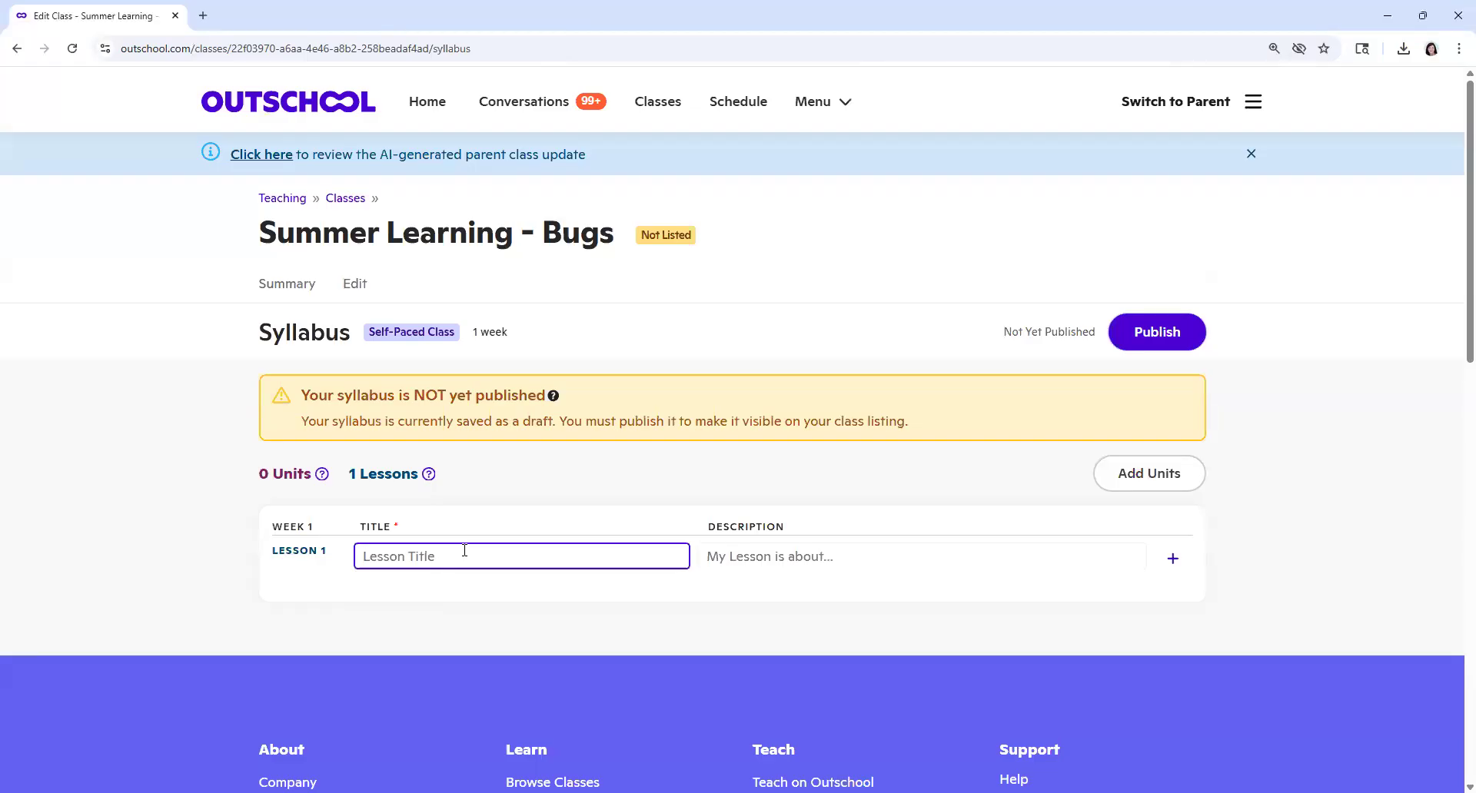
text(Bugs Unit)
click(738, 558)
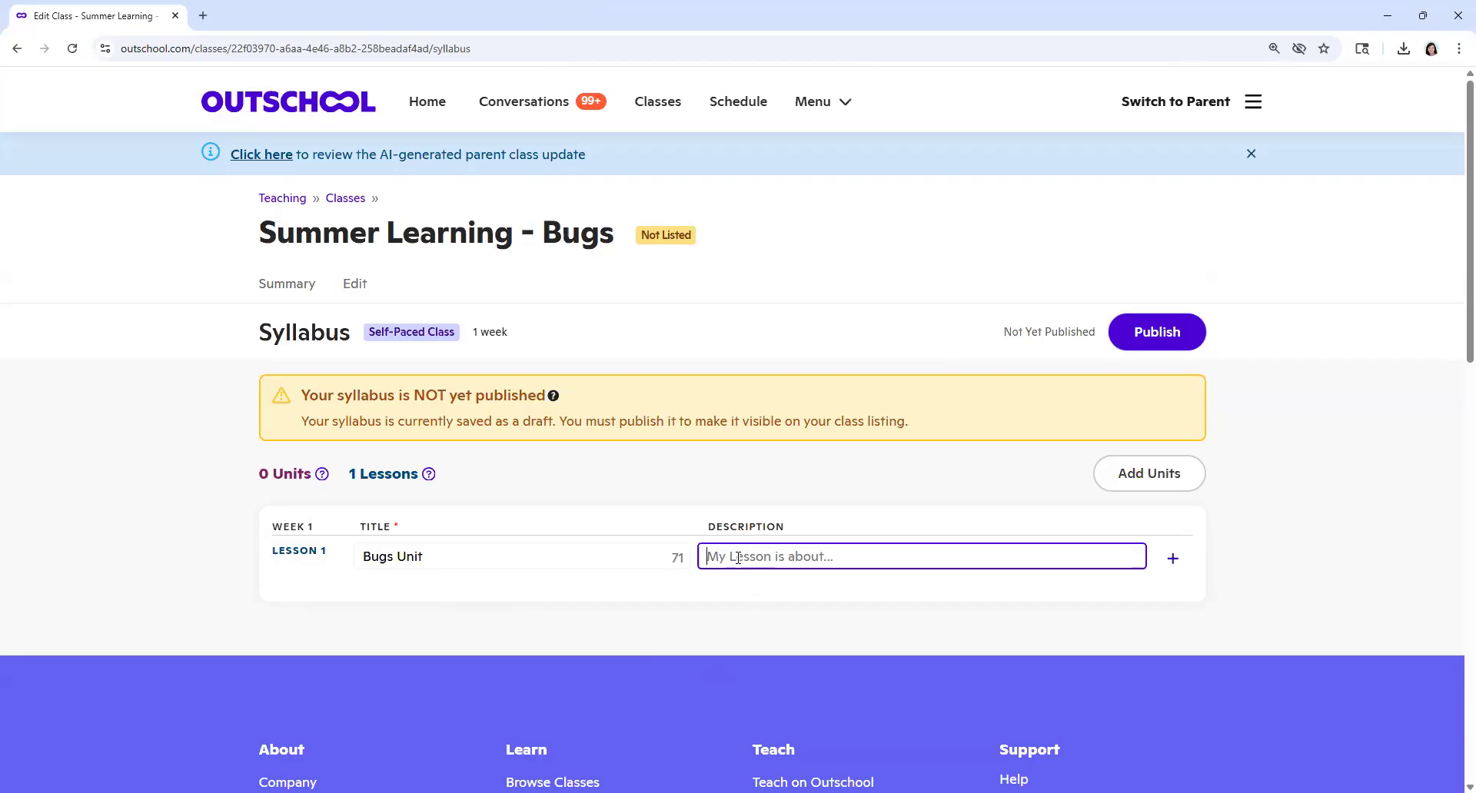
text(My lesson is about bugs.)
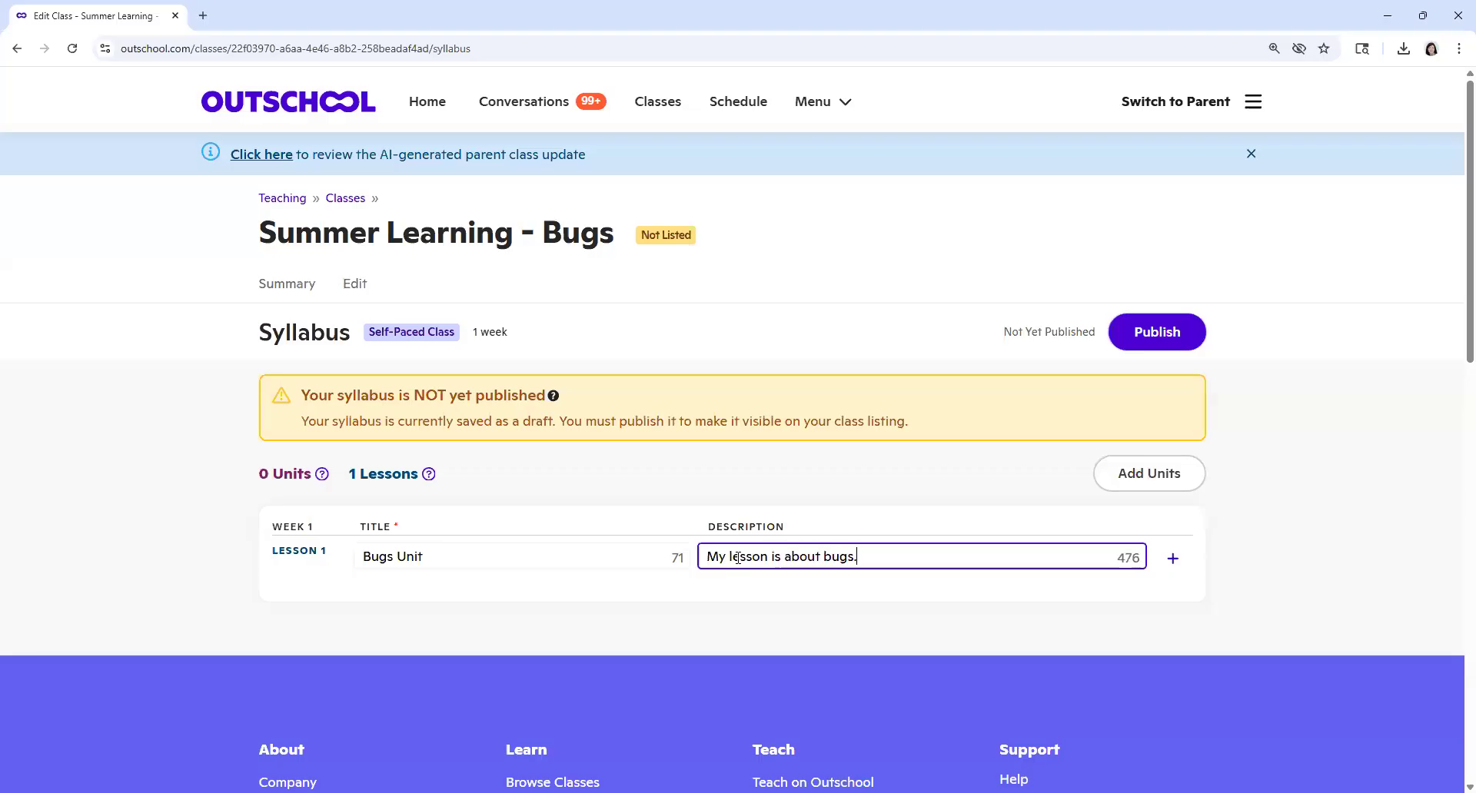
Step: Publish the class syllabus and return to editing the class listing
click(1147, 337)
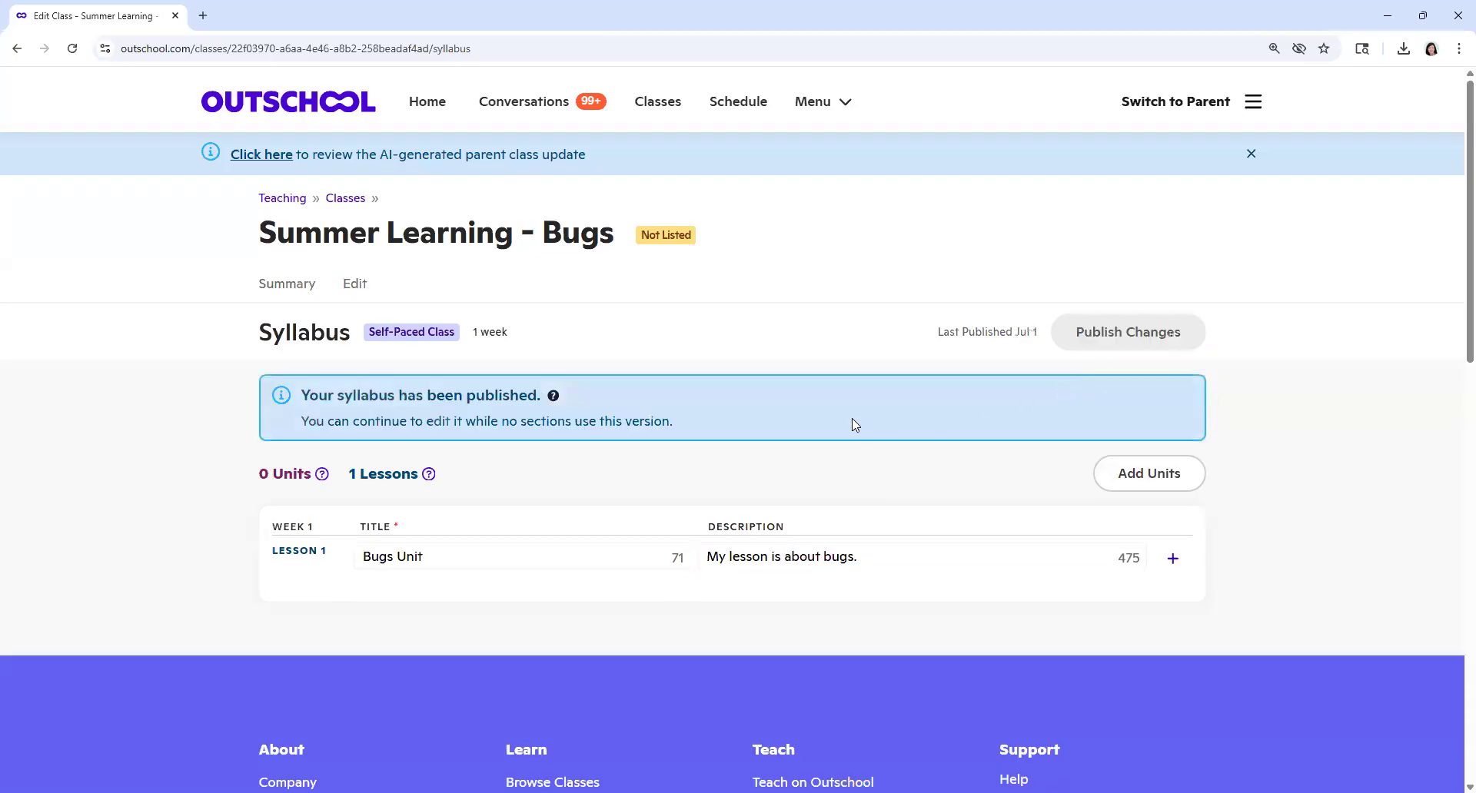
scroll(855, 425, down, 1)
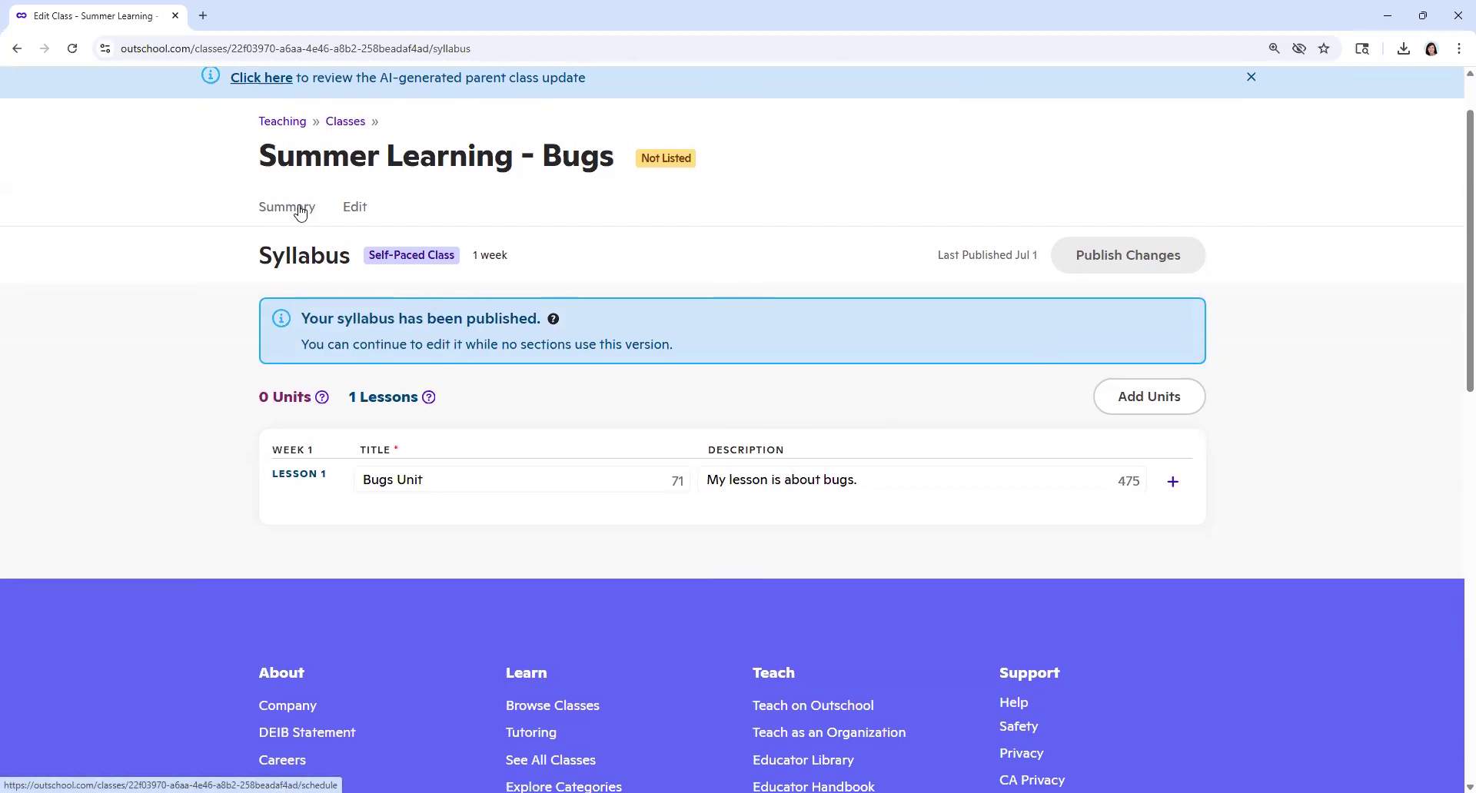
click(357, 214)
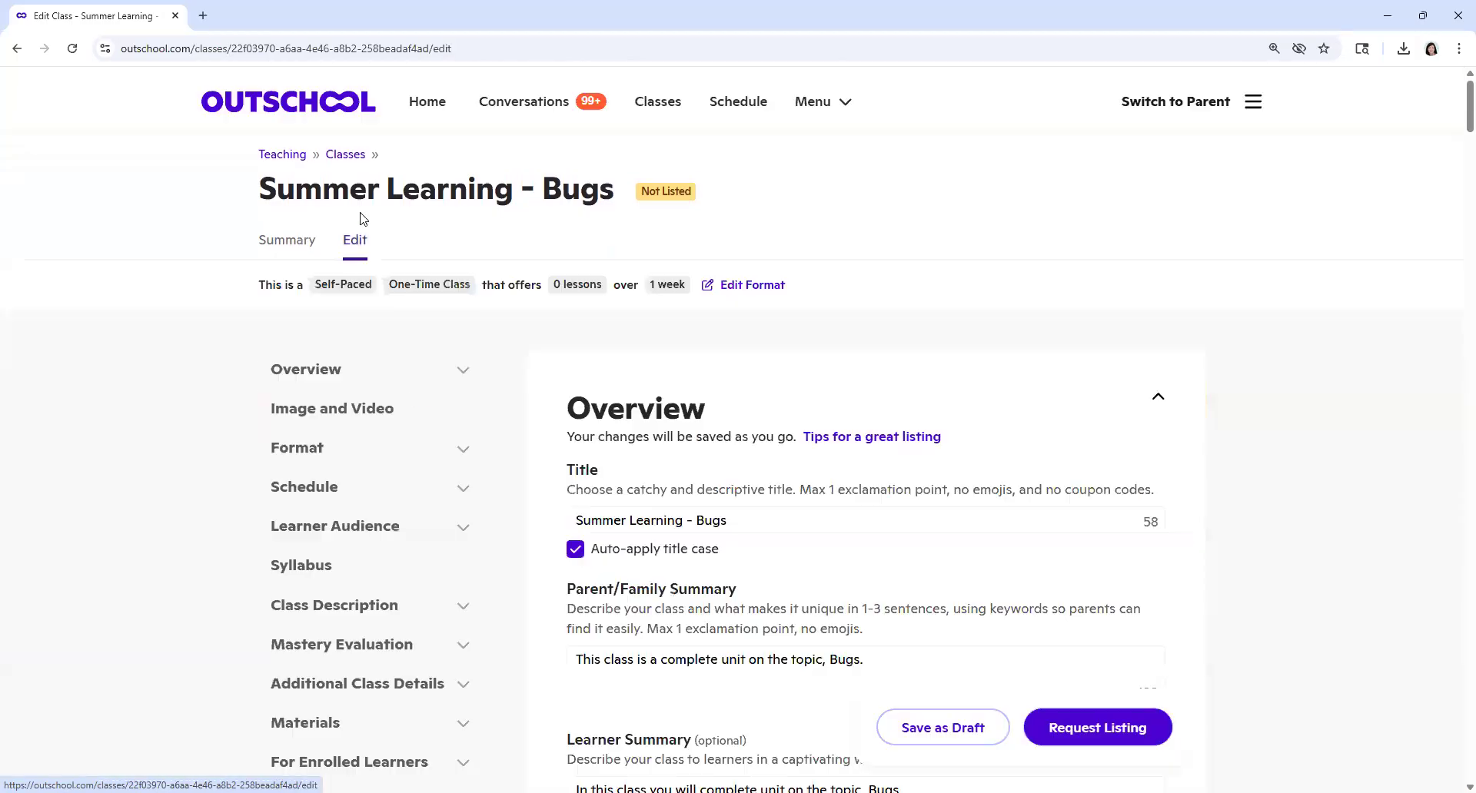
scroll(431, 388, down, 3)
scroll(431, 397, down, 3)
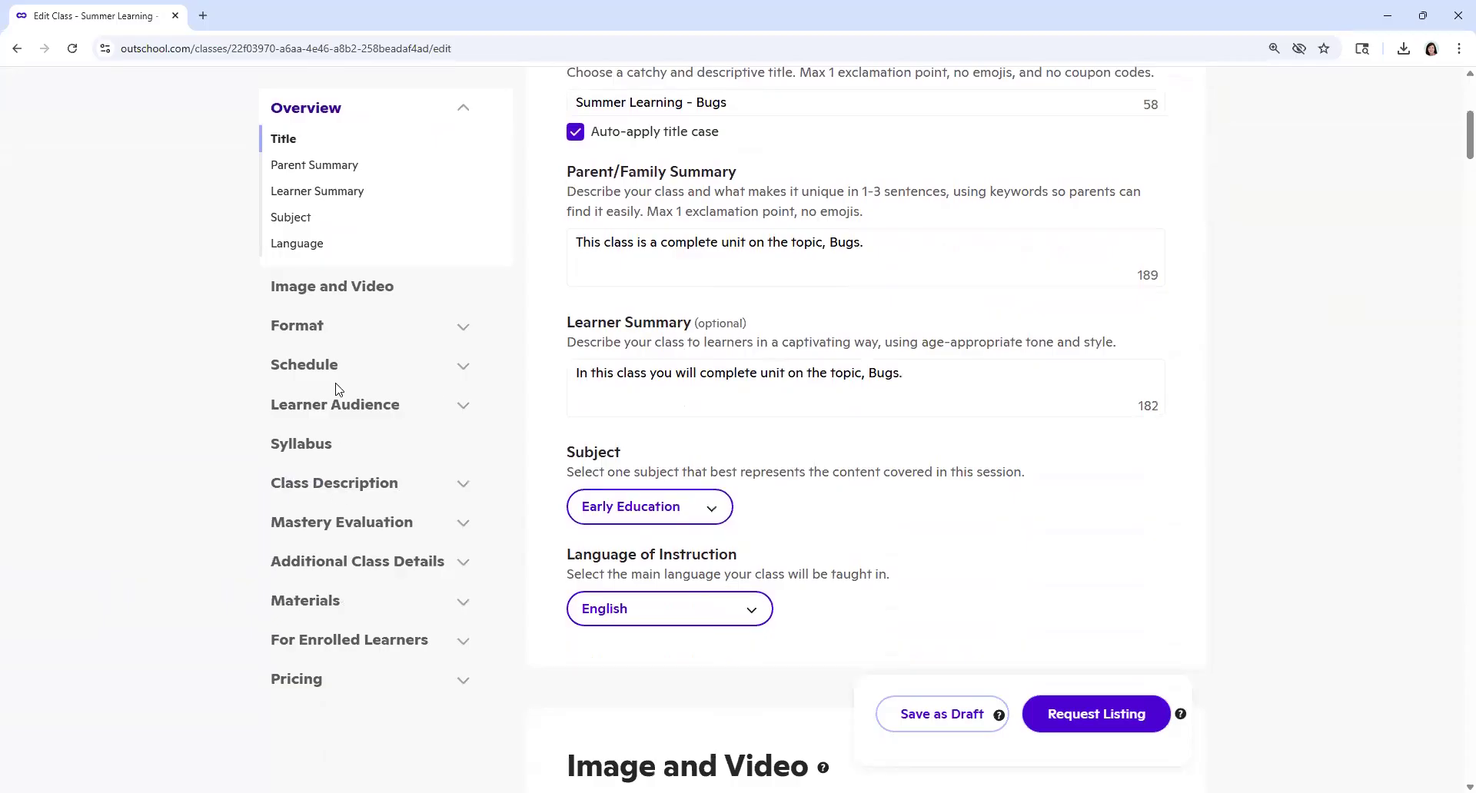
Step: Begin the Class Experience description with "In this class, students will learn about Bugs. We will complete a Unit including:"
click(319, 444)
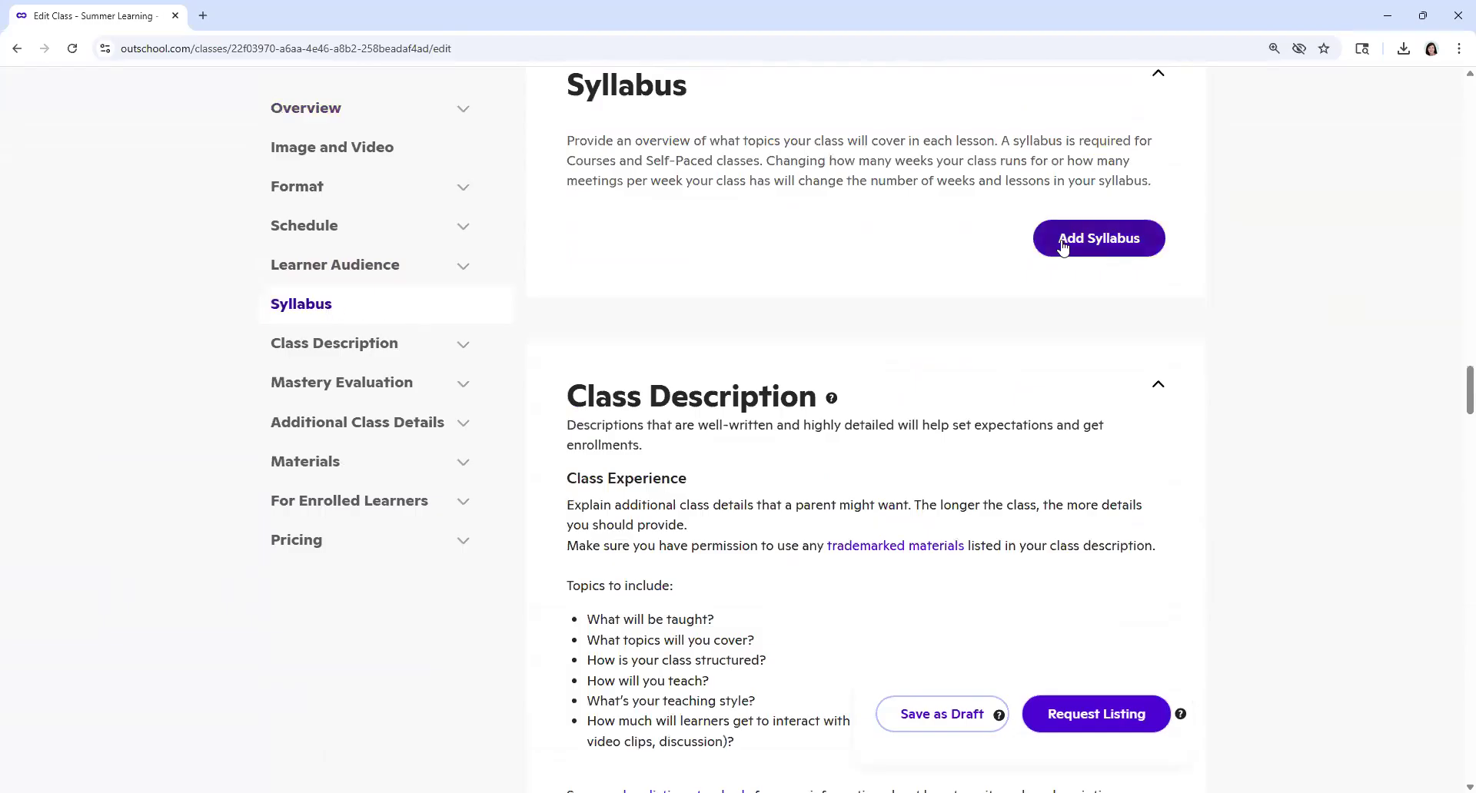
click(300, 350)
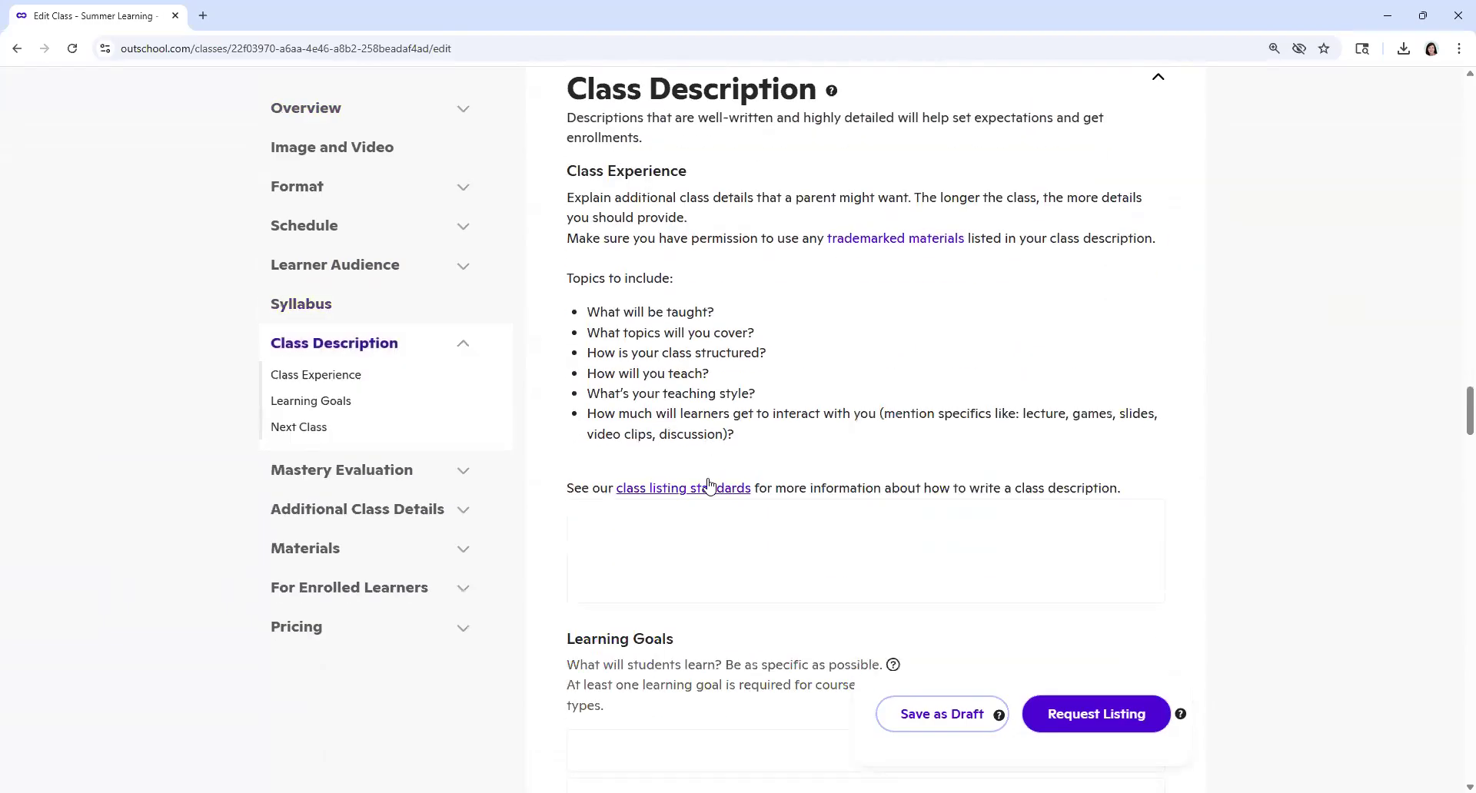
scroll(692, 484, down, 1)
click(669, 477)
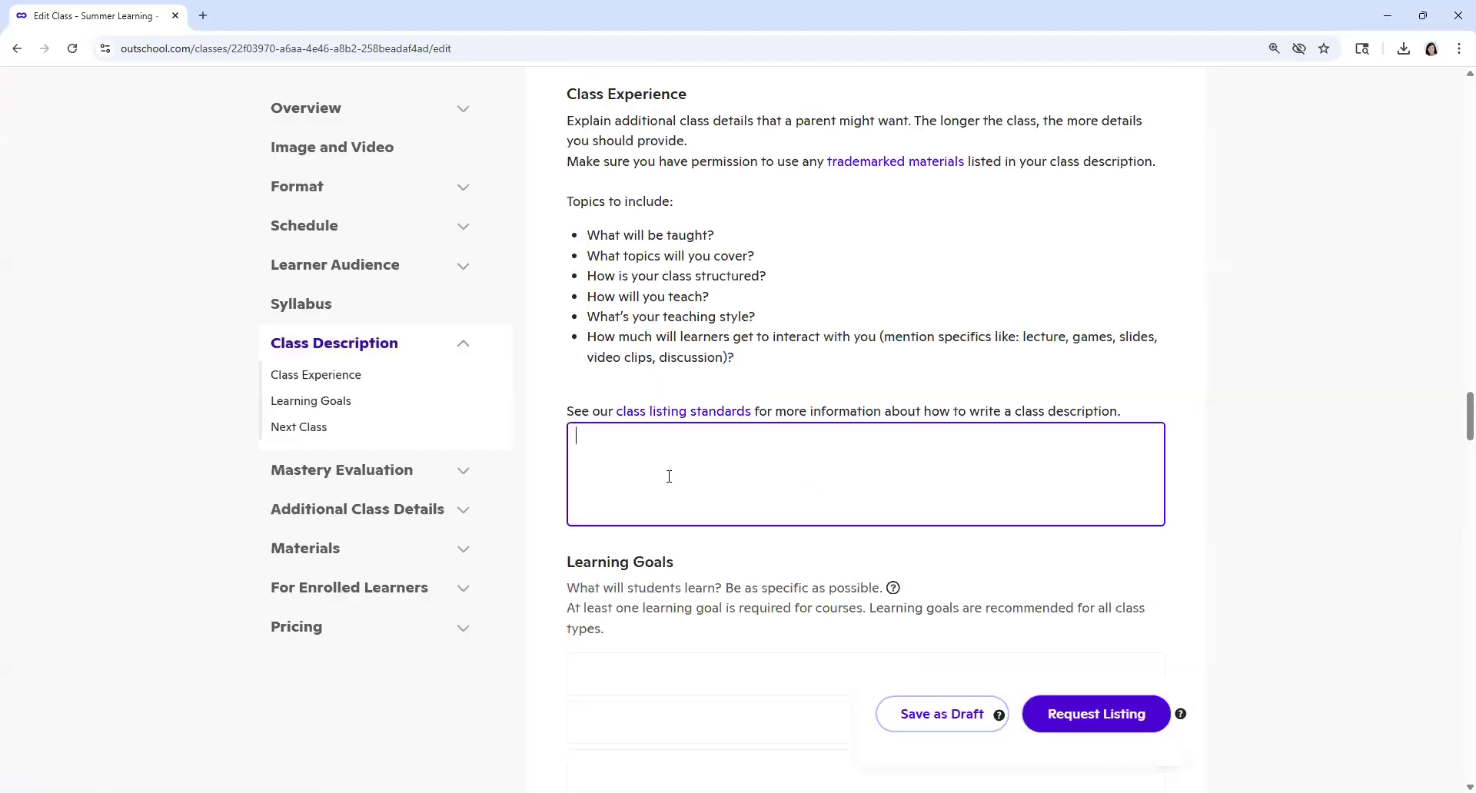
text(In this class, )
text(su)
text(tude)
text(nts will learn about )
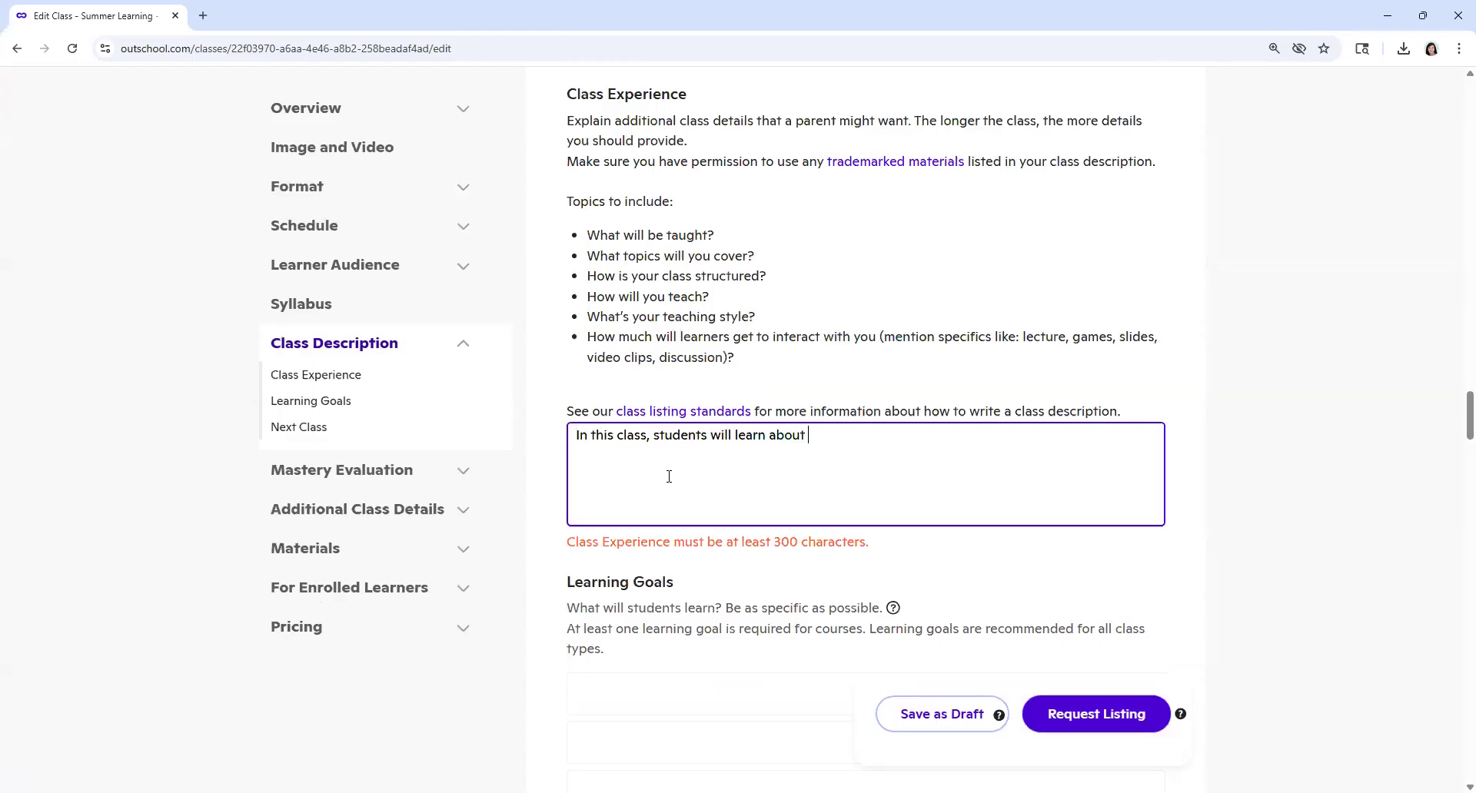
text(Bugs.  We will complete a )
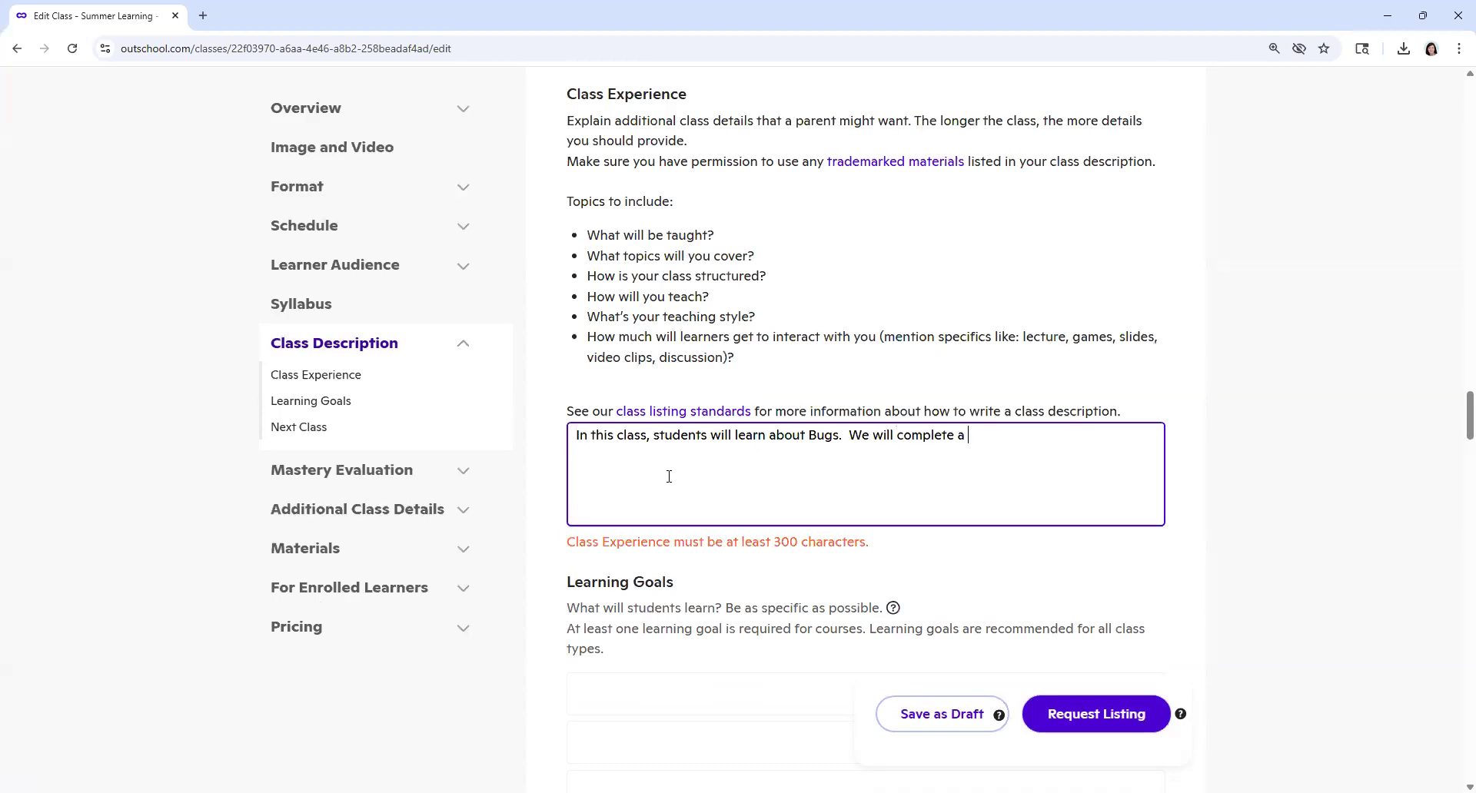
text(Unit incl)
text(uding)
text(Letter R)
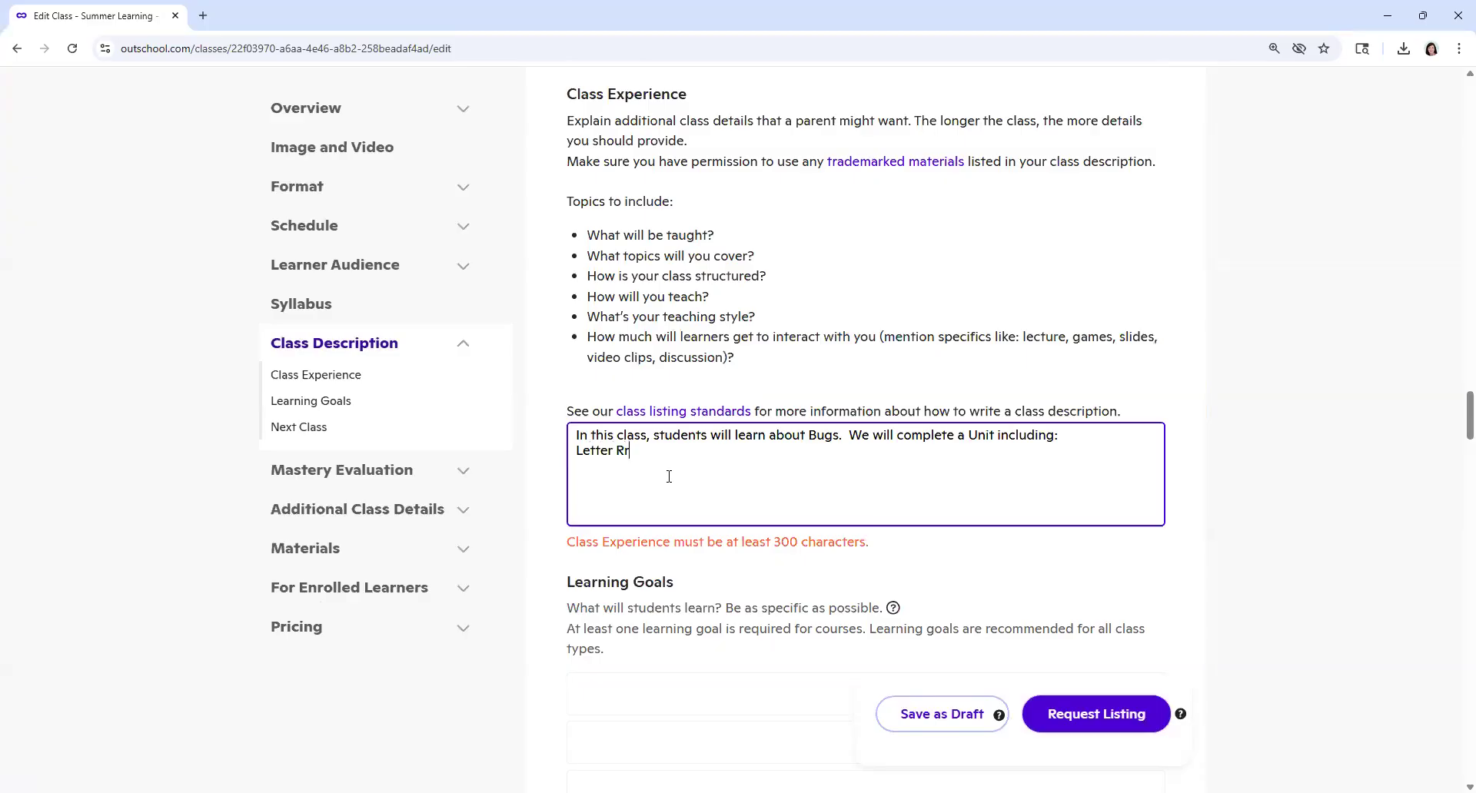
text(ecognition)
Step: List Letter Recognition, Phonics, Handwriting and Math on separate lines below the Class Experience introduction
key(Return)
text(Phonics)
key(Return)
text(Handwirint)
key(Return)
key(BackSpace)
key(BackSpace)
key(BackSpace)
key(BackSpace)
key(BackSpace)
key(BackSpace)
text(riting )
text(Math )
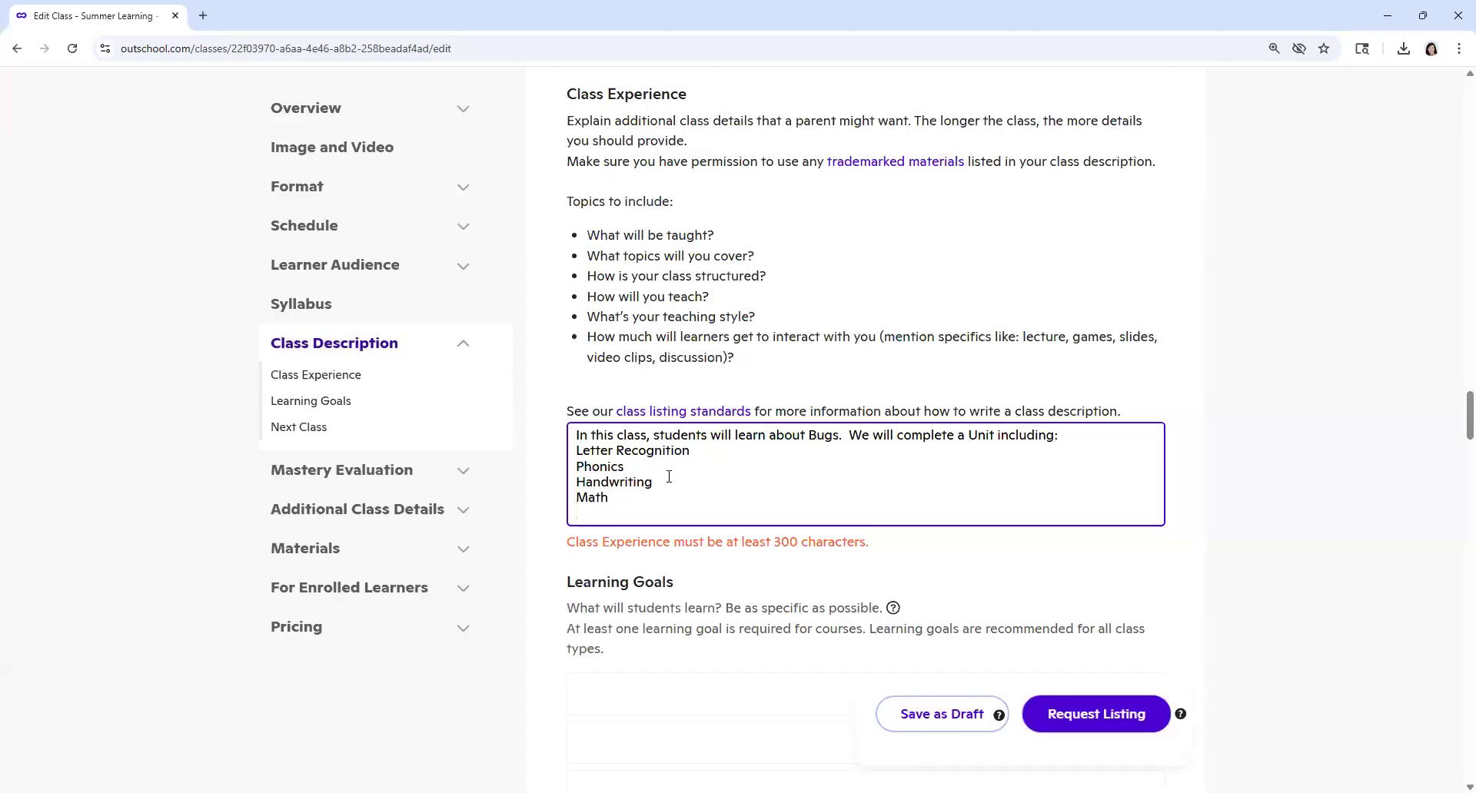
text(Music)
Step: Extend the topic list with Music, Science, Art and Story Time on separate lines, followed by a blank line
key(Return)
text(Science/So)
key(BackSpace)
key(BackSpace)
key(BackSpace)
key(Return)
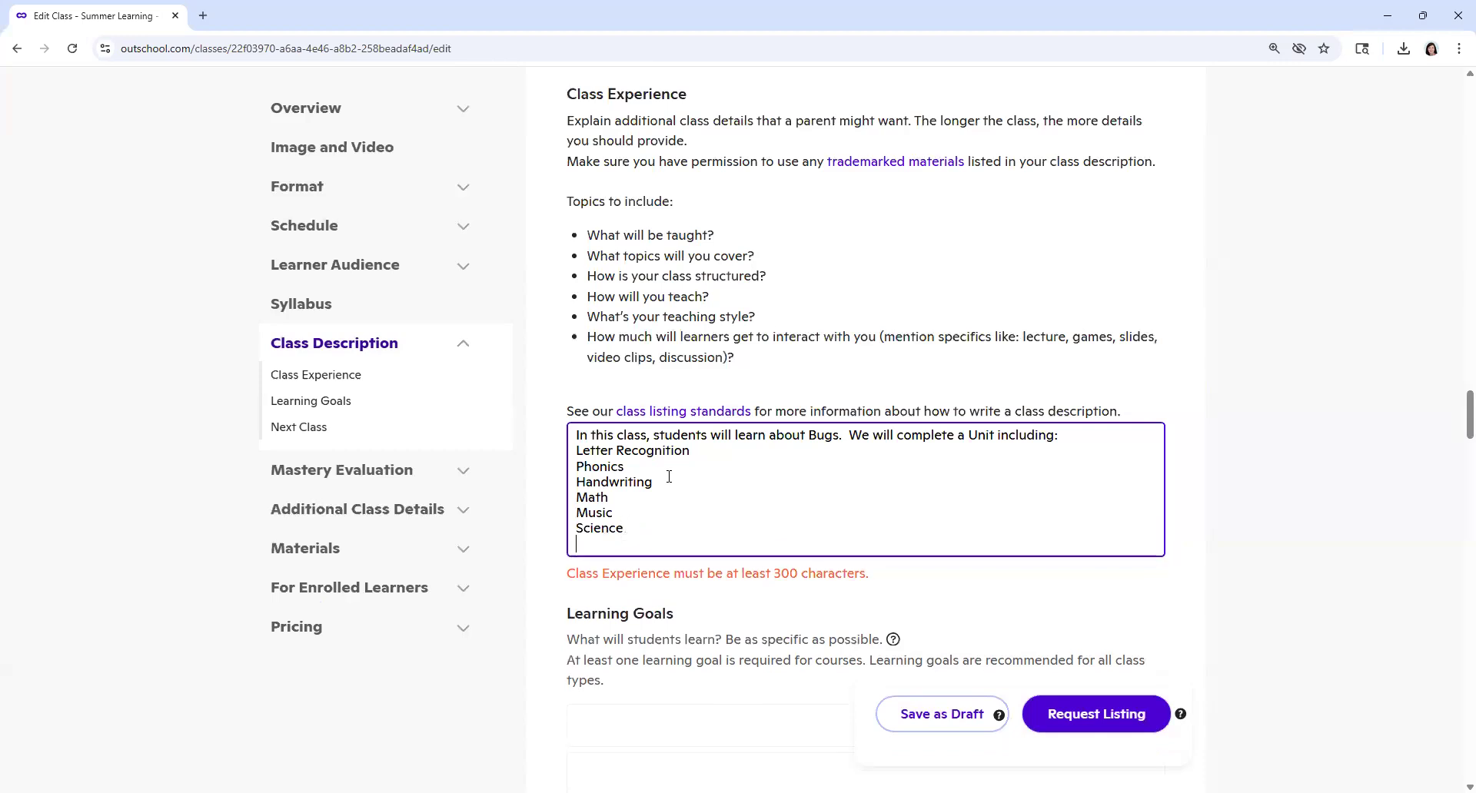
text(Art)
key(Return)
text(Story tim)
key(BackSpace)
key(BackSpace)
key(BackSpace)
text(Time)
key(Return)
key(Return)
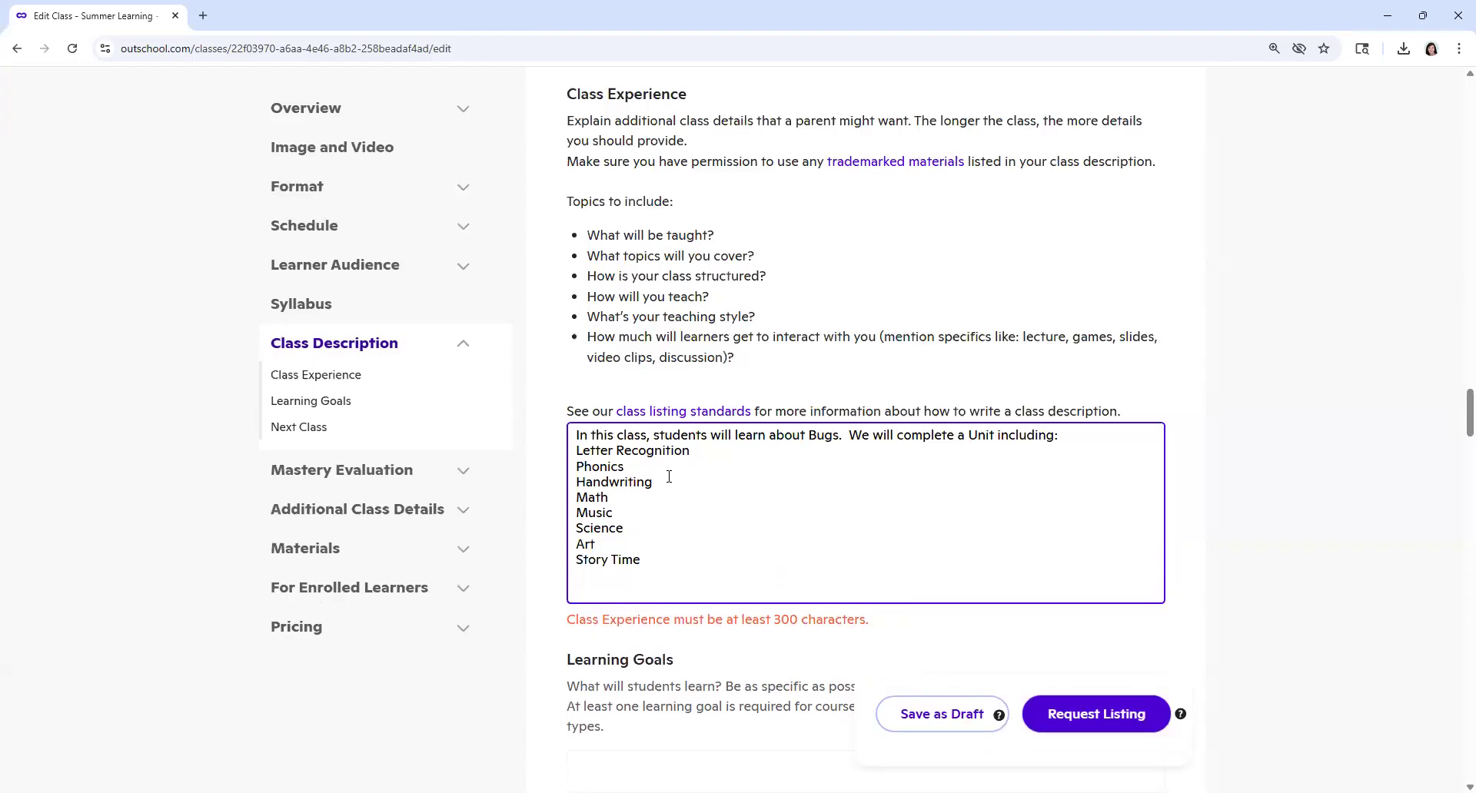
Step: Add the sentence "The teacher is available to answer any questions you may have." below the topic list
text(The teacher is available to answer any qustions)
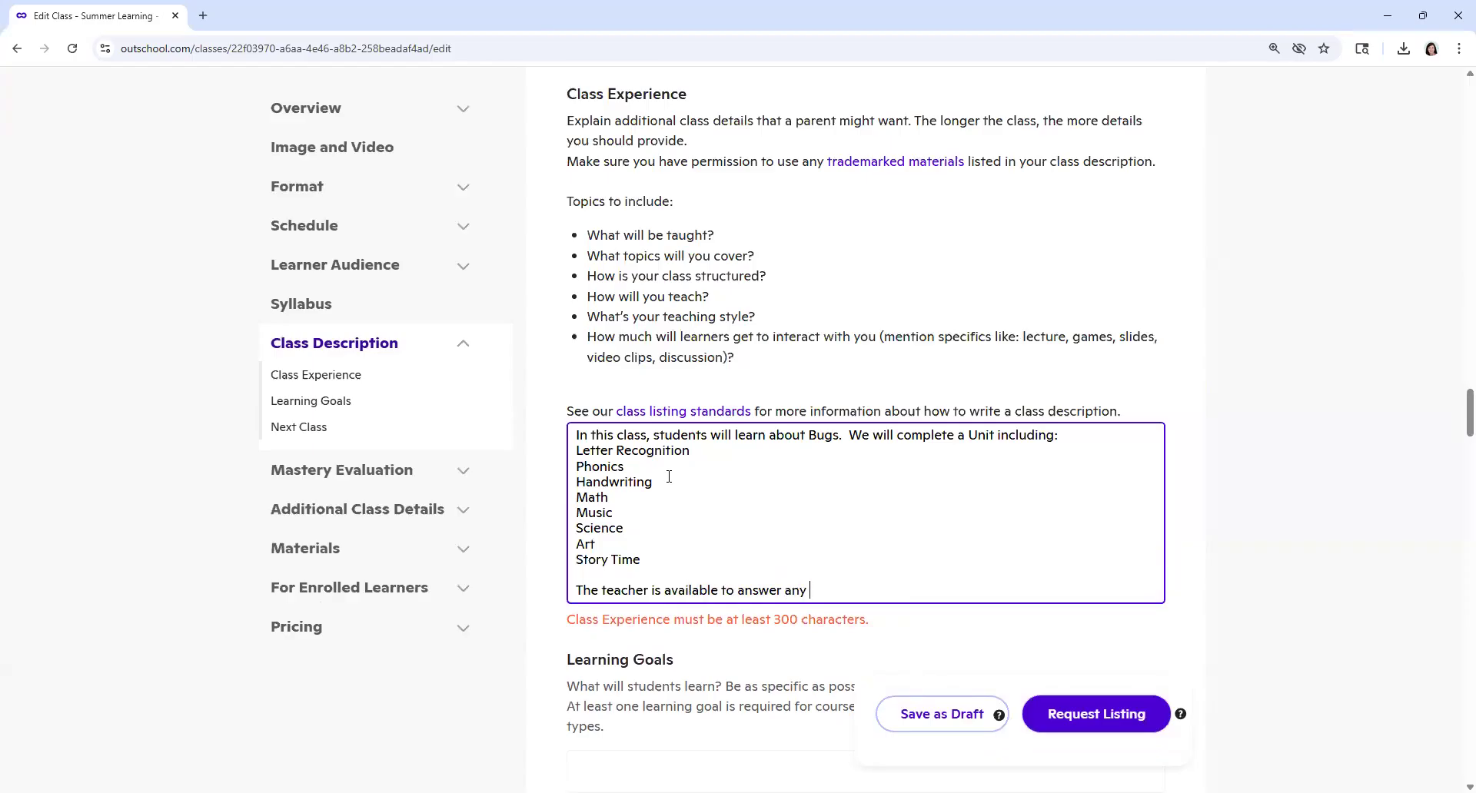
key(BackSpace)
key(BackSpace)
key(BackSpace)
text(esiton)
key(BackSpace)
key(BackSpace)
key(BackSpace)
text(ons you may have.  Please free)
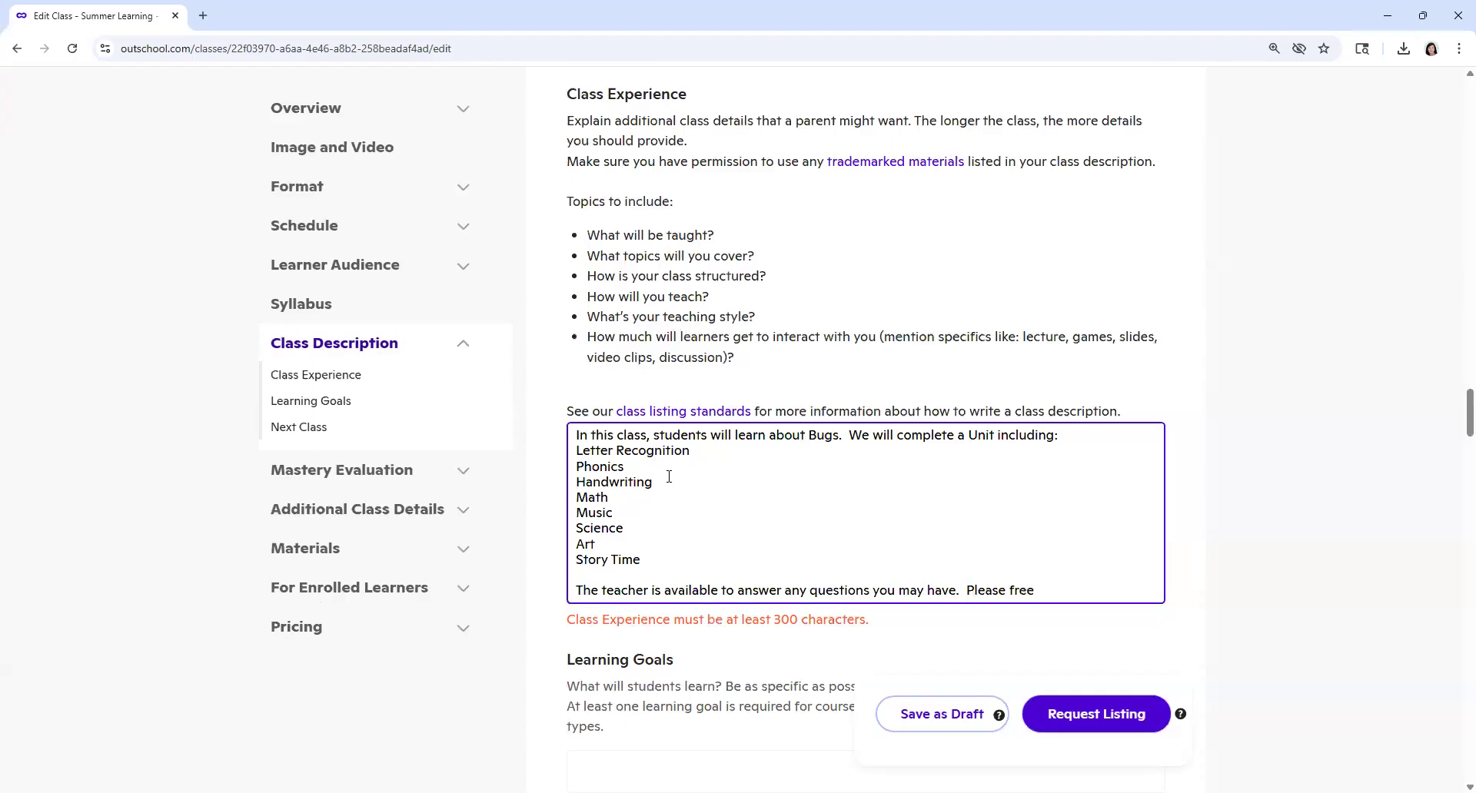
key(BackSpace)
key(BackSpace)
key(BackSpace)
text(eel free to send a message through)
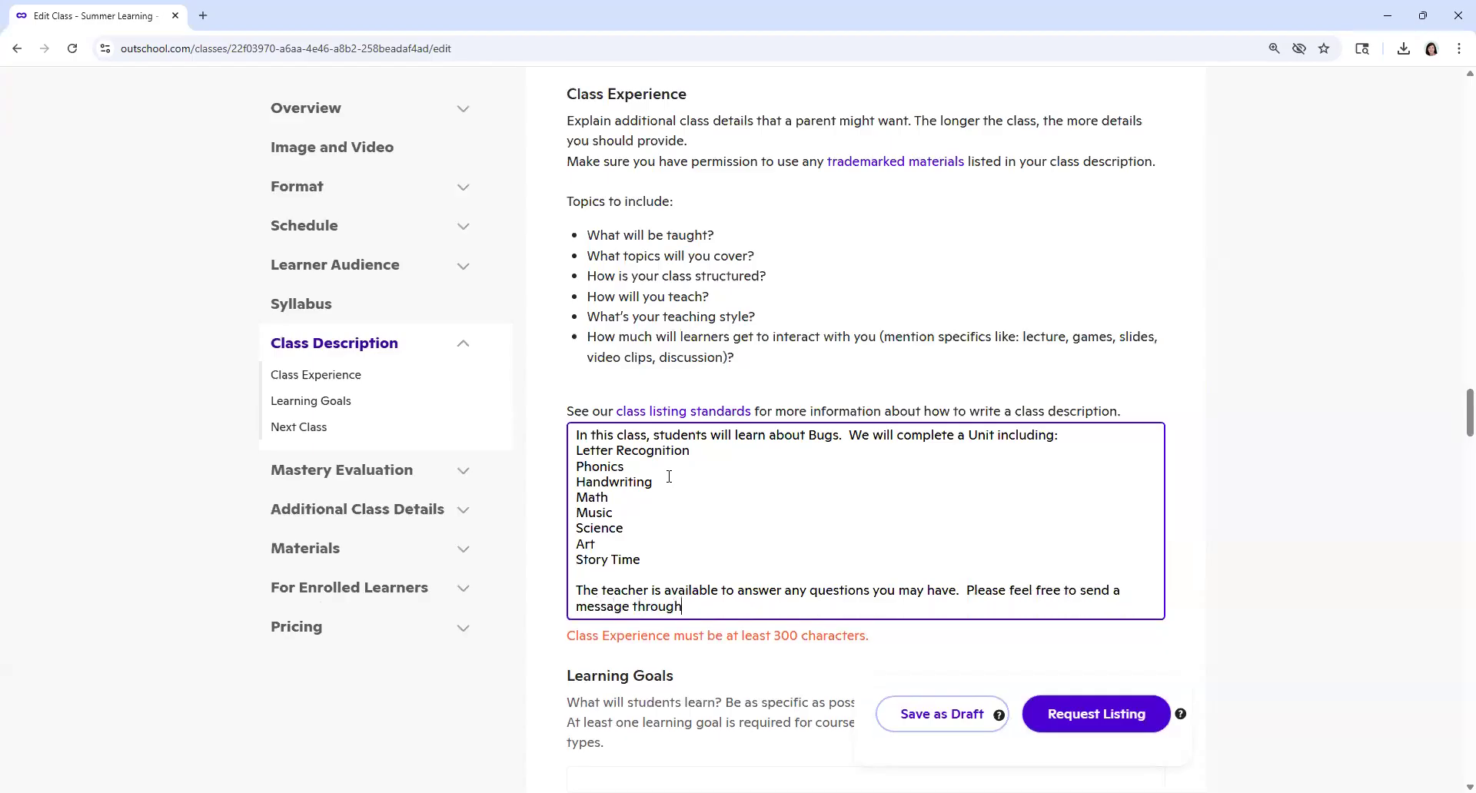
text( the Outschool plat)
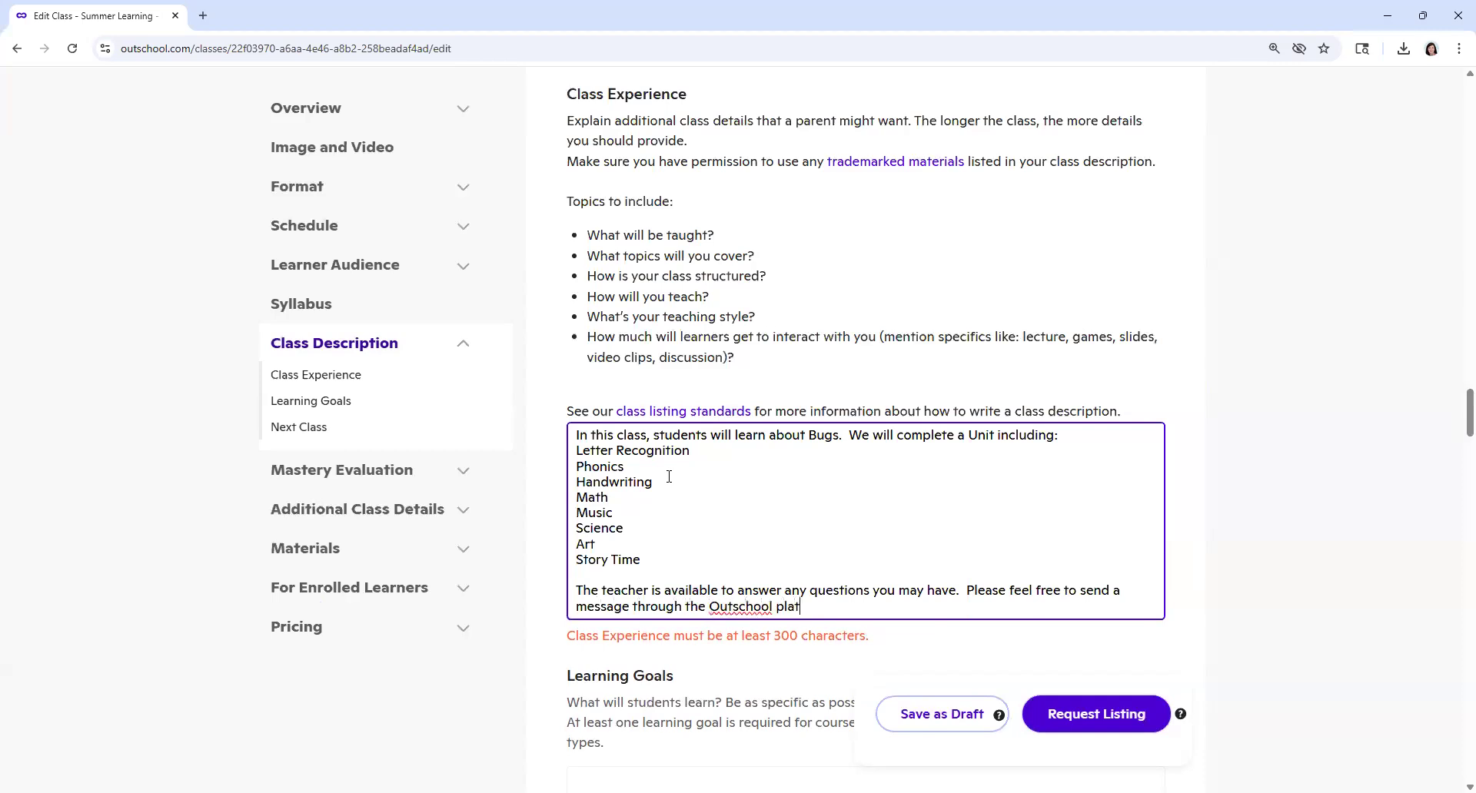
text(ofform.)
Step: Finish the teacher paragraph with "Please feel free to send a message through the Outschool platform."
key(Return)
key(Return)
key(BackSpace)
key(BackSpace)
key(BackSpace)
key(BackSpace)
key(BackSpace)
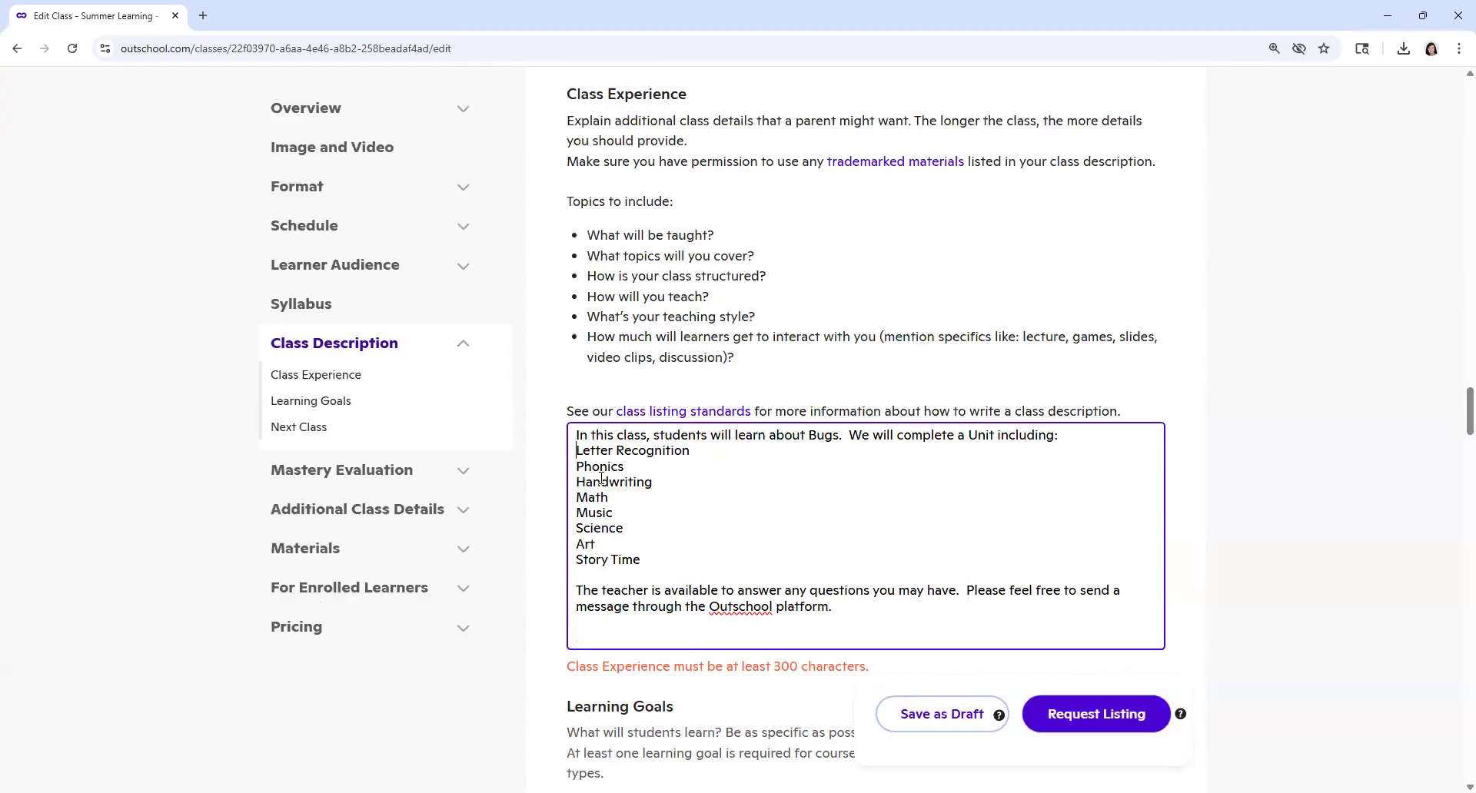
Step: Insert "Specifically, we will learn about Spiders." after the opening sentence and put blank lines around "We will complete a Unit including:"
key(Return)
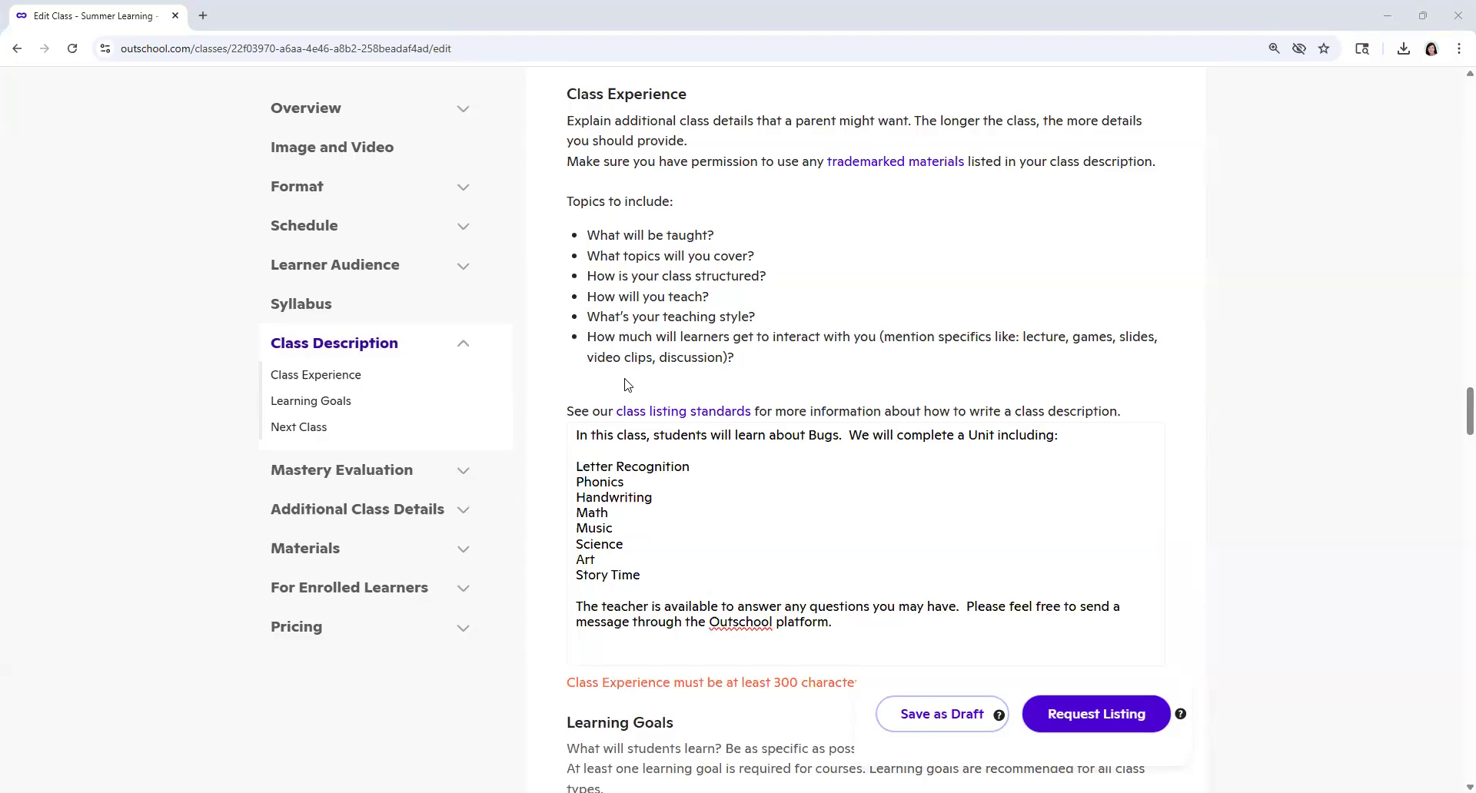
click(649, 646)
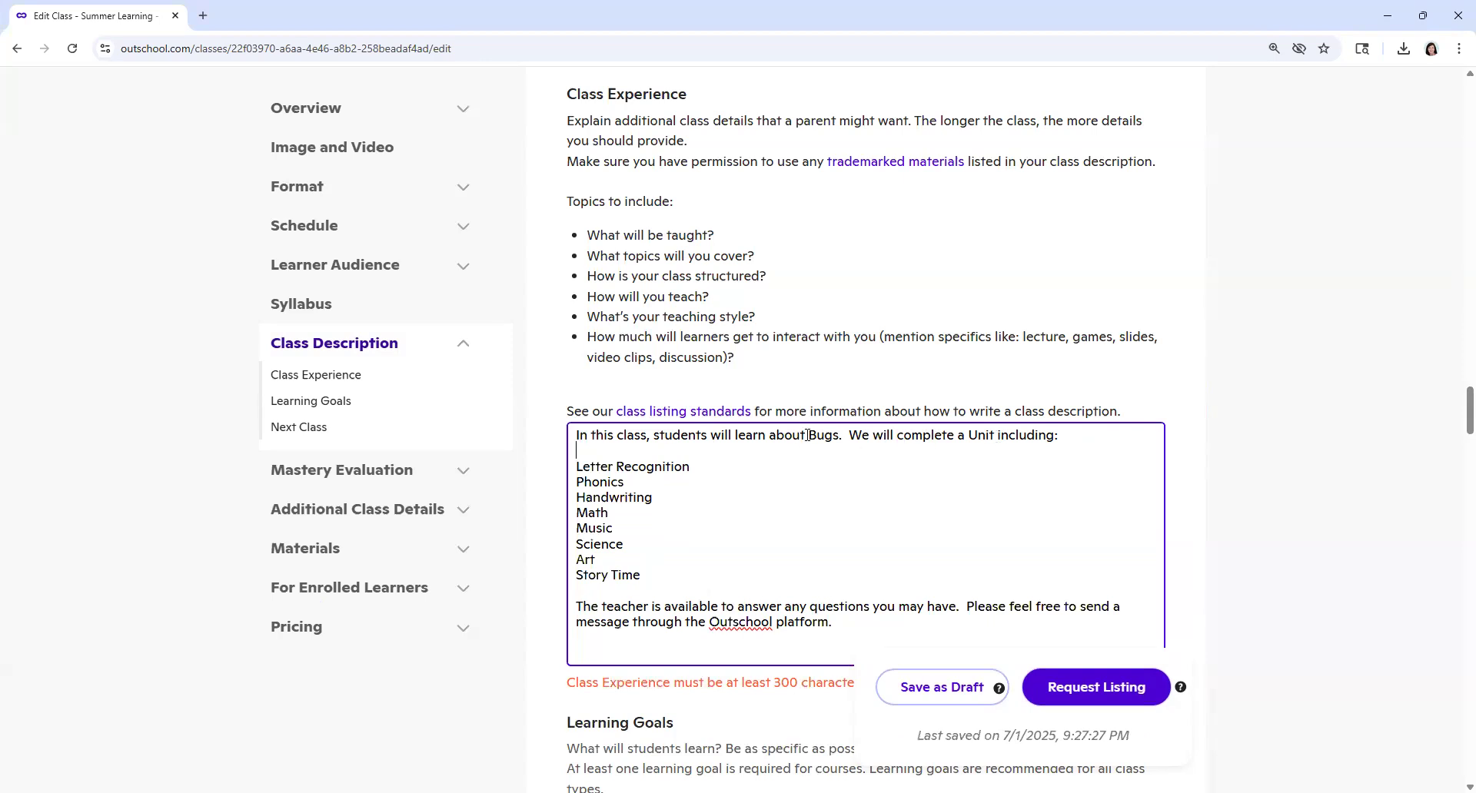
click(852, 435)
text(Spe)
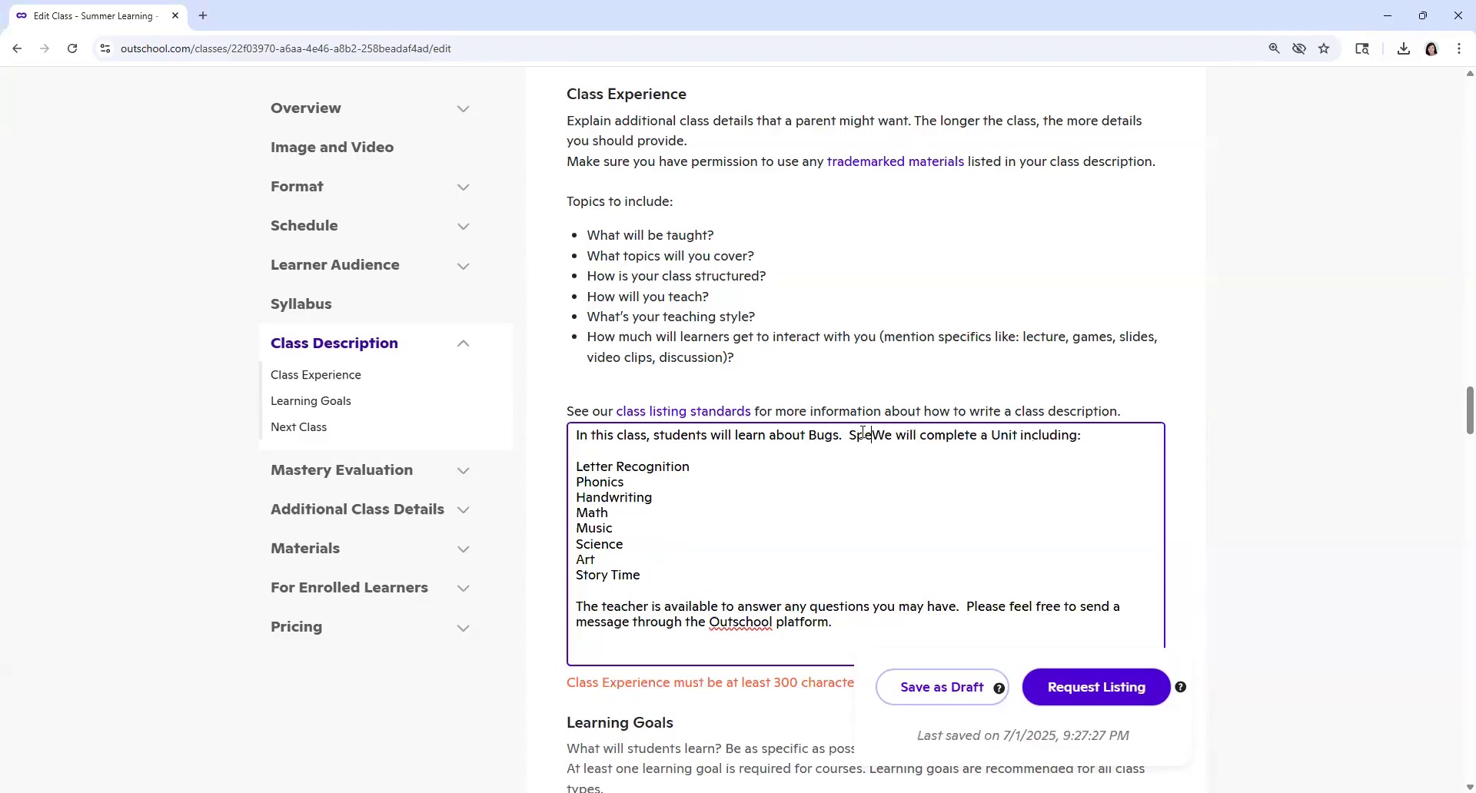
text(cifically, we will learn about Spiders.)
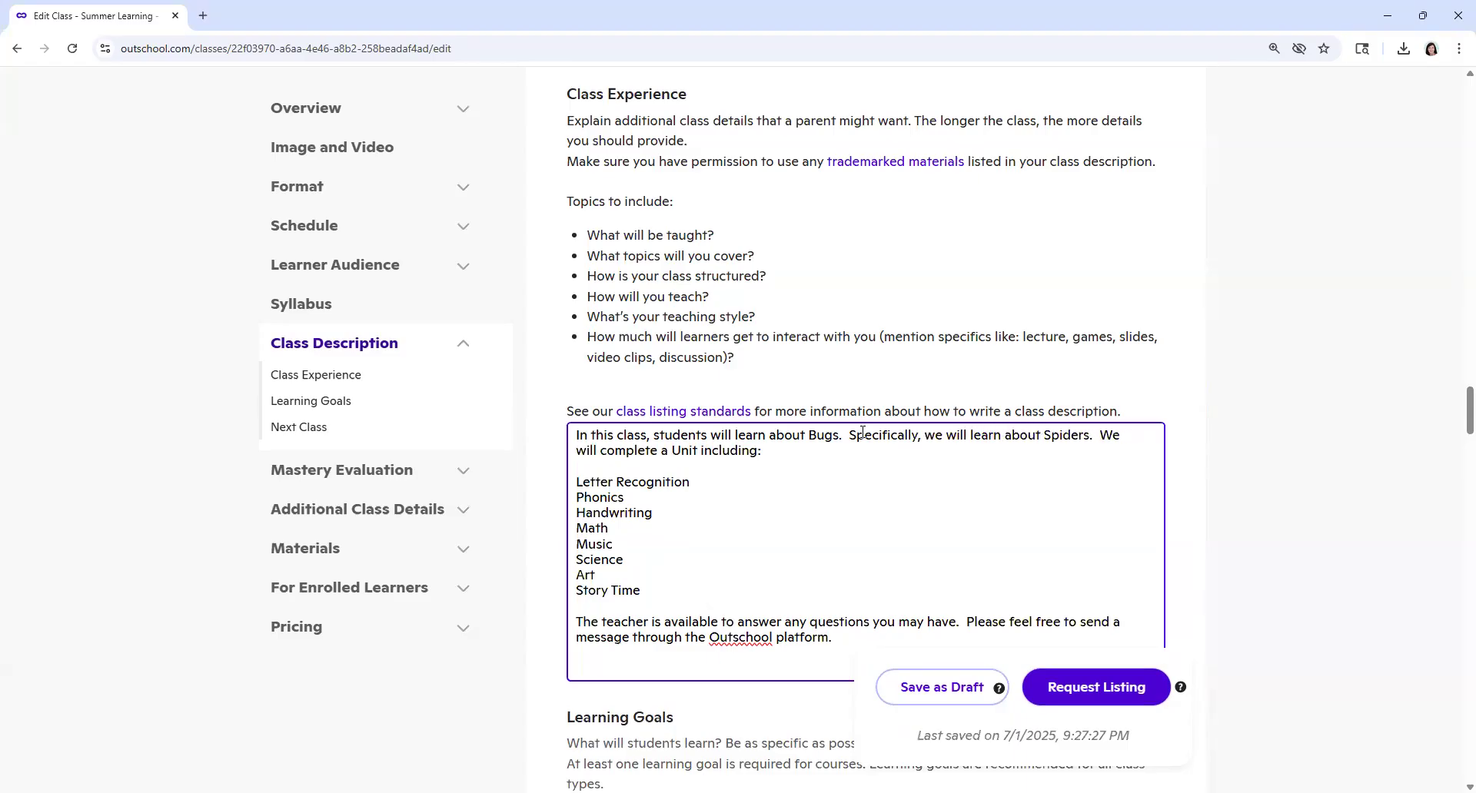
key(Return)
key(Return)
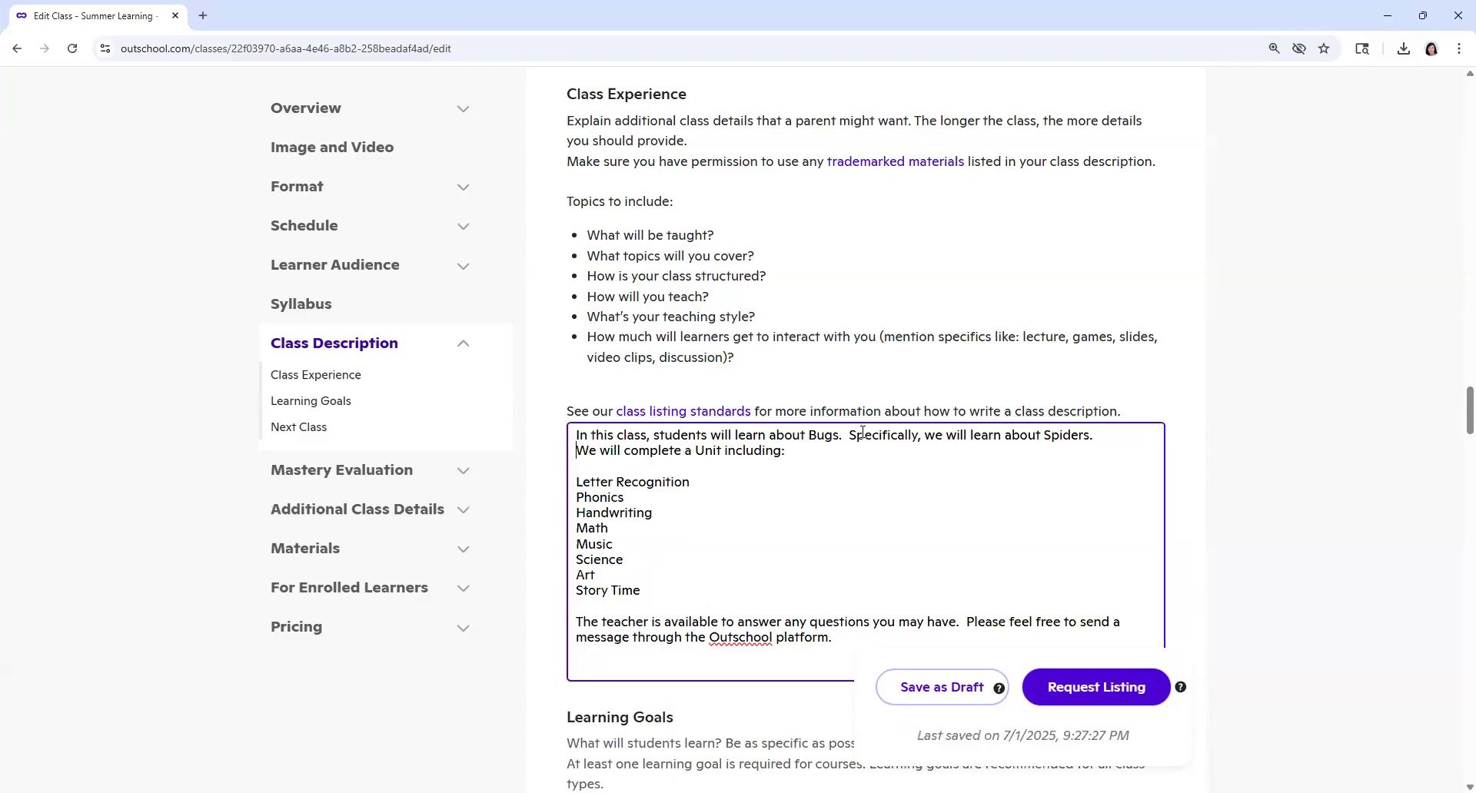
drag(669, 490, 663, 487)
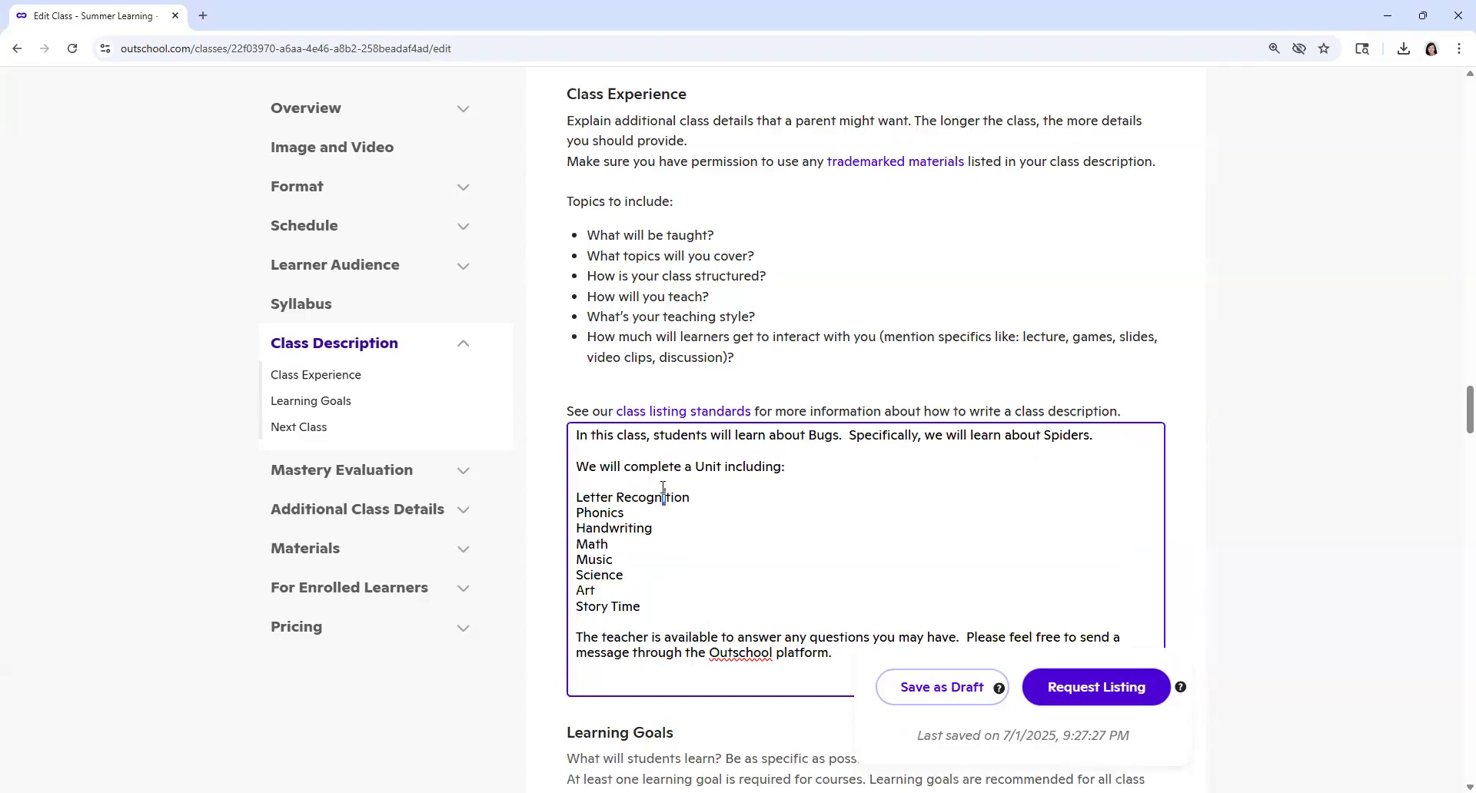
Step: Enter the first learning goal as "Students will learn how to recognize letter S."
scroll(755, 493, down, 2)
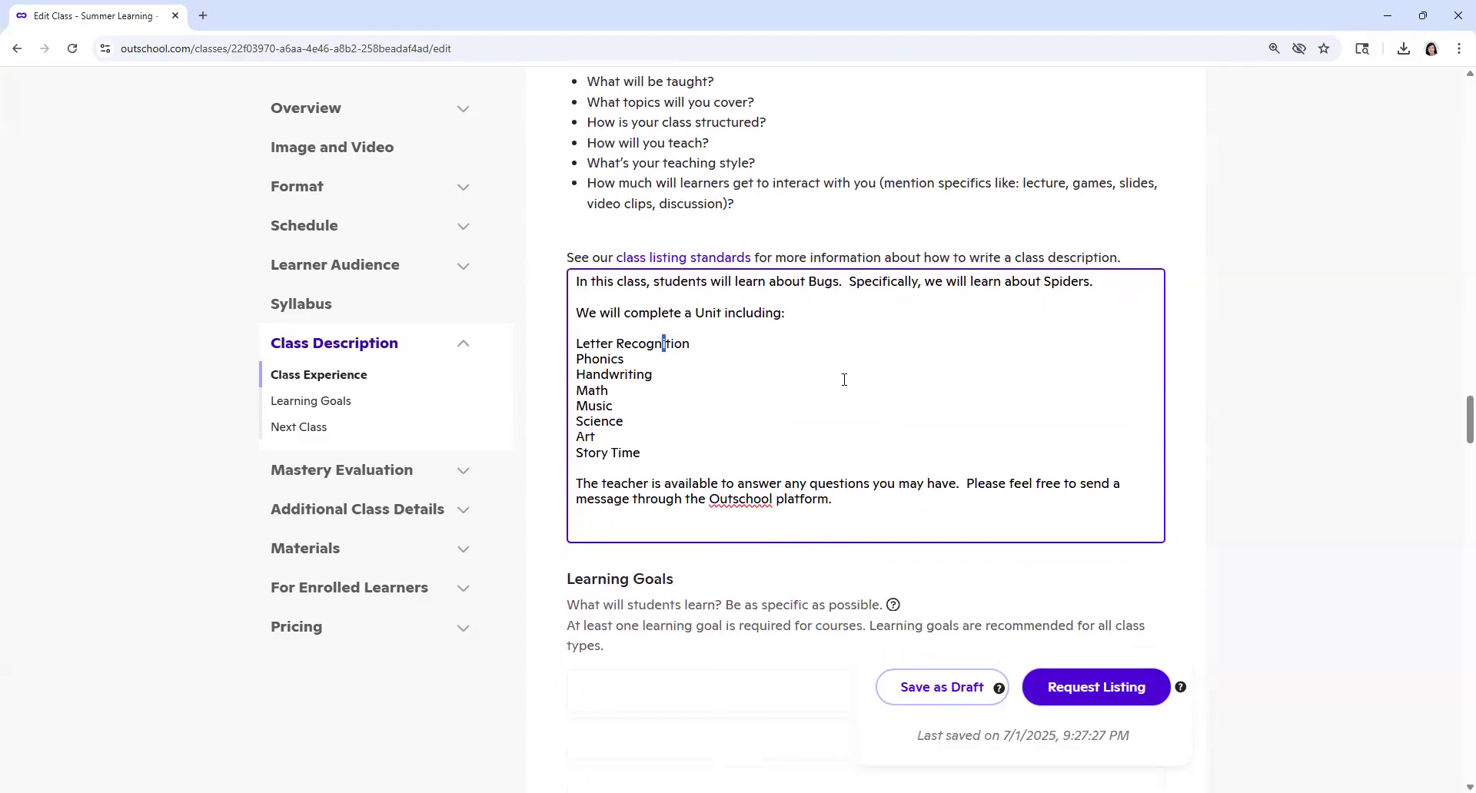
scroll(844, 378, down, 4)
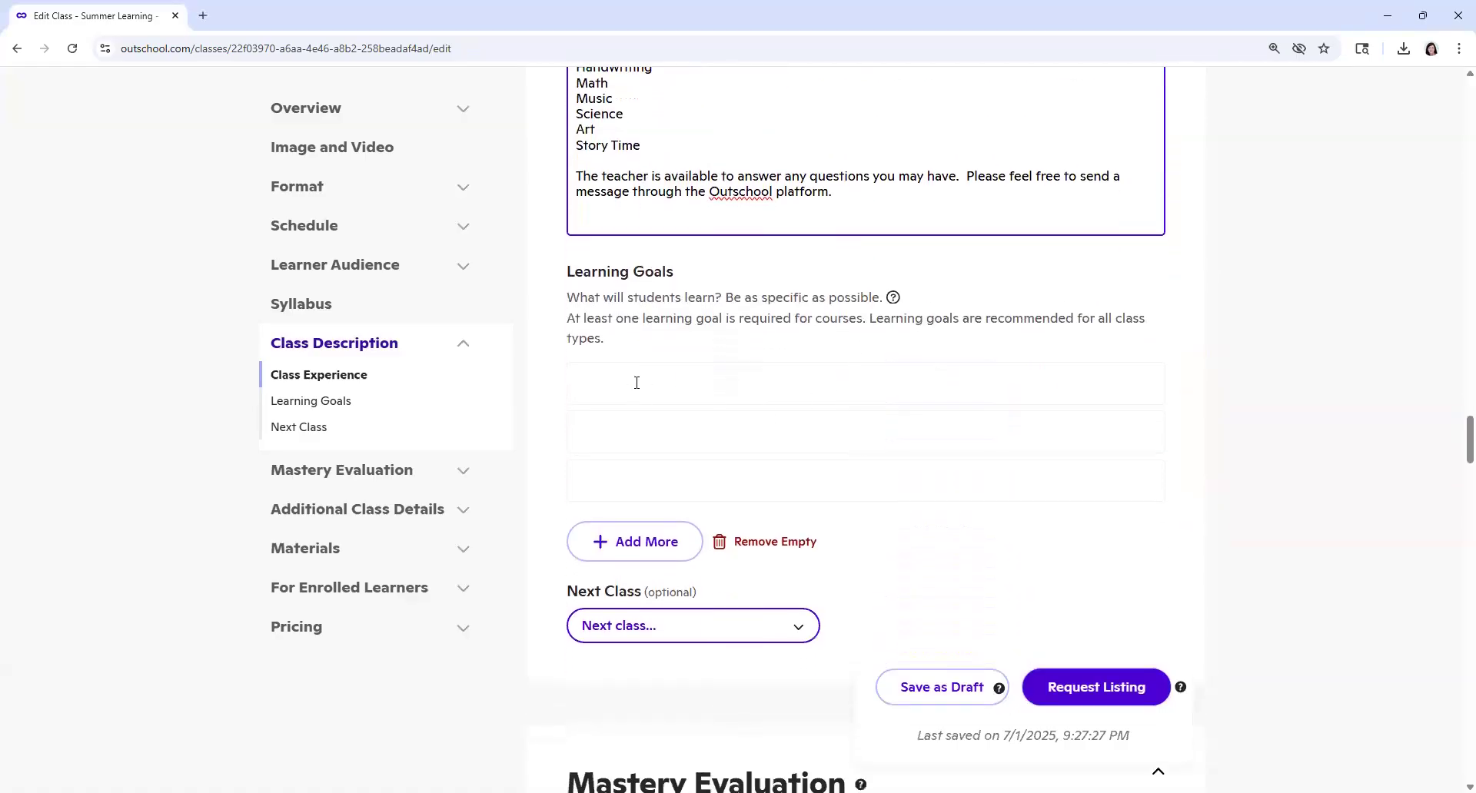
click(637, 383)
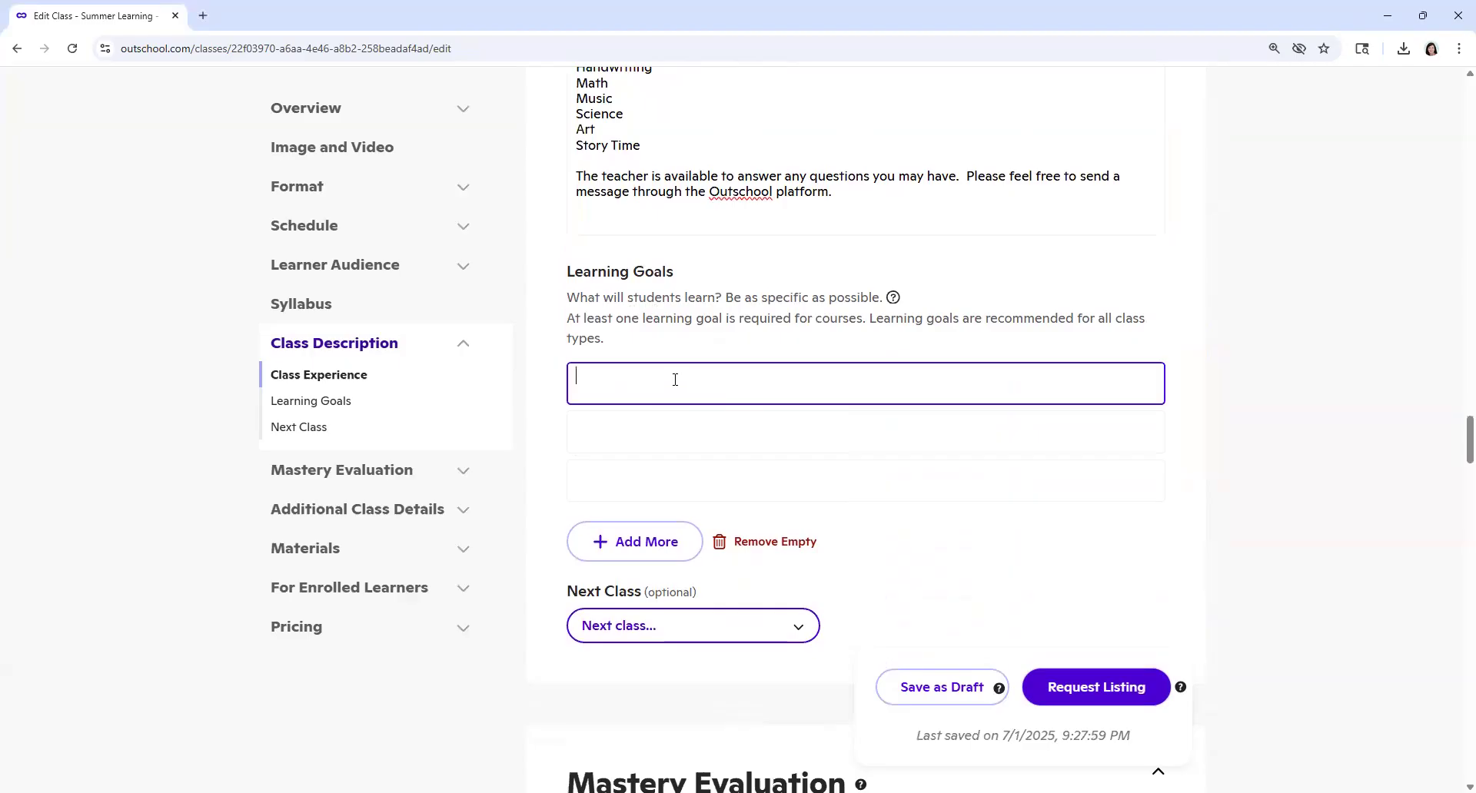
text(Students will learn how to recognize letter)
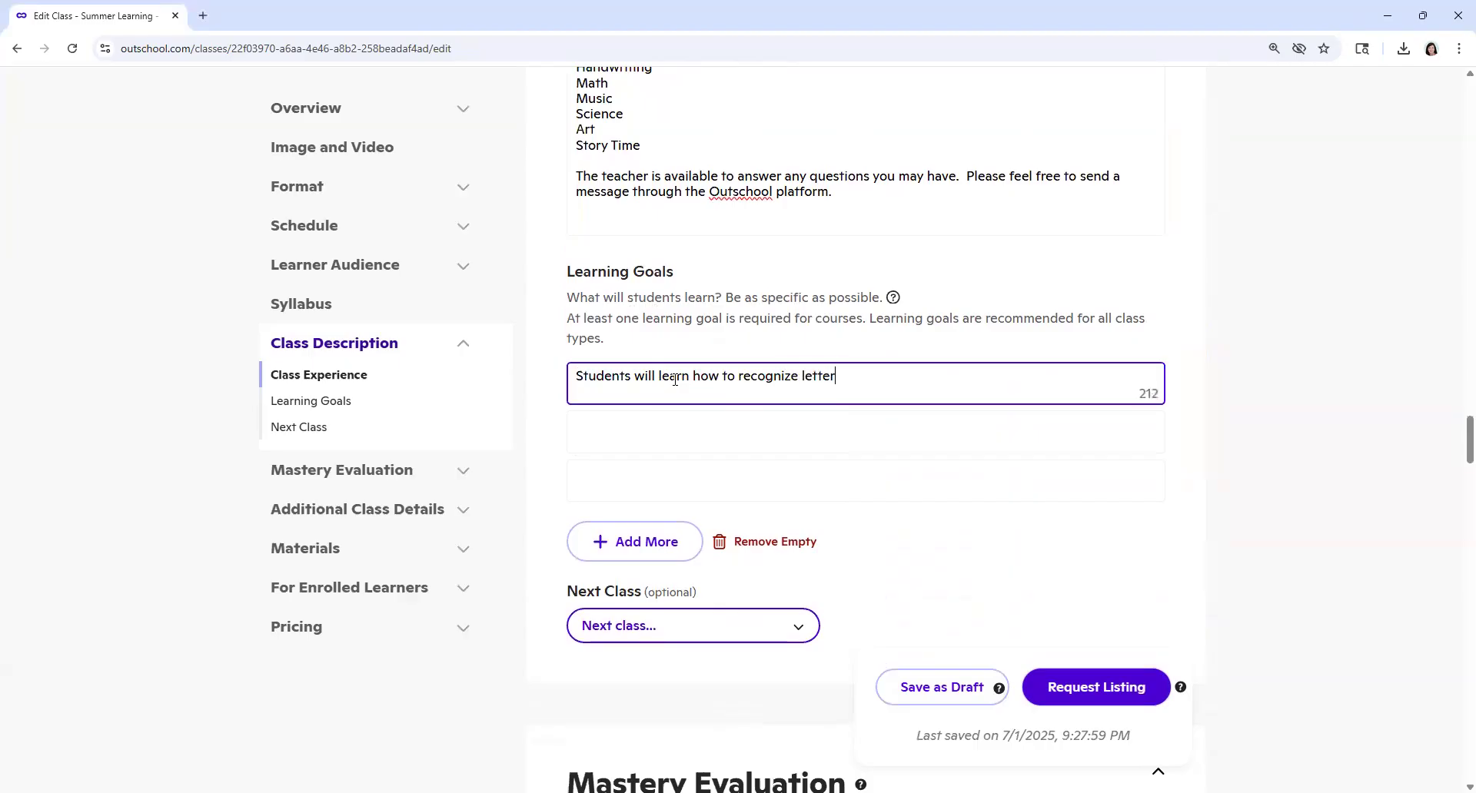
text( S and b)
key(BackSpace)
key(BackSpace)
key(BackSpace)
key(BackSpace)
key(BackSpace)
key(BackSpace)
text(.)
Step: Enter the second learning goal as "Students will be able to complete a Math activity."
click(679, 432)
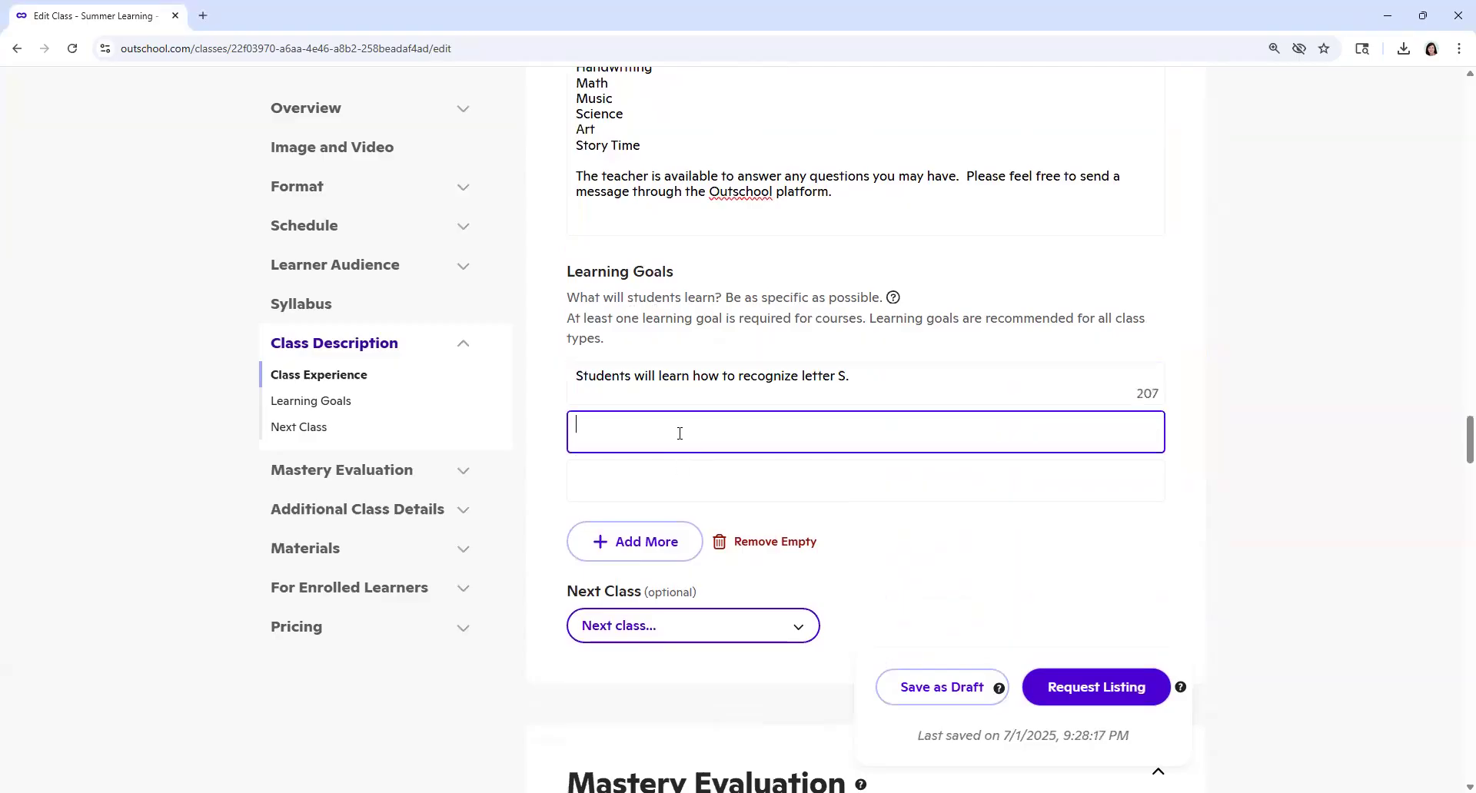
text(Students will be able to complete a Mat)
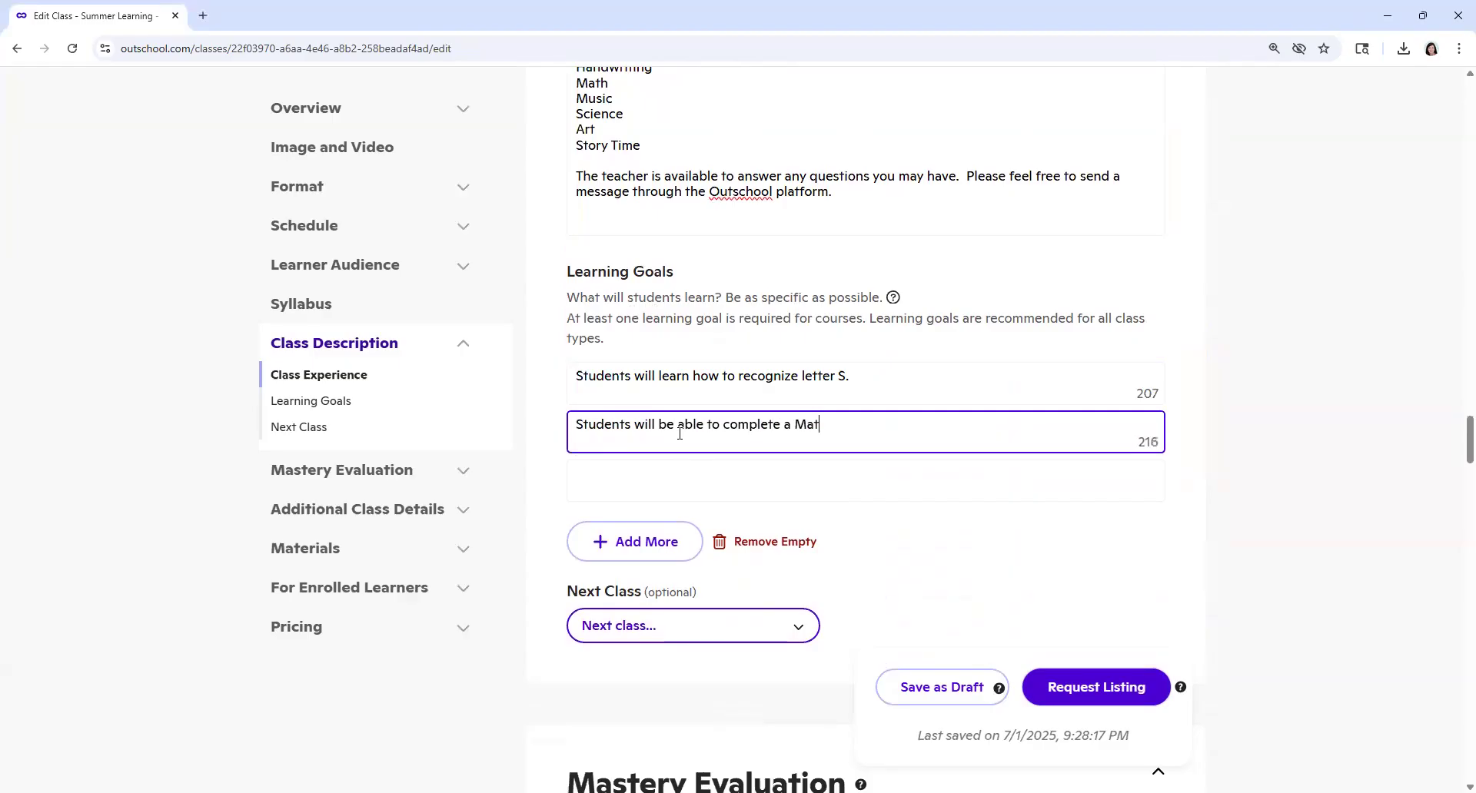
text(h activity.)
Step: Enter the third learning goal as "Students will be able to complete an Art project."
click(686, 477)
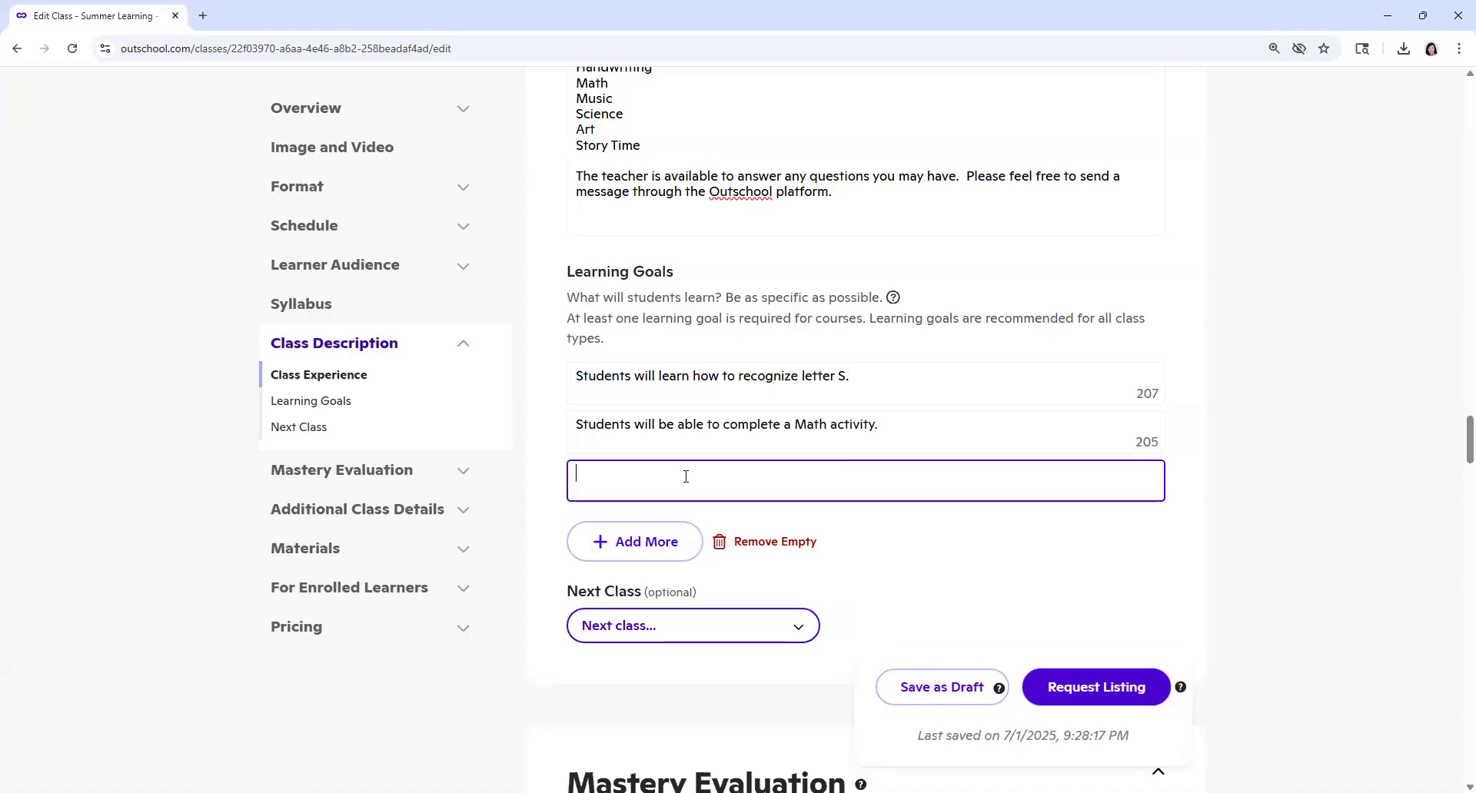
text(STudents)
key(BackSpace)
key(BackSpace)
key(BackSpace)
key(BackSpace)
key(BackSpace)
key(BackSpace)
key(BackSpace)
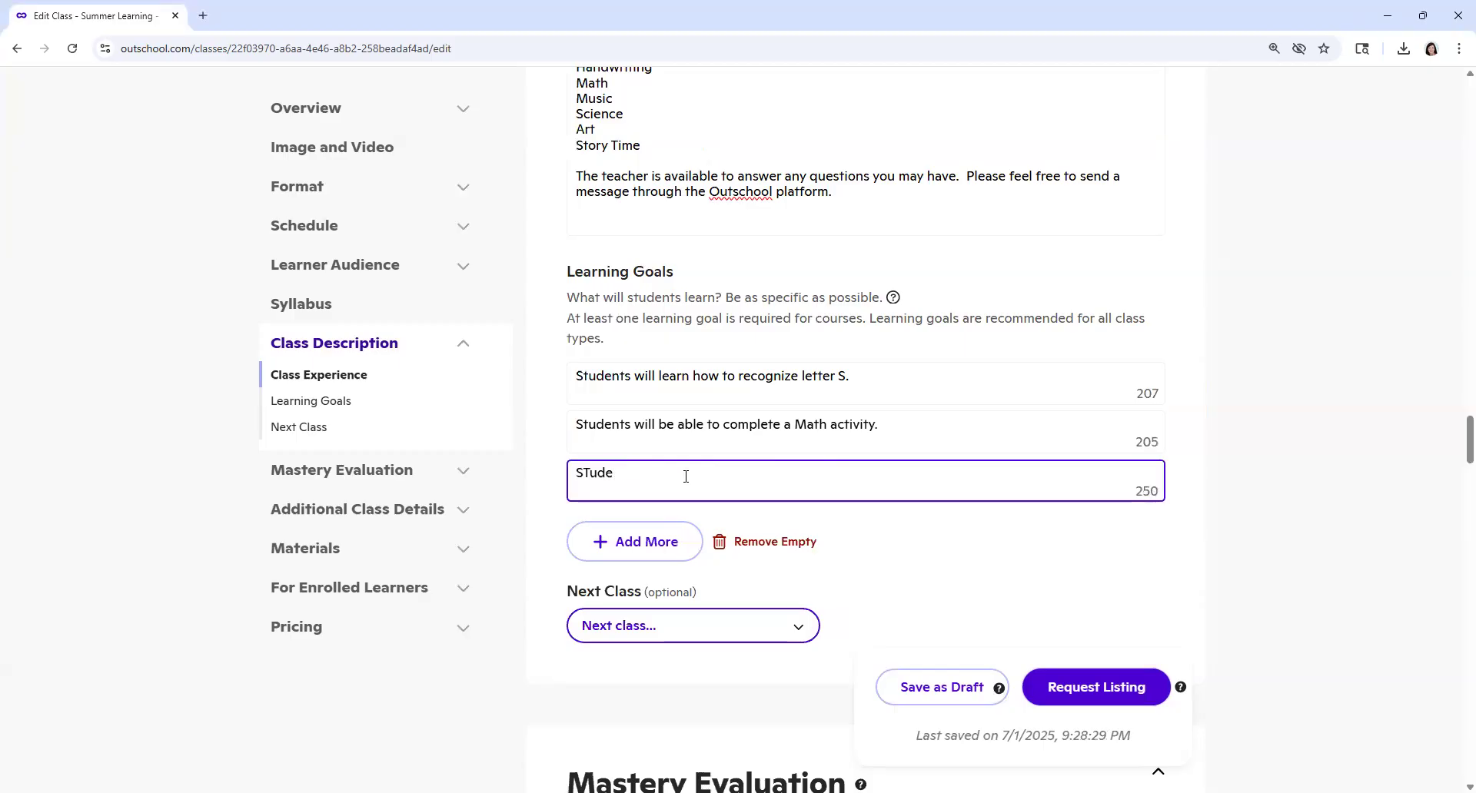
text(tudents will be able to complete an)
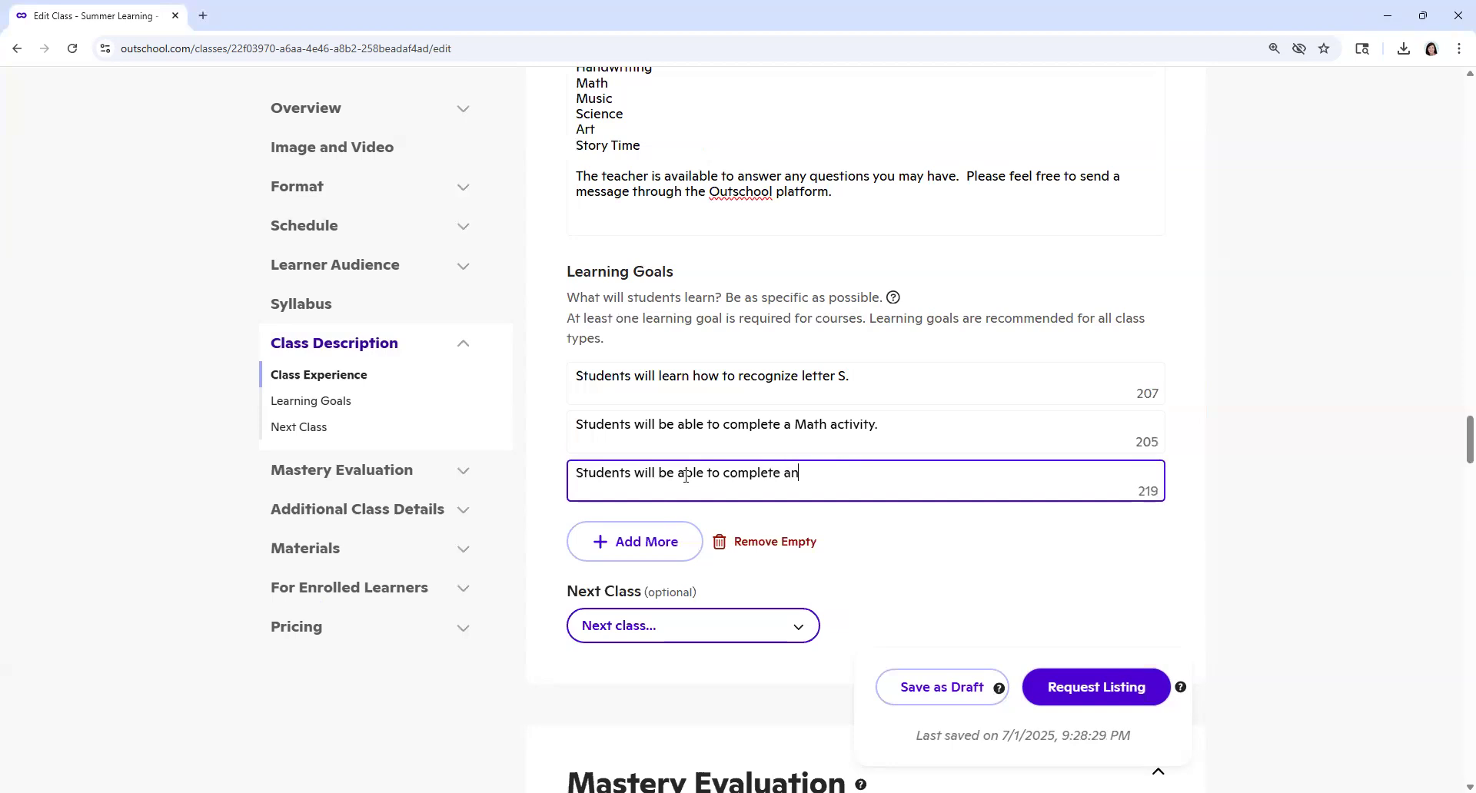
text( Art project.)
click(913, 373)
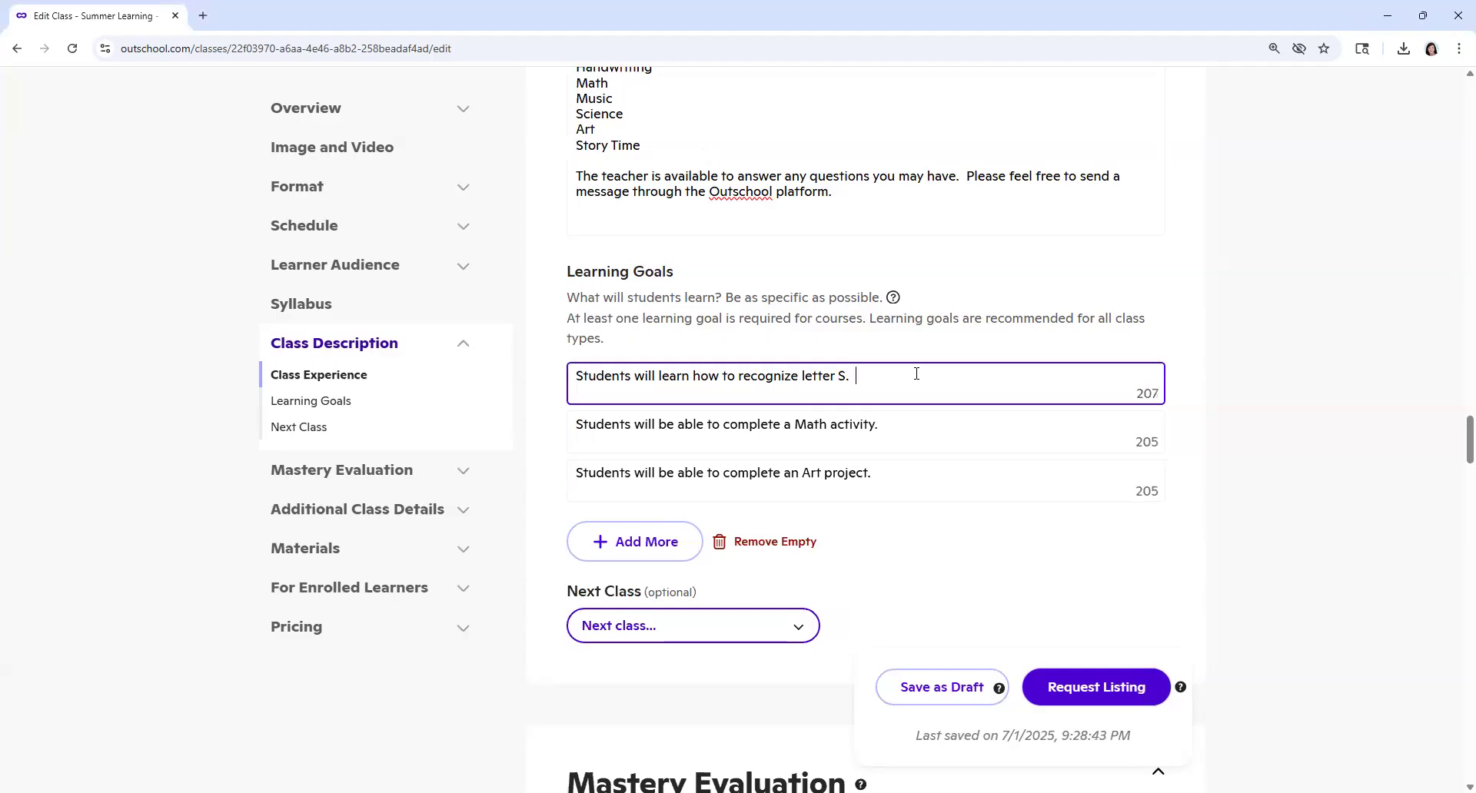
scroll(873, 485, down, 1)
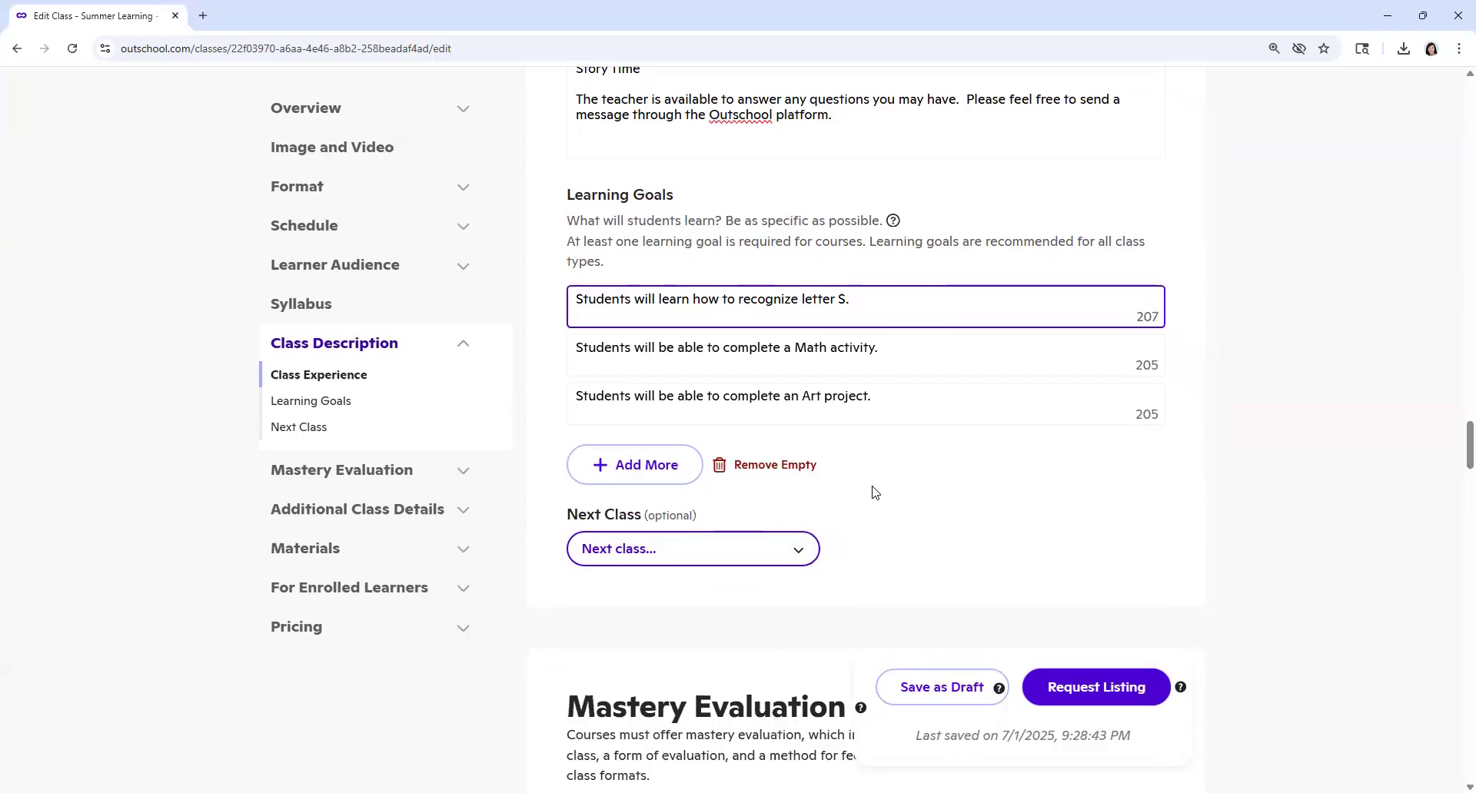
Step: Set the estimated time spent on the class outside of meetings to 0 - 1 hours per week
scroll(874, 493, down, 2)
scroll(875, 492, down, 2)
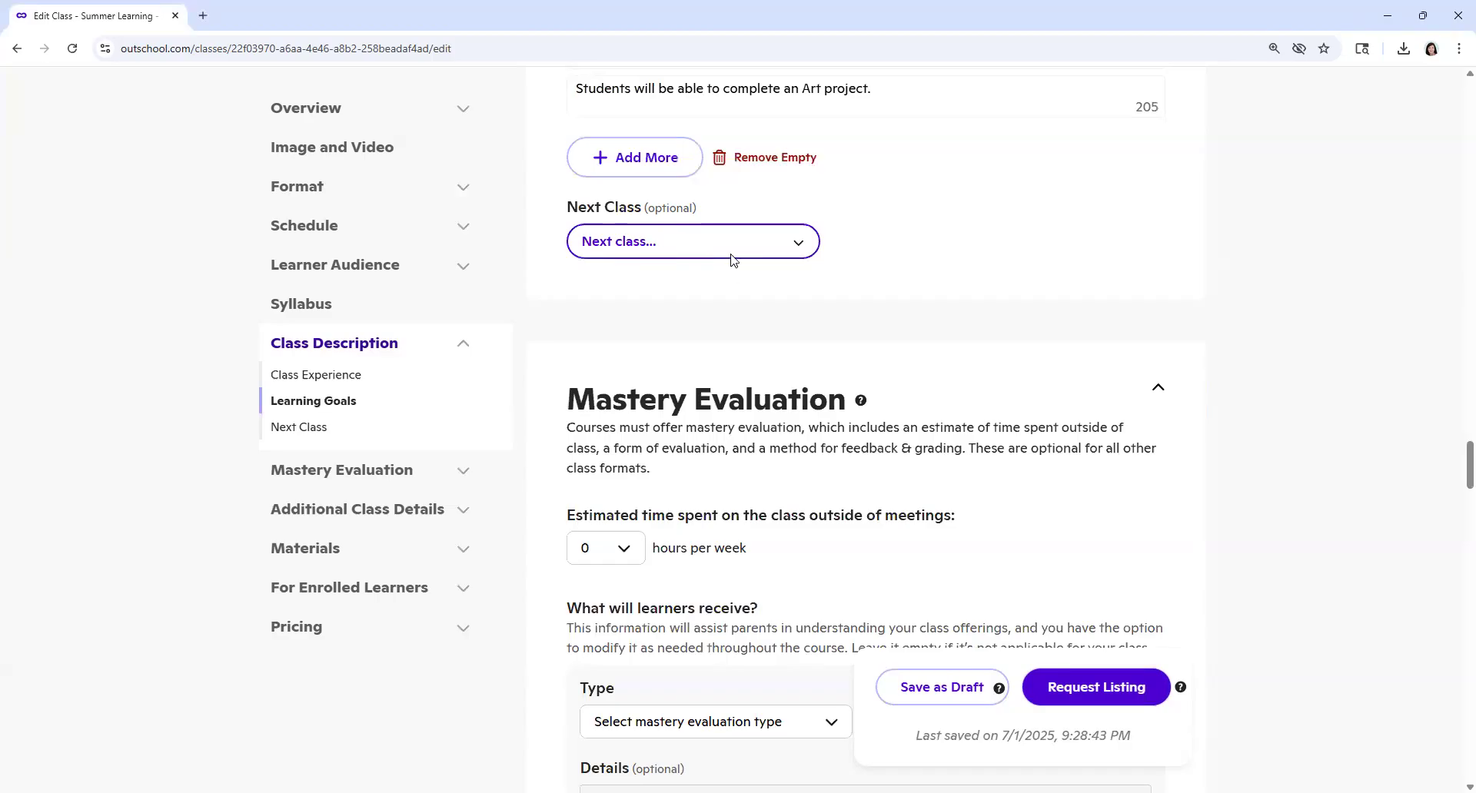
scroll(747, 292, down, 4)
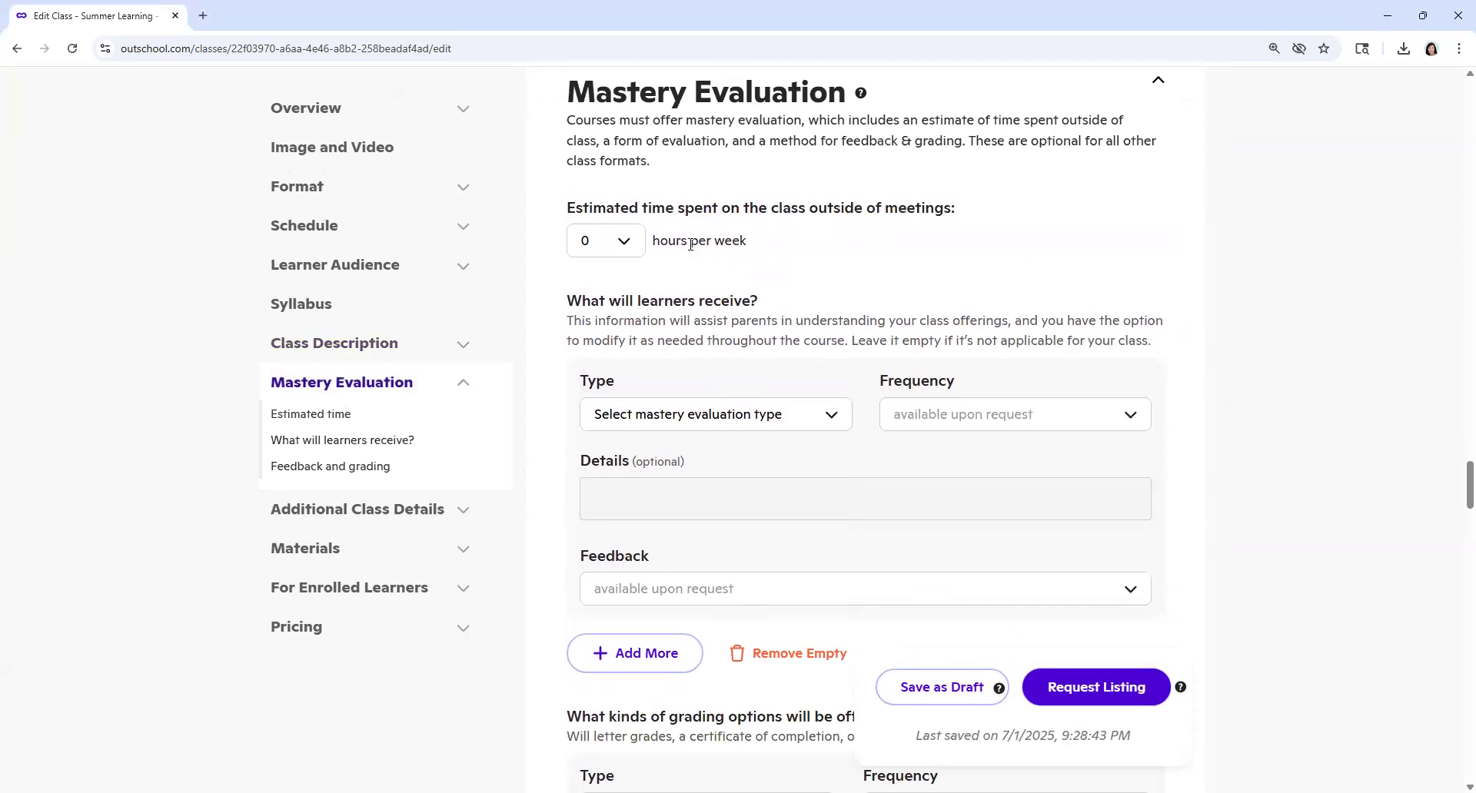
click(635, 246)
click(613, 293)
Step: Set both the mastery evaluation type and the grading type to "Other (Please specify)"
scroll(701, 265, down, 2)
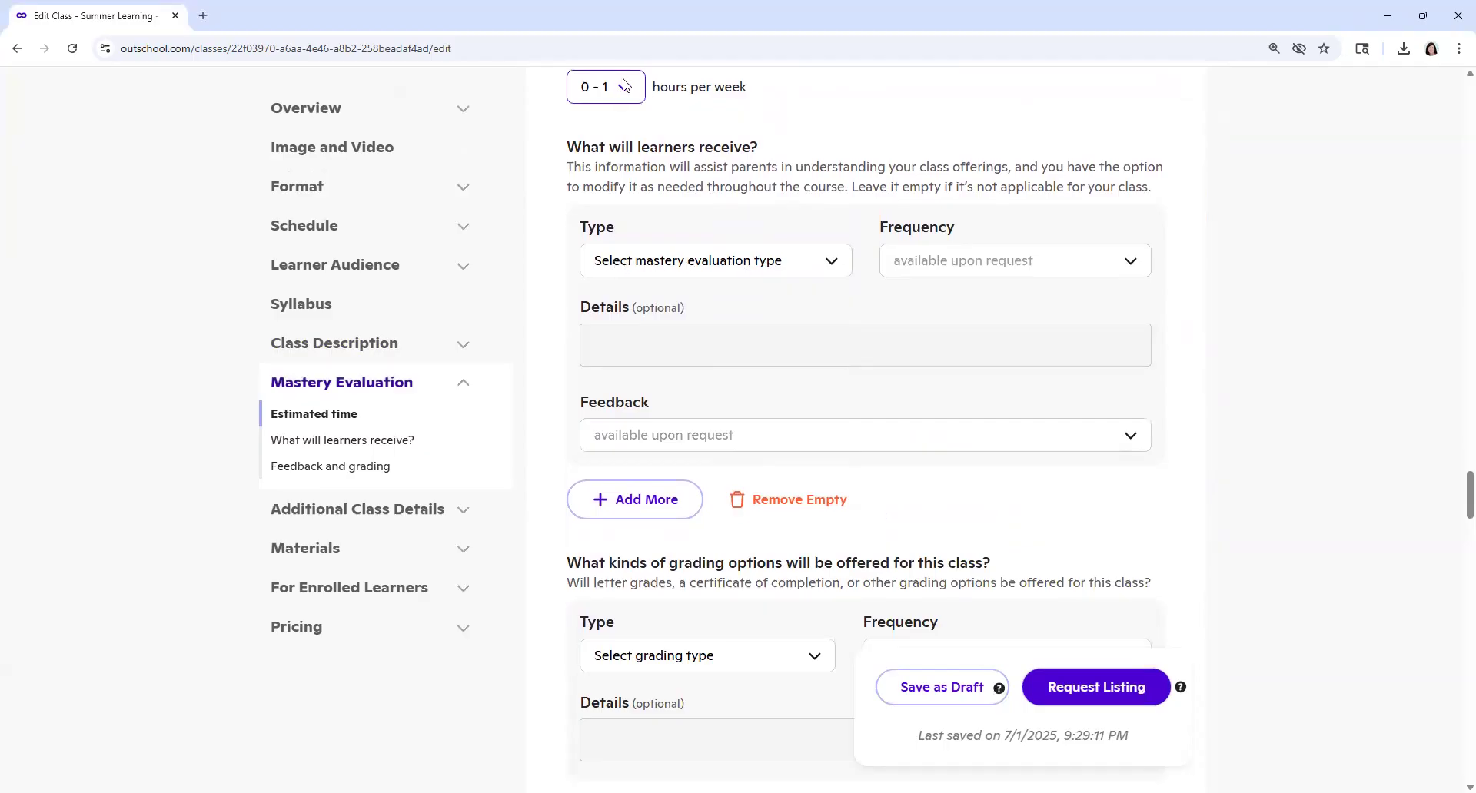
click(830, 263)
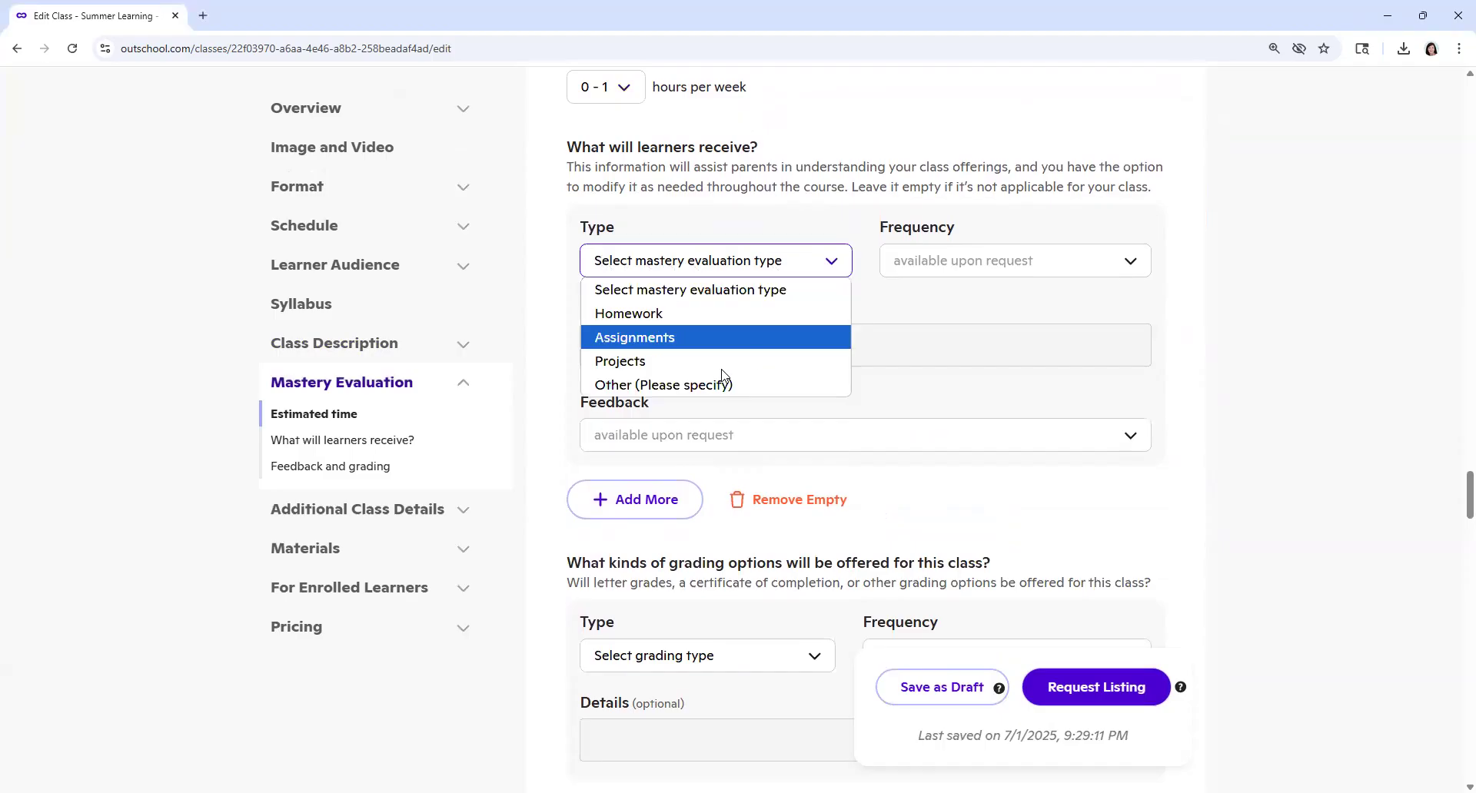
click(658, 389)
scroll(794, 408, down, 4)
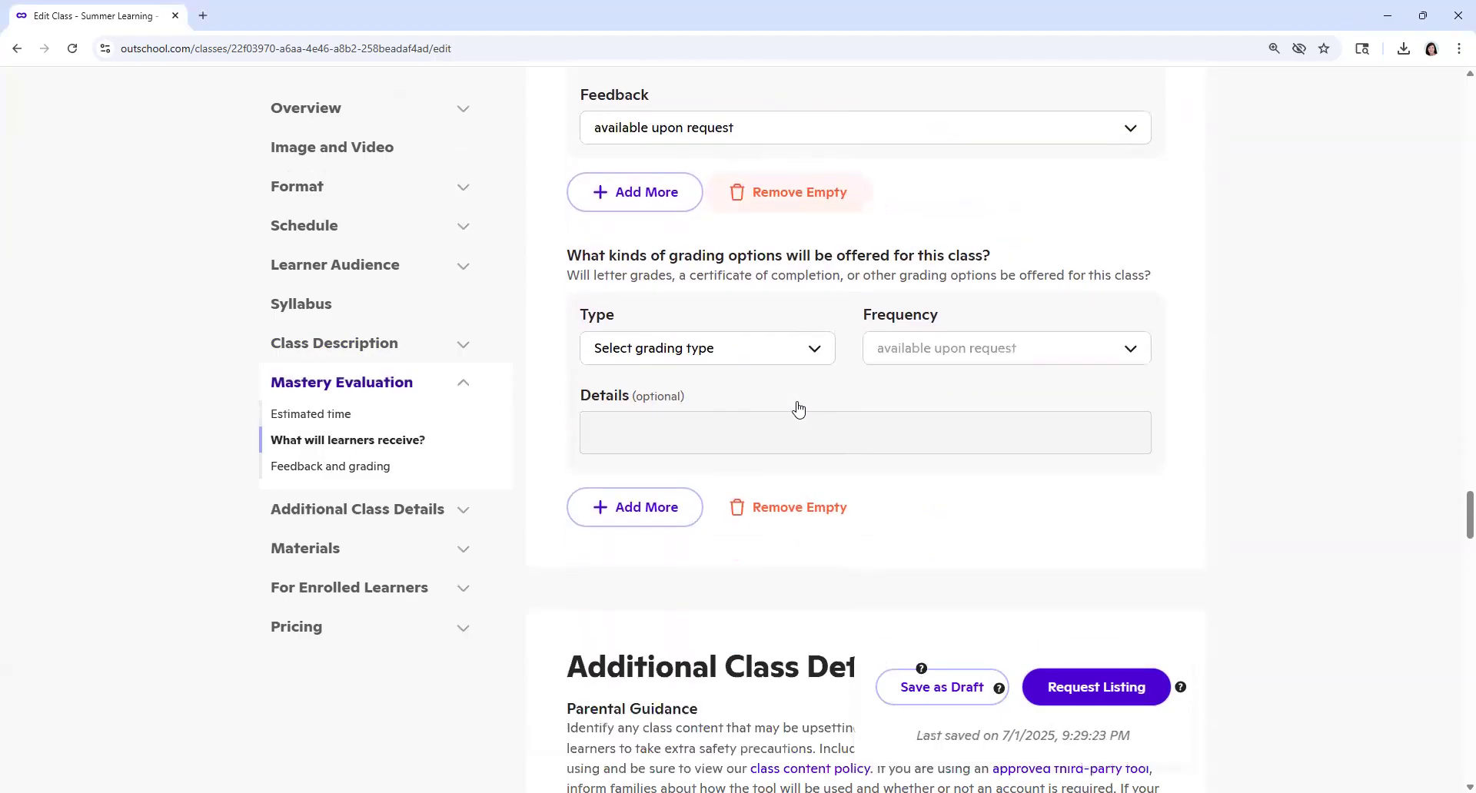
click(817, 354)
click(651, 498)
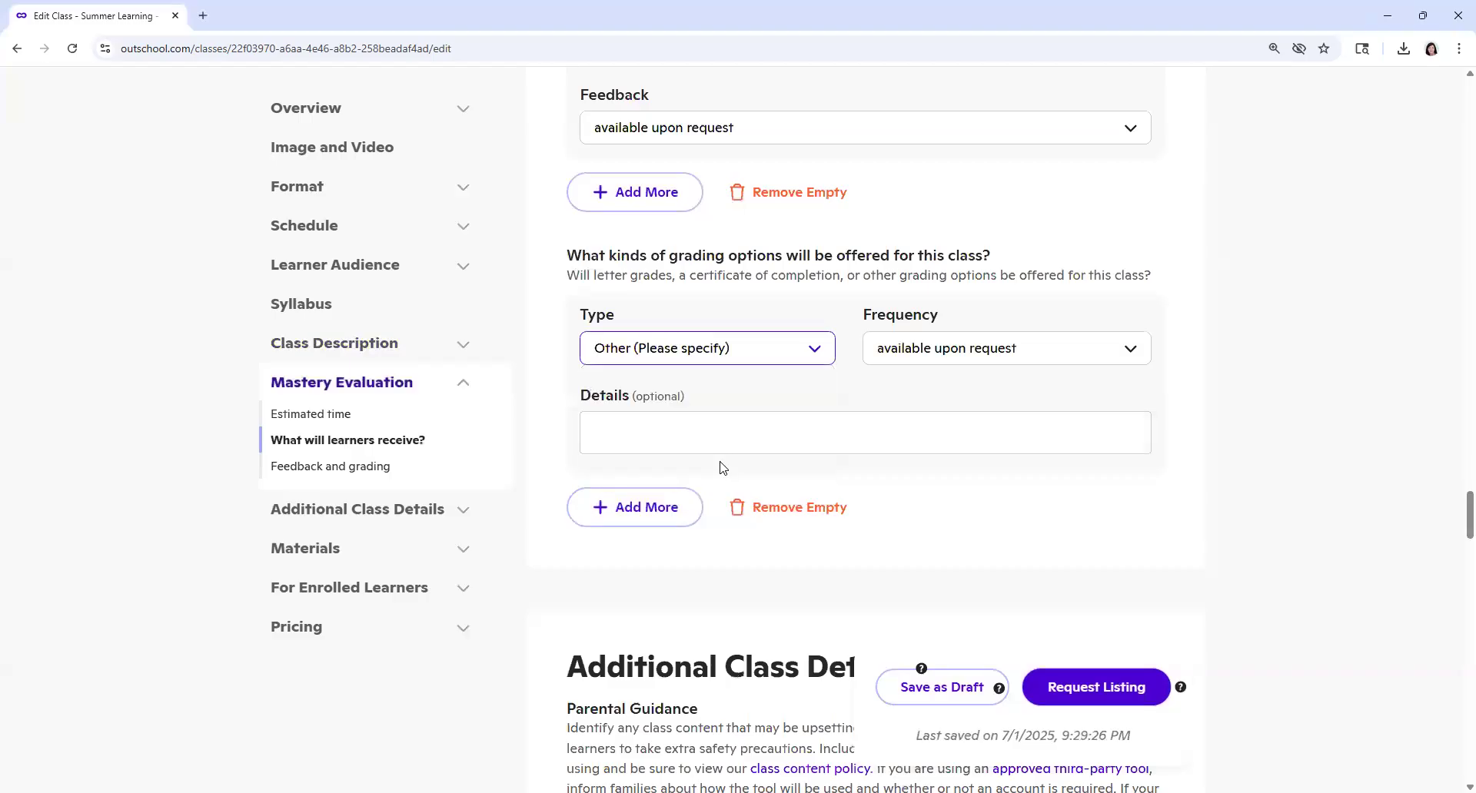
scroll(723, 468, up, 2)
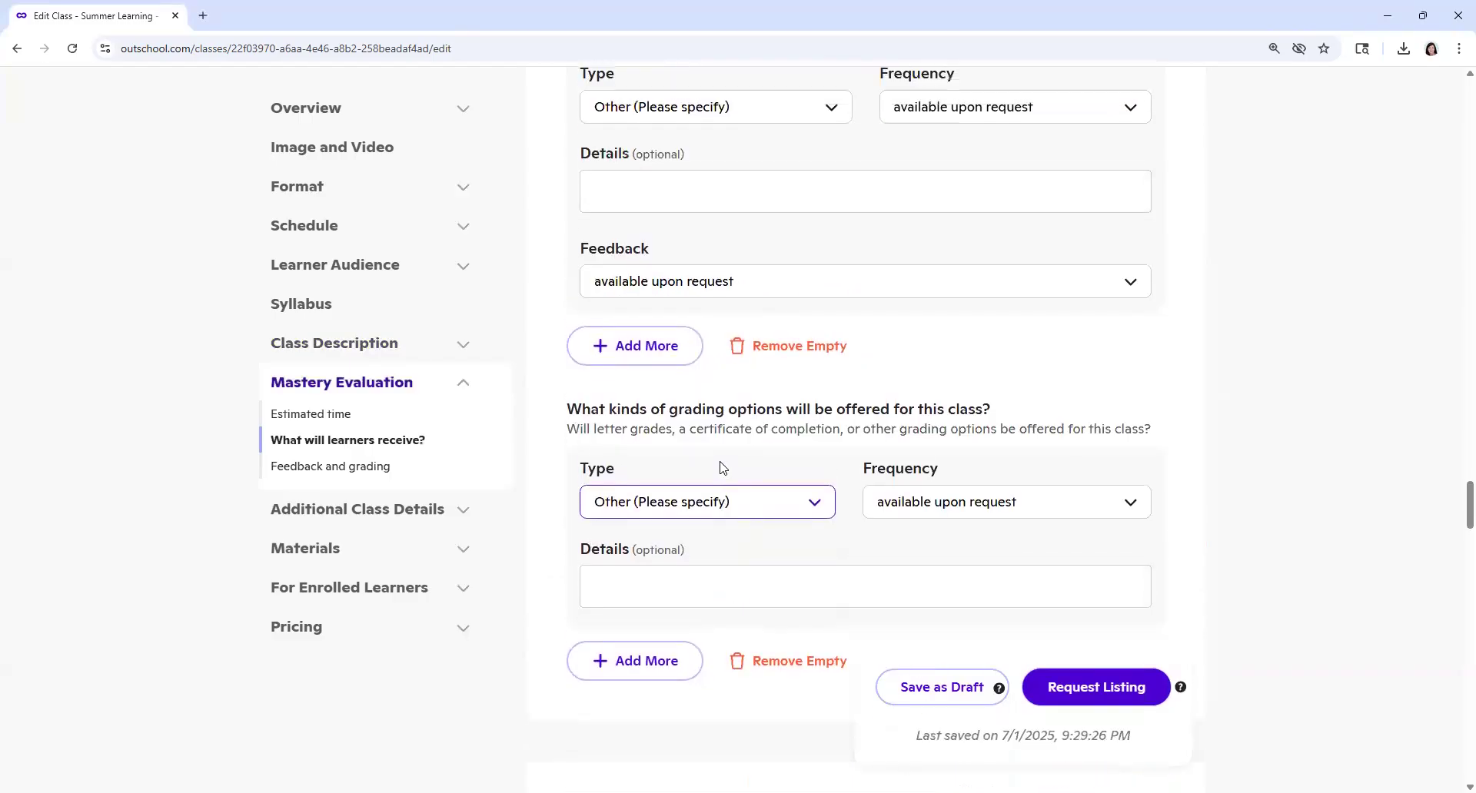
scroll(722, 468, up, 2)
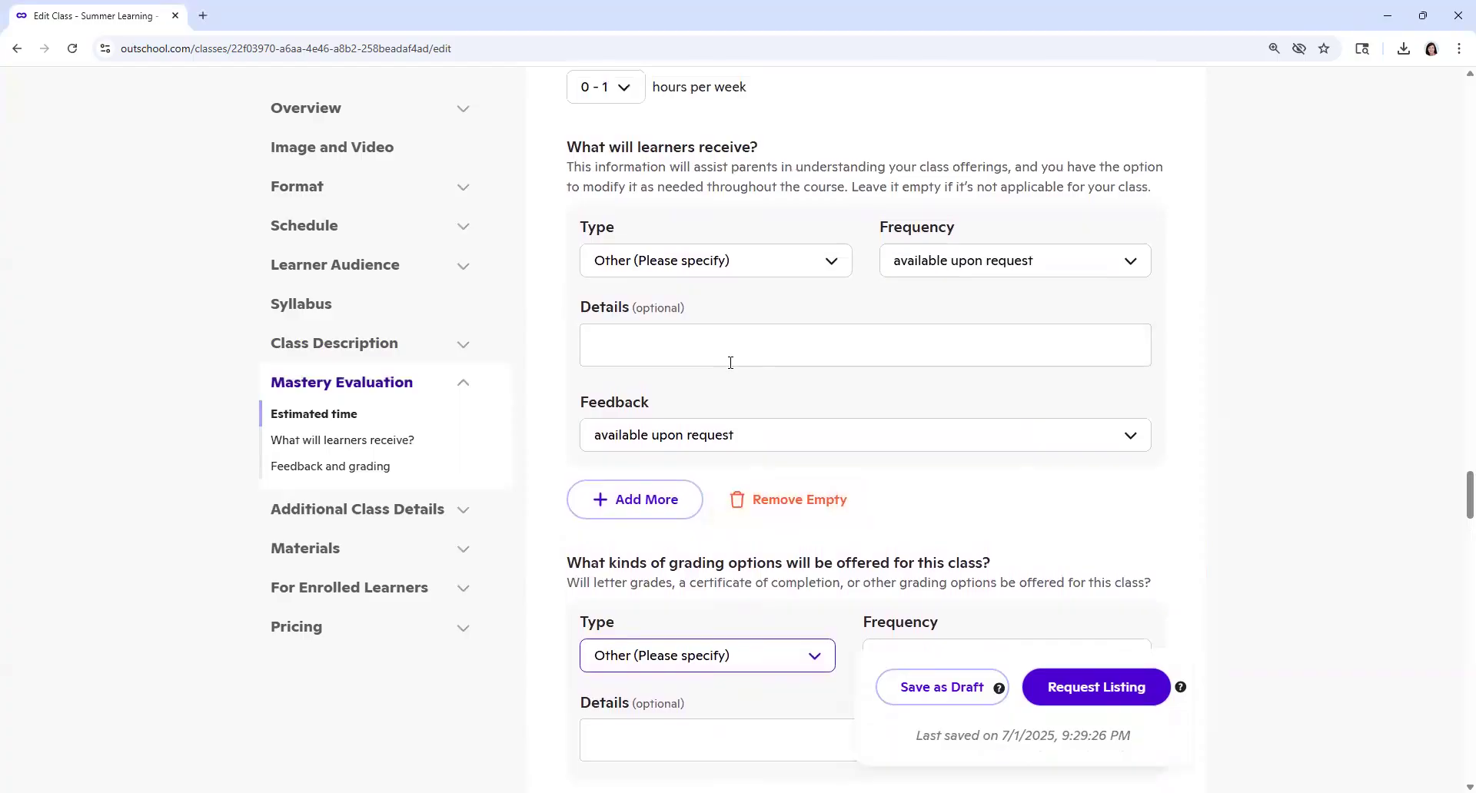
Step: Begin the Teacher Expertise text with "This teacher has over 30 years of teaching experience."
scroll(730, 362, down, 10)
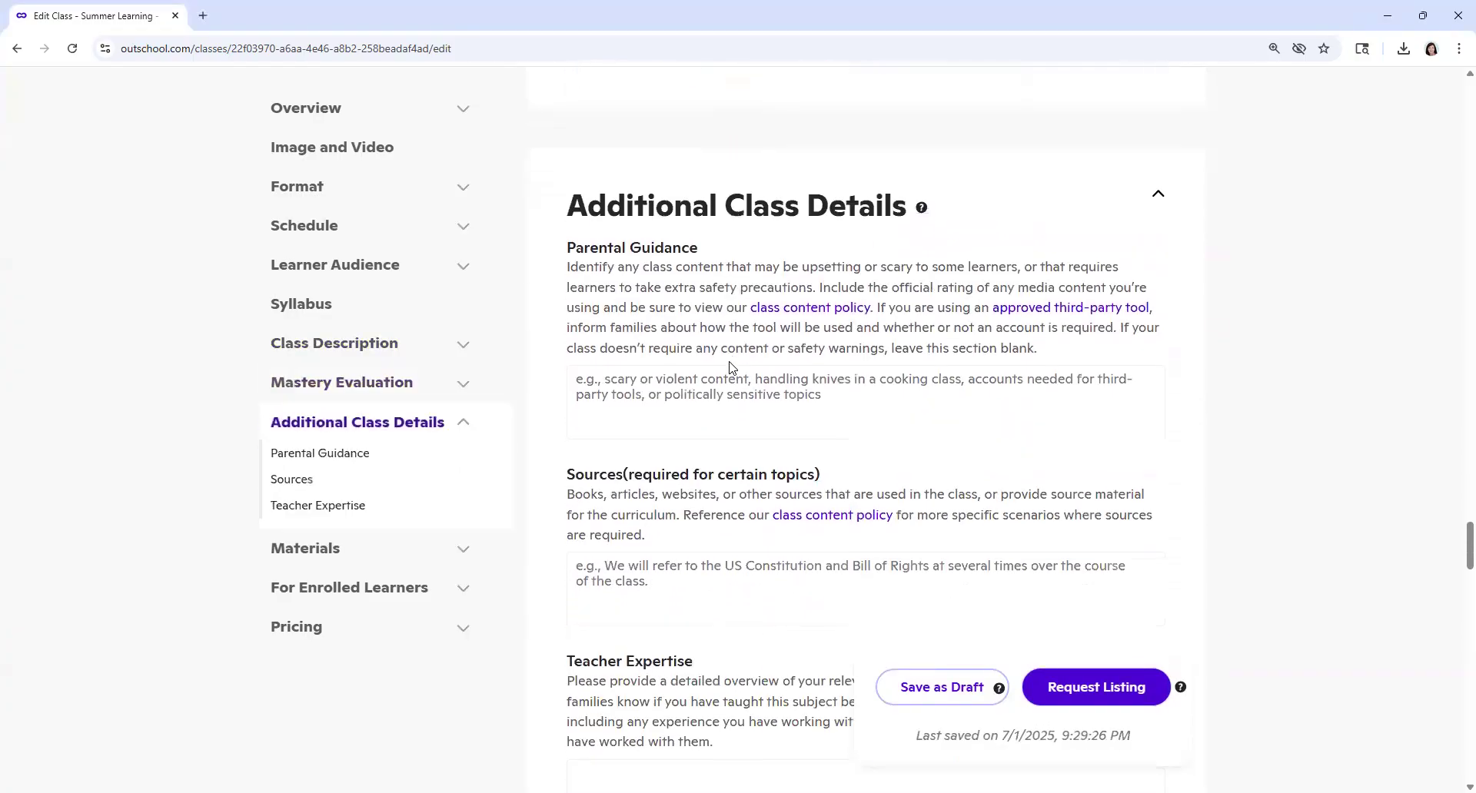
scroll(731, 368, down, 1)
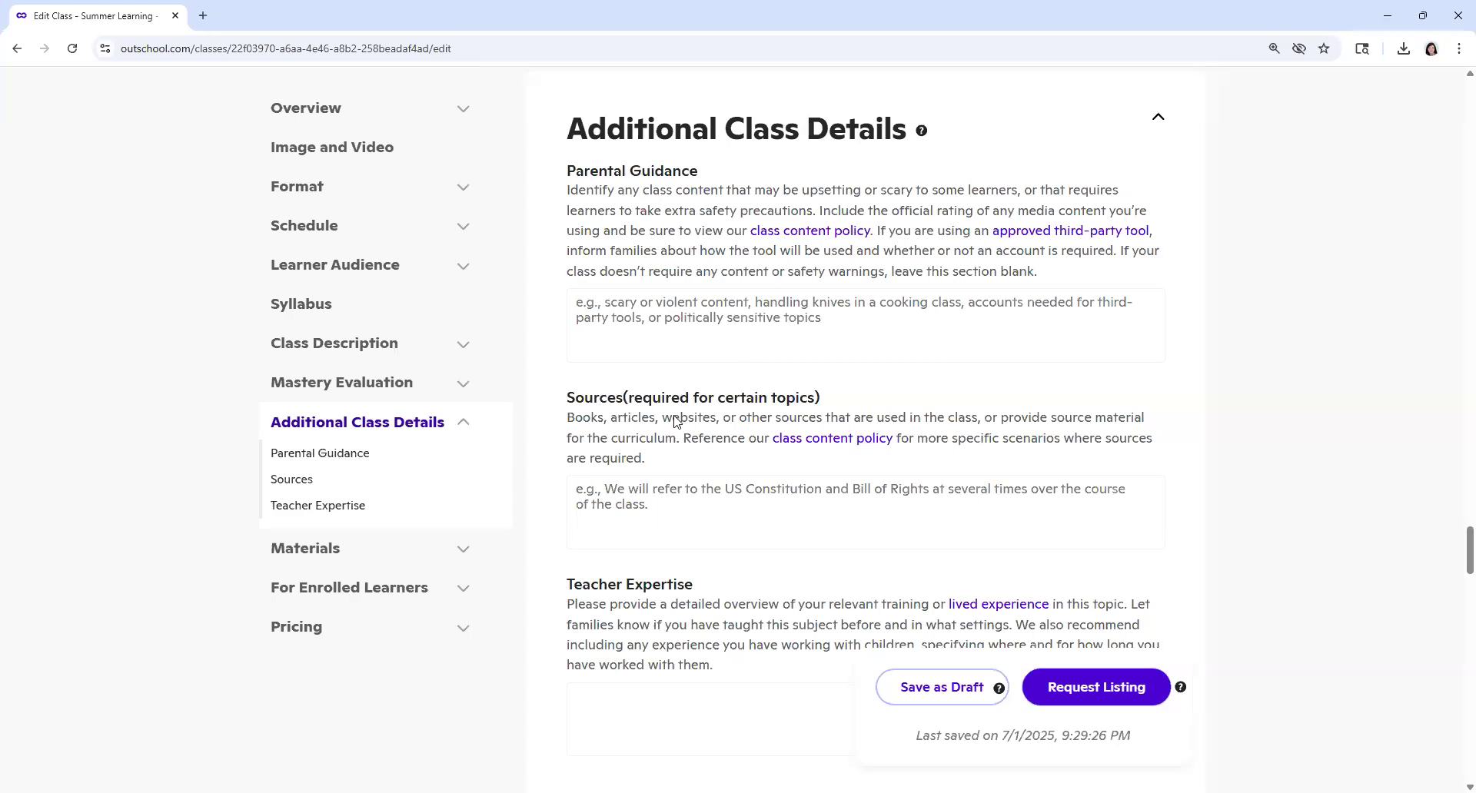
scroll(675, 422, down, 2)
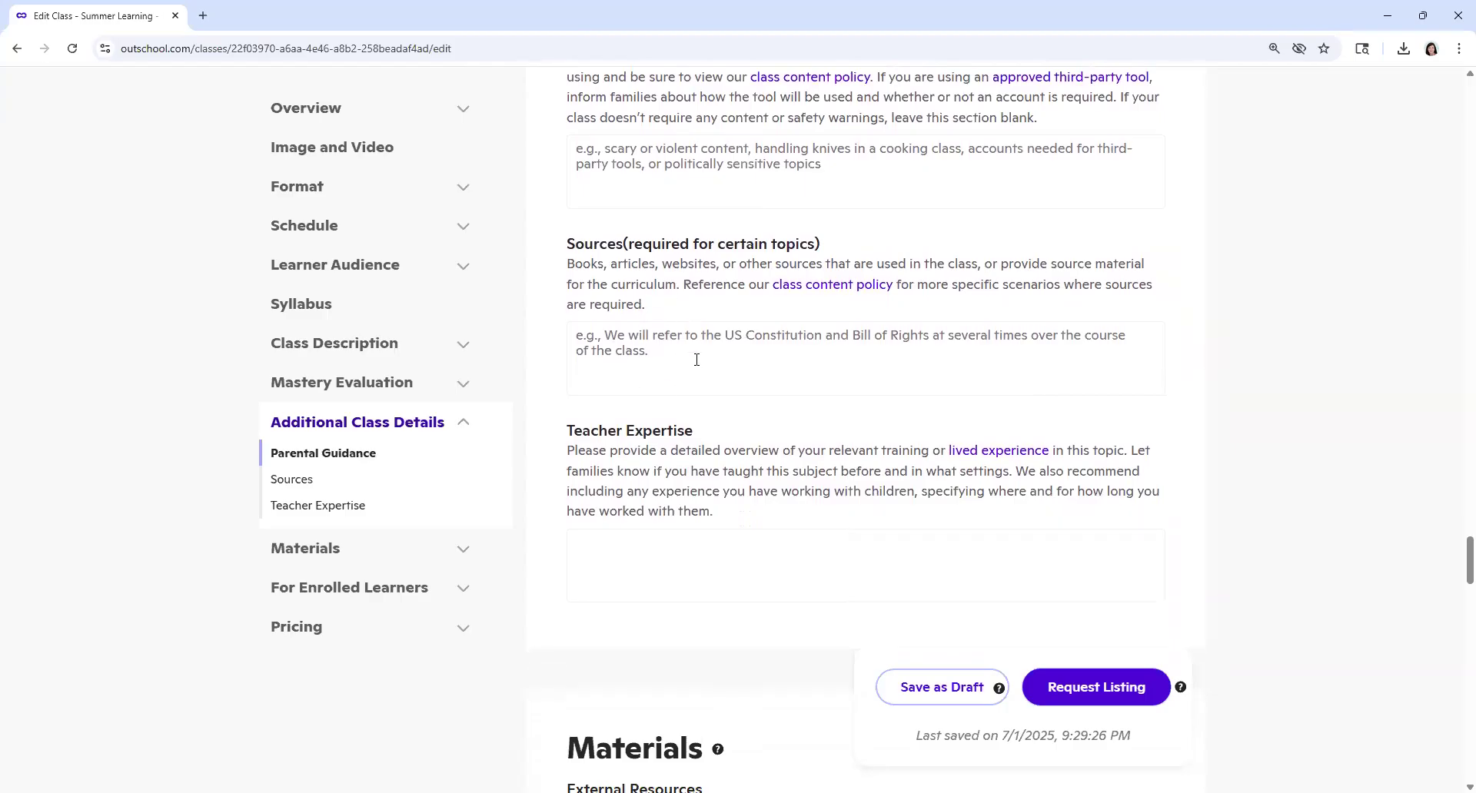
scroll(696, 359, down, 2)
click(675, 411)
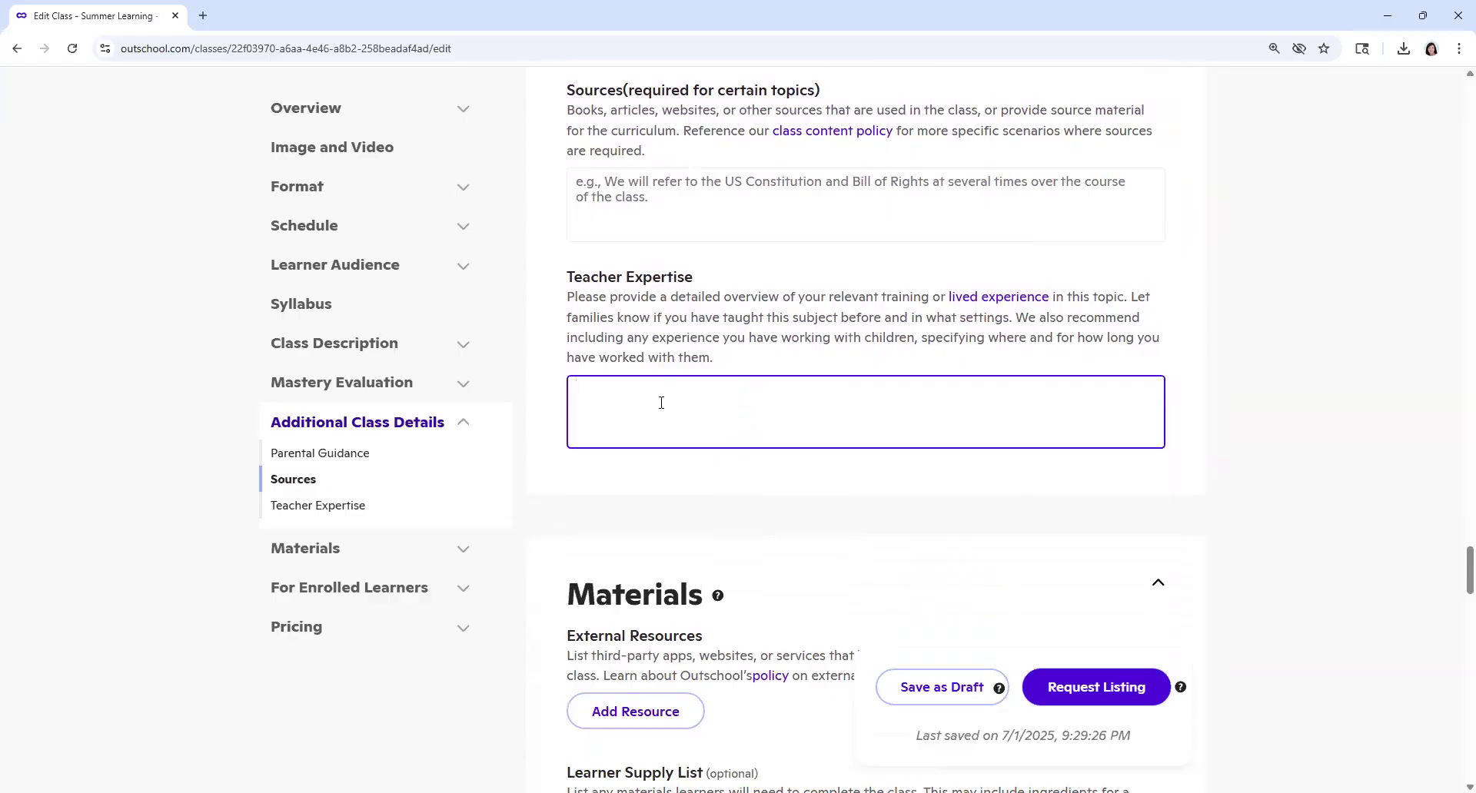
text(This teacher has over 30 years of teaching )
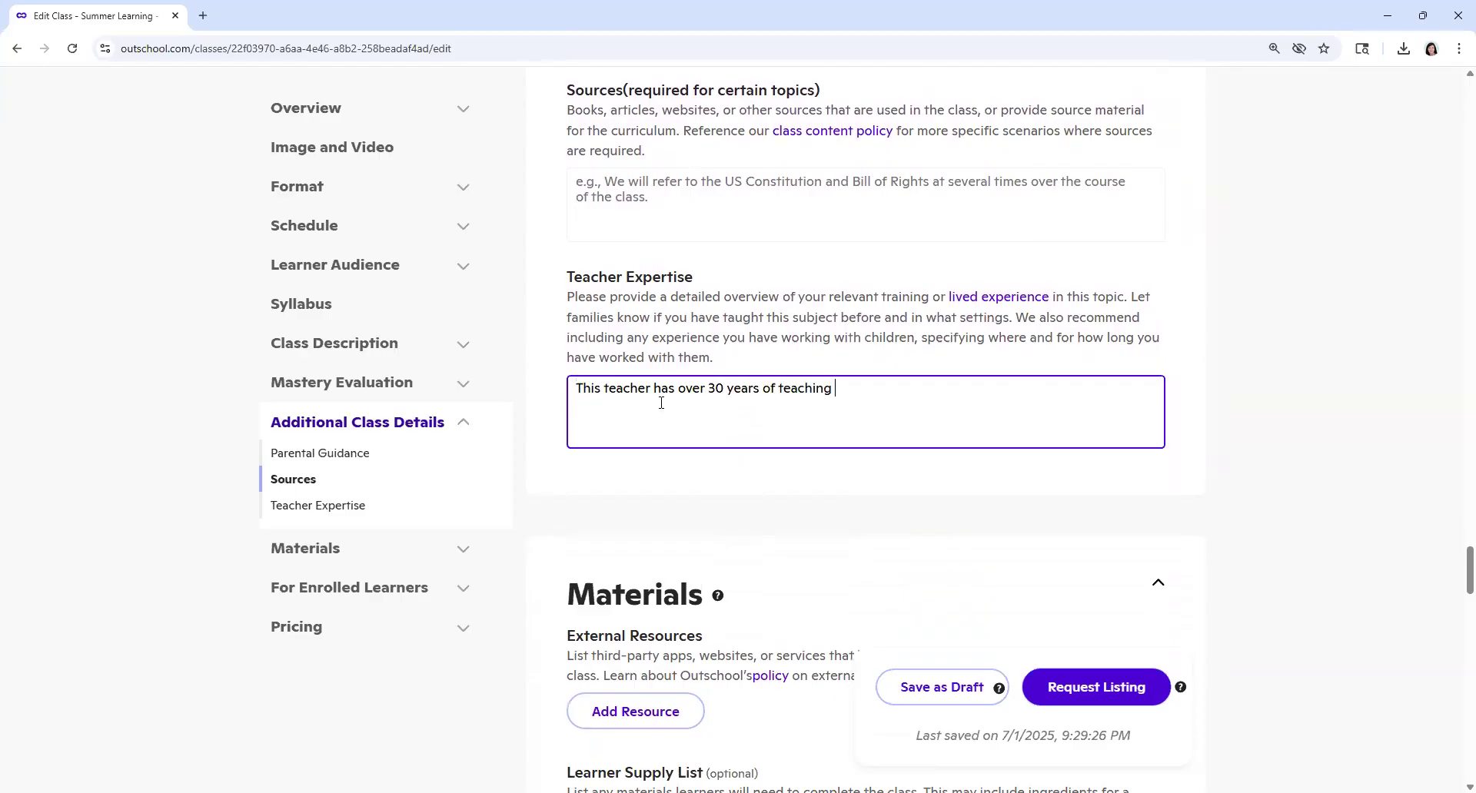
text(experience.  She ha)
Step: Add the sentence "She has been teaching on Outschool since 2020." to the Teacher Expertise text
key(BackSpace)
key(BackSpace)
key(BackSpace)
key(BackSpace)
key(BackSpace)
text(he has been teaching on )
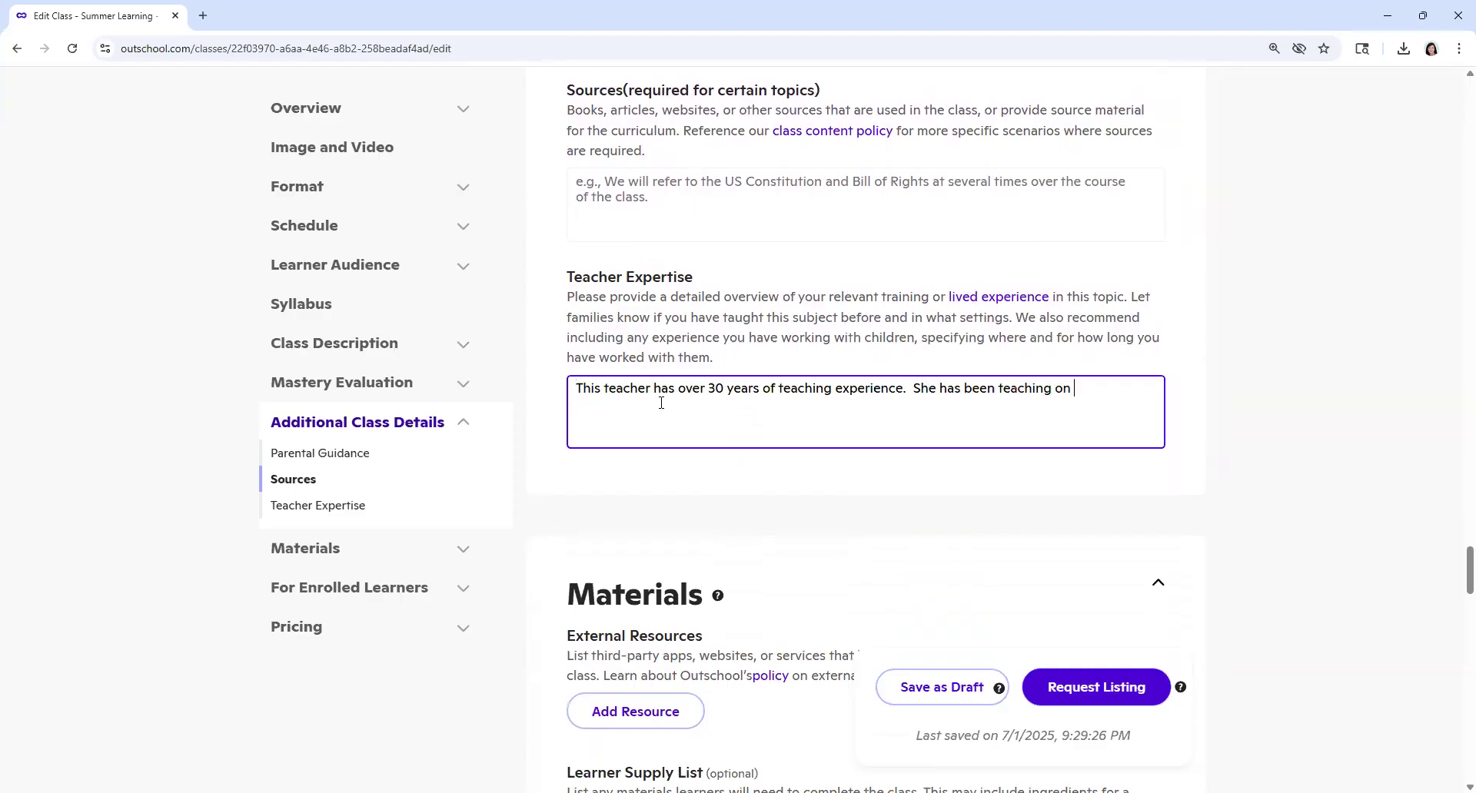
text(Outschool since 2020.  She has taught o)
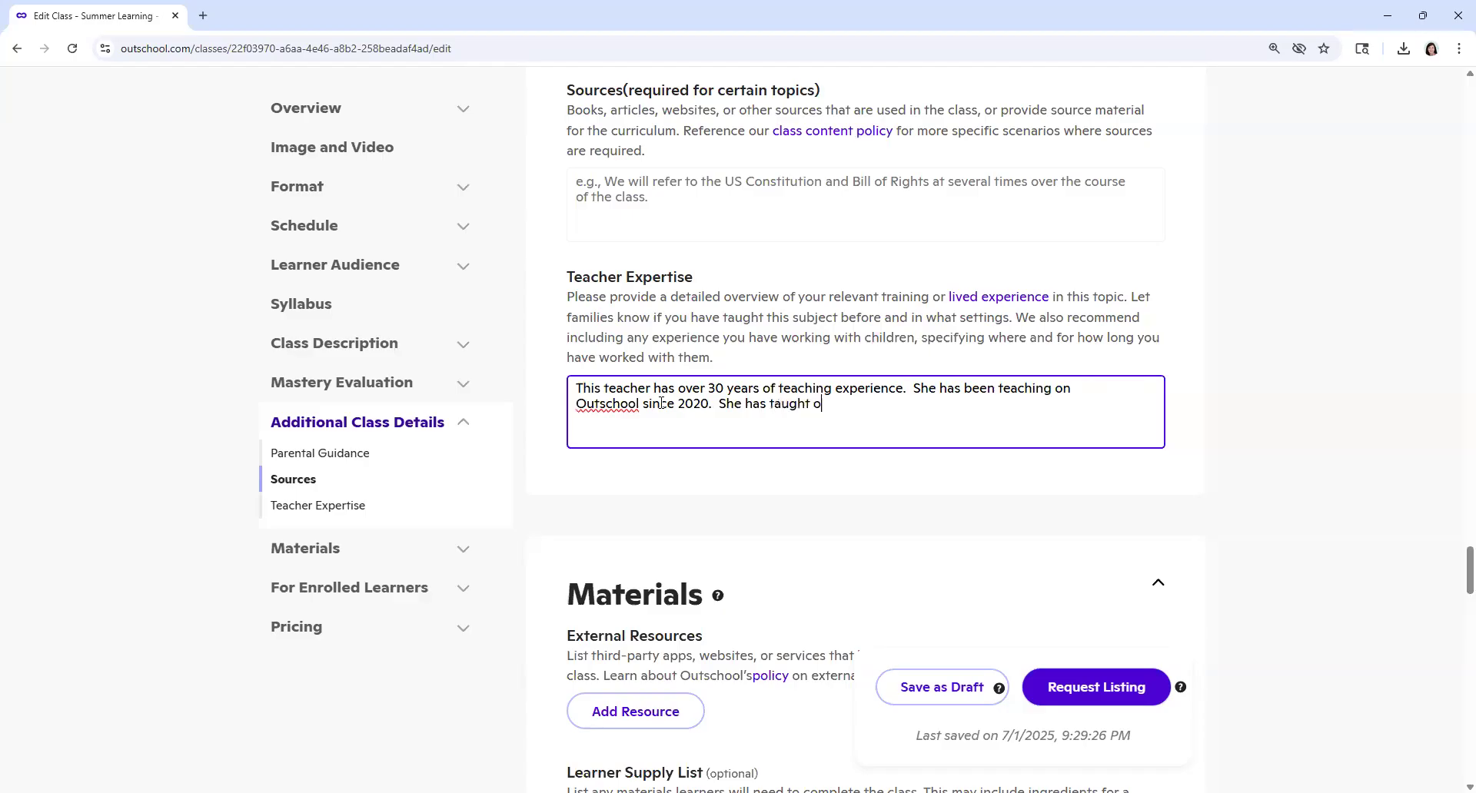
text(ver 2000 students on this platform.)
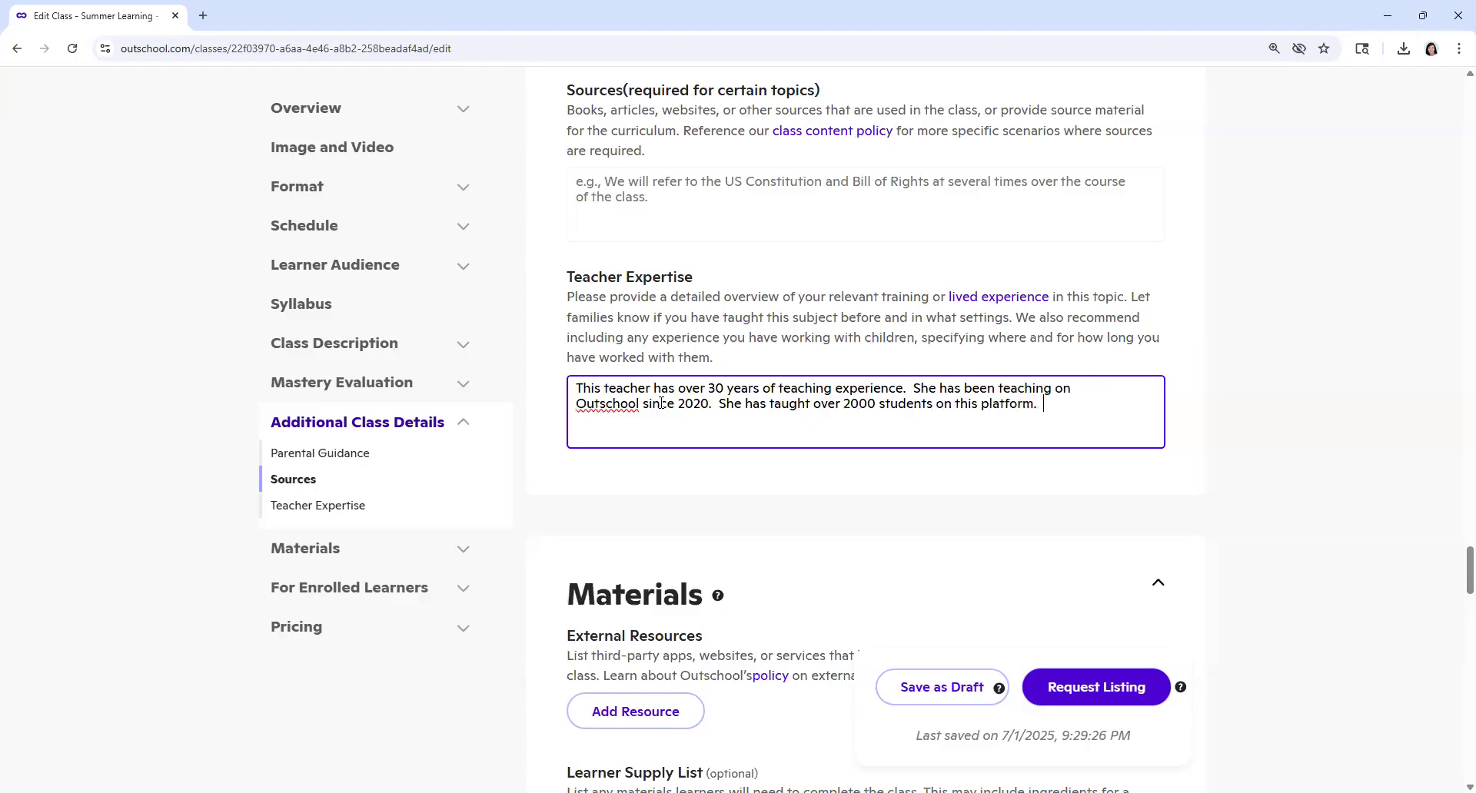
Step: Add "She has taught over 2000 students on this platform." to the Teacher Expertise text and insert "degreed" before the first "teacher"
click(603, 388)
text(degreed)
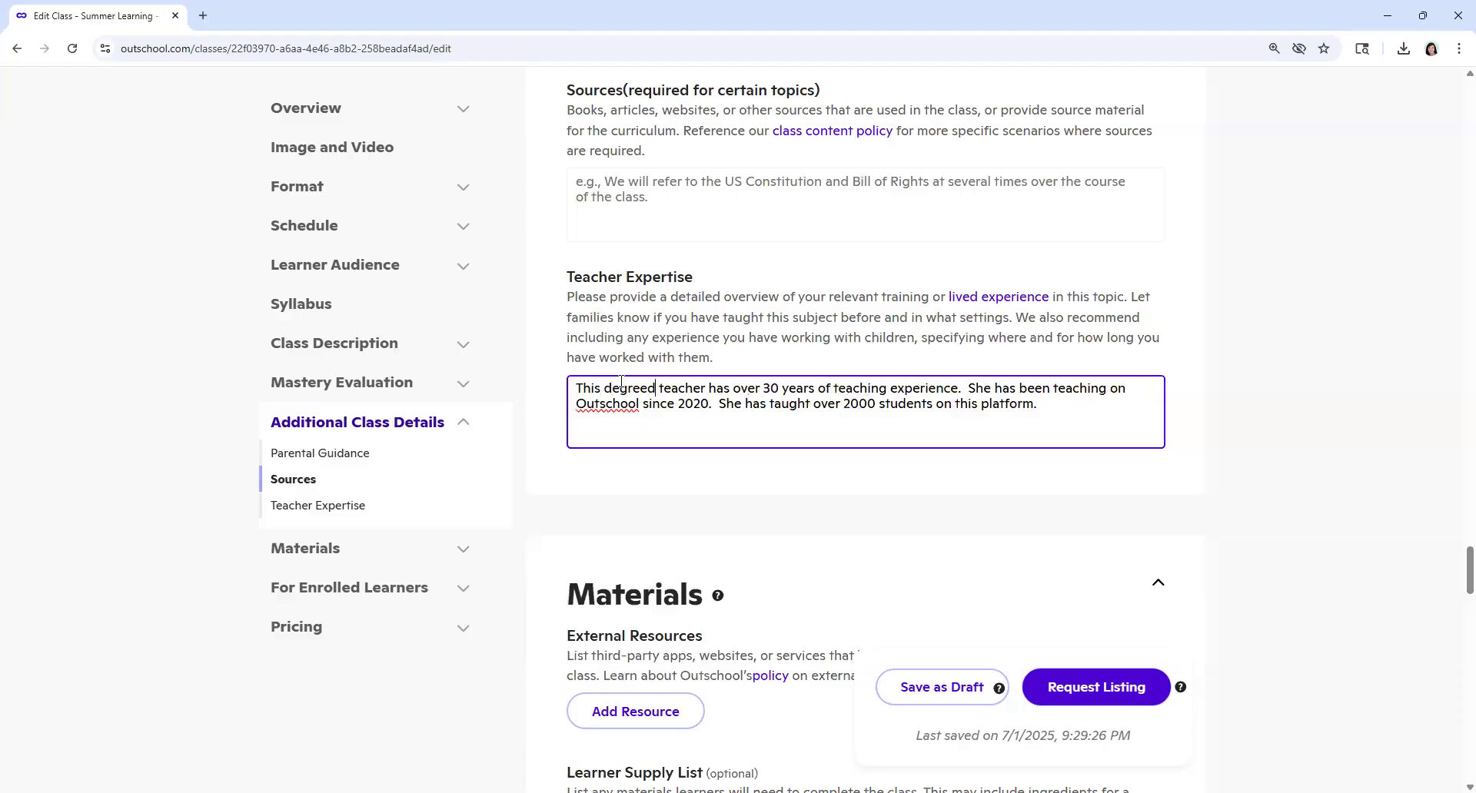
Step: Shorten the Welcome Post to "Welcome! I'm excited that you joined this class." by deleting all the text after it
scroll(740, 500, down, 3)
scroll(740, 500, down, 3)
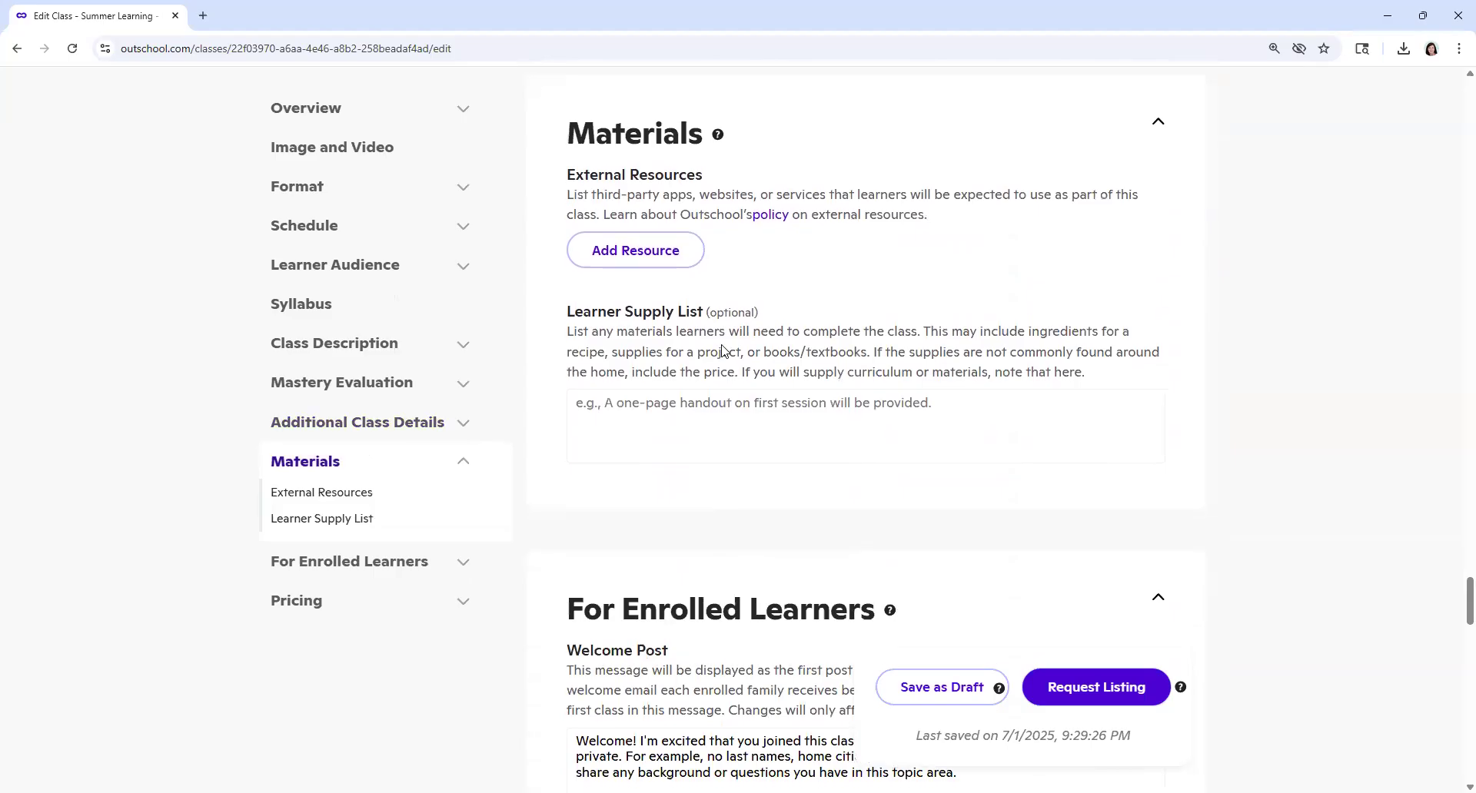
scroll(722, 351, down, 1)
scroll(732, 435, down, 3)
scroll(731, 441, down, 2)
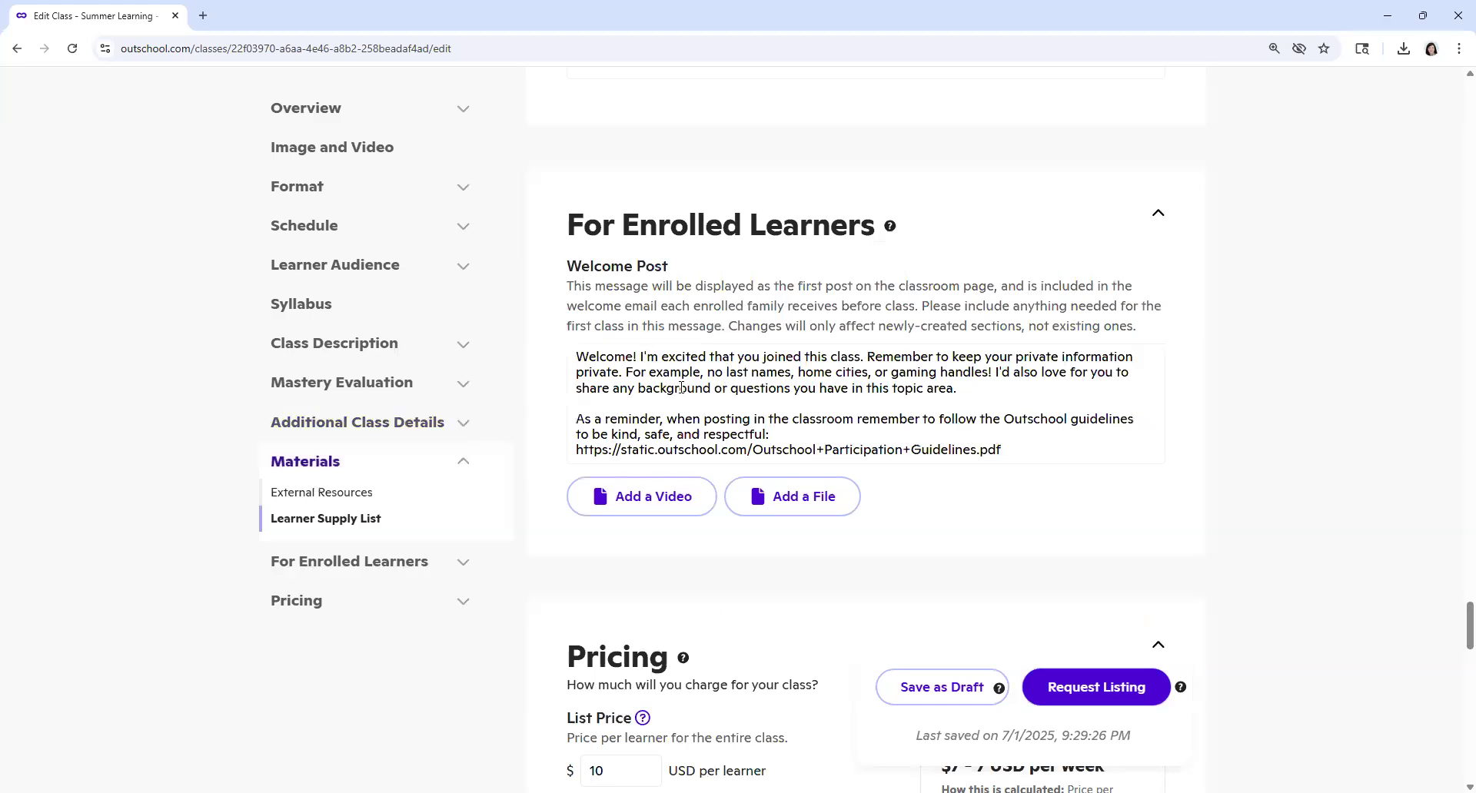
drag(867, 357, 1028, 449)
key(BackSpace)
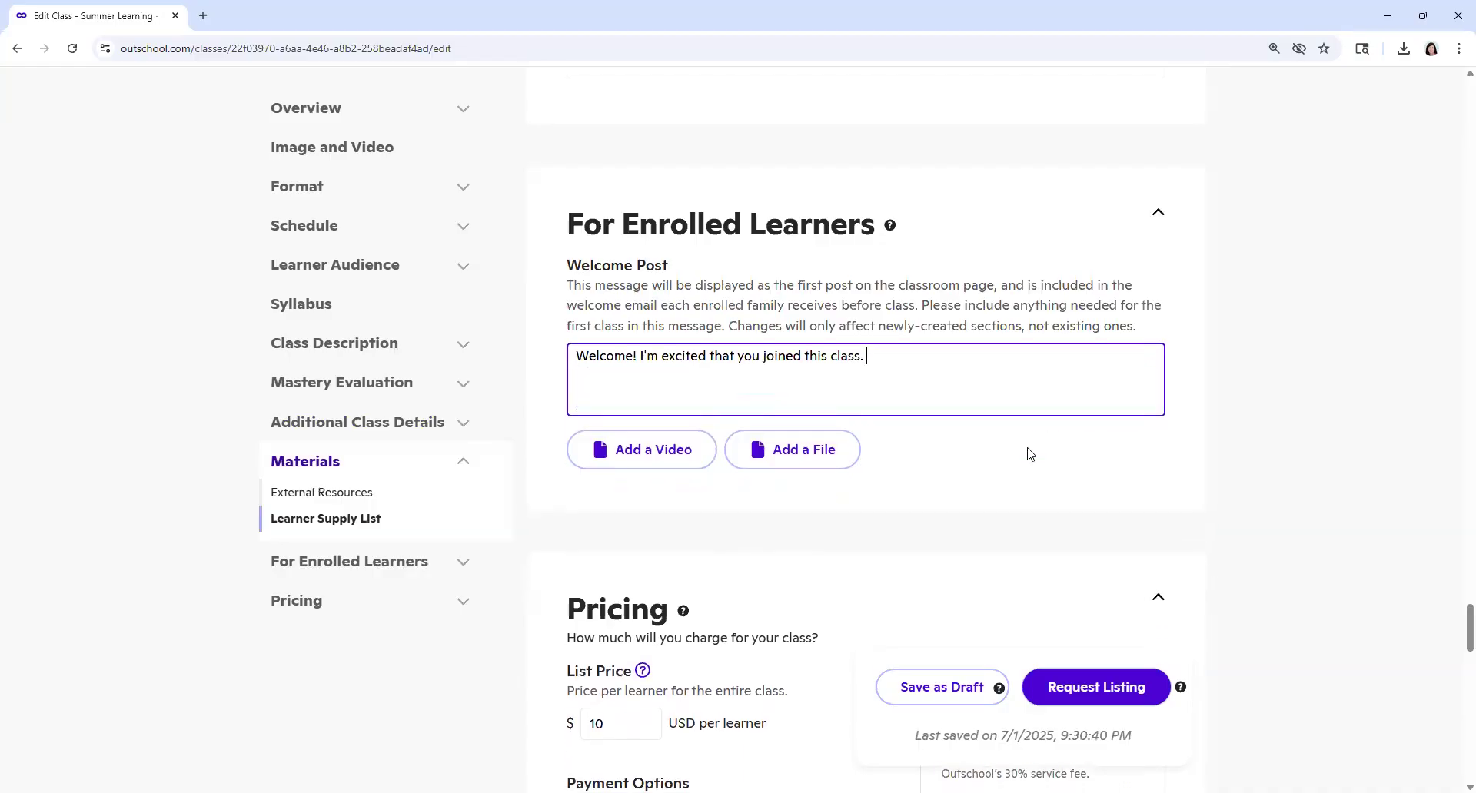
Step: Try a list price of 5 USD per learner for the class
scroll(1030, 453, down, 4)
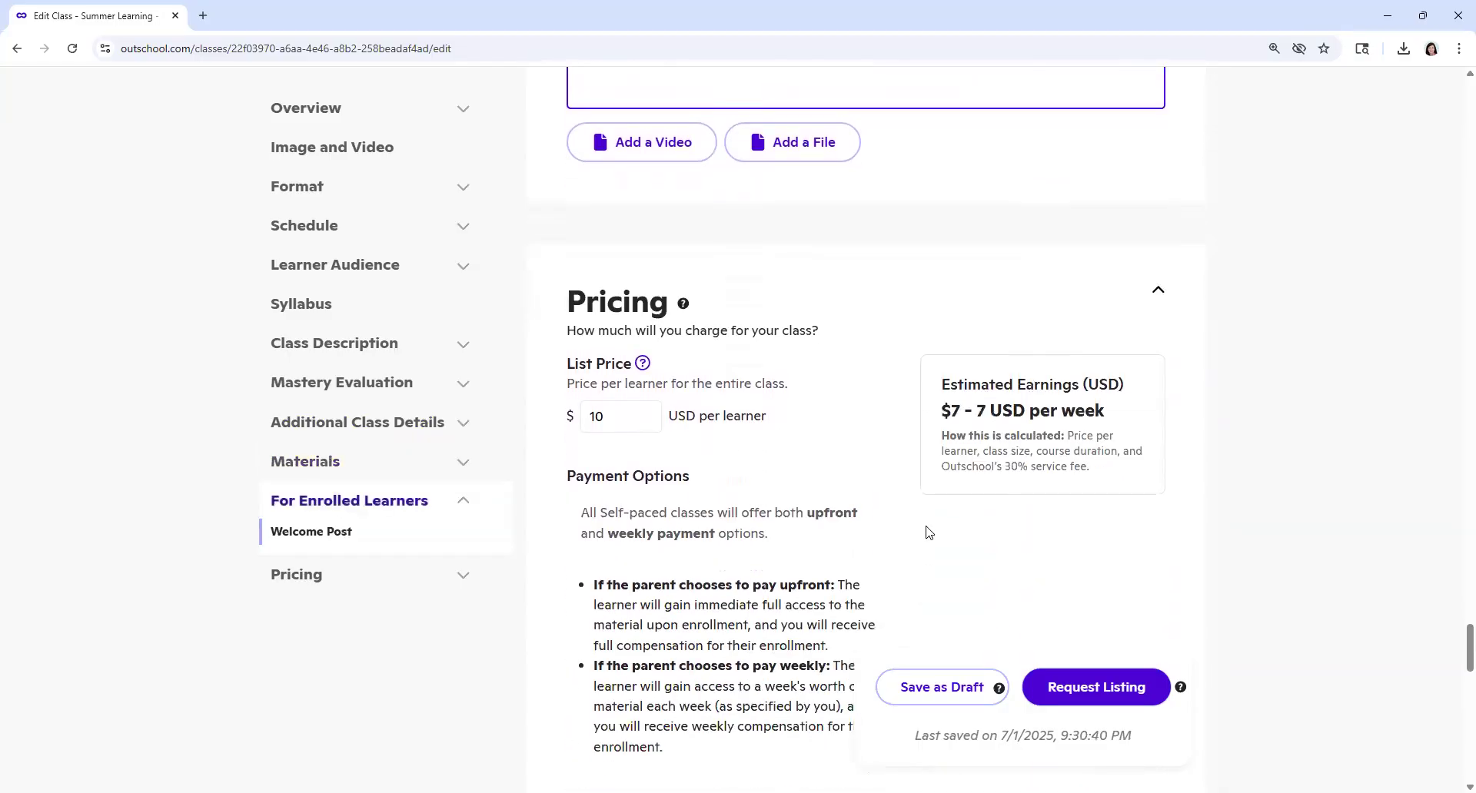
scroll(786, 560, down, 1)
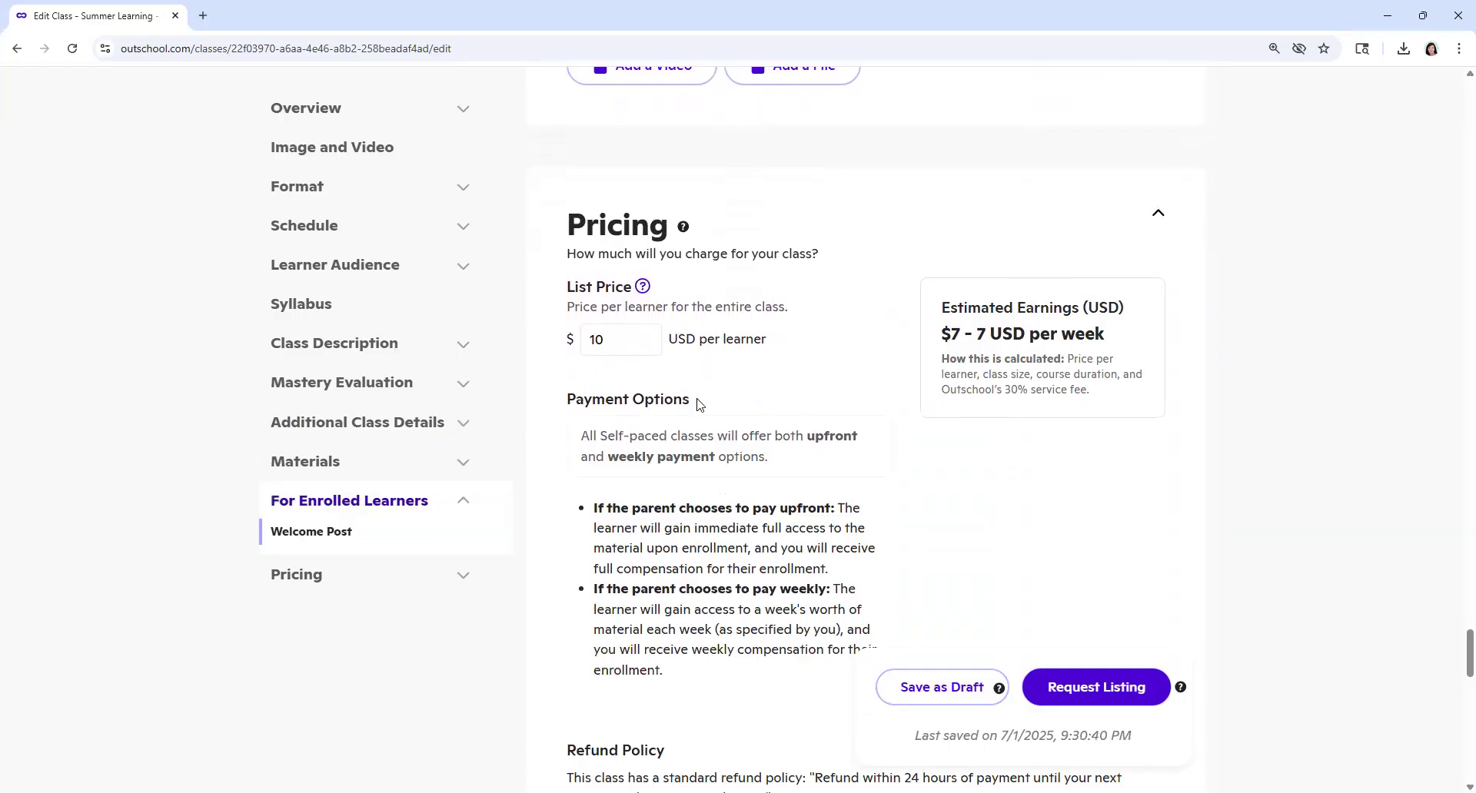
double_click(606, 338)
text(5)
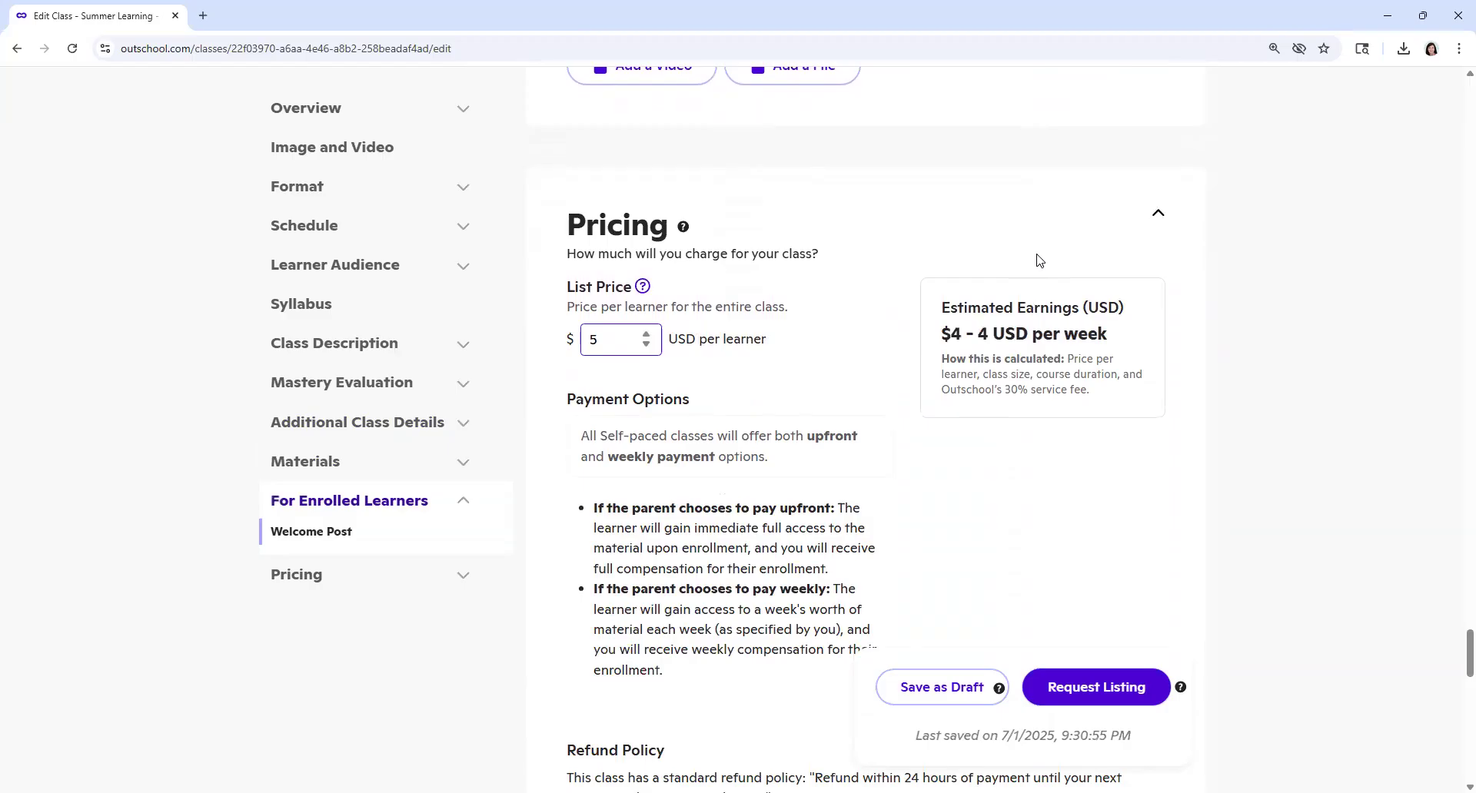
click(1297, 314)
Step: Set the list price to 10 USD per learner
scroll(1297, 314, down, 2)
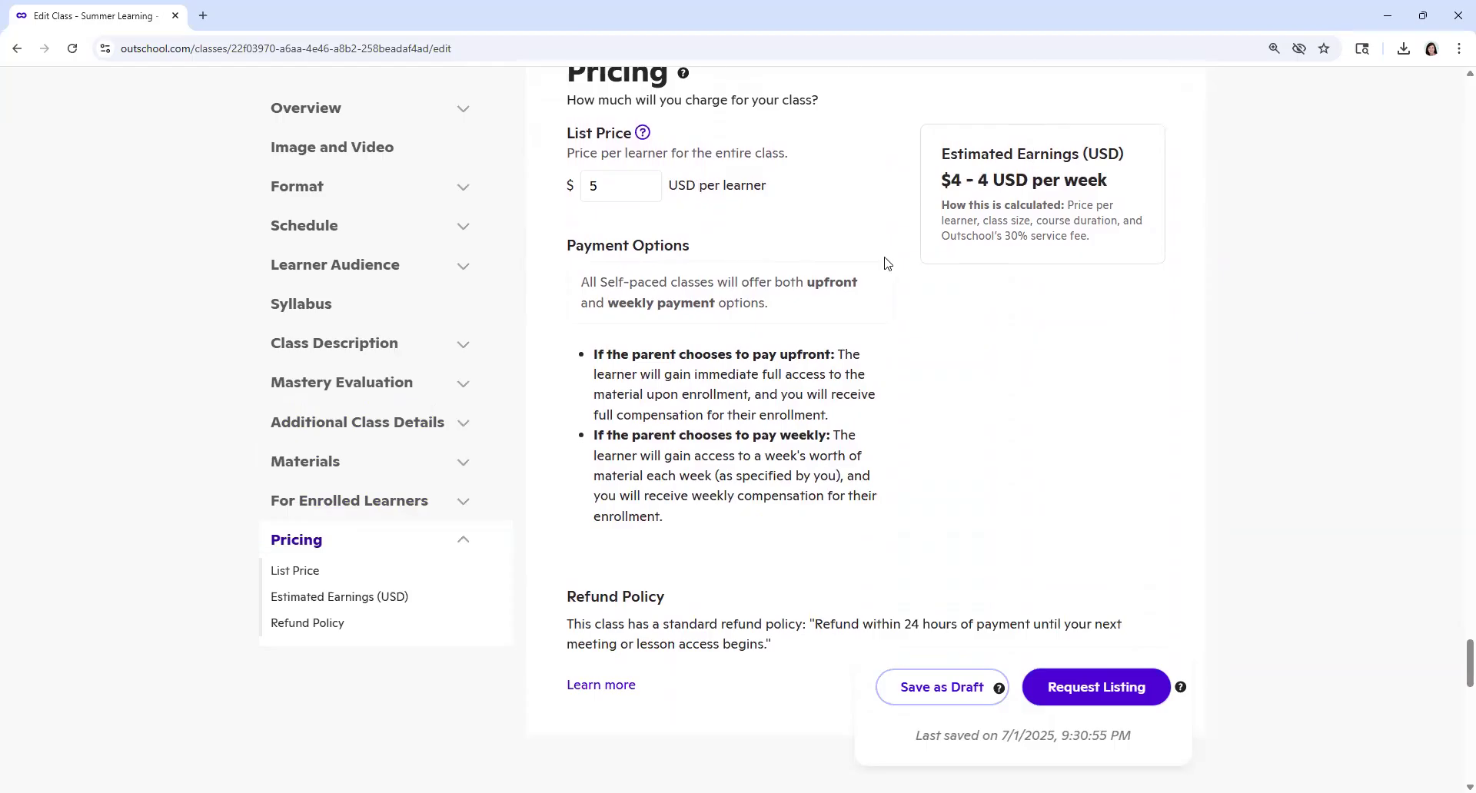
double_click(611, 188)
text(10)
click(1214, 324)
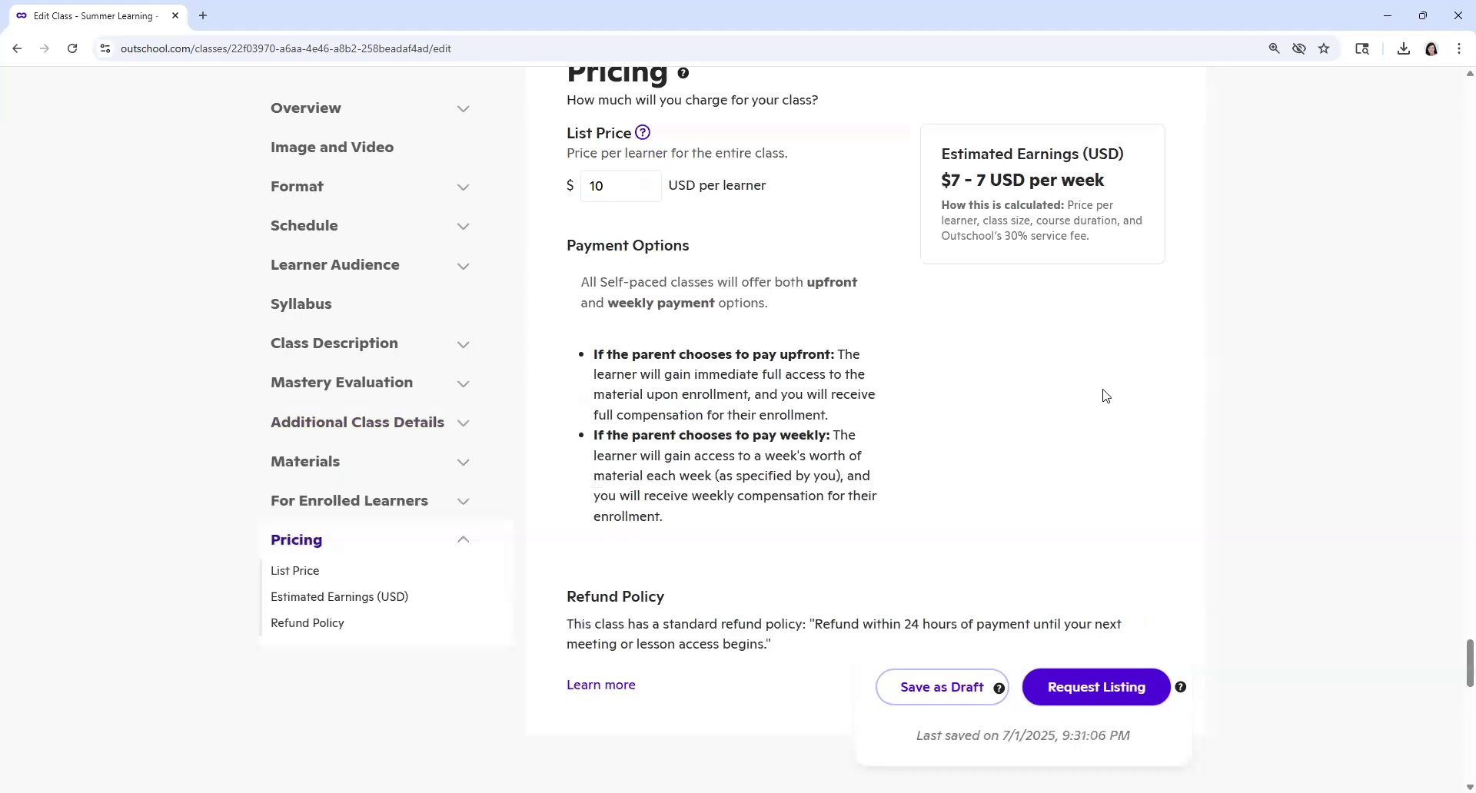
Step: Check the pricing and refund details, and save the class listing as a draft
scroll(1108, 398, down, 2)
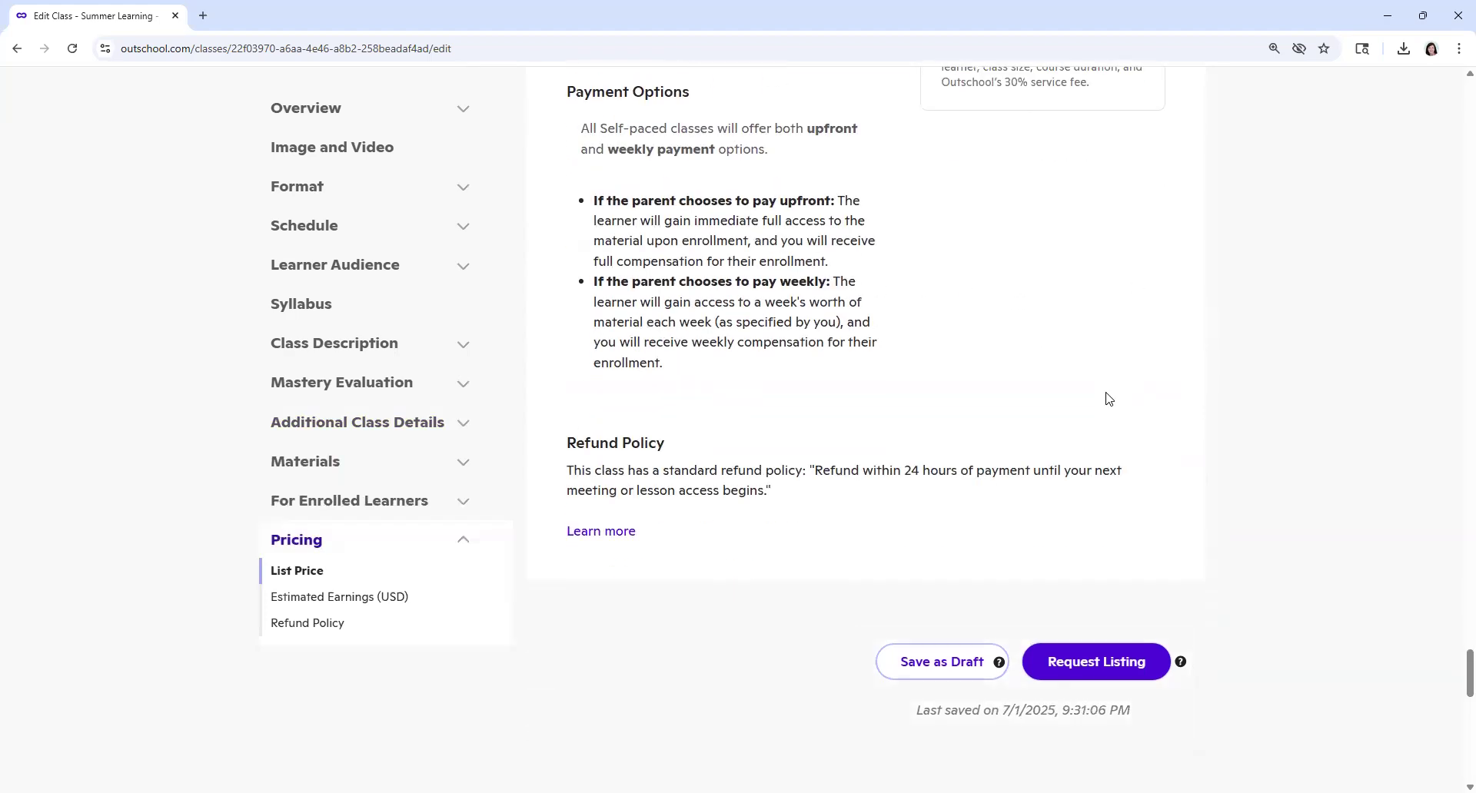
scroll(1108, 397, up, 3)
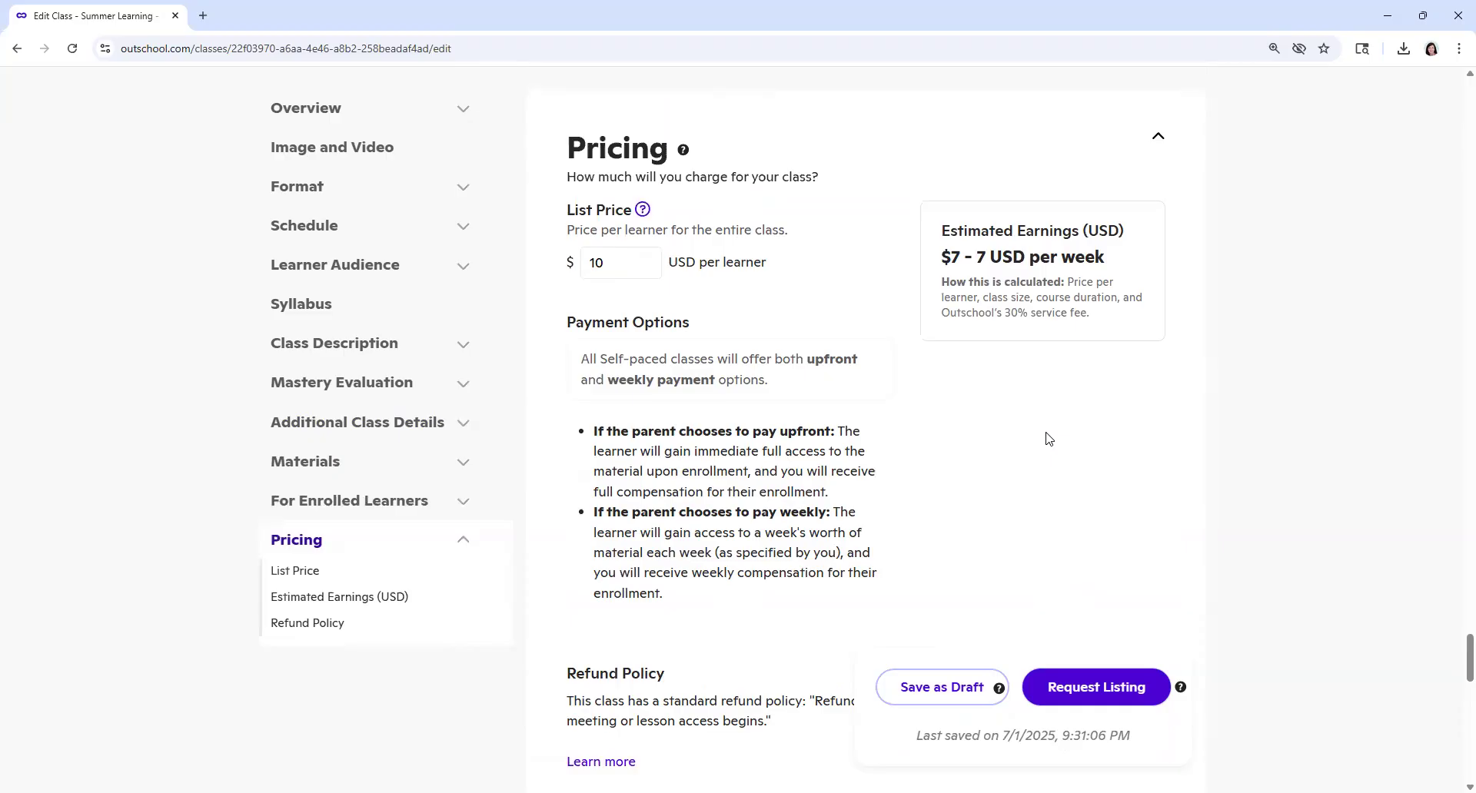
scroll(1048, 438, down, 2)
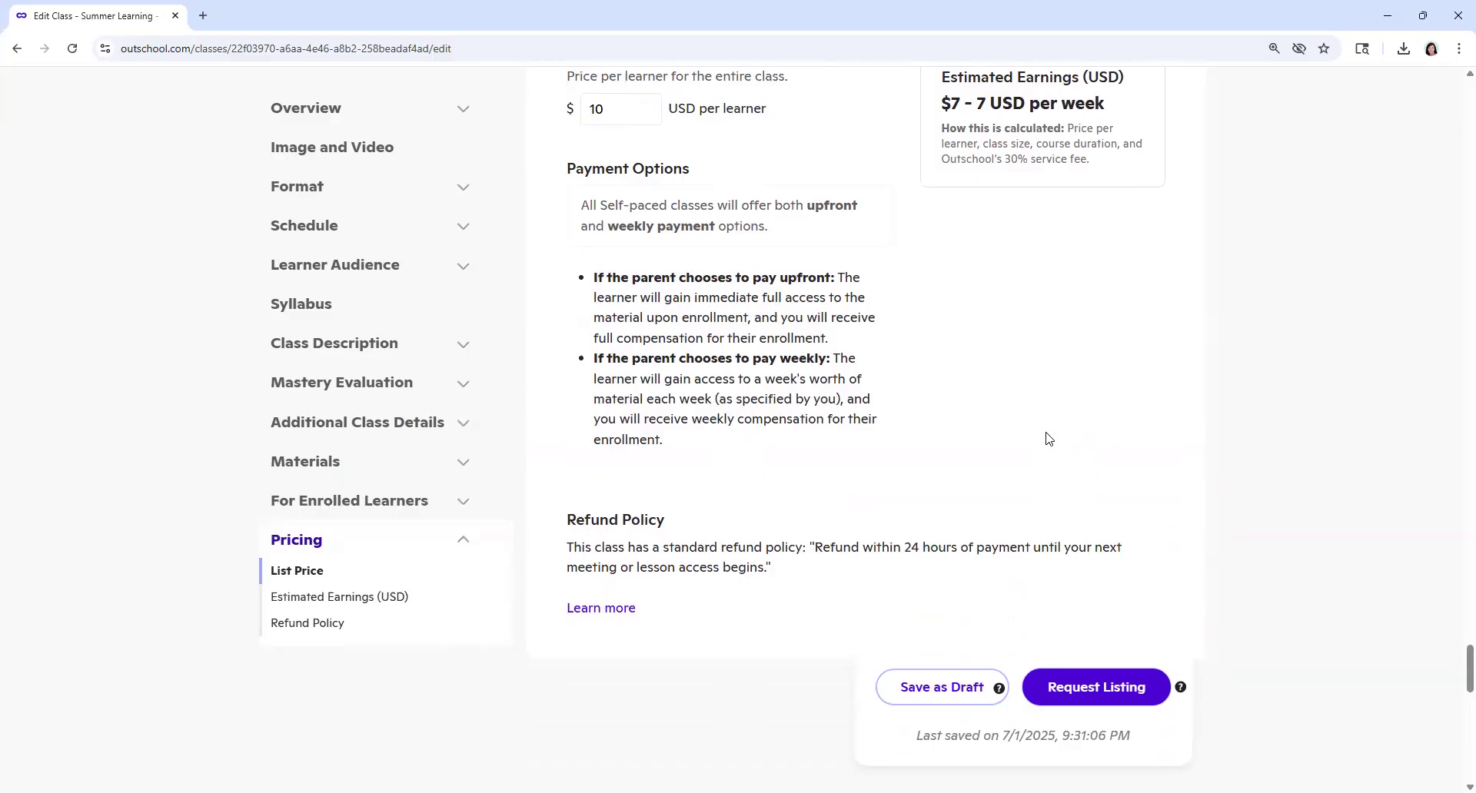
click(927, 693)
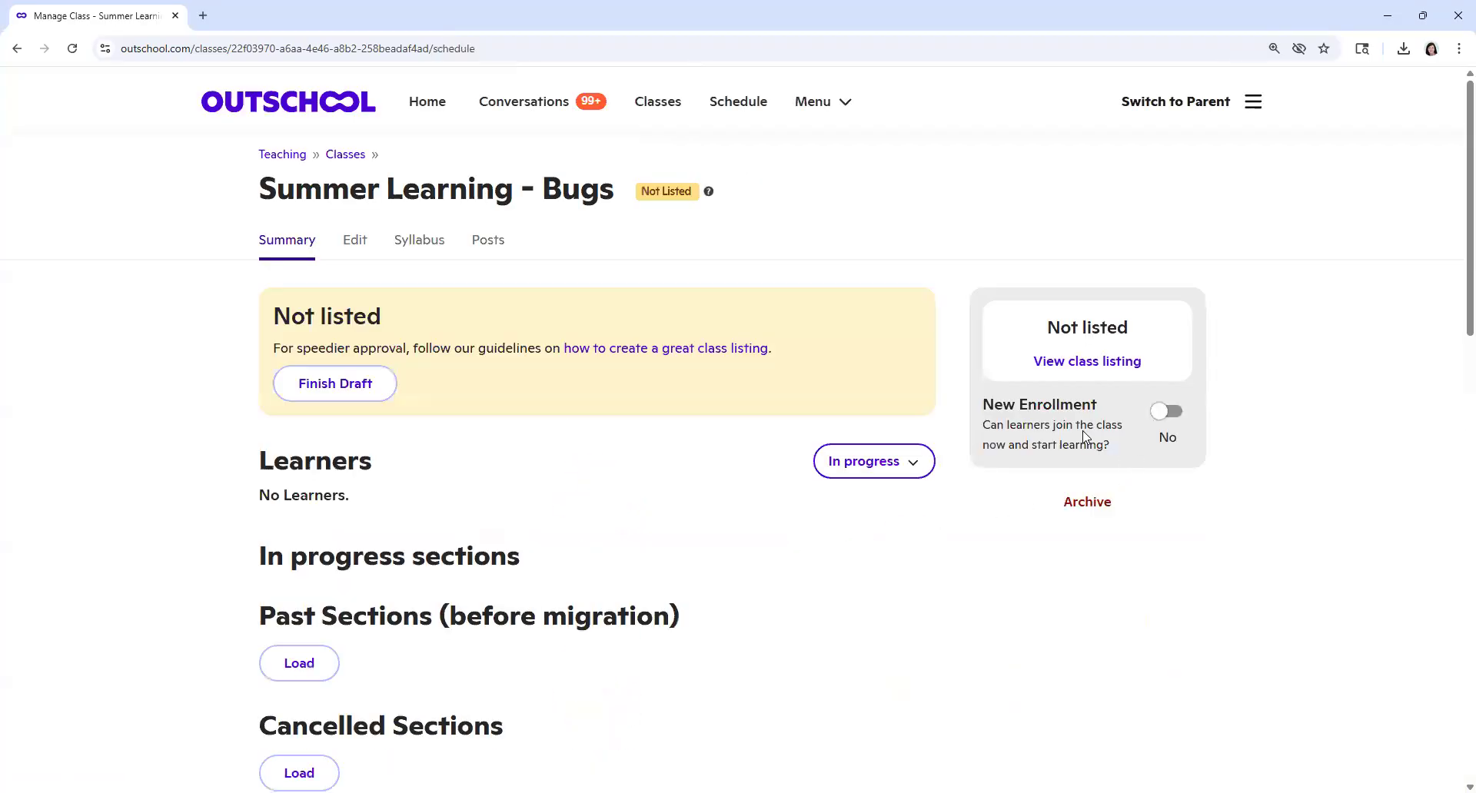
Step: Try to turn on New Enrollment for the Summer Learning - Bugs class
drag(983, 406, 1105, 413)
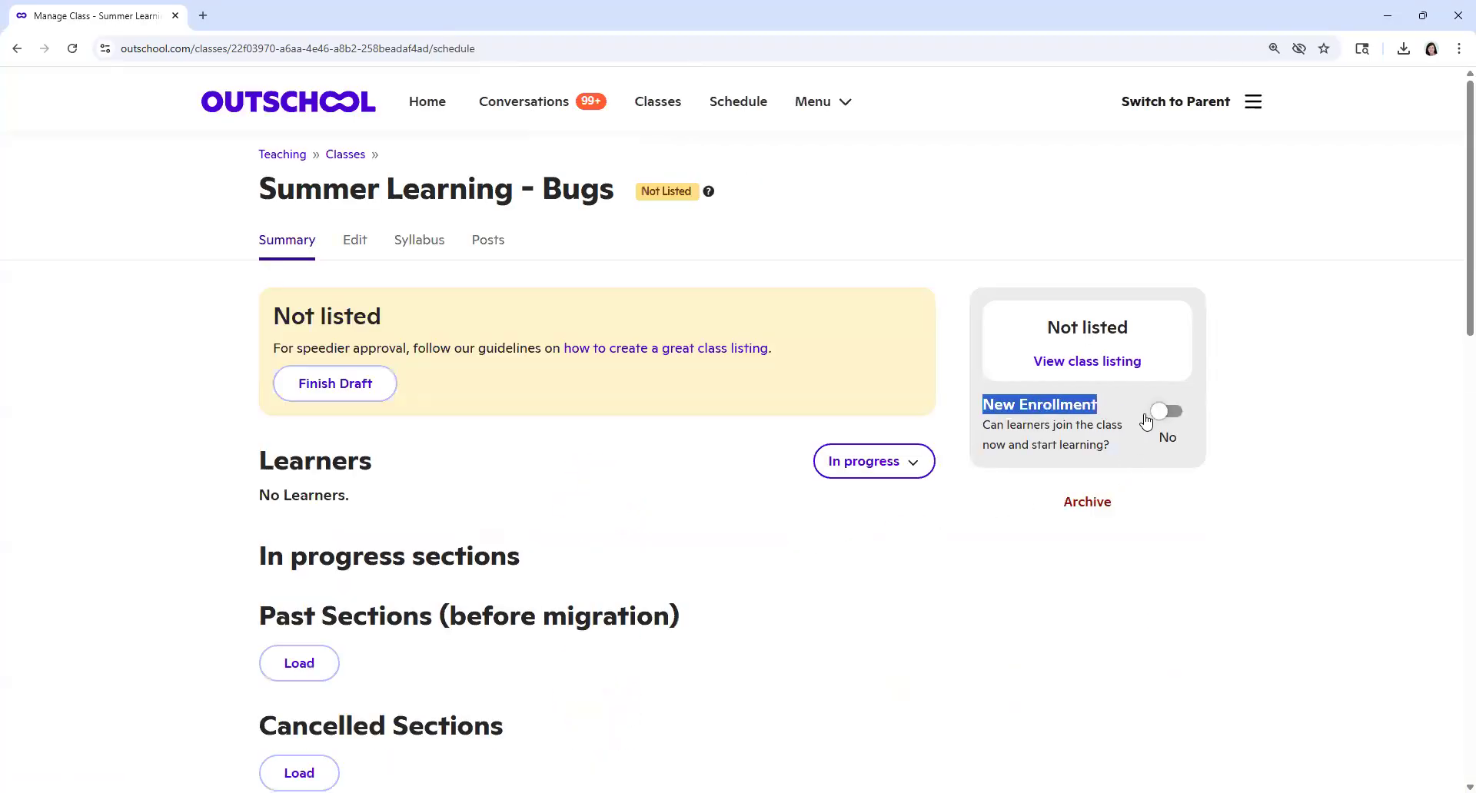
click(1175, 421)
click(1256, 422)
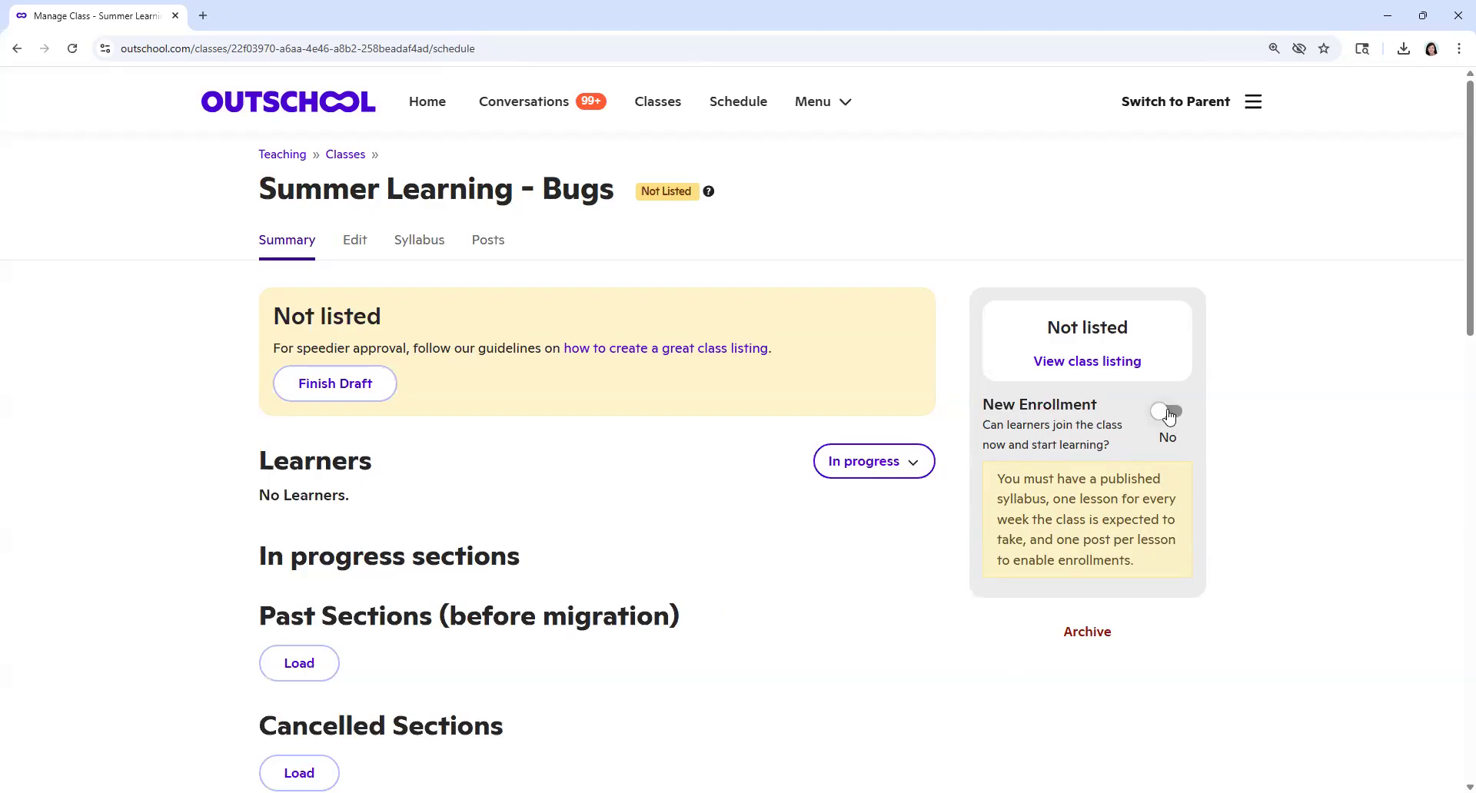
Step: Open the class's posts and examine the post requirements and options for the Bugs Unit lesson
click(491, 249)
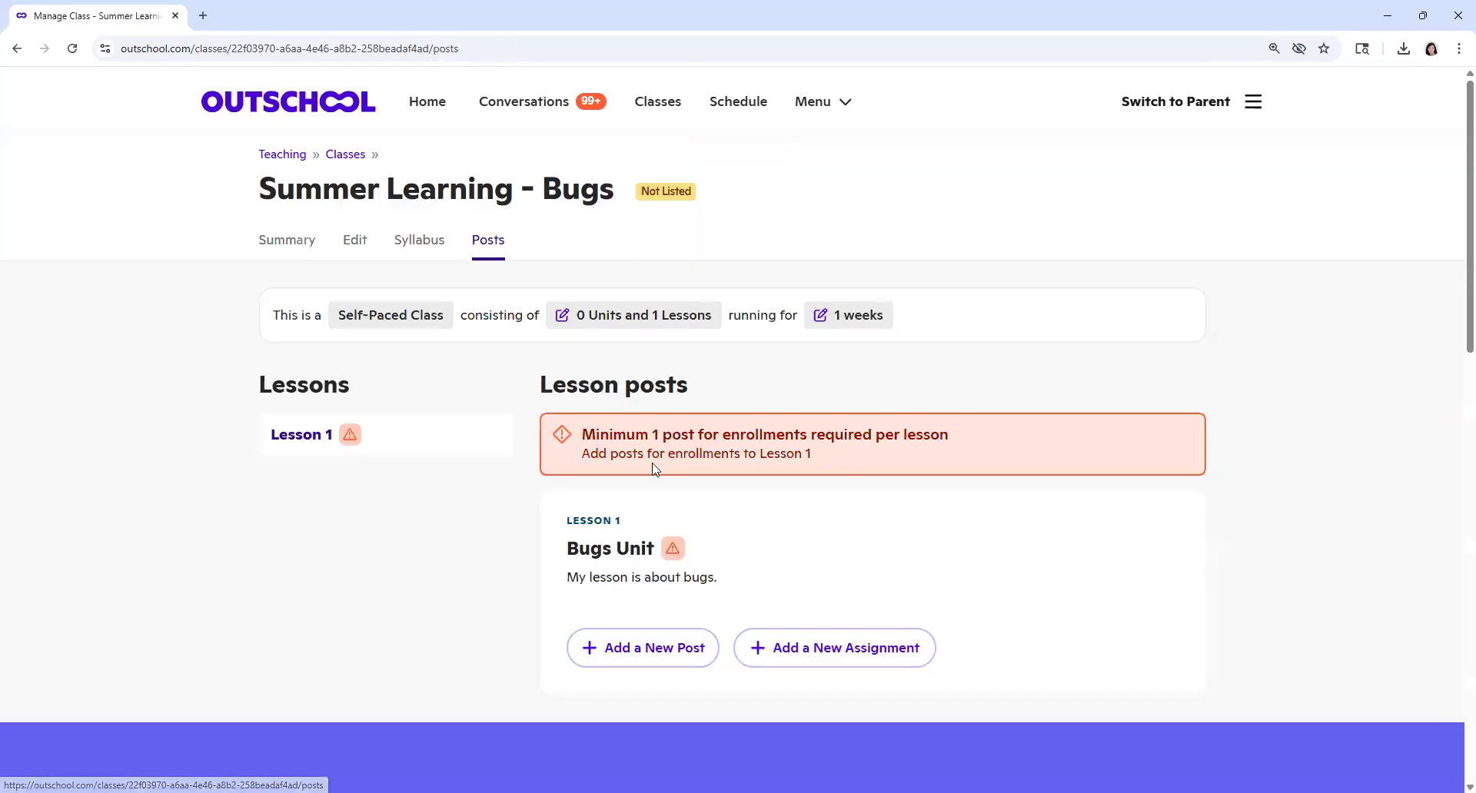
scroll(655, 461, down, 1)
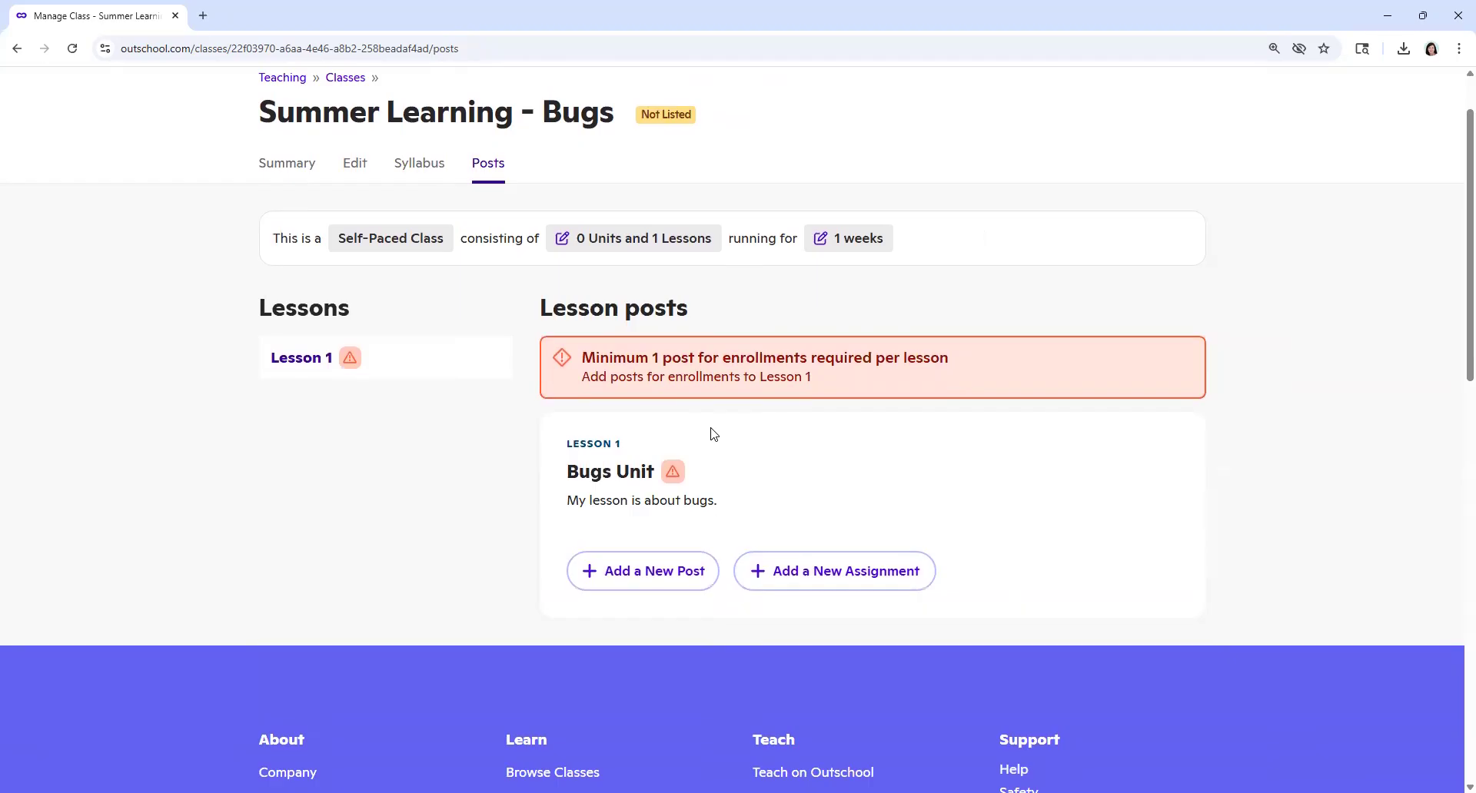
scroll(712, 430, down, 1)
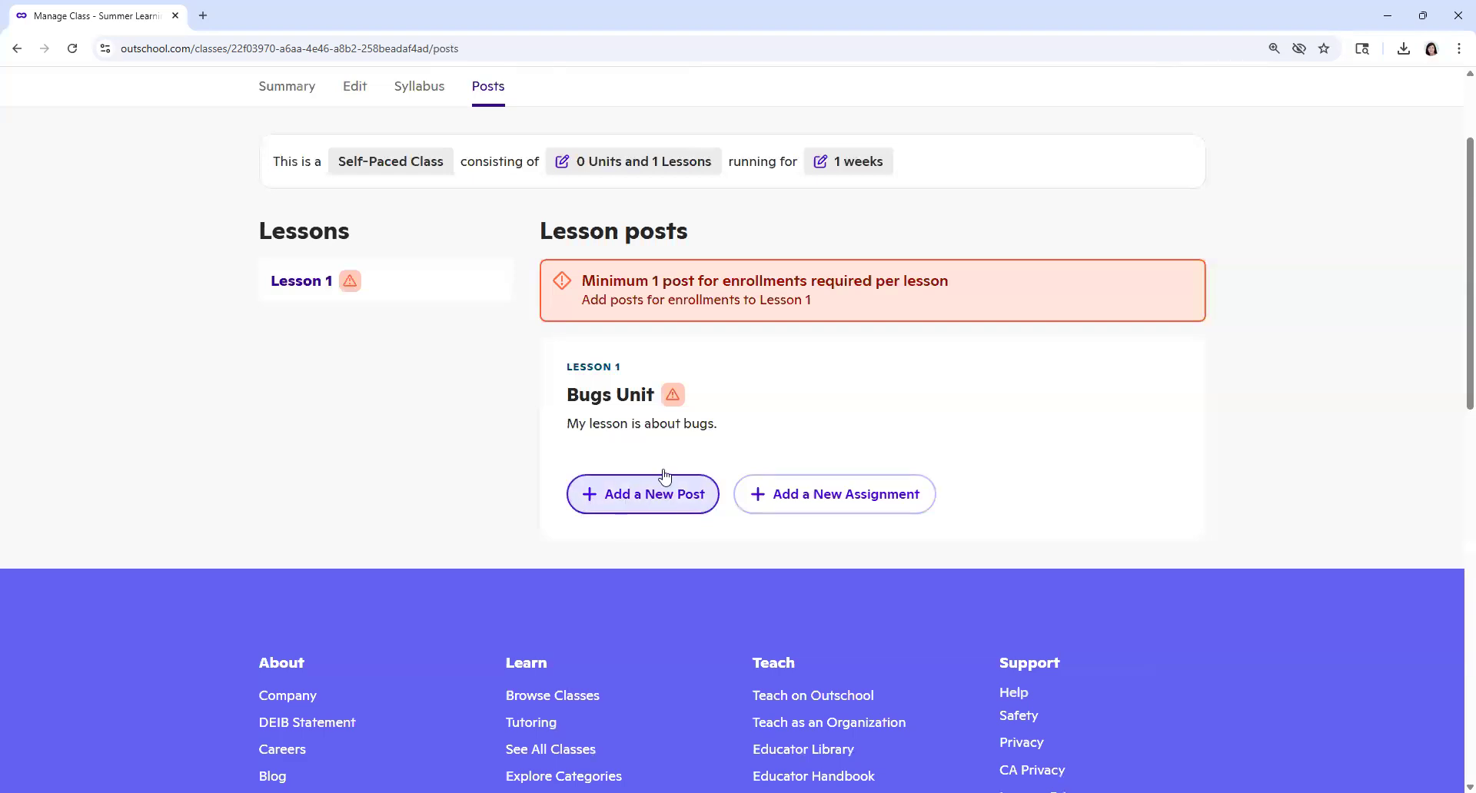
scroll(585, 257, up, 1)
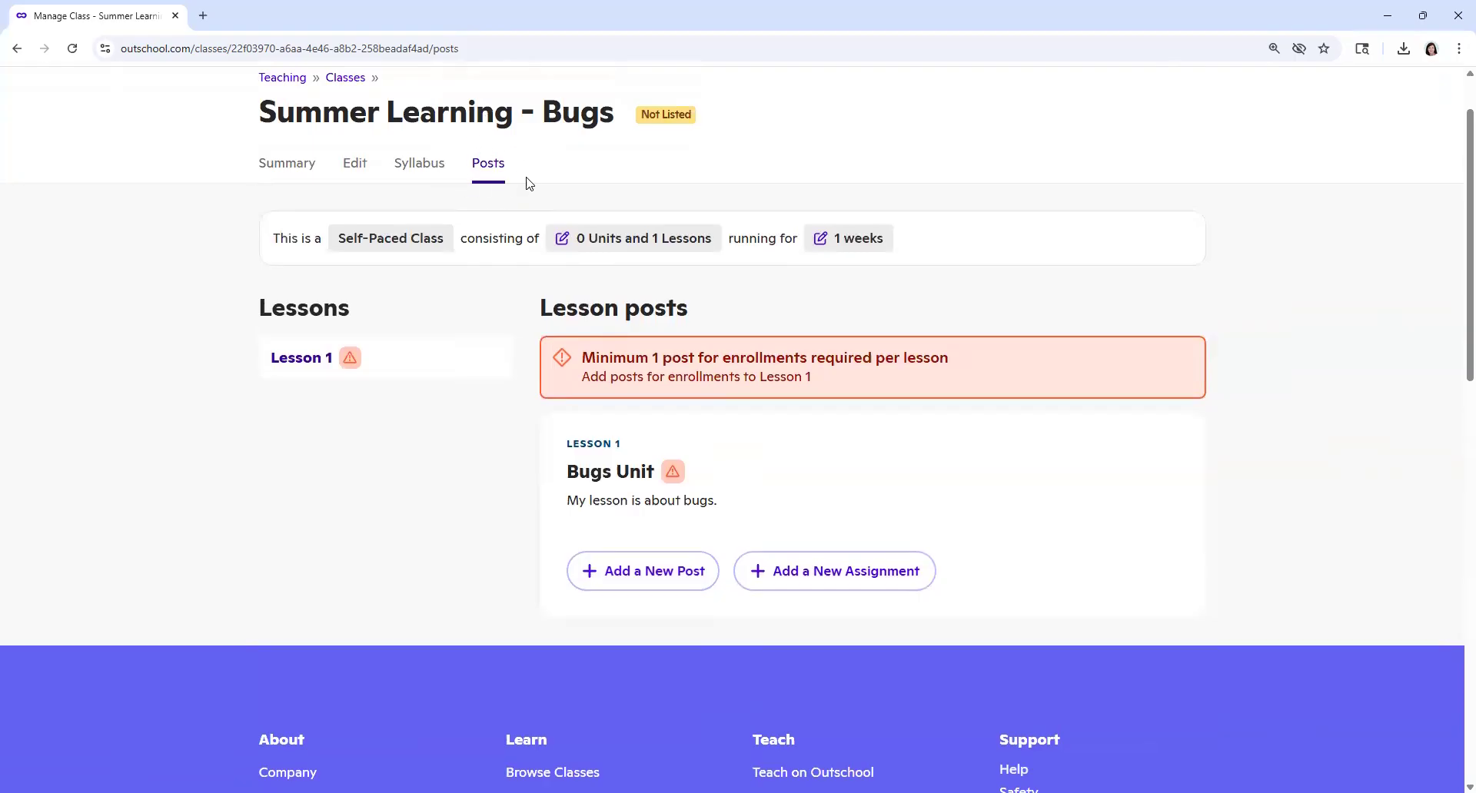
Step: Add a new class post to the Bugs Unit lesson and title it "Lesson"
scroll(586, 332, down, 1)
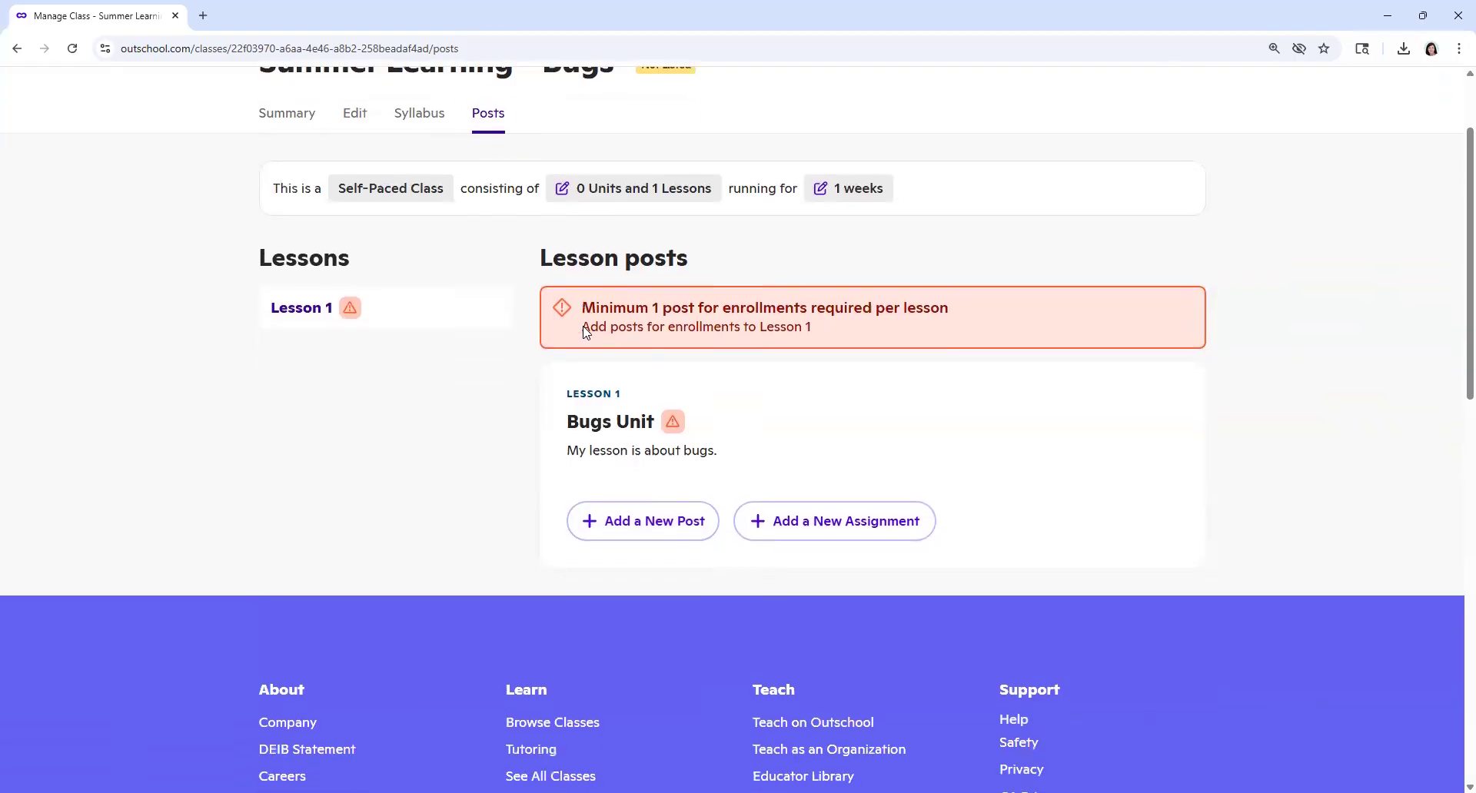
click(611, 494)
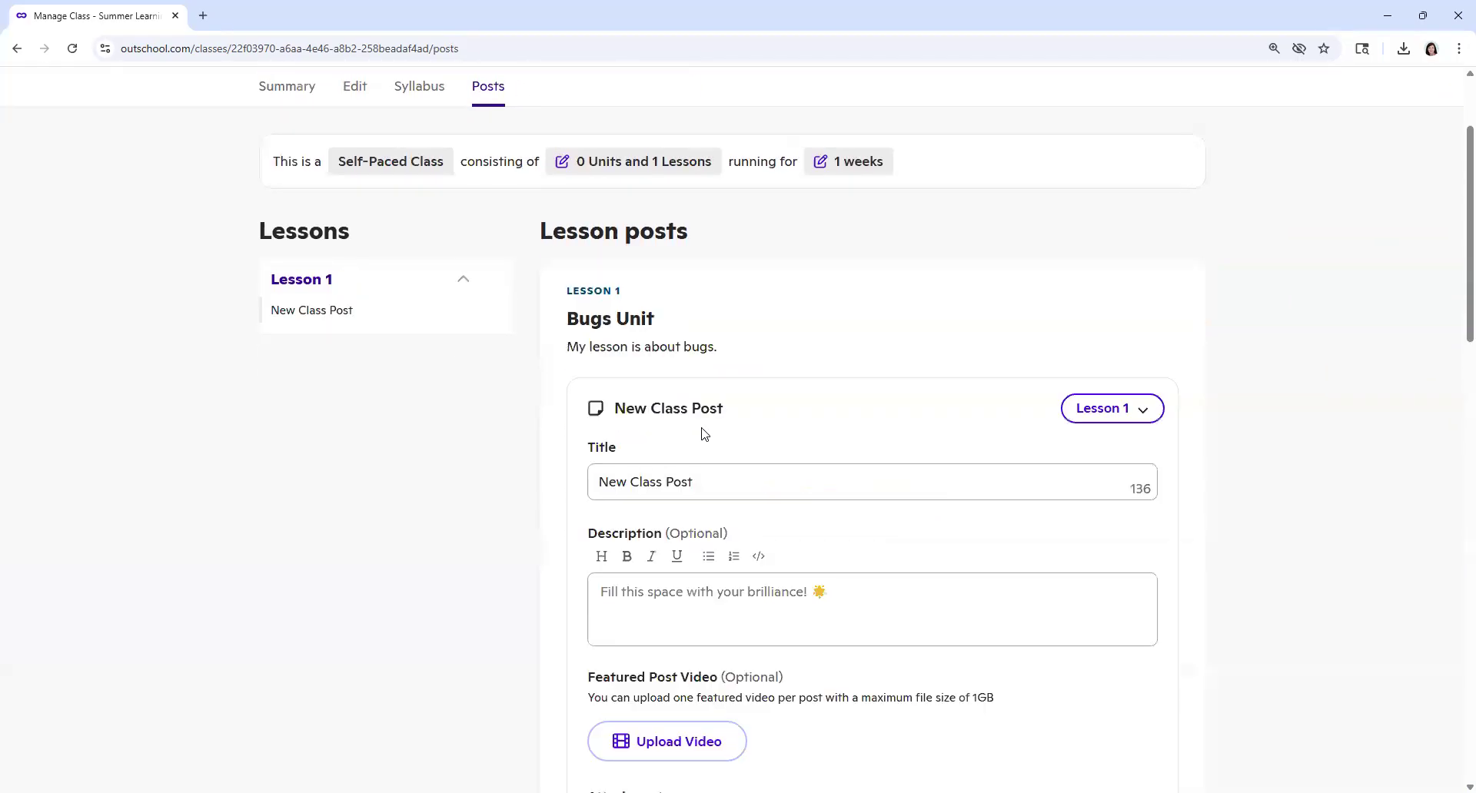
scroll(706, 400, down, 2)
drag(725, 328, 578, 337)
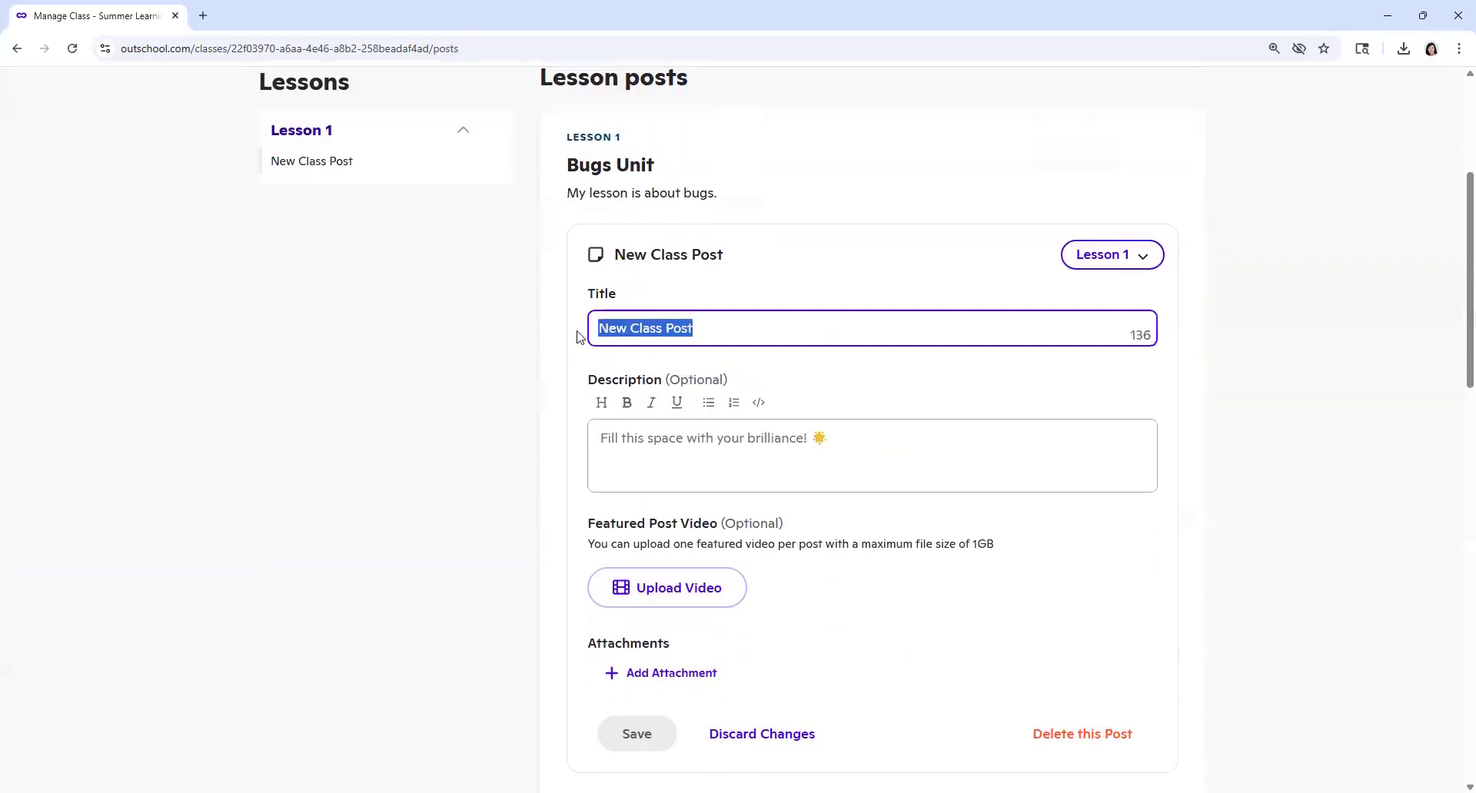
text(Lesson)
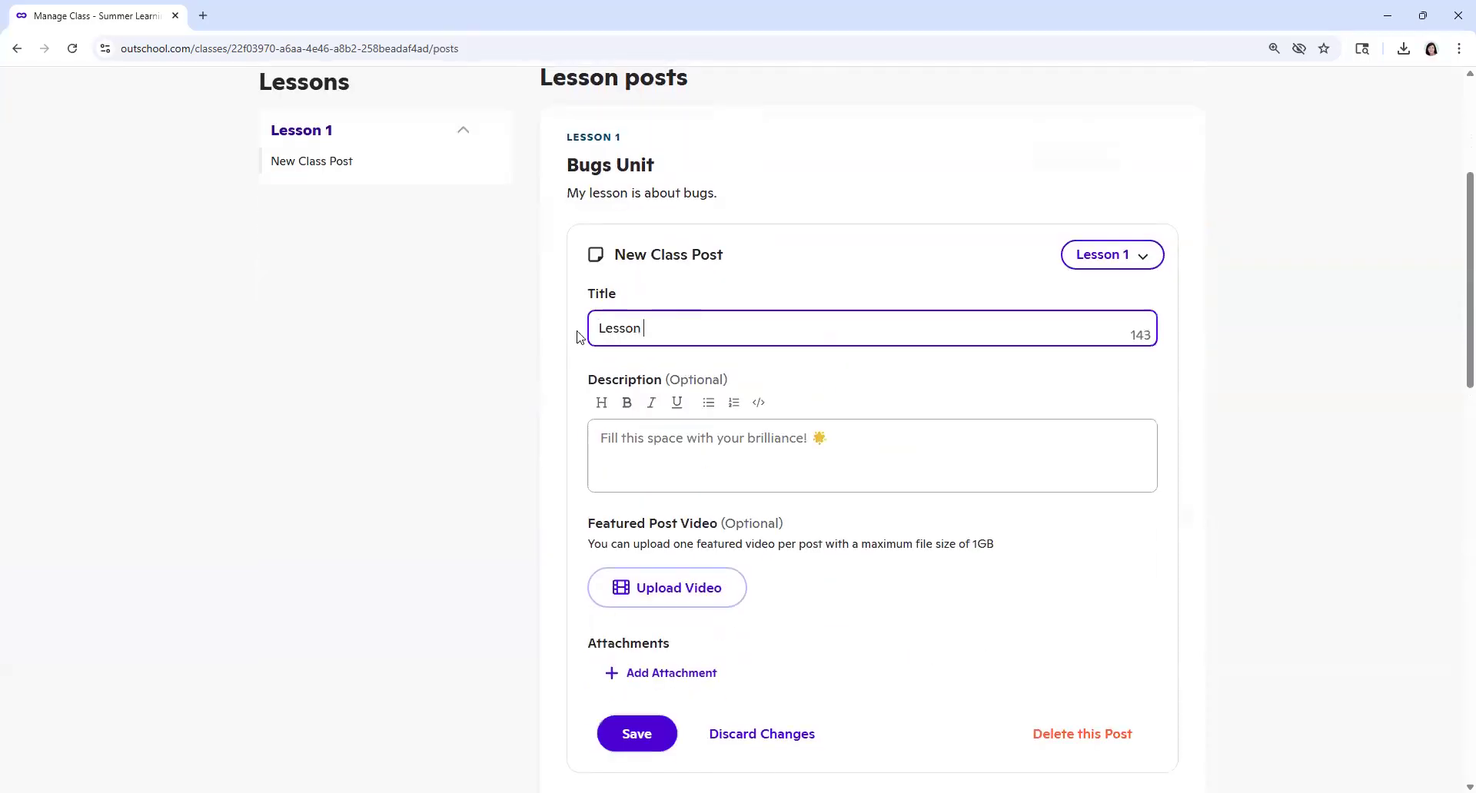
Step: Enter "Please watch the following lesson video:" as the post's description, followed by a new line
click(644, 447)
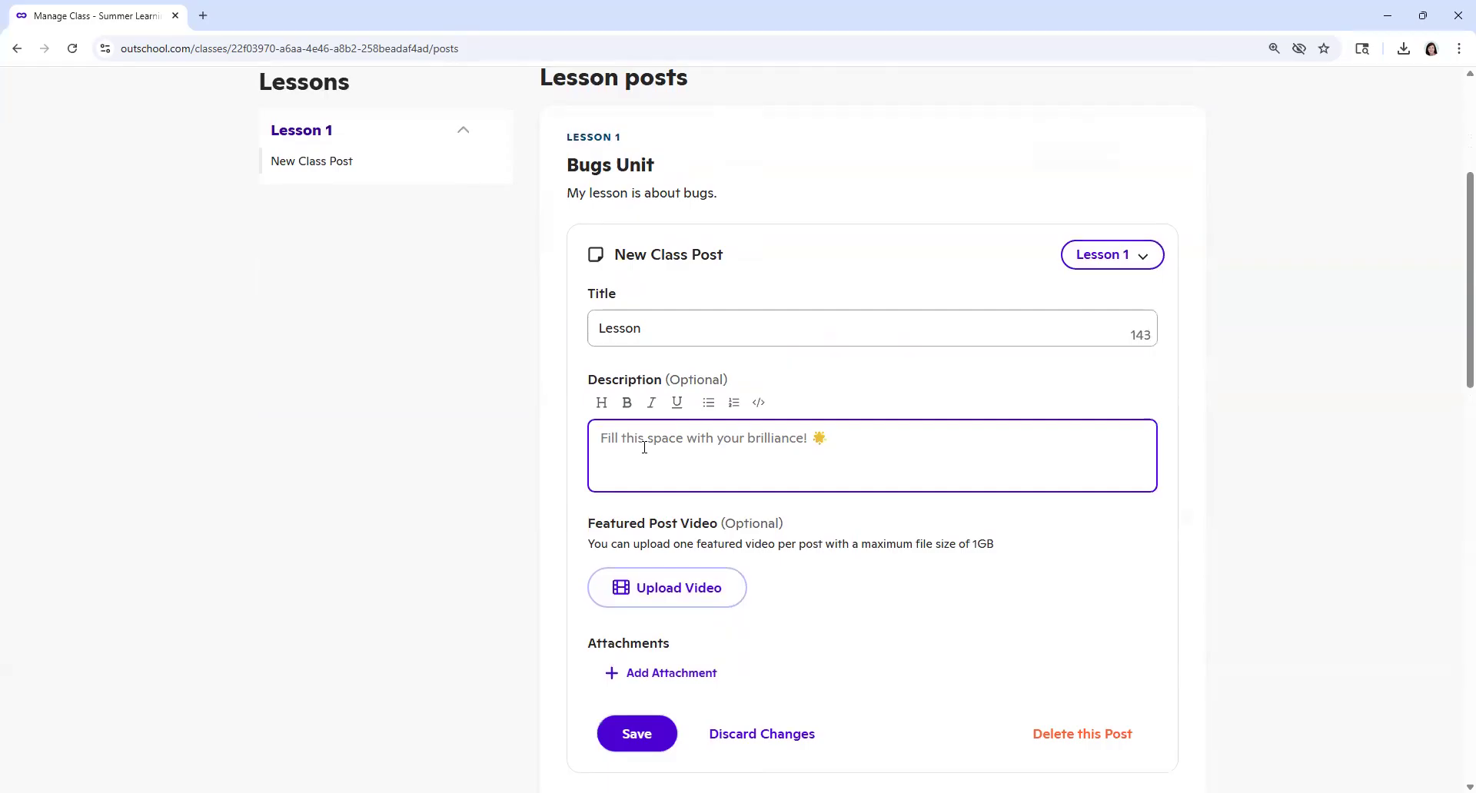
text(Please watch the following lesson video. )
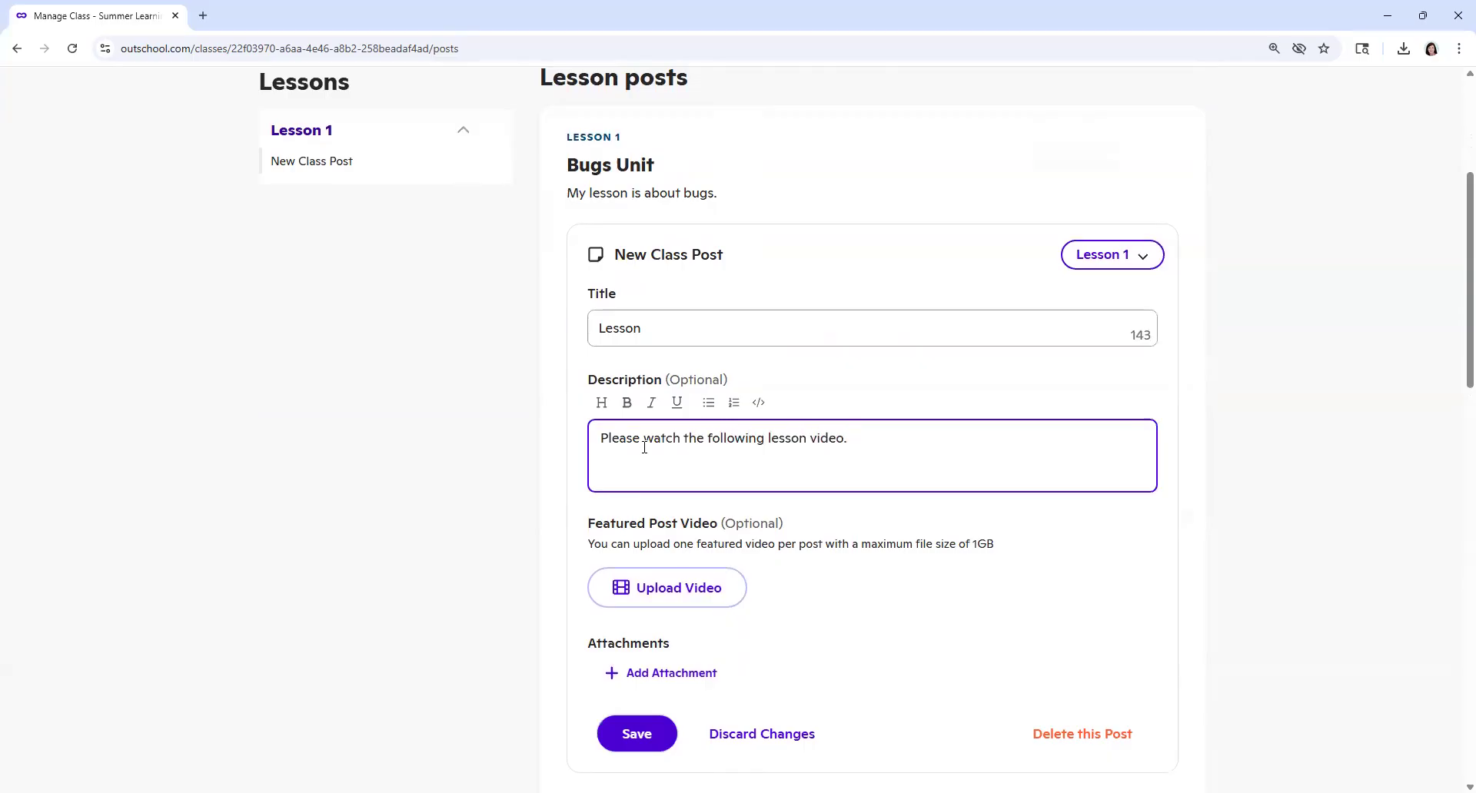
key(BackSpace)
key(BackSpace)
text(:)
key(Return)
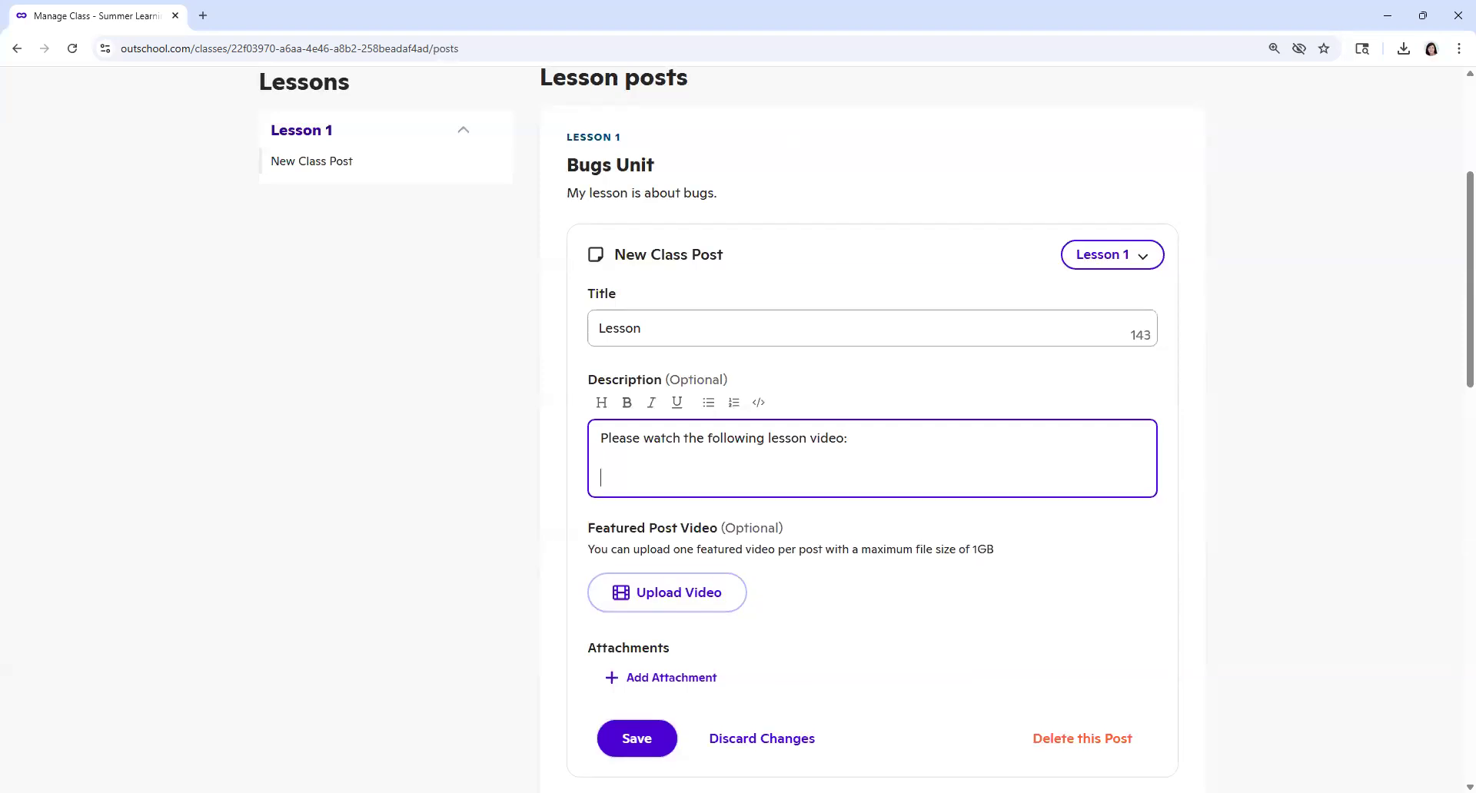
key(alt+Tab)
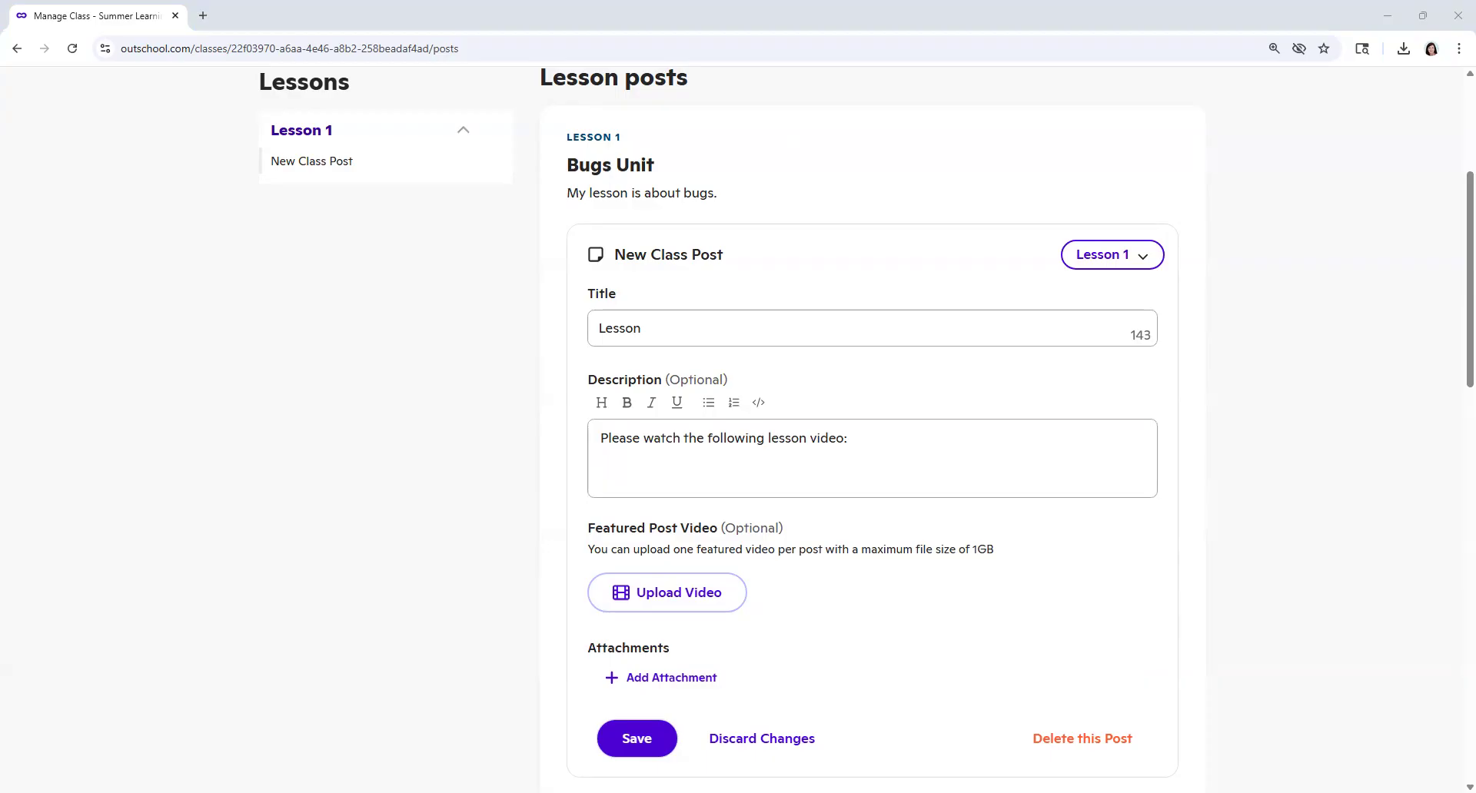
click(615, 479)
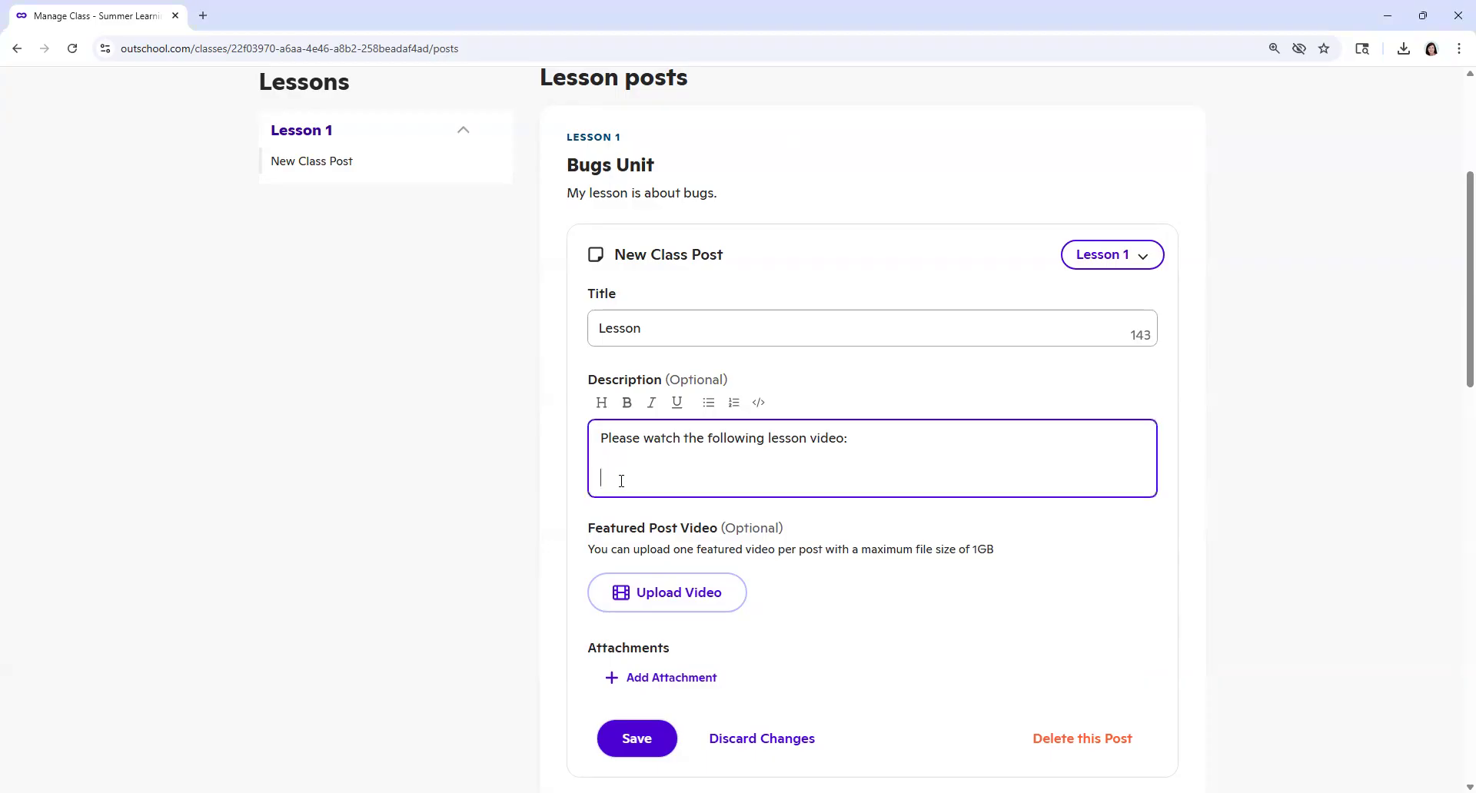
right_click(621, 482)
click(654, 307)
click(652, 458)
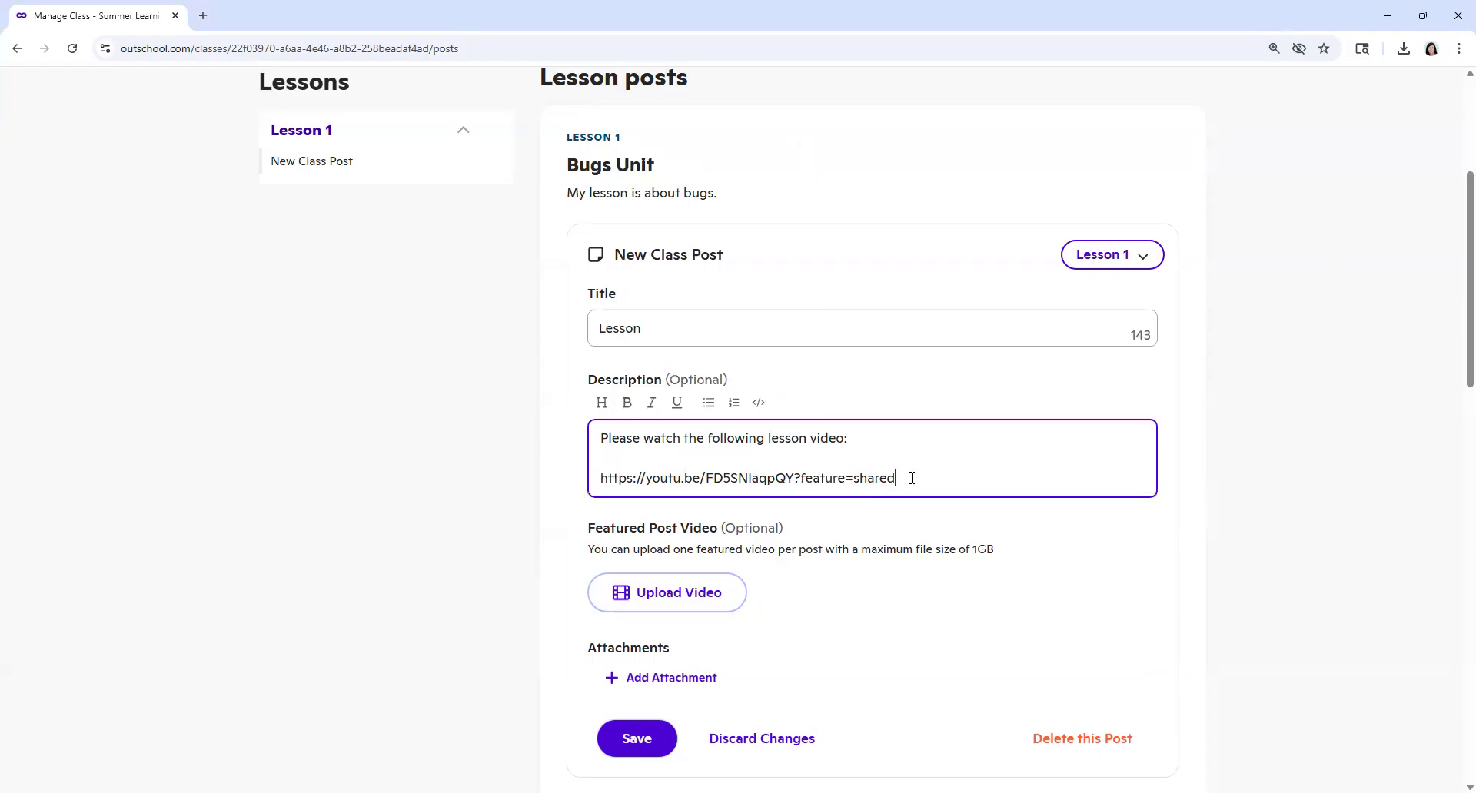
key(Return)
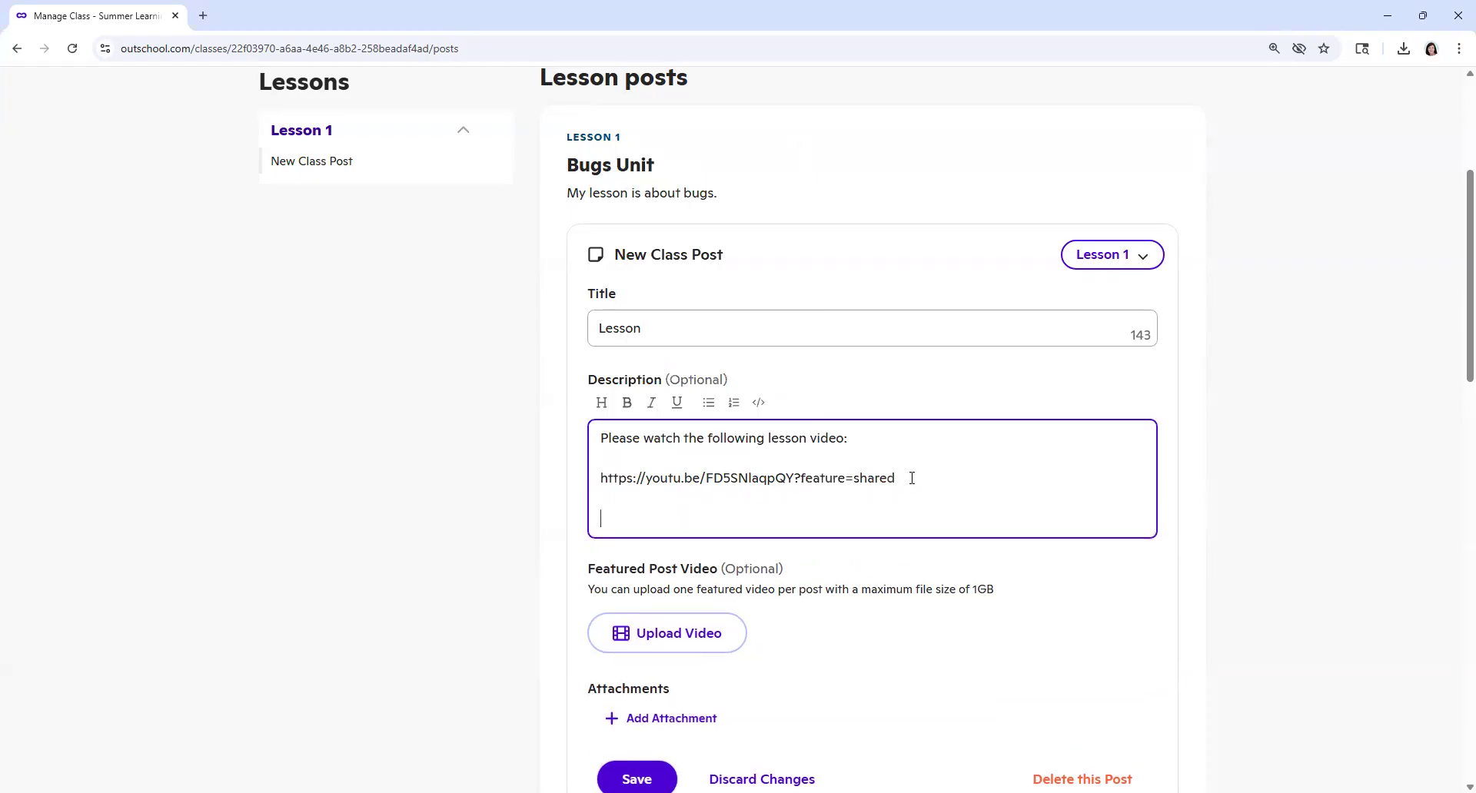
scroll(911, 478, down, 1)
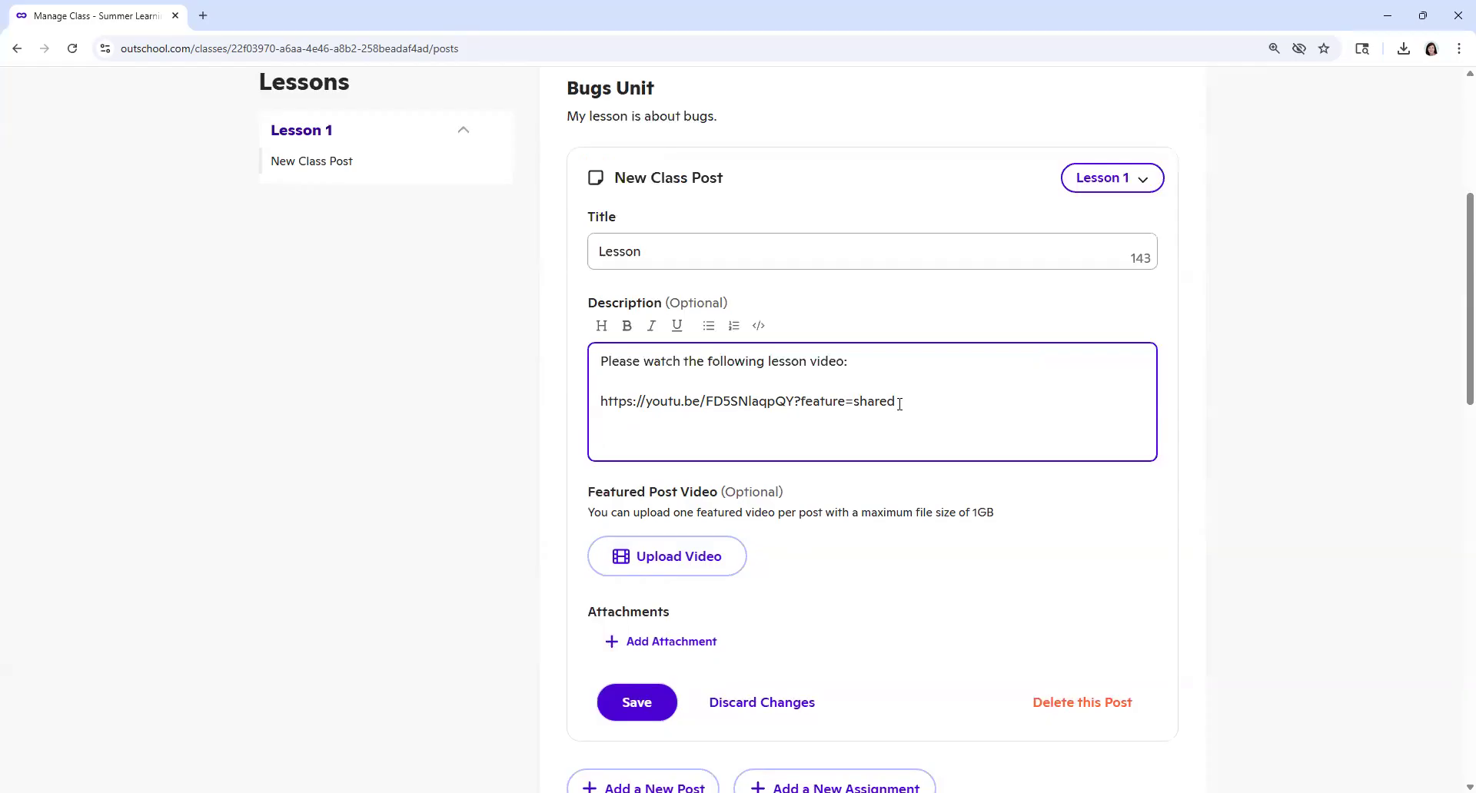
scroll(900, 404, down, 1)
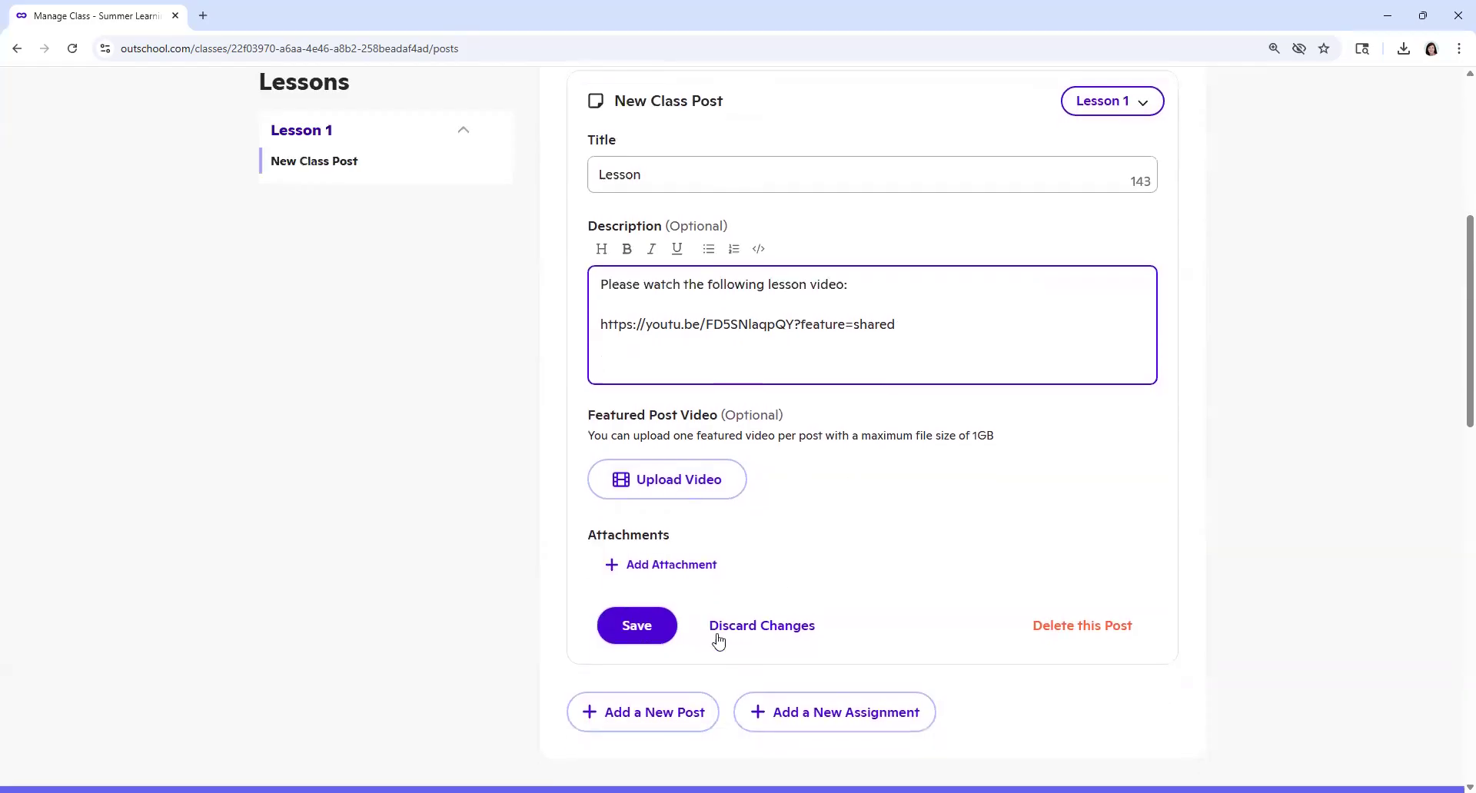
click(636, 626)
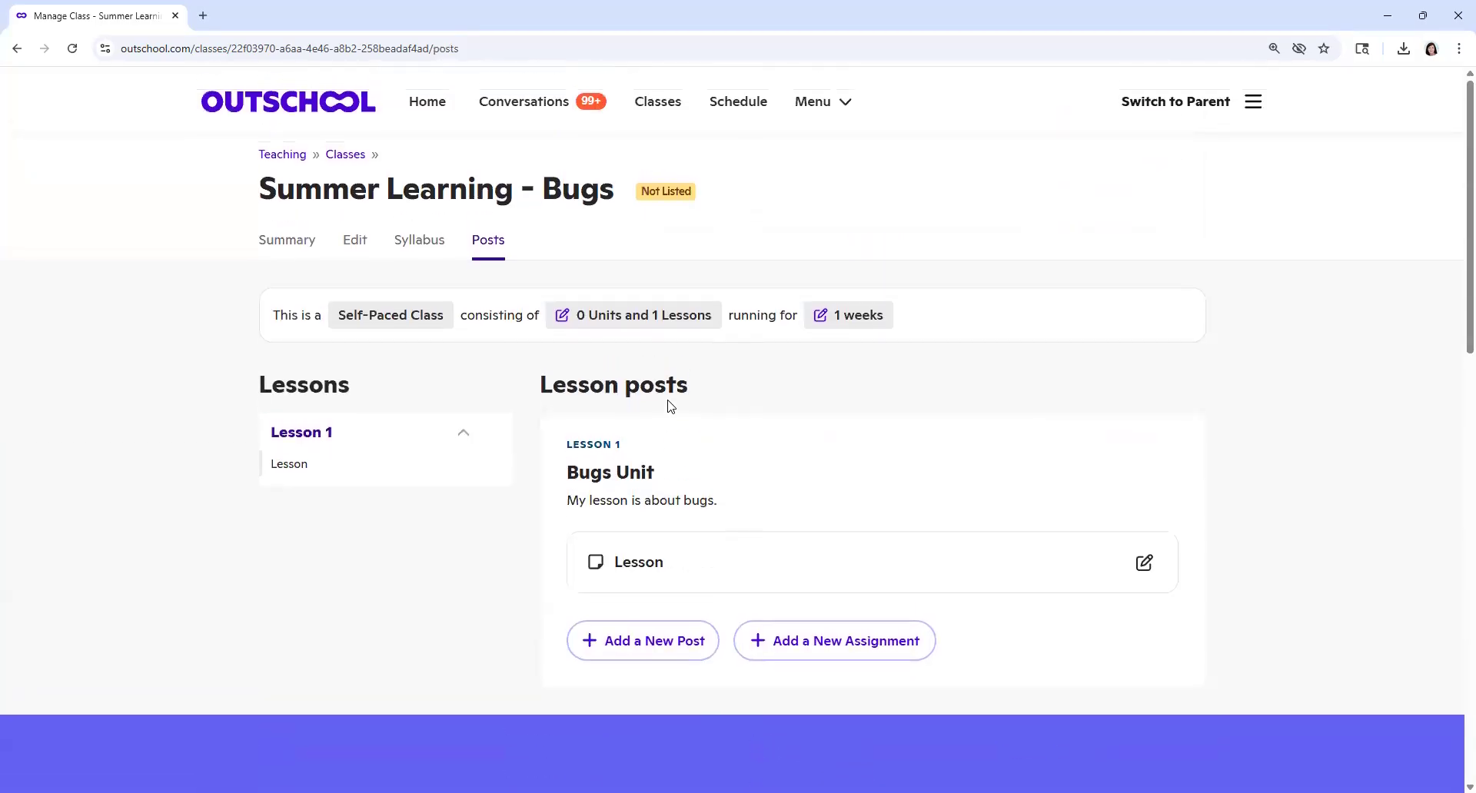
Step: Turn on New Enrollment for the class and send its listing request with the message "Please list this class."
click(299, 246)
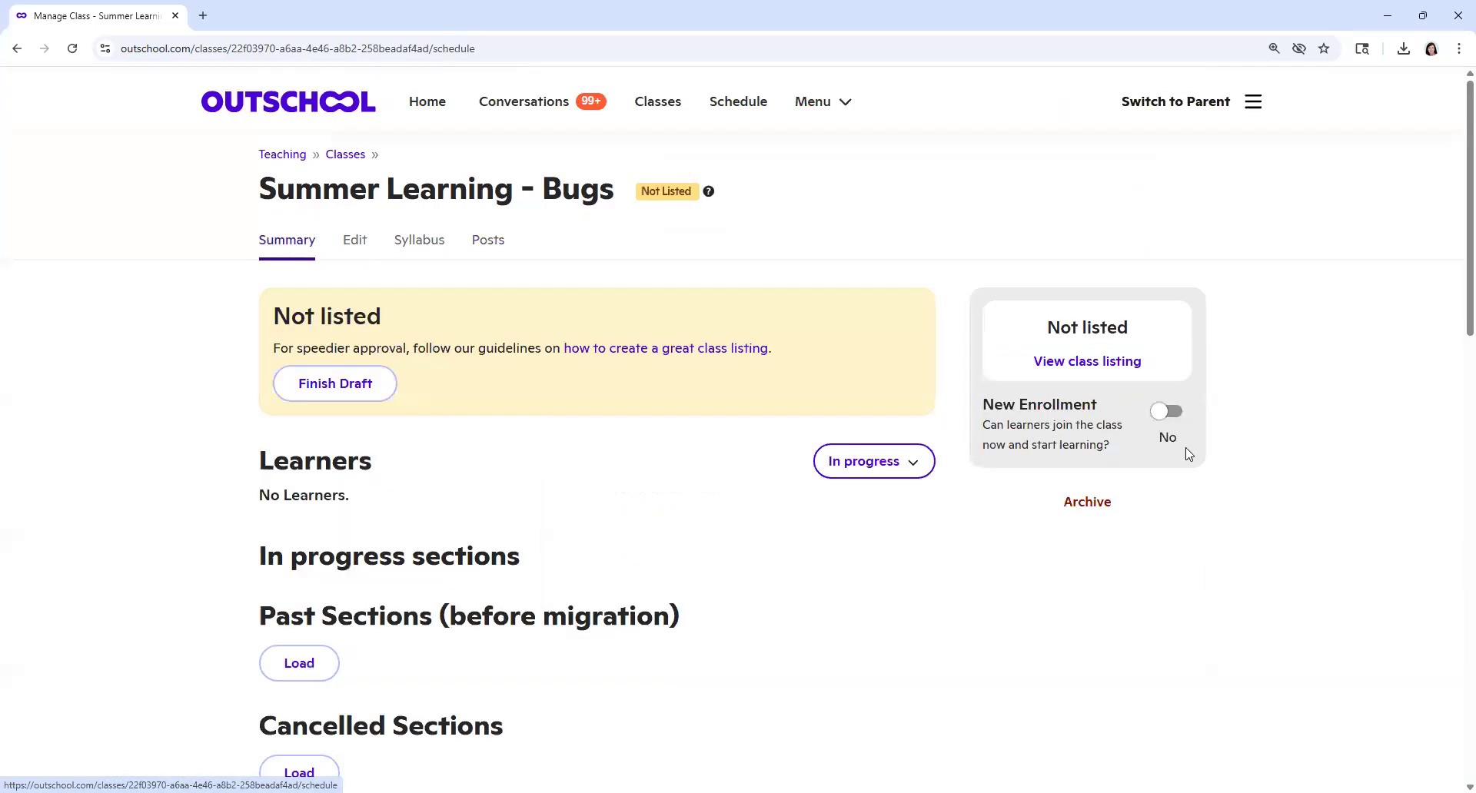
click(1162, 412)
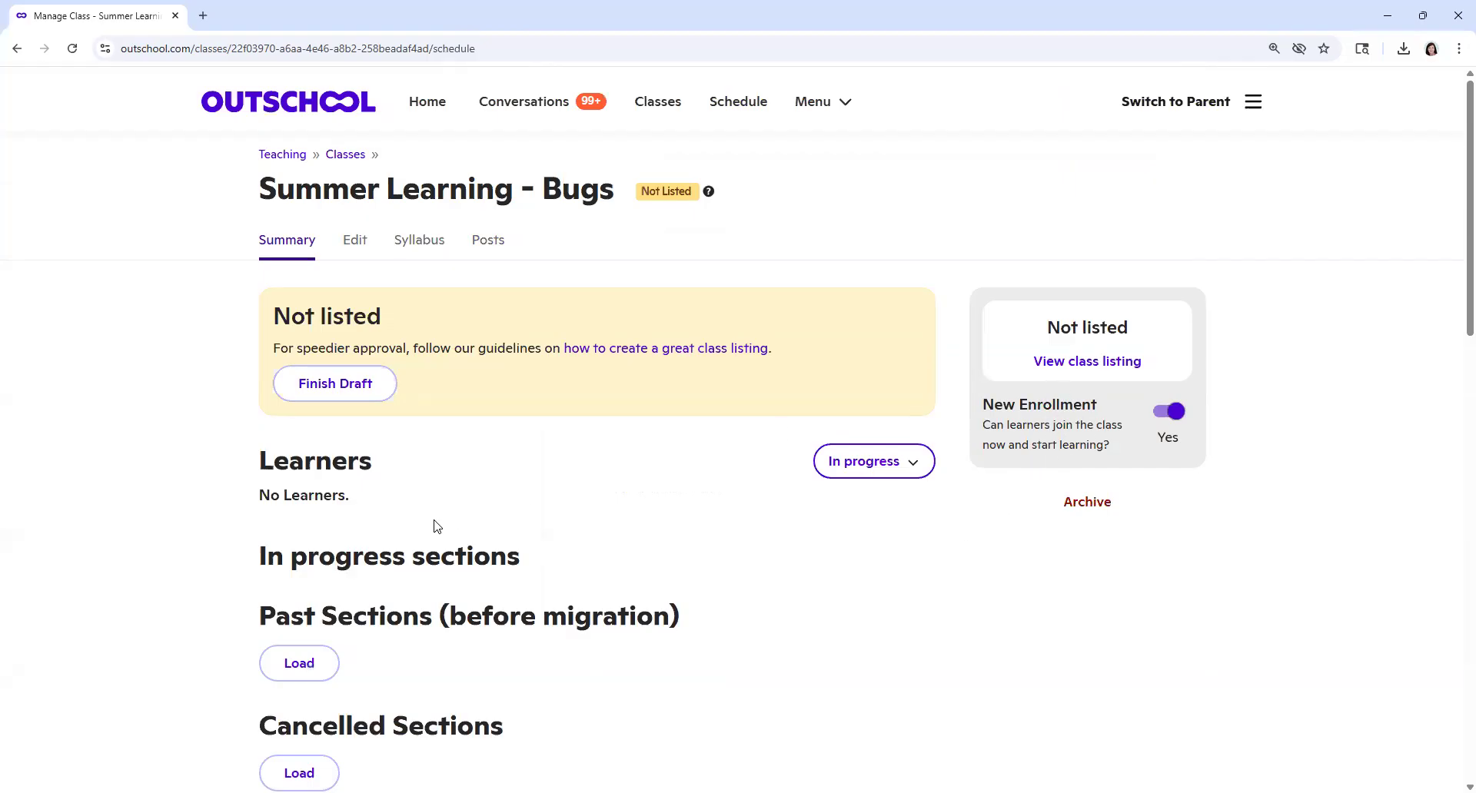
click(342, 387)
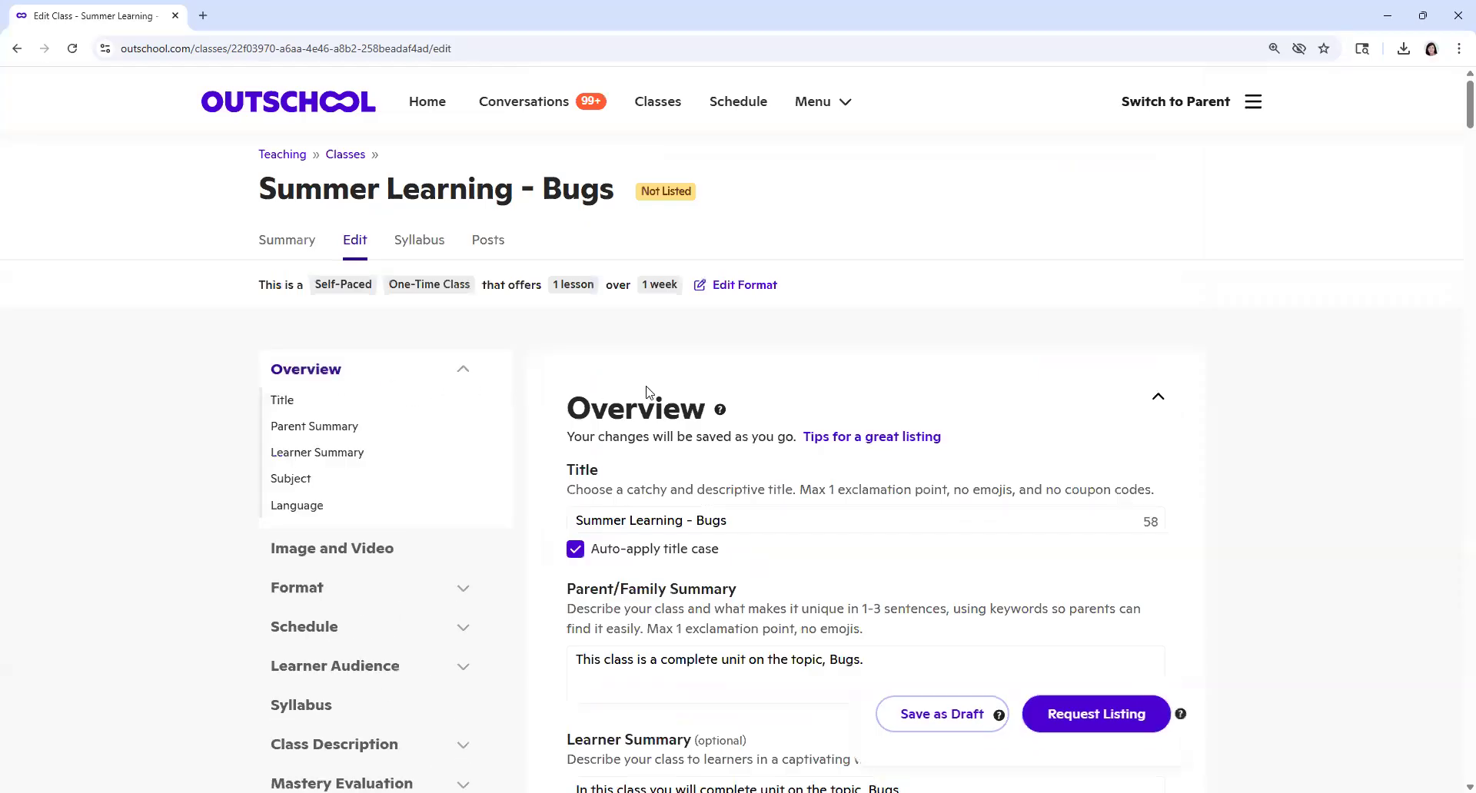
click(1132, 729)
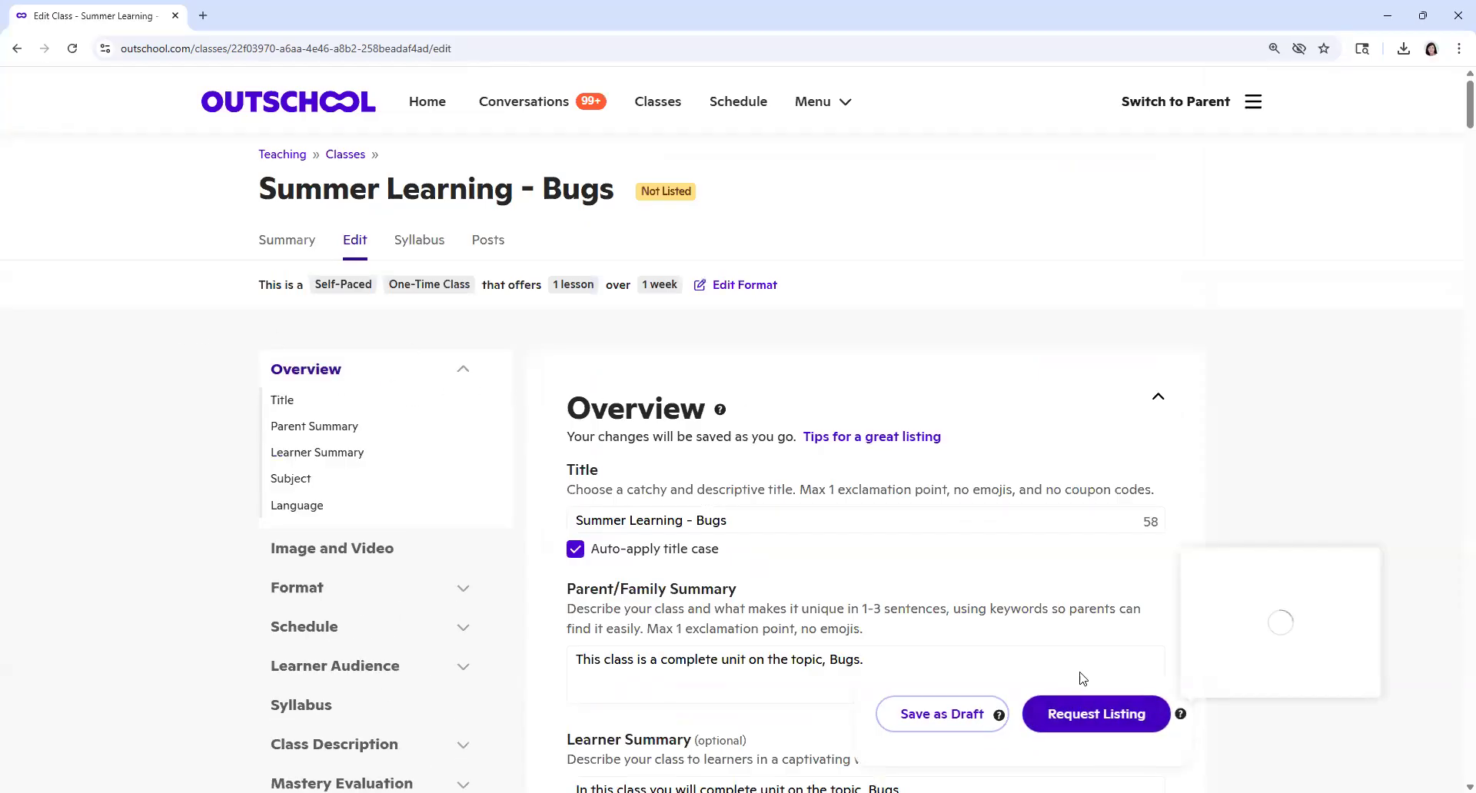
click(1116, 722)
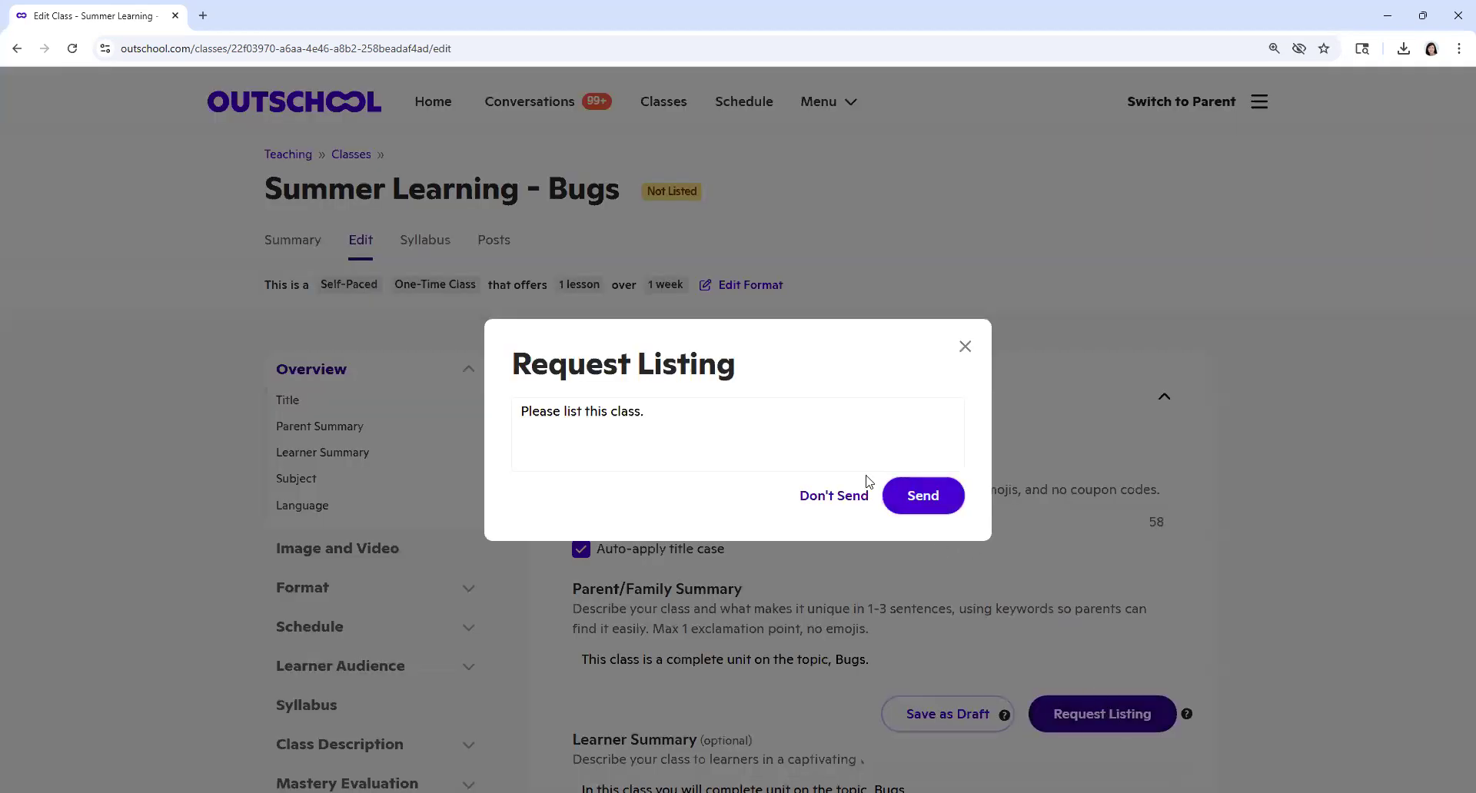
click(919, 497)
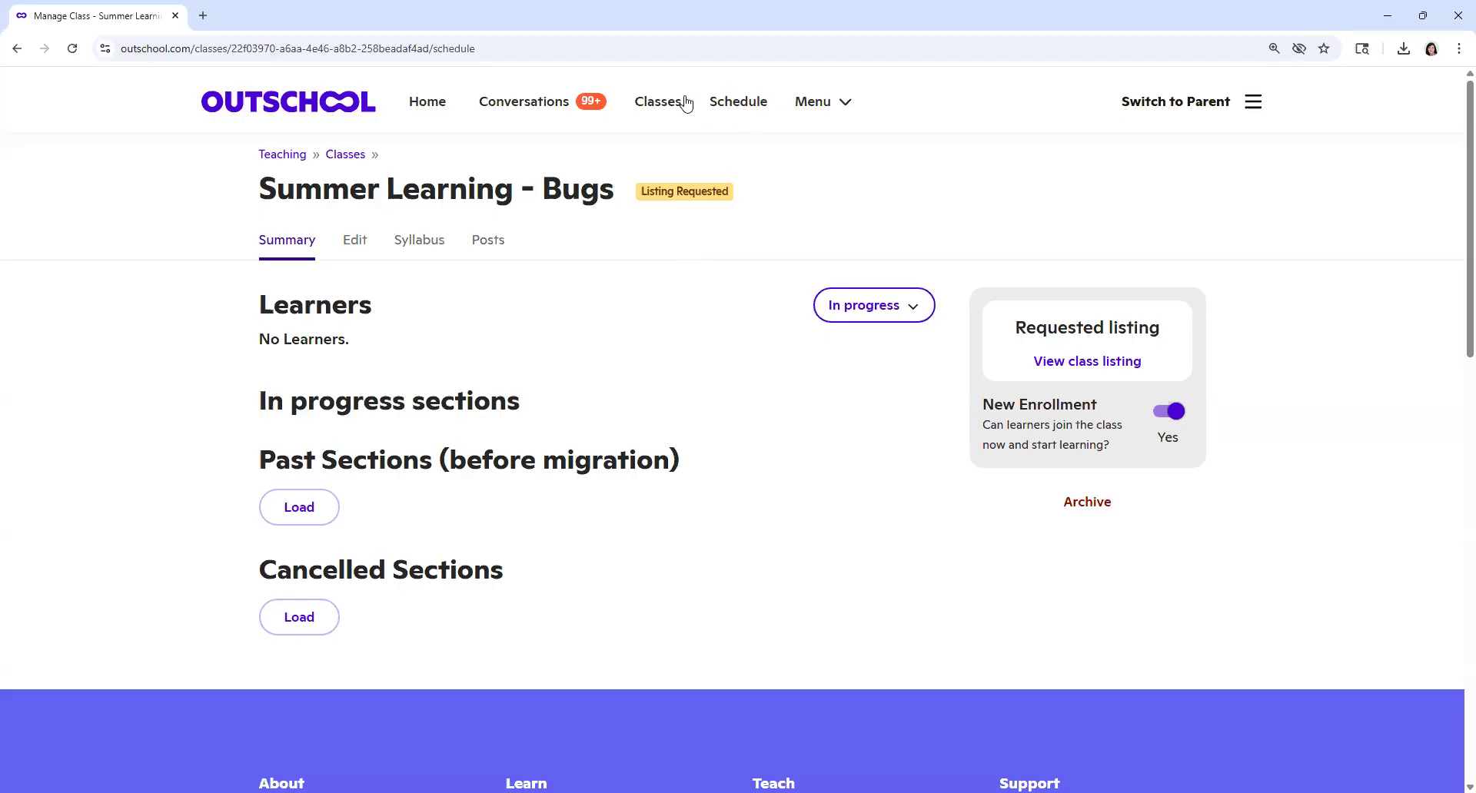
Step: Open the teacher's class overview and examine the number, titles and types of the listed classes
click(658, 109)
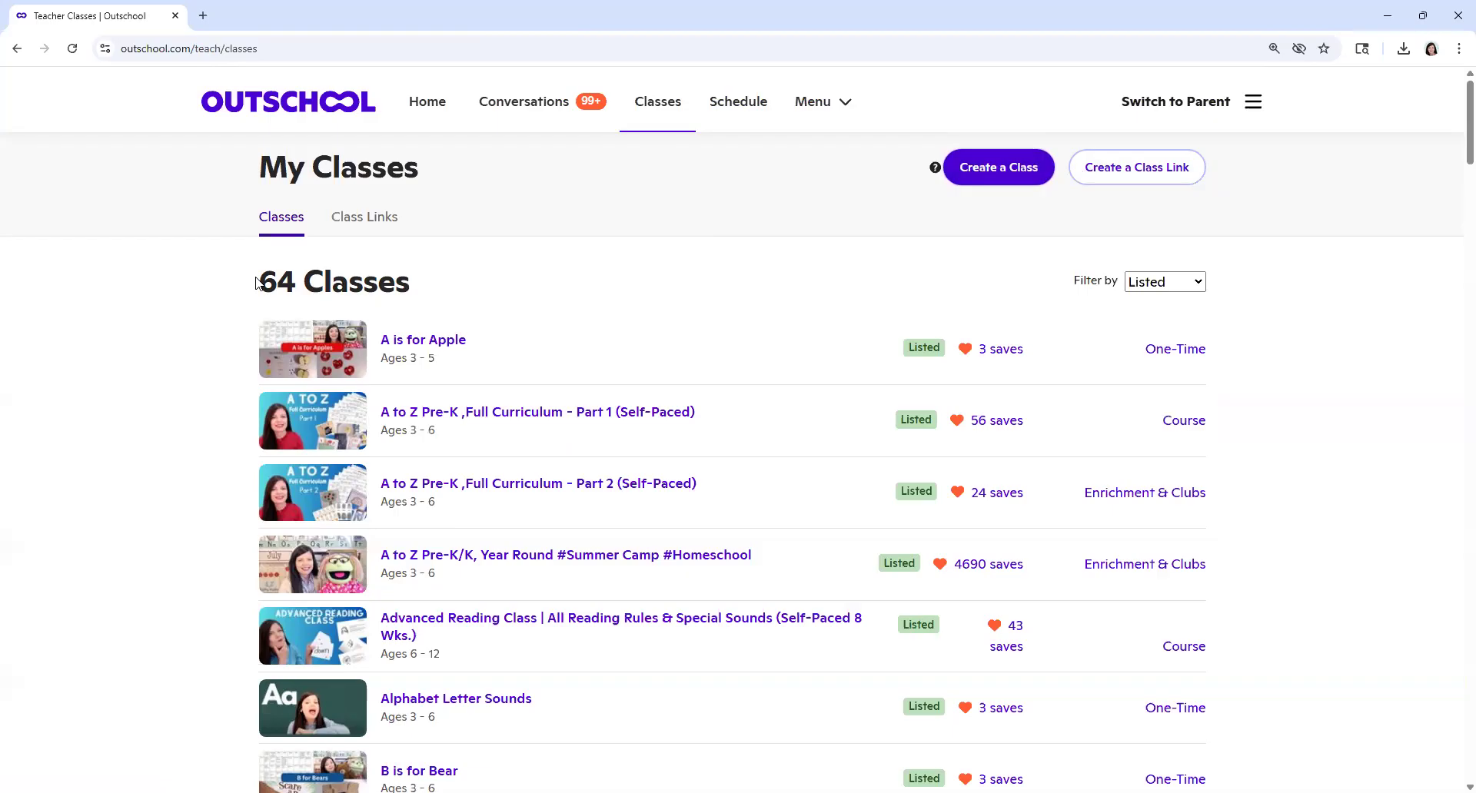
drag(256, 280, 426, 287)
click(505, 291)
scroll(505, 291, down, 12)
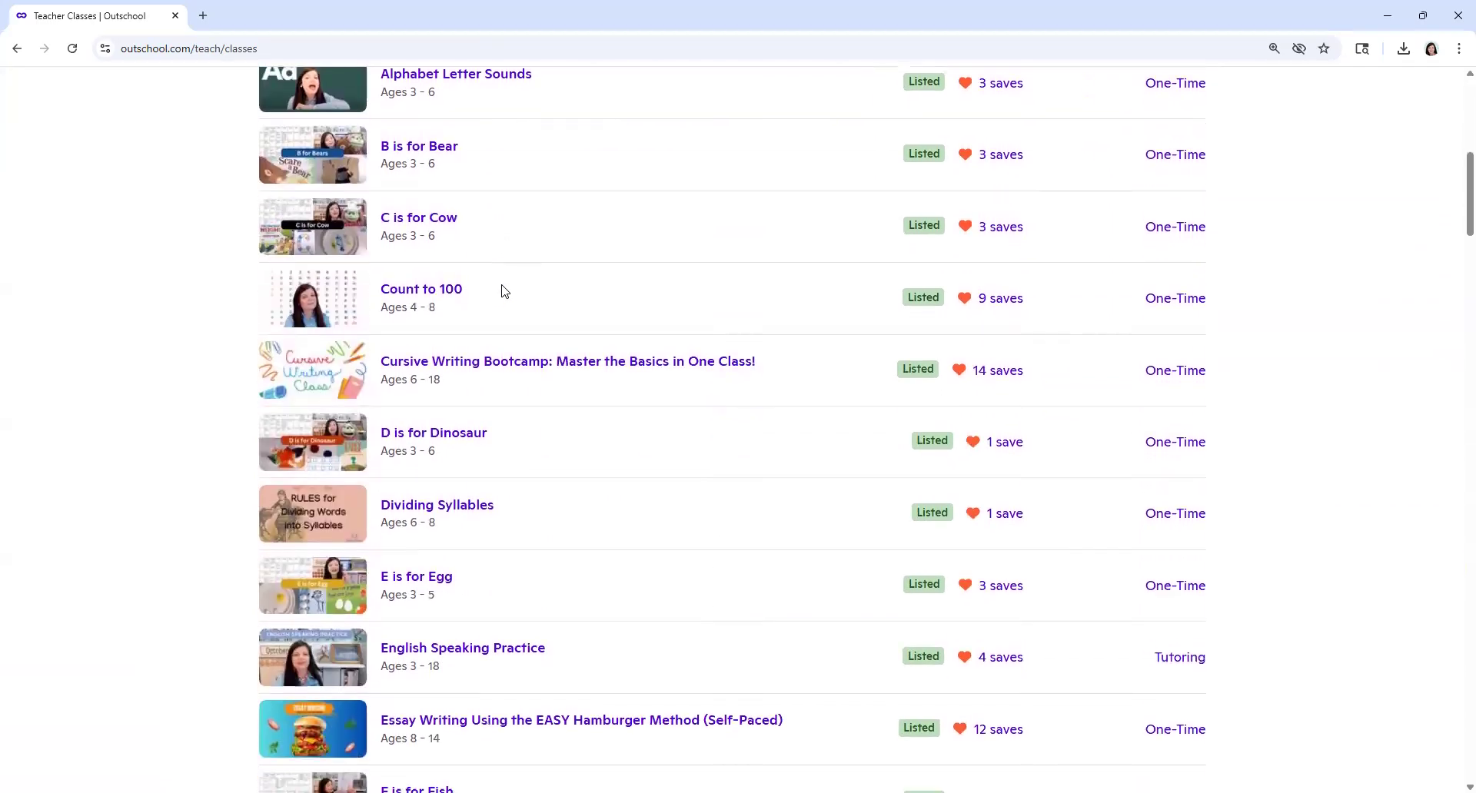
scroll(505, 290, down, 14)
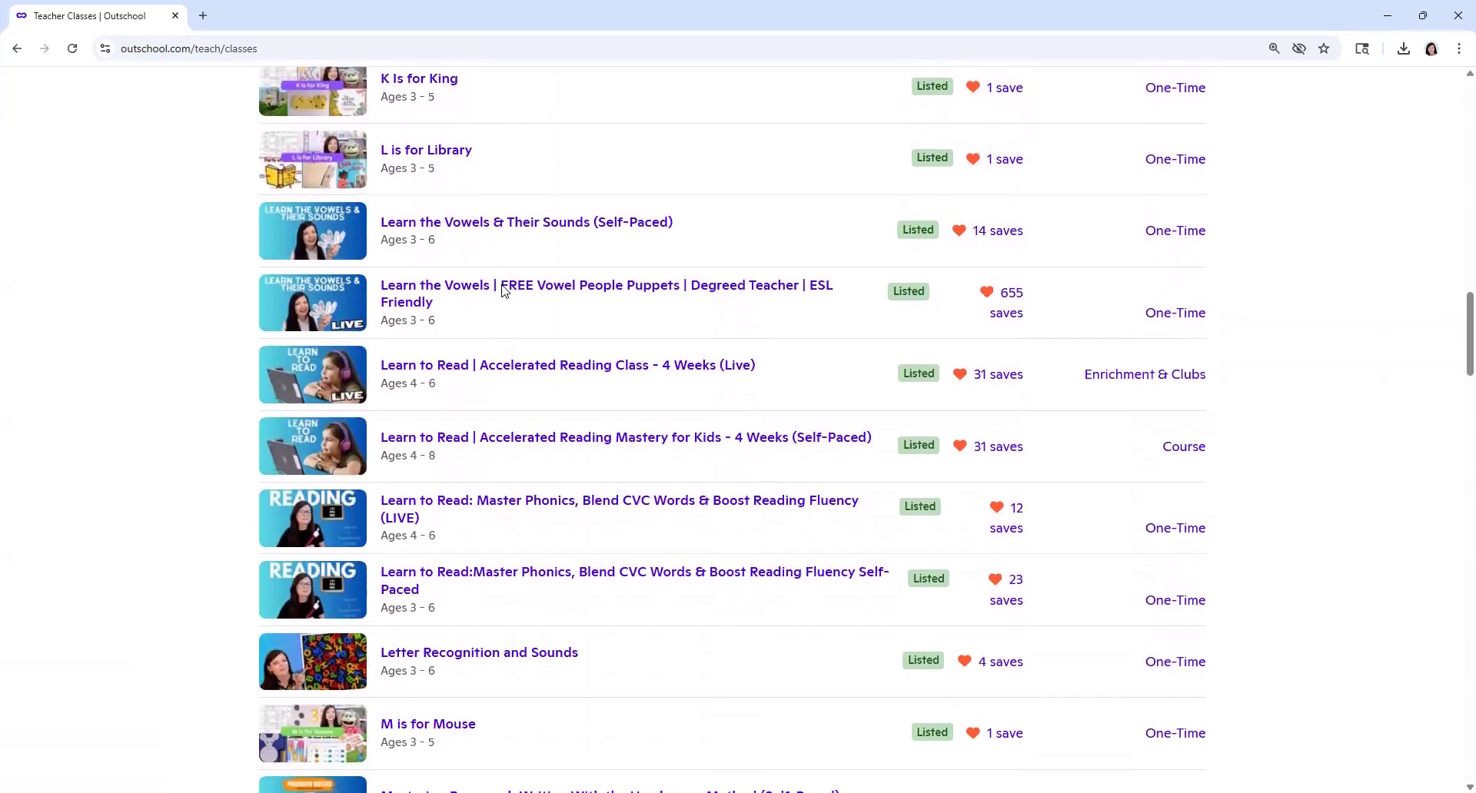
scroll(502, 290, down, 14)
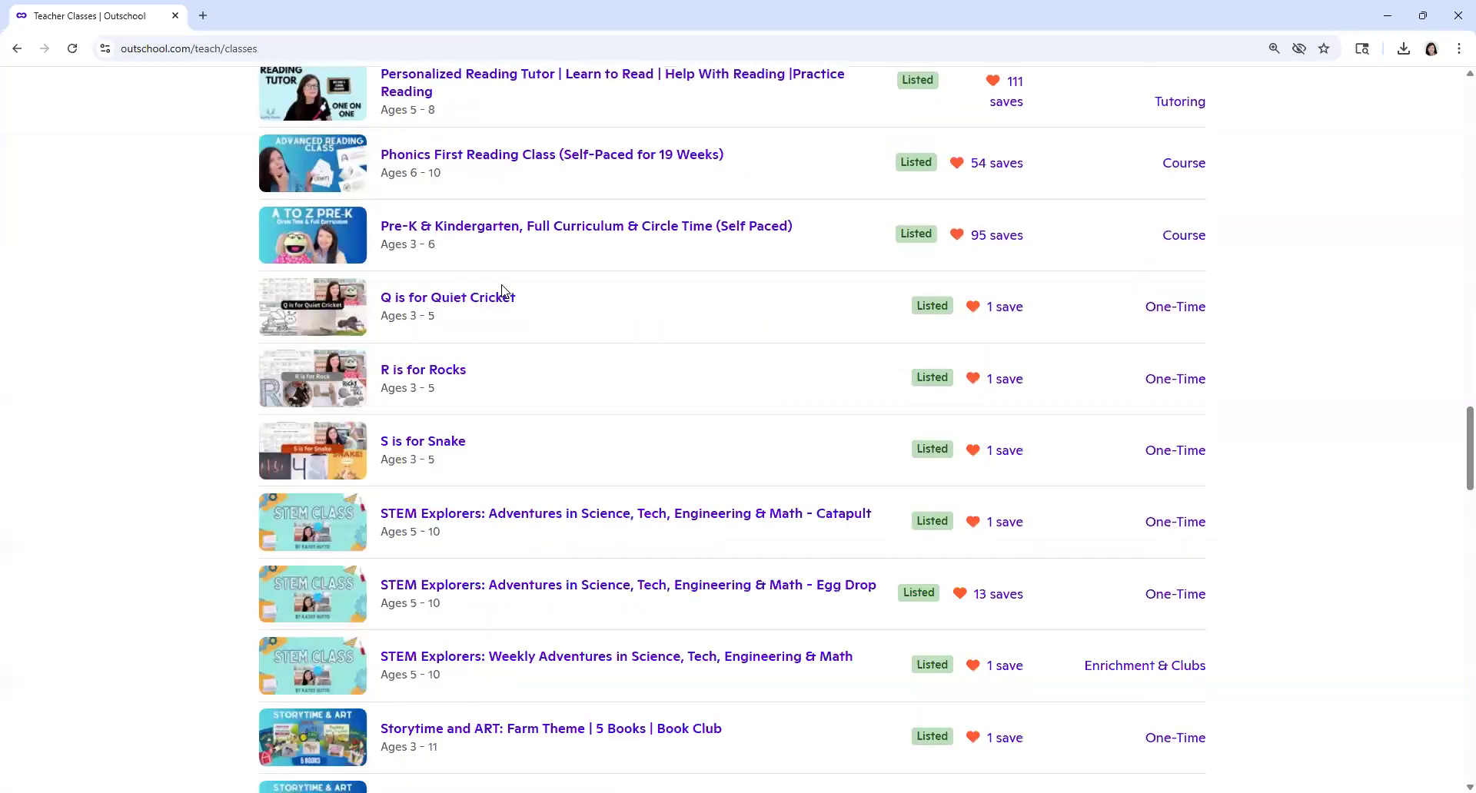
scroll(504, 290, down, 8)
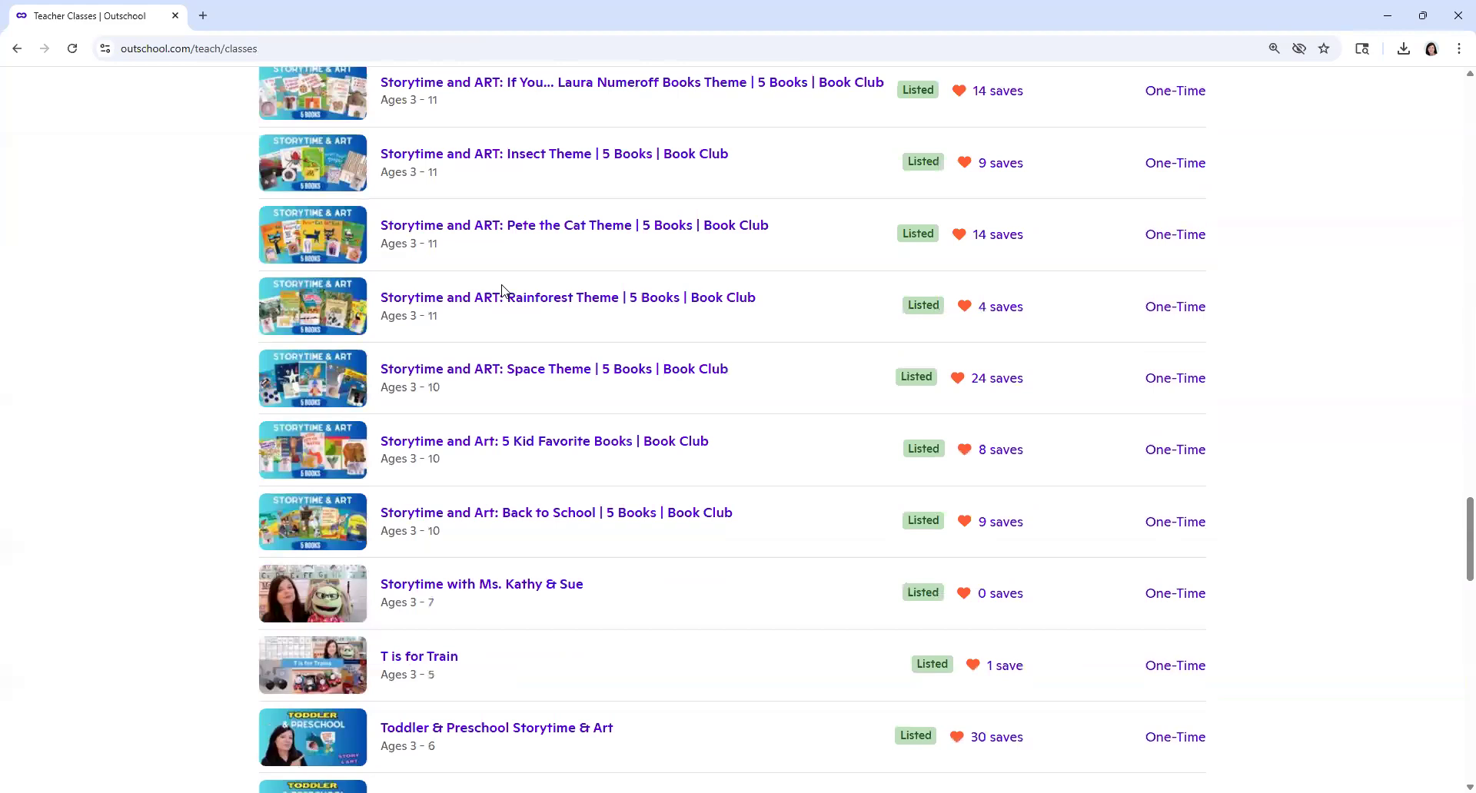
scroll(502, 290, down, 9)
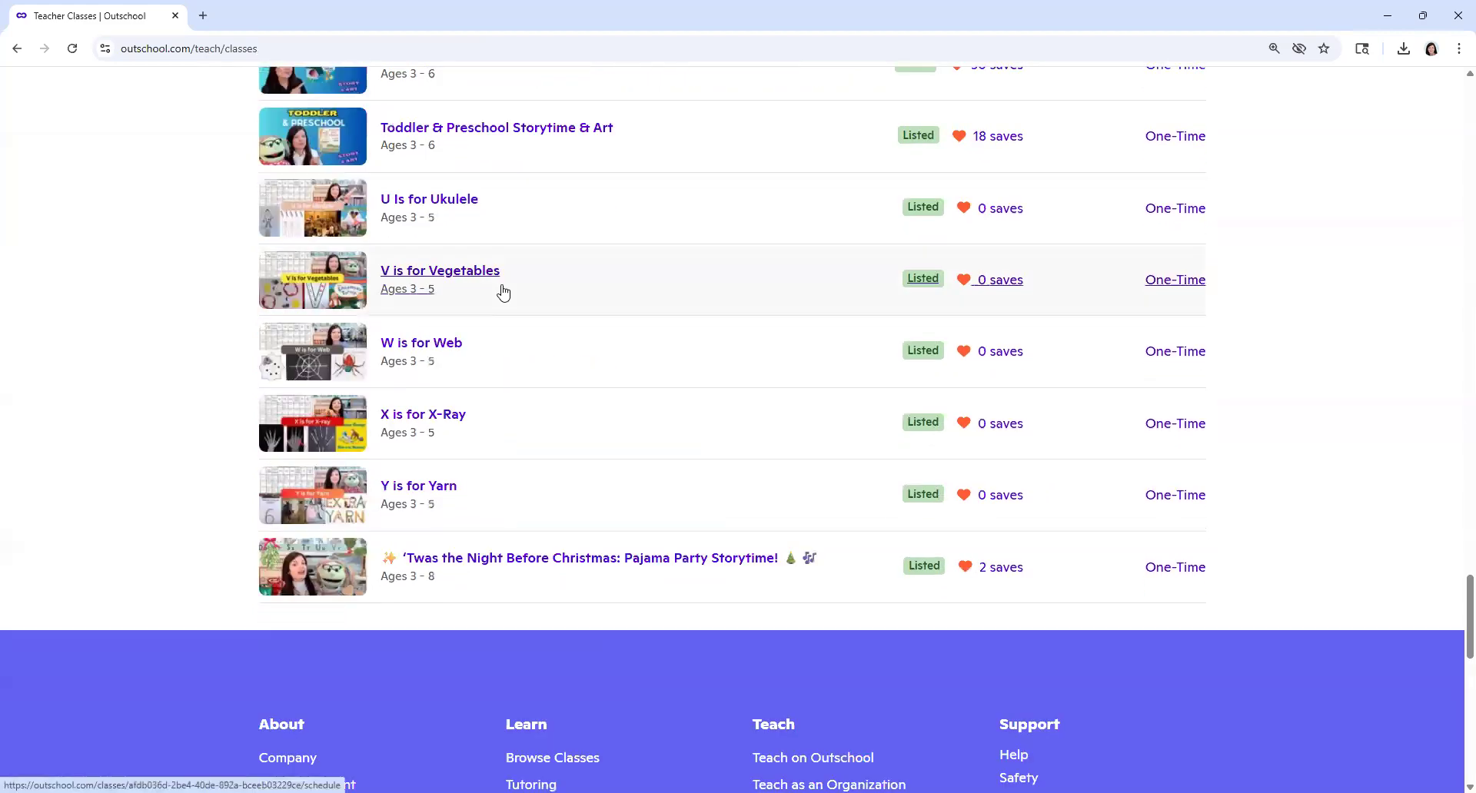
scroll(1453, 584, up, 13)
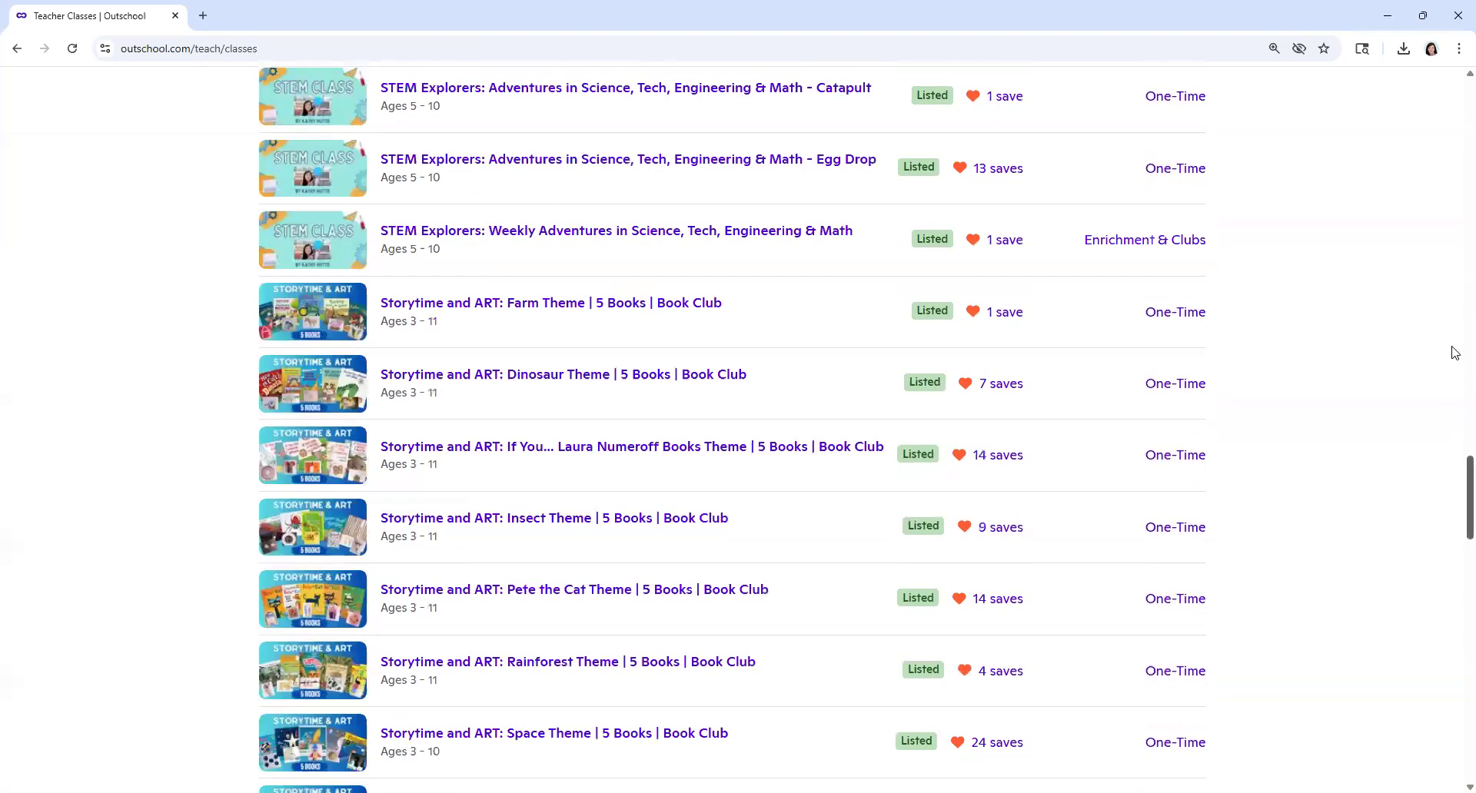
scroll(1453, 264, up, 15)
scroll(1384, 284, up, 10)
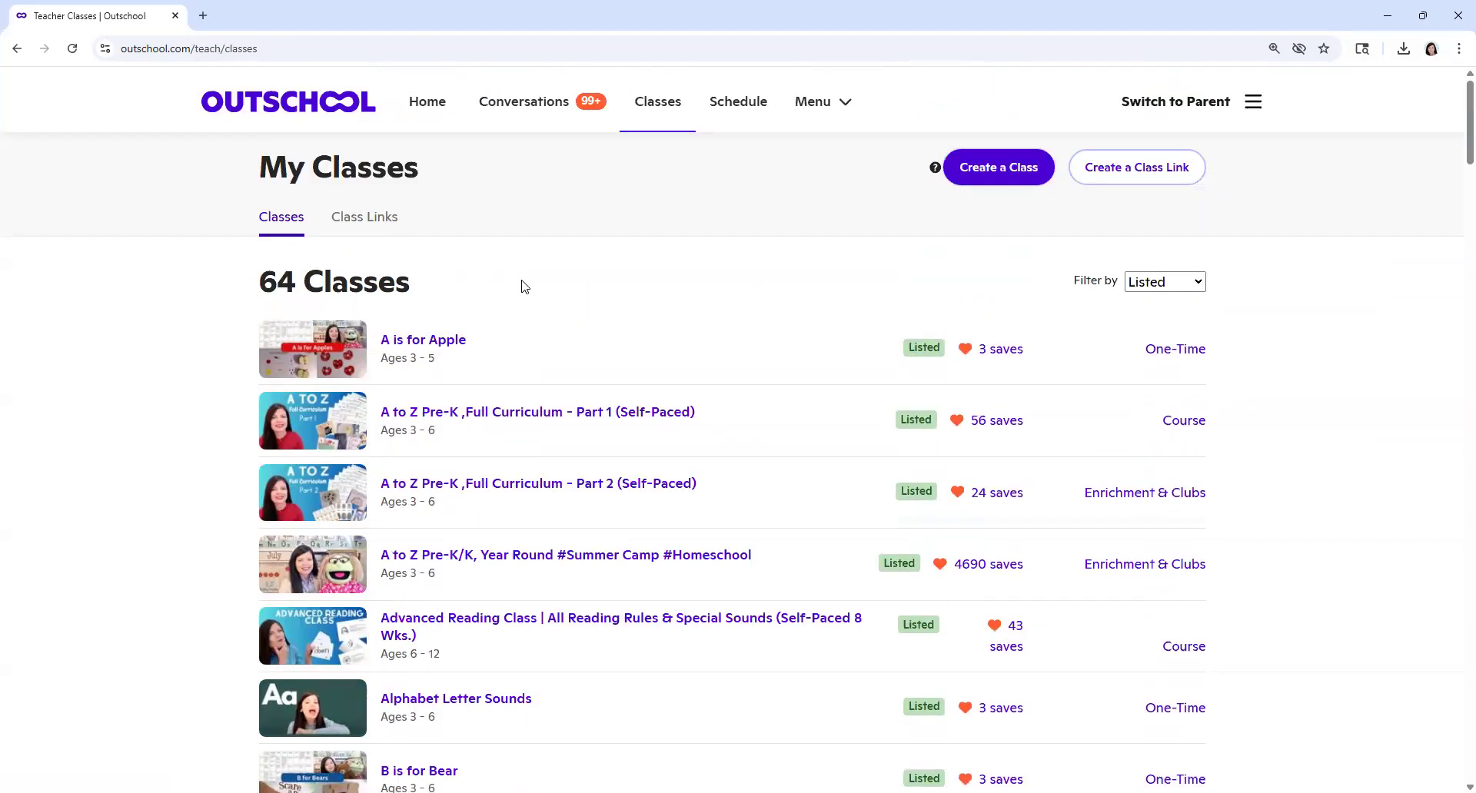
scroll(522, 287, down, 3)
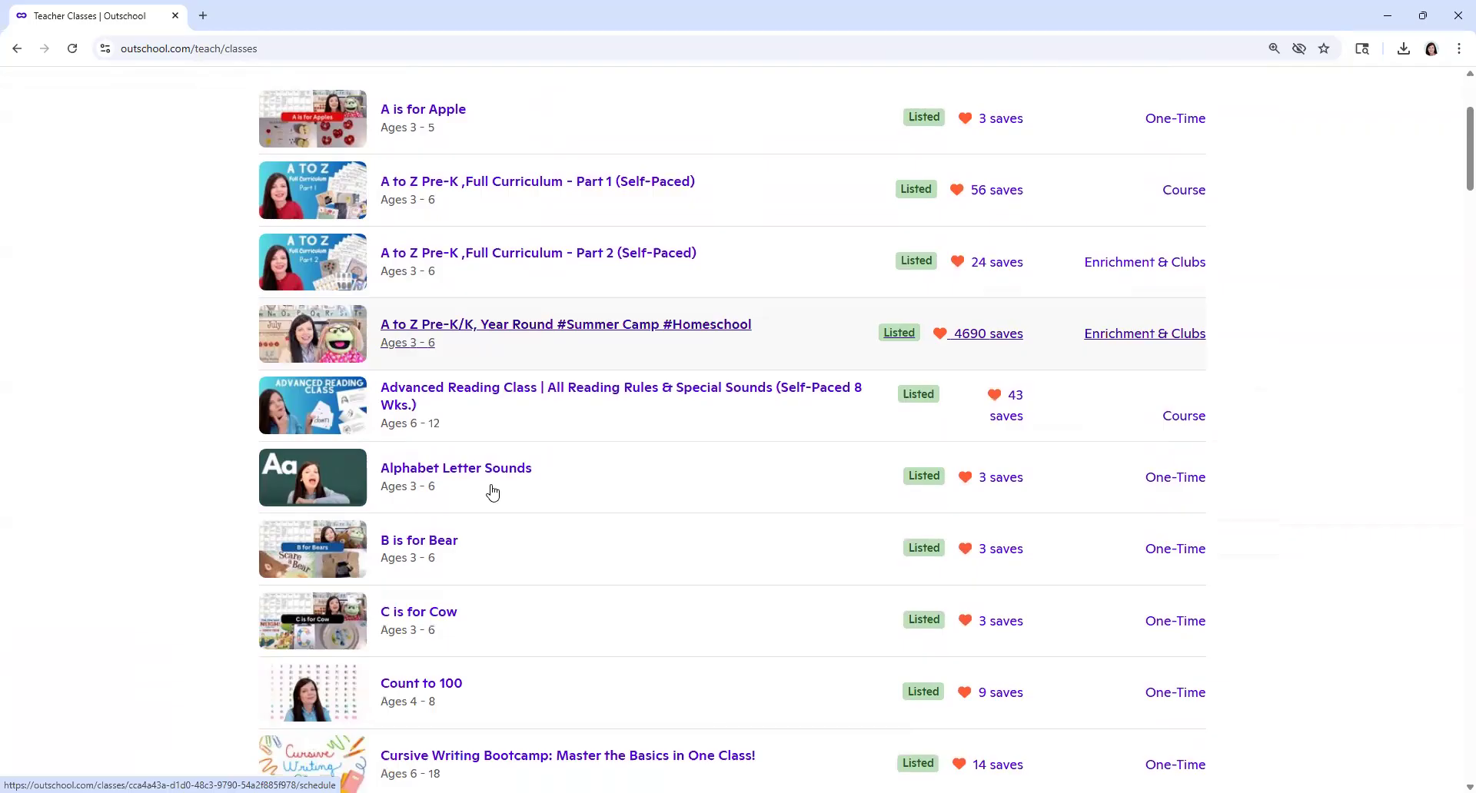
scroll(492, 492, down, 6)
scroll(492, 492, down, 5)
scroll(493, 492, up, 14)
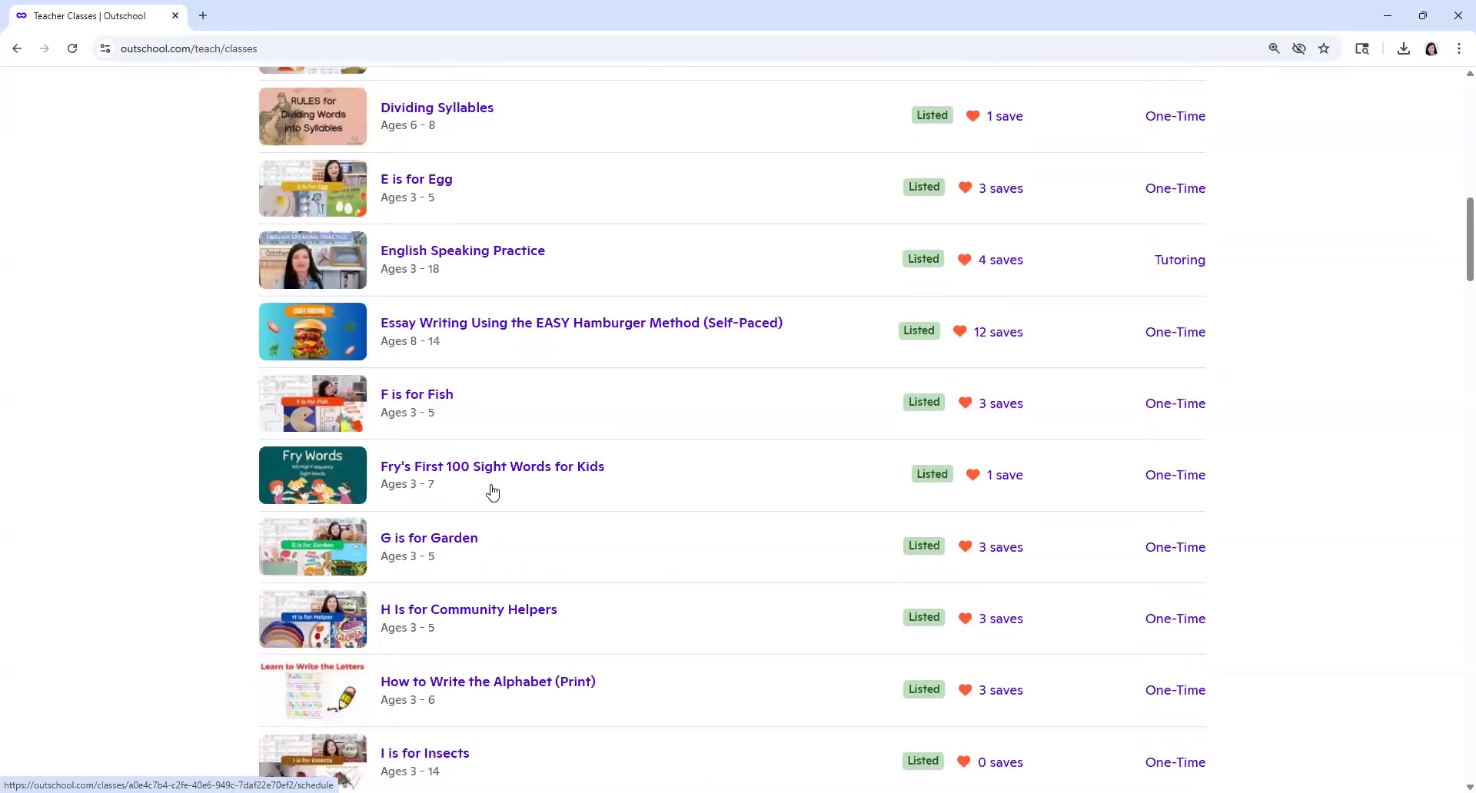